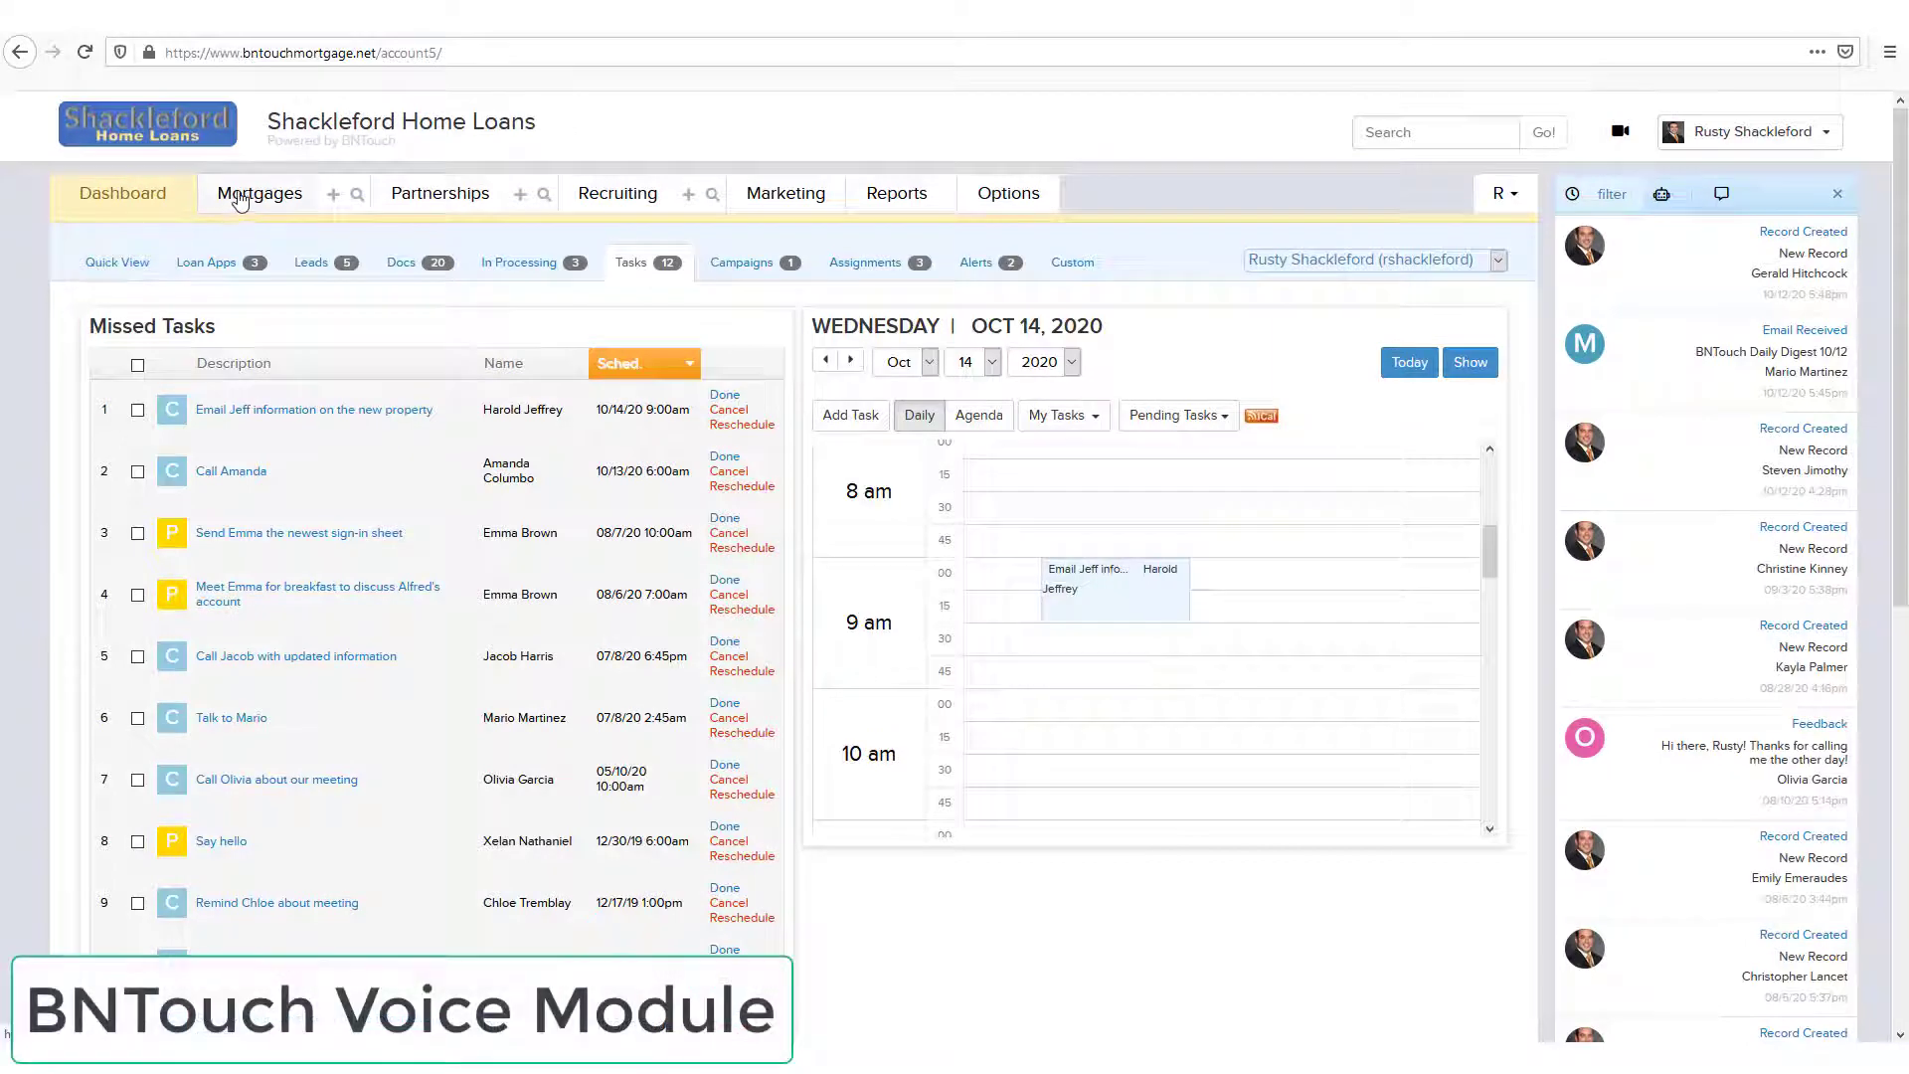
{"action": "left_click", "coordinate": [241, 200]}
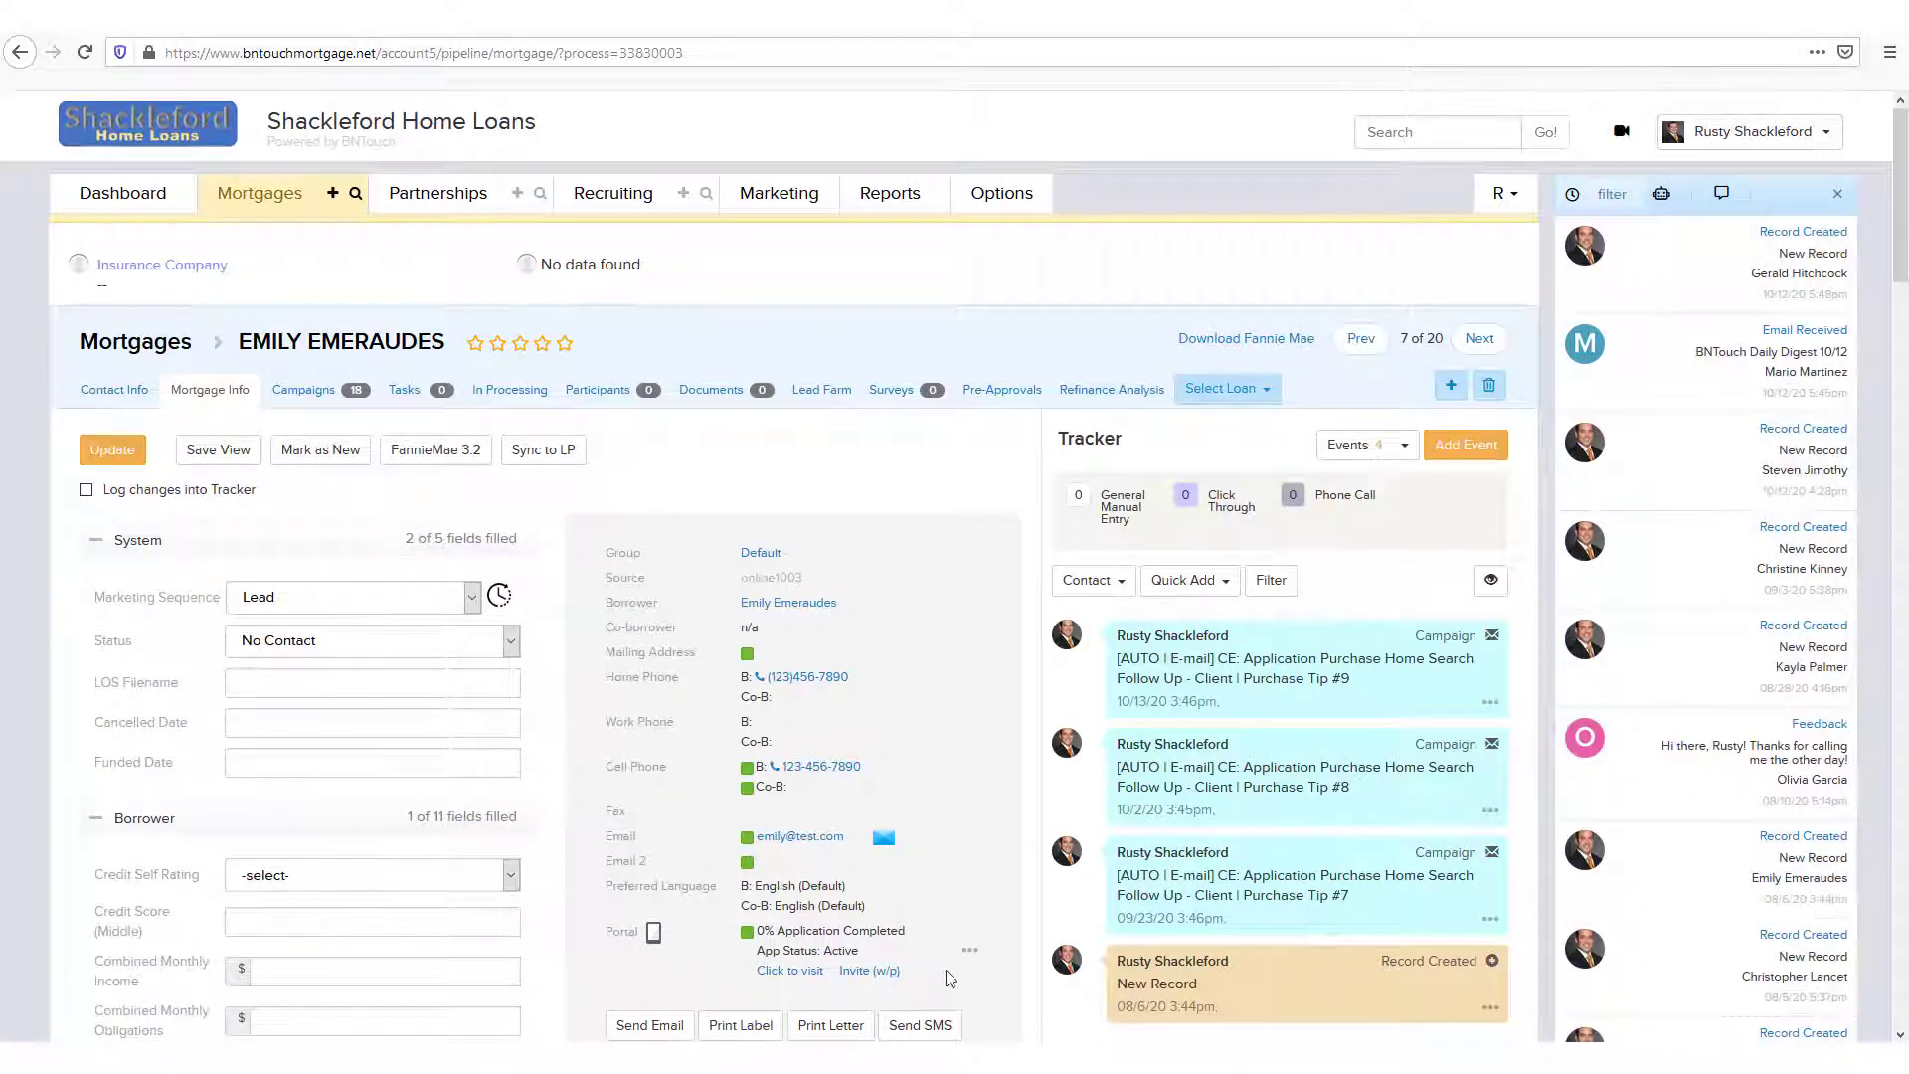
{"action": "scroll", "coordinate": [954, 977], "scroll_direction": "down", "scroll_amount": 1}
{"action": "scroll", "coordinate": [962, 973], "scroll_direction": "down", "scroll_amount": 1}
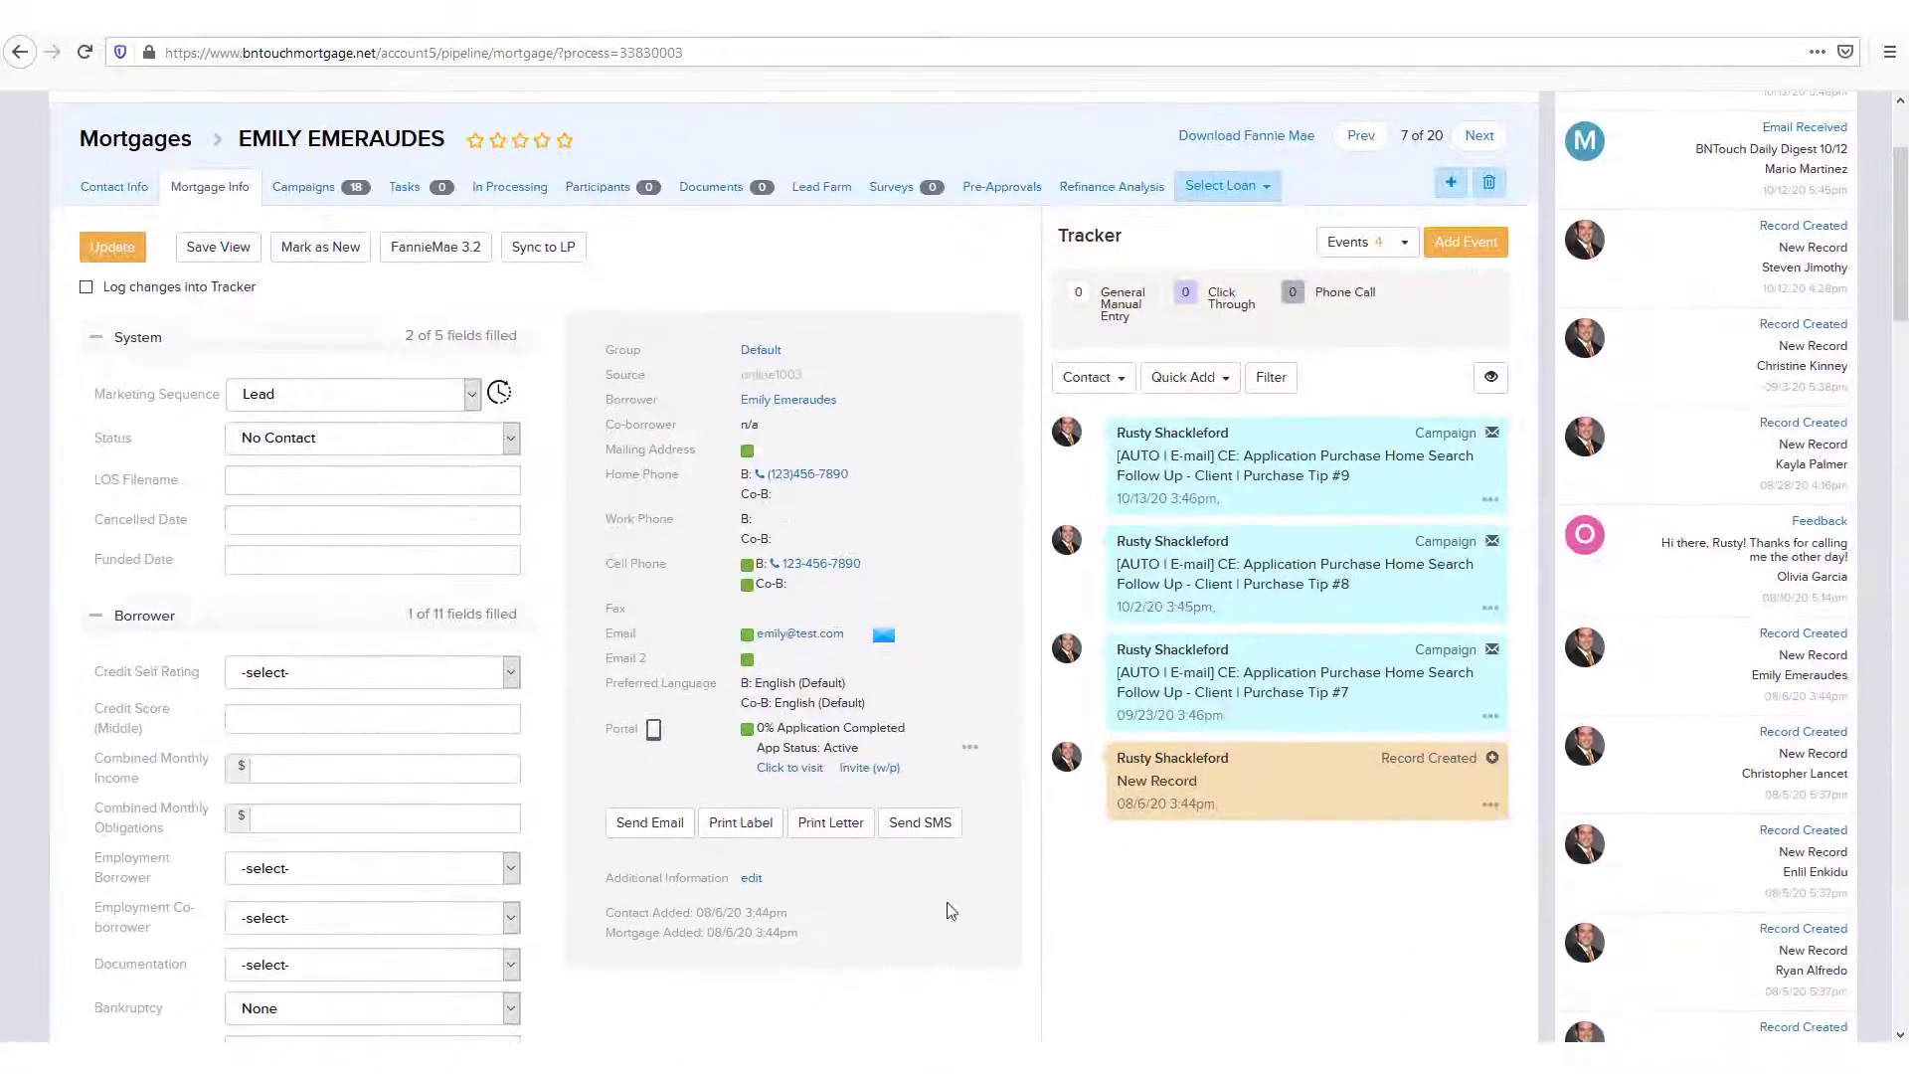
Draft a 'Hello, Emily!' text to Emily, cancel it unsent, and return to the Dashboard.
{"action": "left_click", "coordinate": [928, 825]}
{"action": "left_click", "coordinate": [658, 451]}
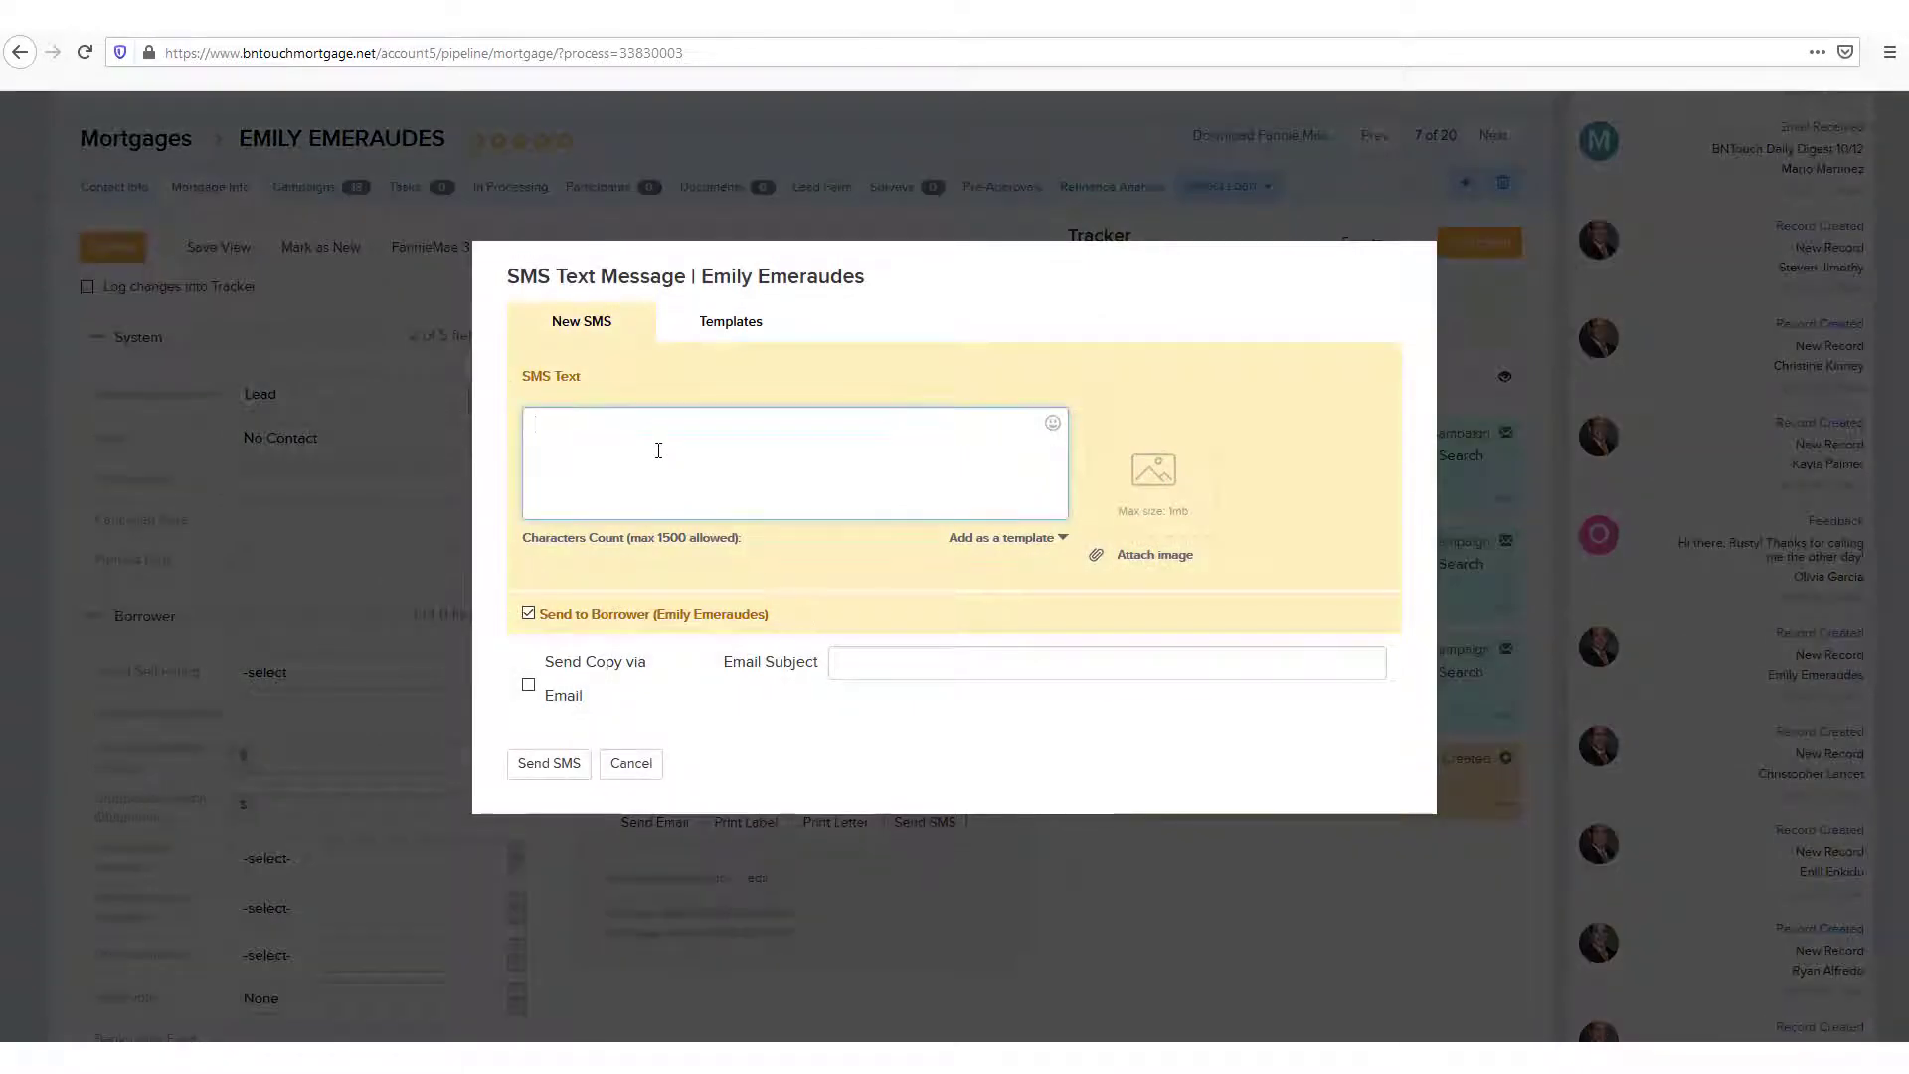
{"action": "type", "text": "Hello, Emil"}
{"action": "type", "text": "y!"}
{"action": "left_click", "coordinate": [630, 764]}
{"action": "scroll", "coordinate": [552, 712], "scroll_direction": "up", "scroll_amount": 3}
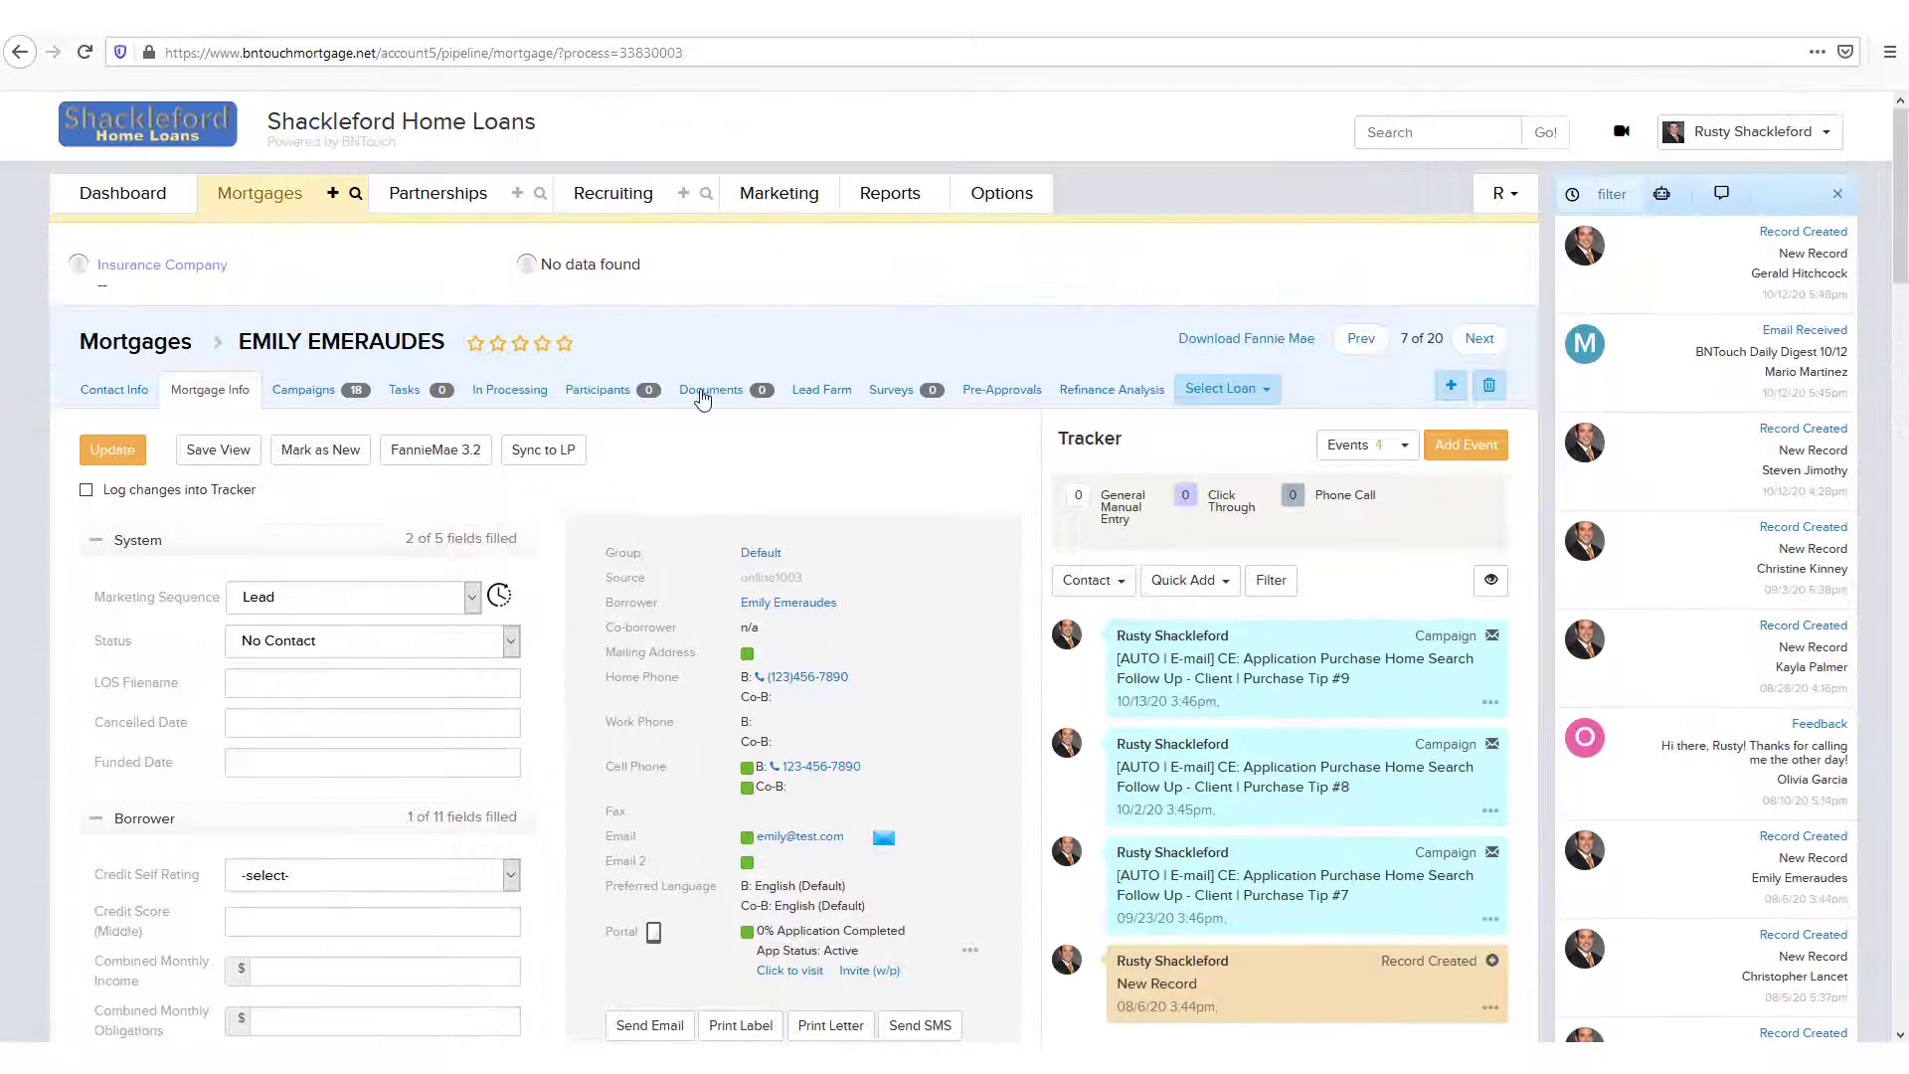
{"action": "left_click", "coordinate": [789, 196]}
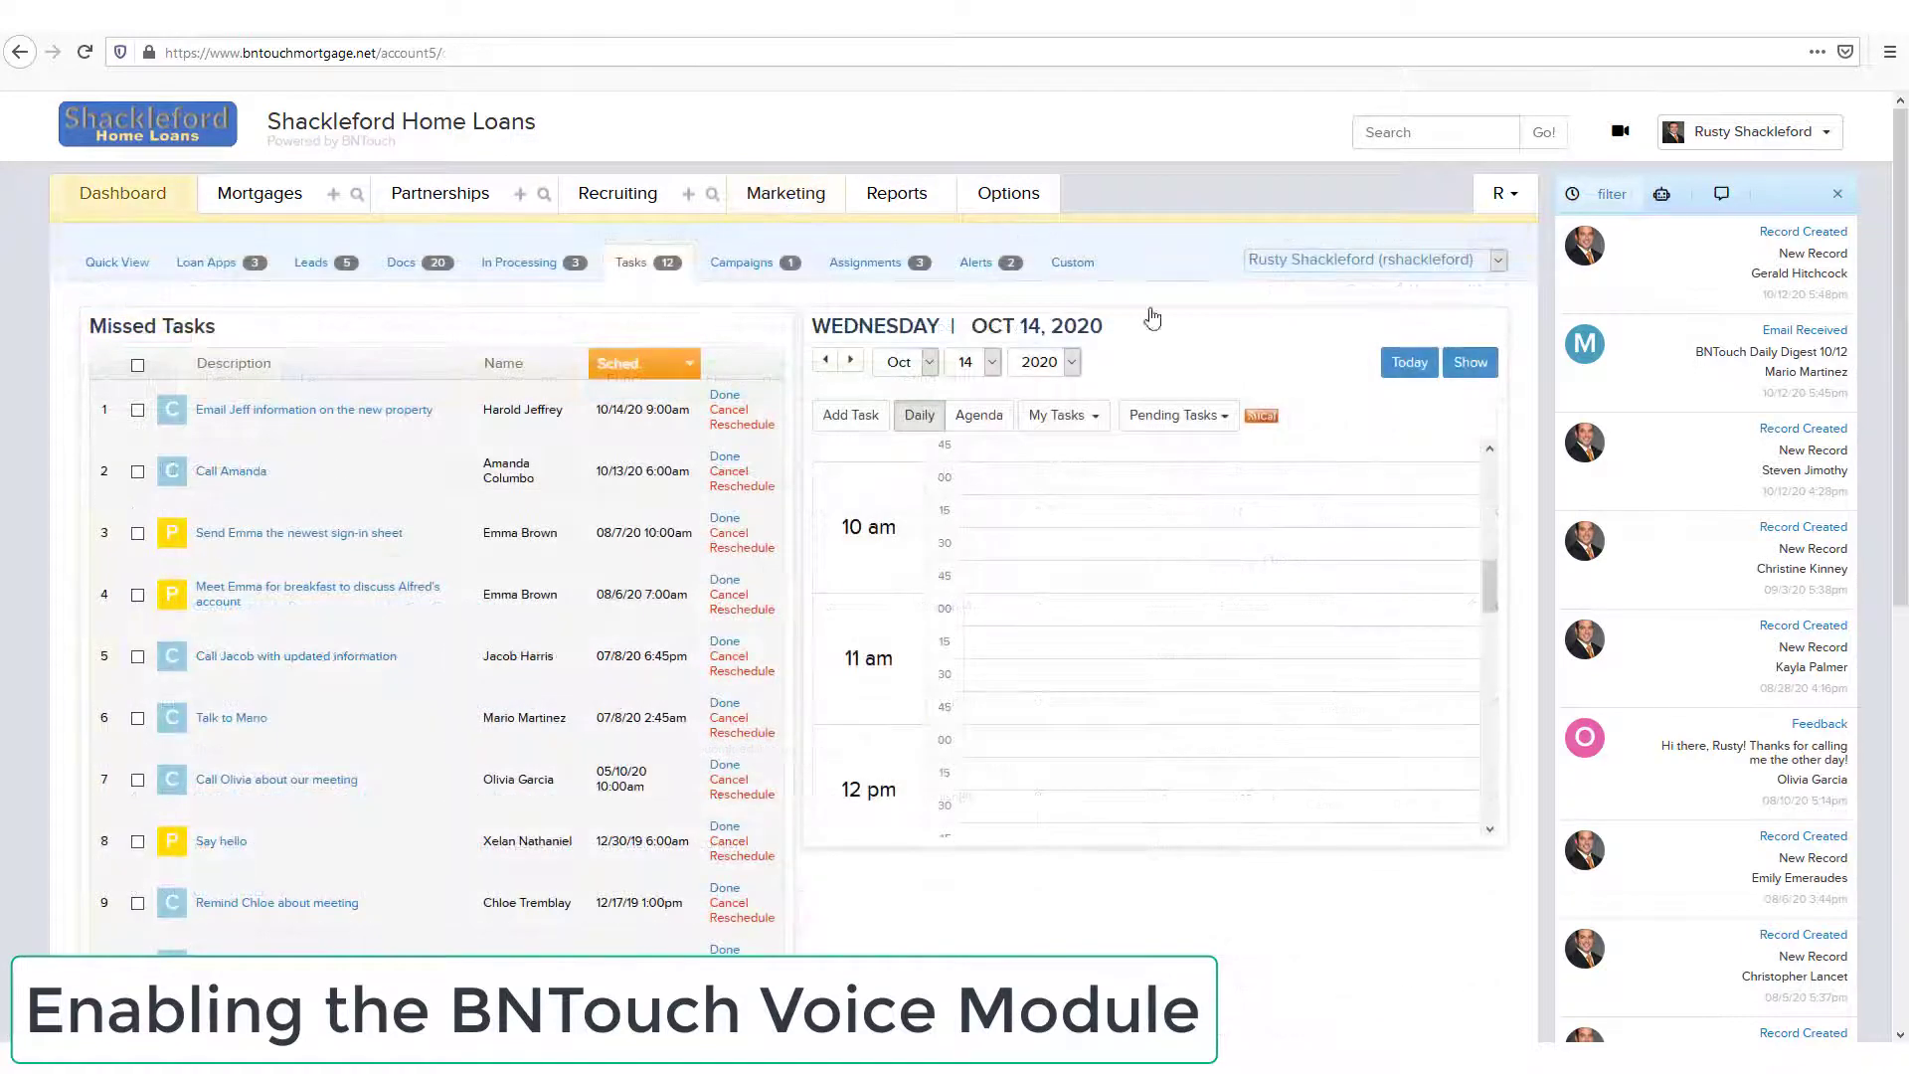
Open the BNTouch Voice card's Learn More page from the account menu's Modules list.
{"action": "left_click", "coordinate": [1802, 138]}
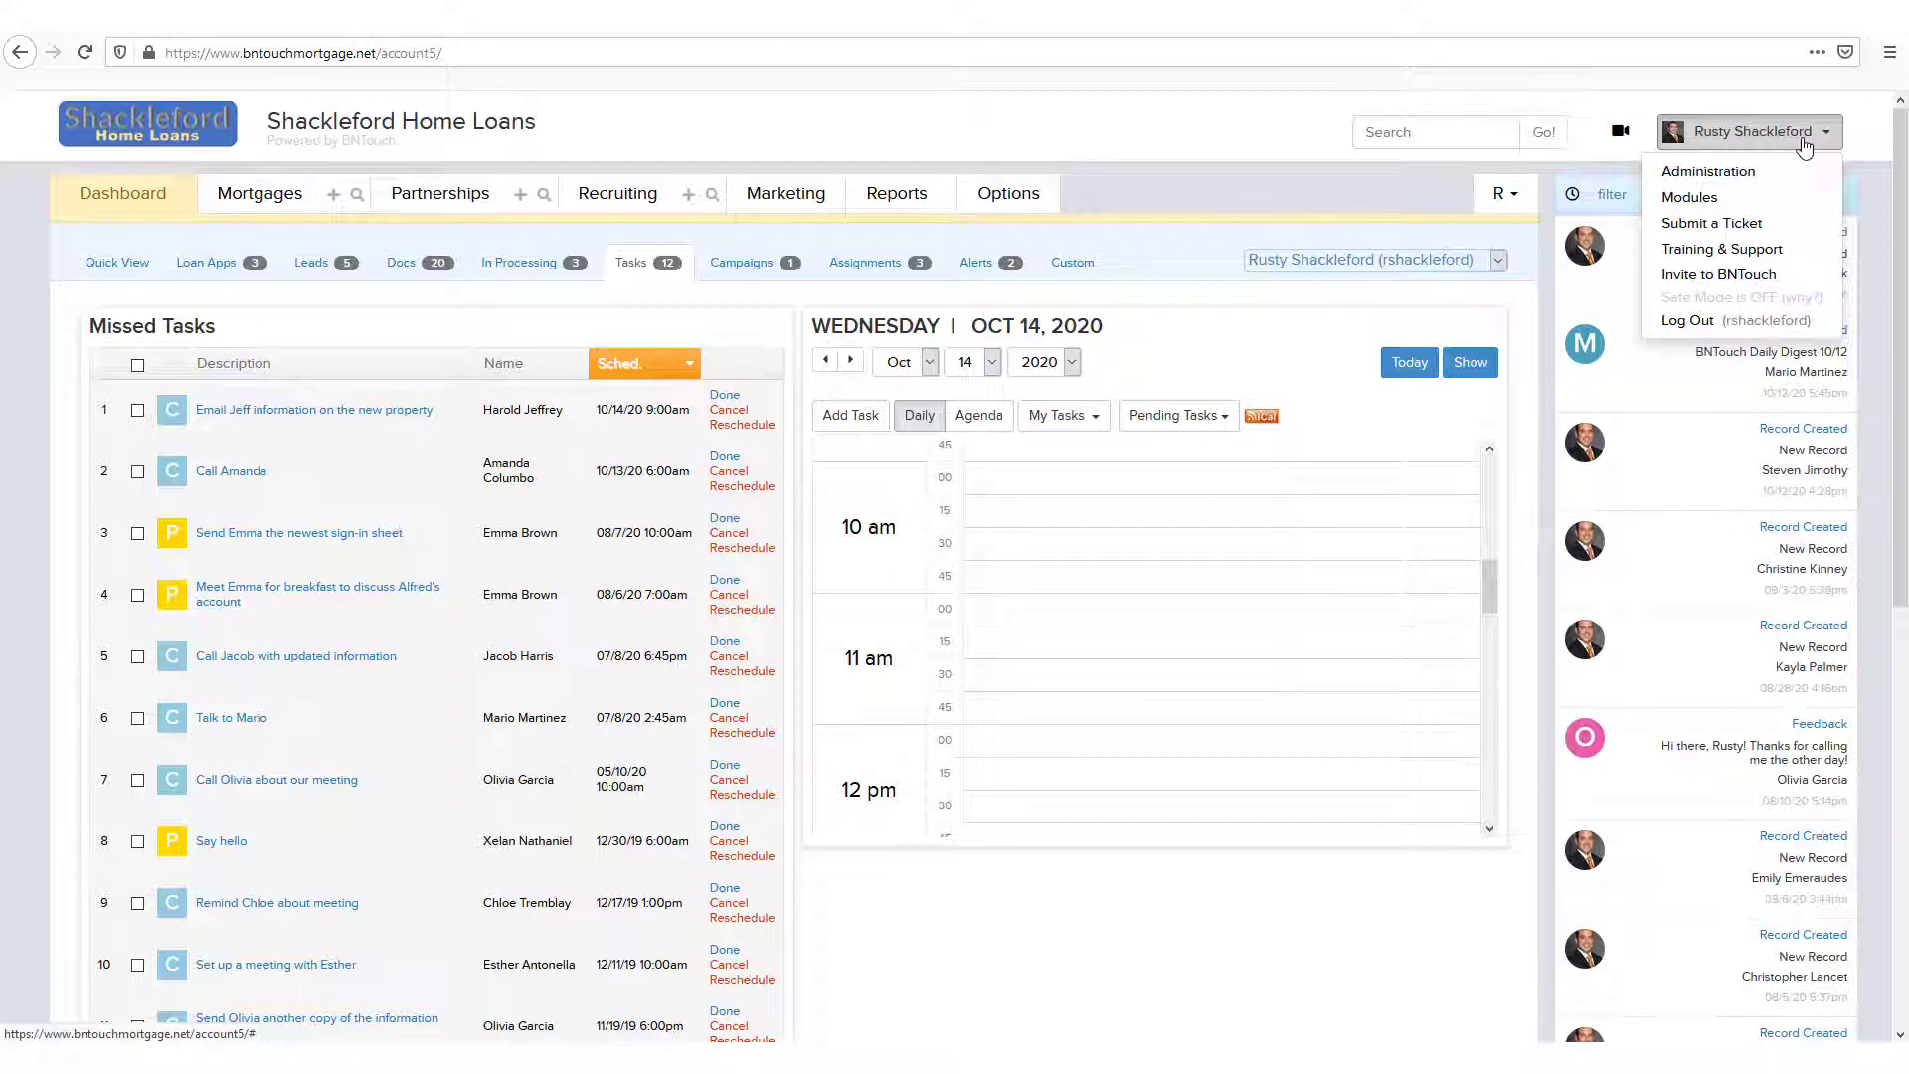
{"action": "left_click", "coordinate": [1674, 197]}
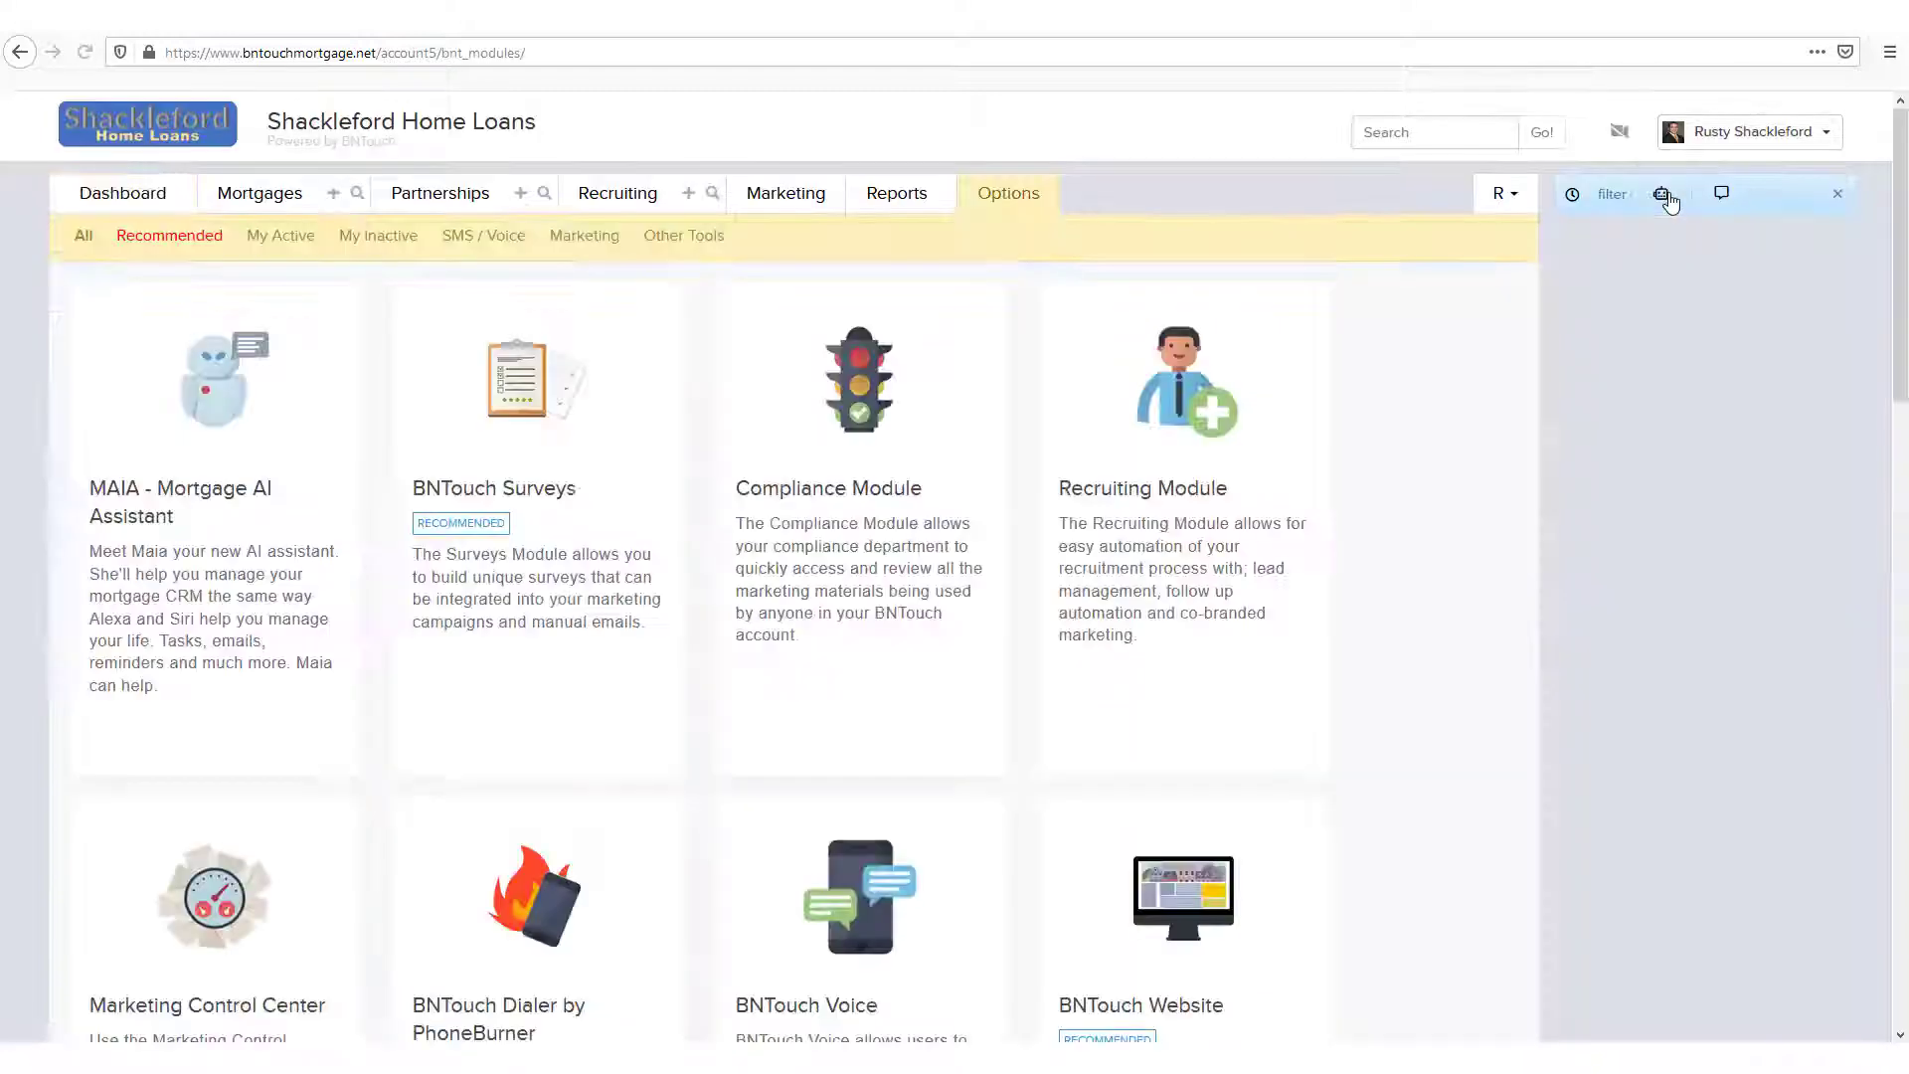
{"action": "scroll", "coordinate": [1655, 199], "scroll_direction": "down", "scroll_amount": 1}
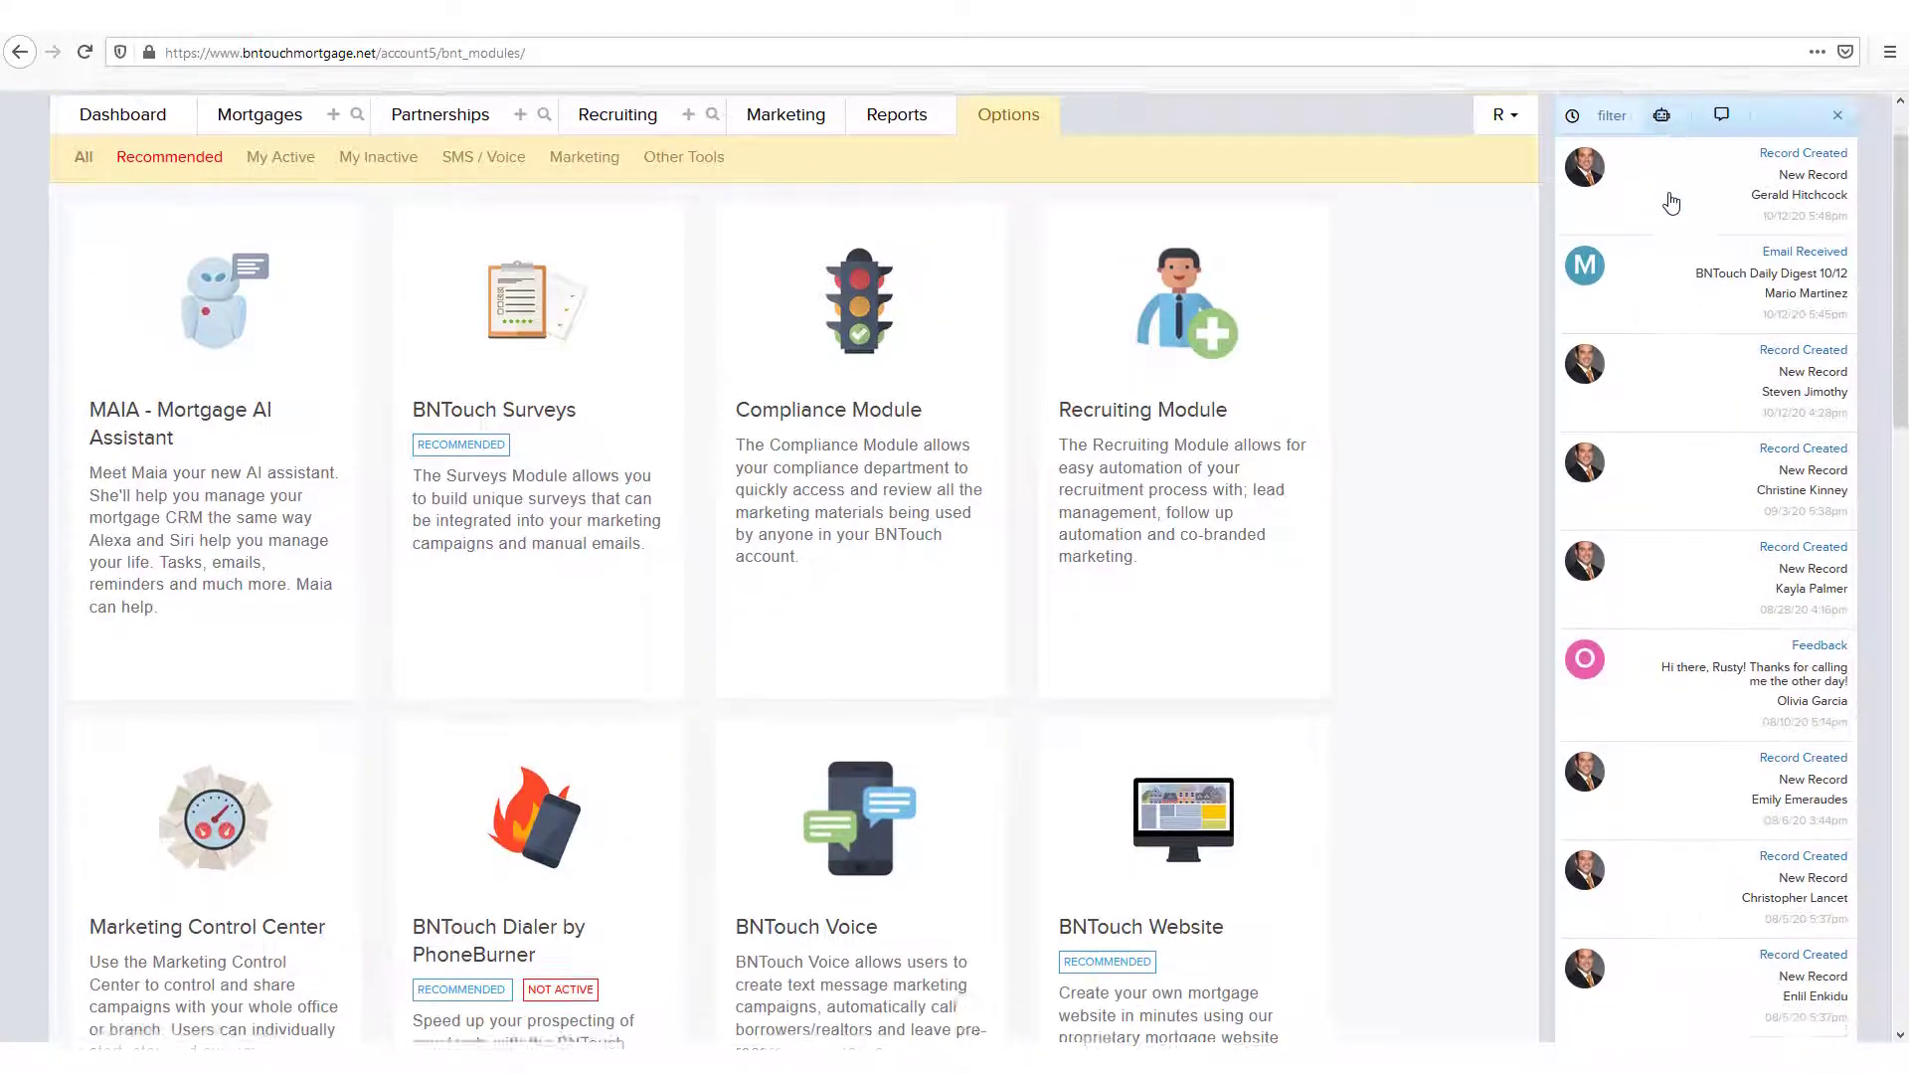
{"action": "scroll", "coordinate": [1666, 200], "scroll_direction": "down", "scroll_amount": 2}
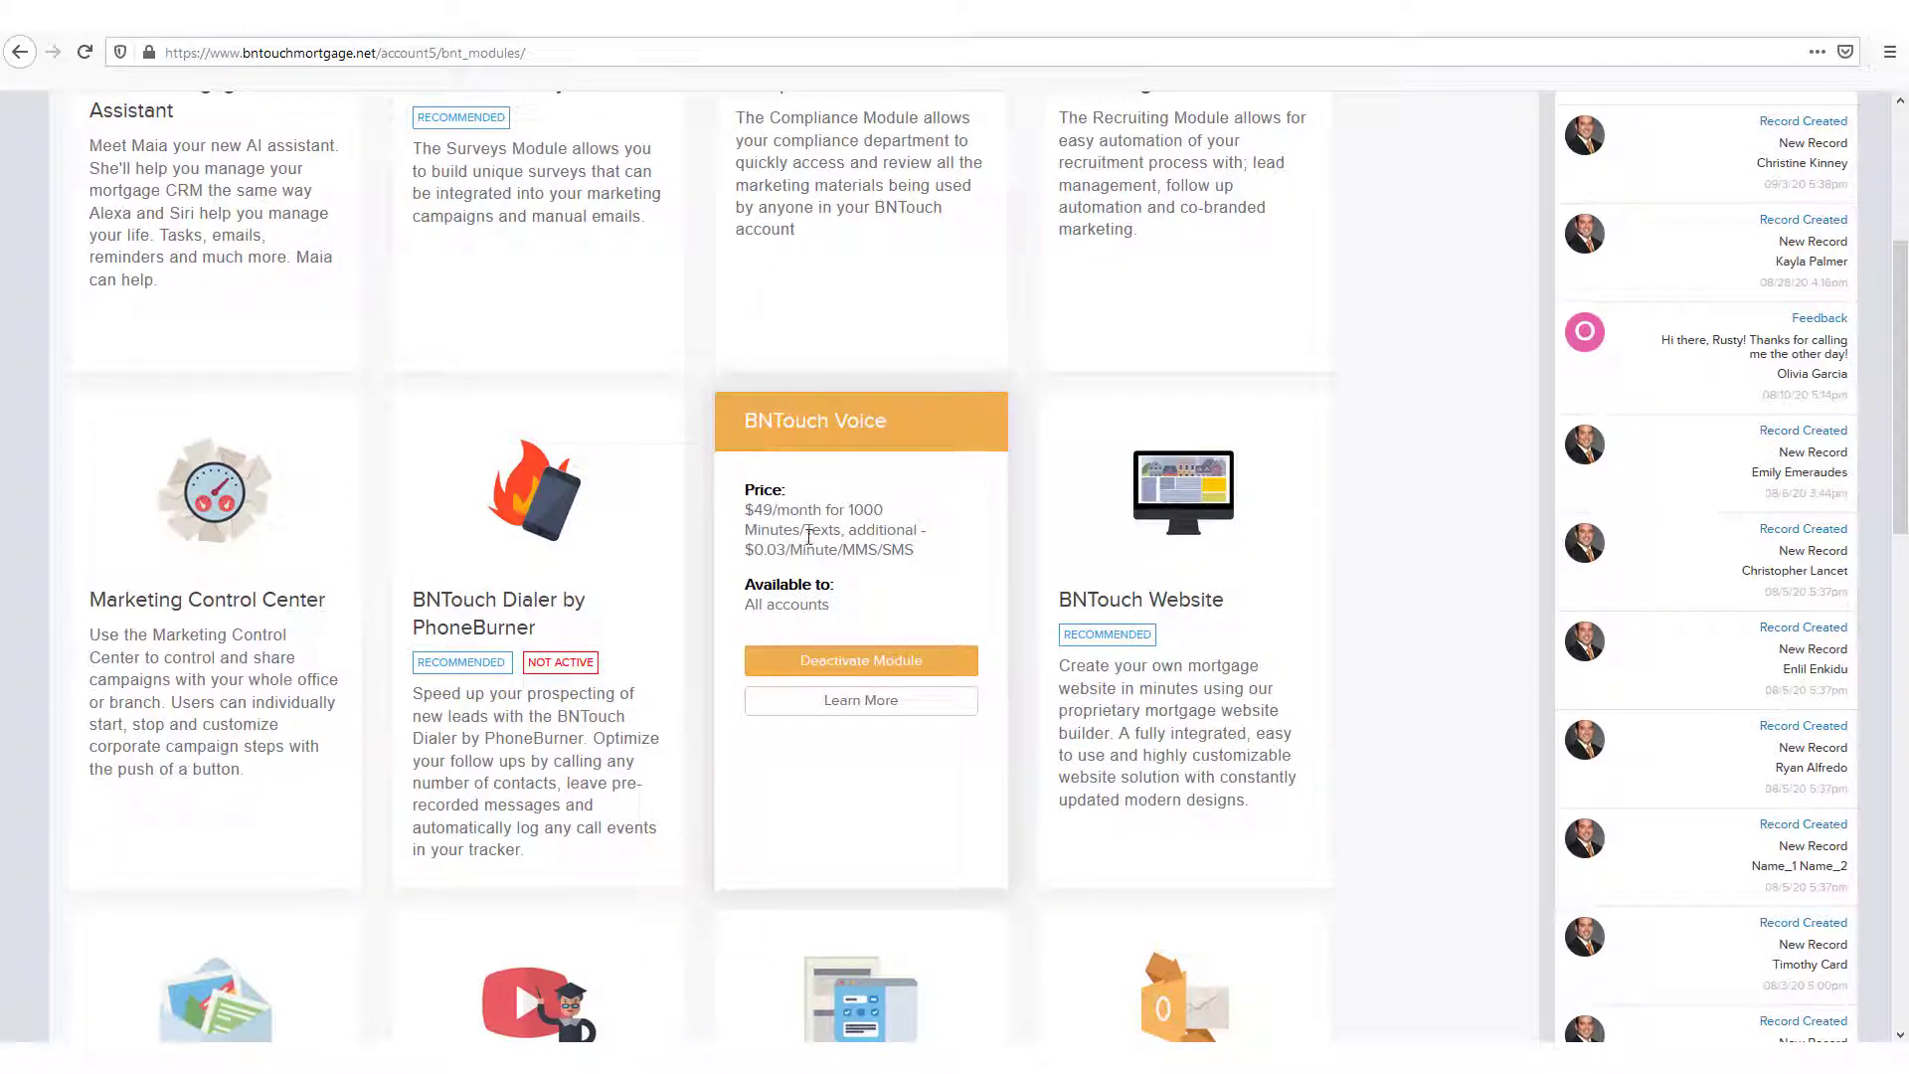
{"action": "left_click", "coordinate": [771, 702]}
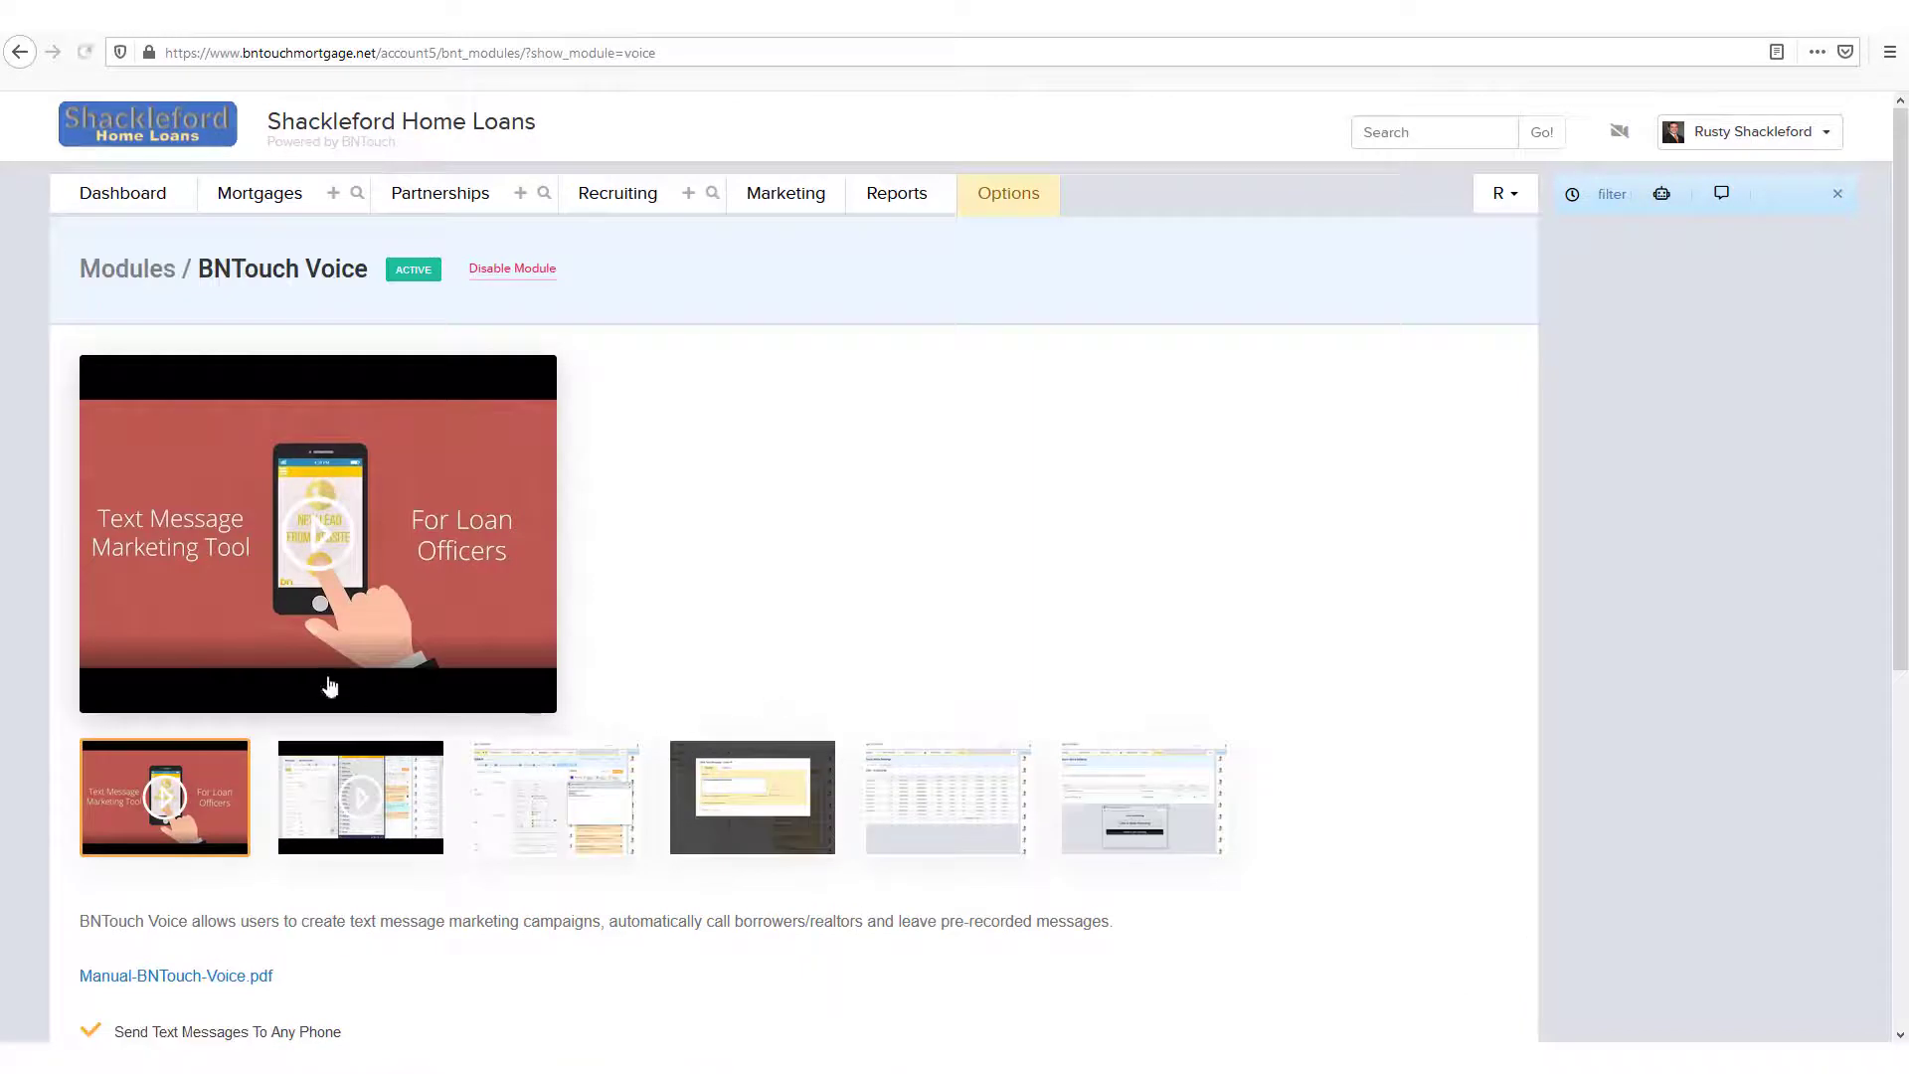
{"action": "scroll", "coordinate": [1419, 732], "scroll_direction": "down", "scroll_amount": 3}
{"action": "scroll", "coordinate": [1407, 725], "scroll_direction": "down", "scroll_amount": 4}
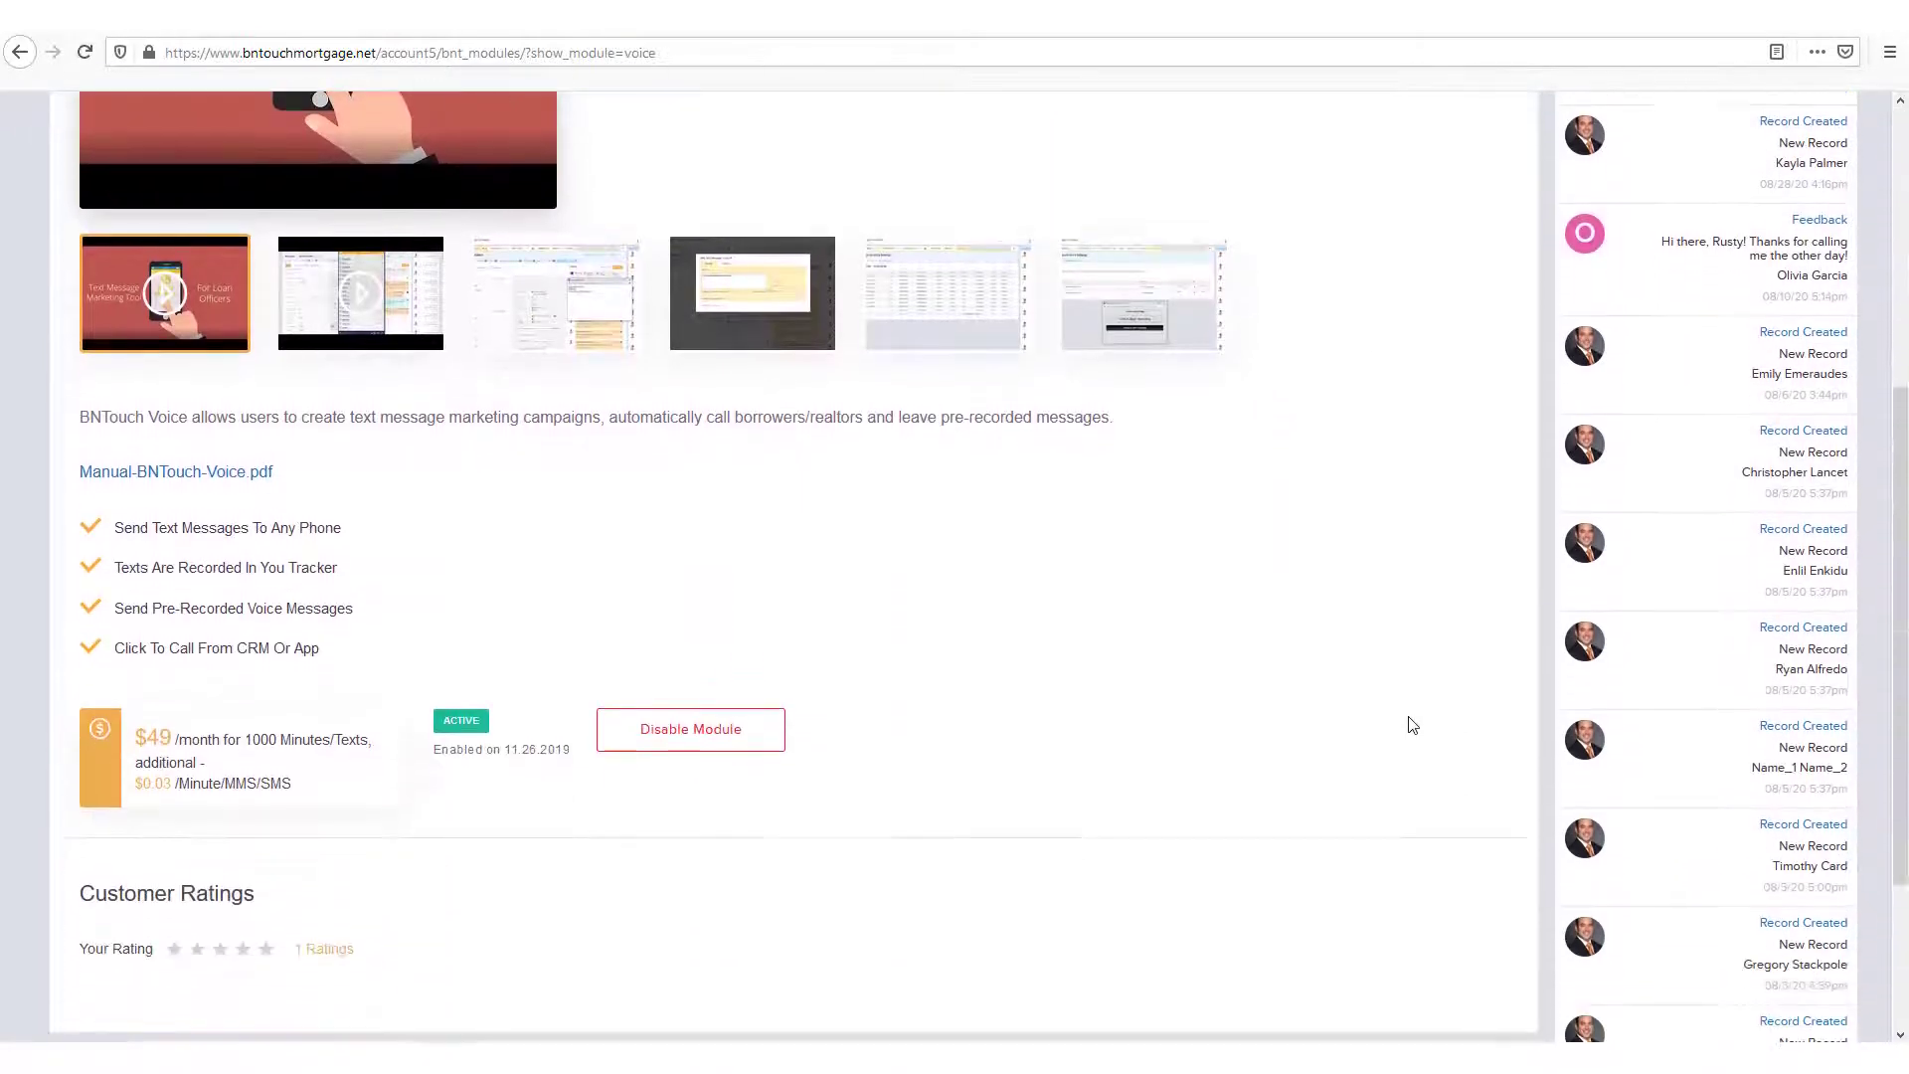
{"action": "scroll", "coordinate": [1096, 831], "scroll_direction": "down", "scroll_amount": 3}
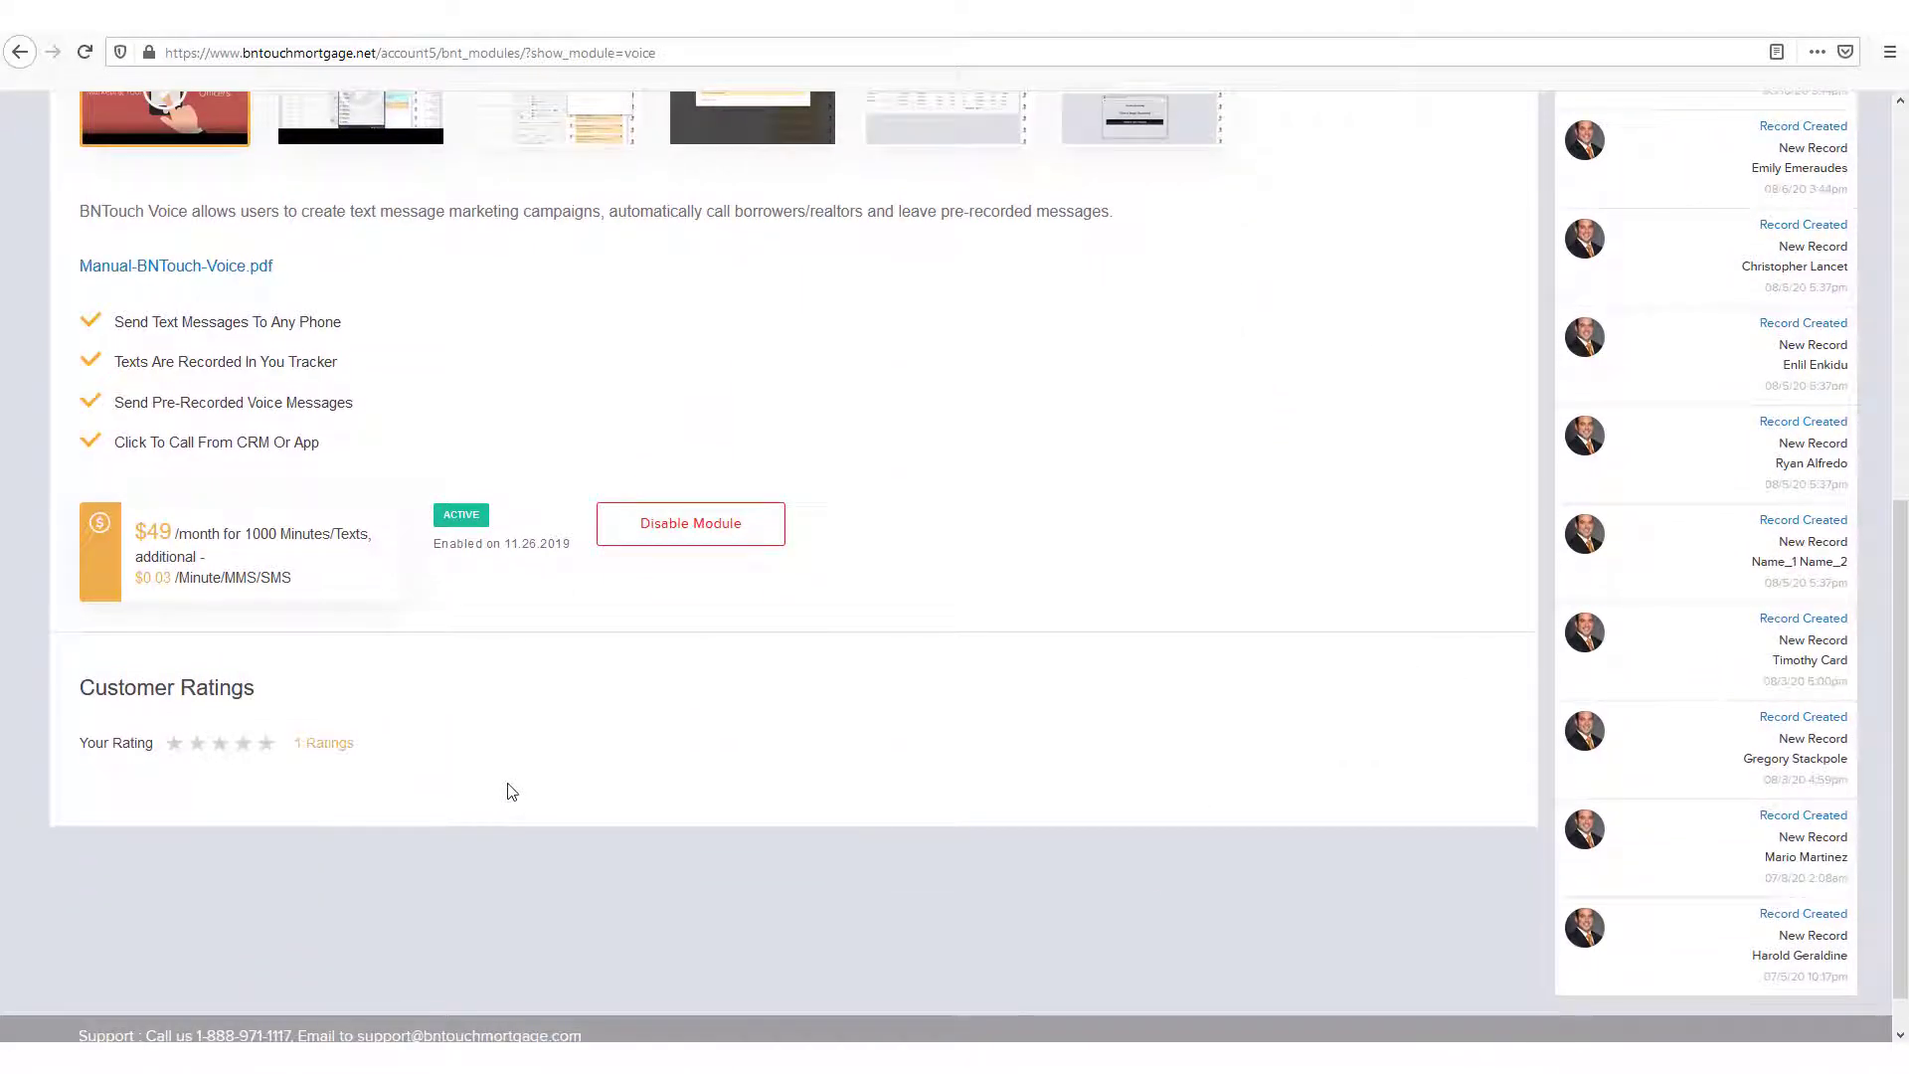
{"action": "scroll", "coordinate": [507, 792], "scroll_direction": "up", "scroll_amount": 3}
{"action": "scroll", "coordinate": [512, 789], "scroll_direction": "up", "scroll_amount": 7}
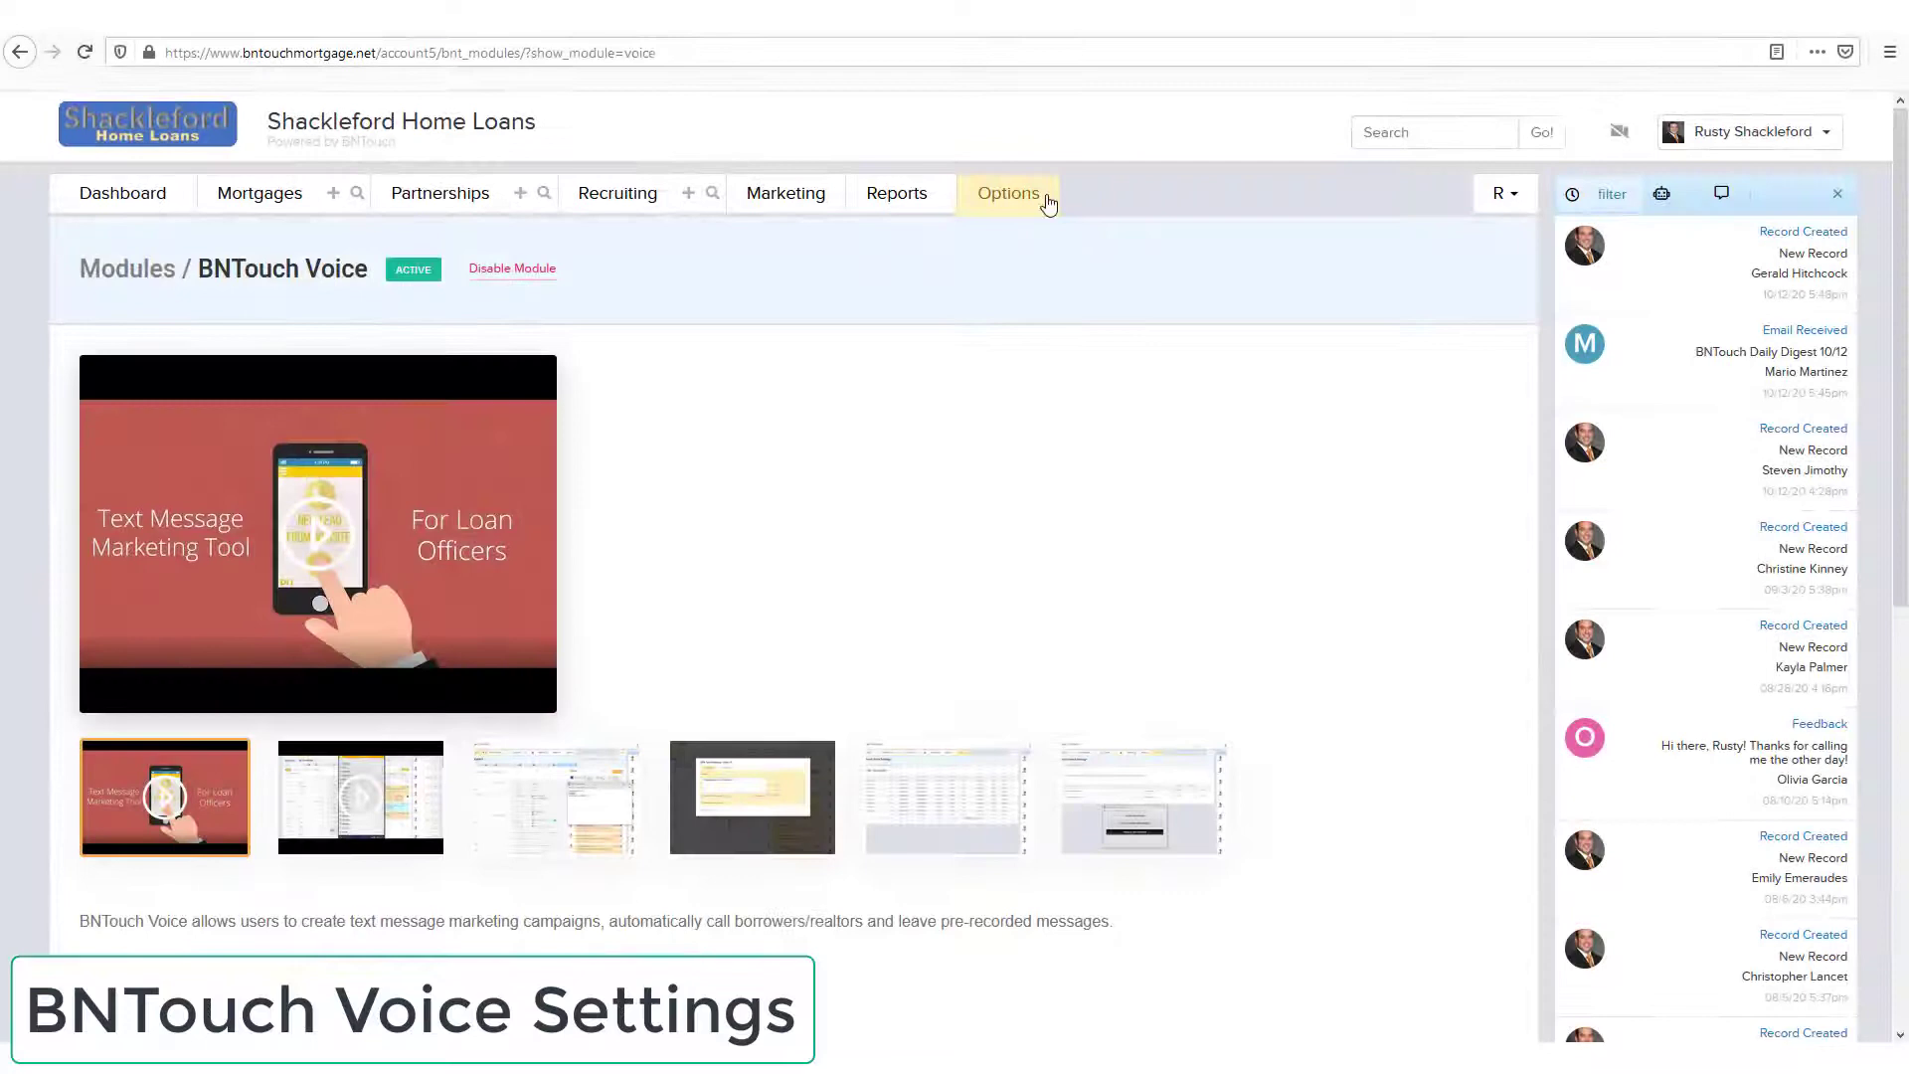
Open BNTouch Voice Settings from the Modules section of Options.
{"action": "left_click", "coordinate": [1016, 198]}
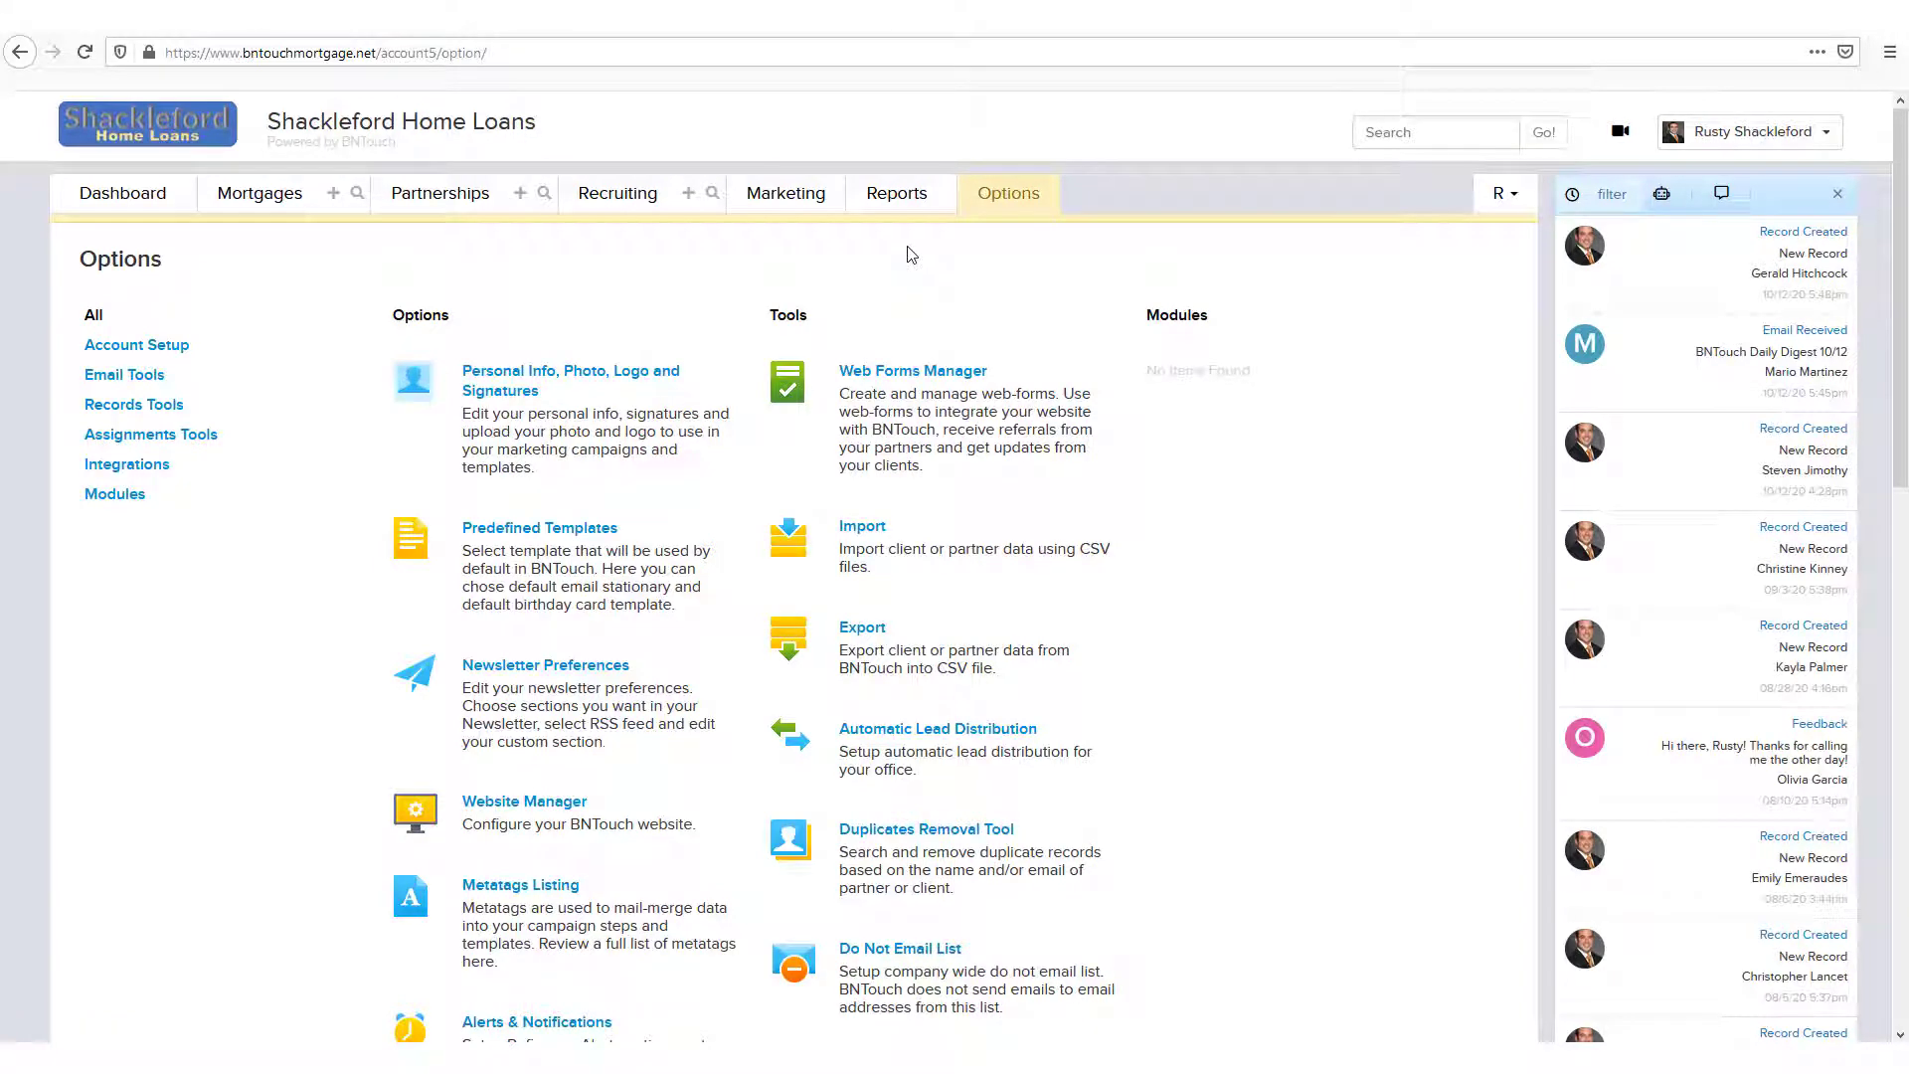
{"action": "left_click", "coordinate": [90, 499]}
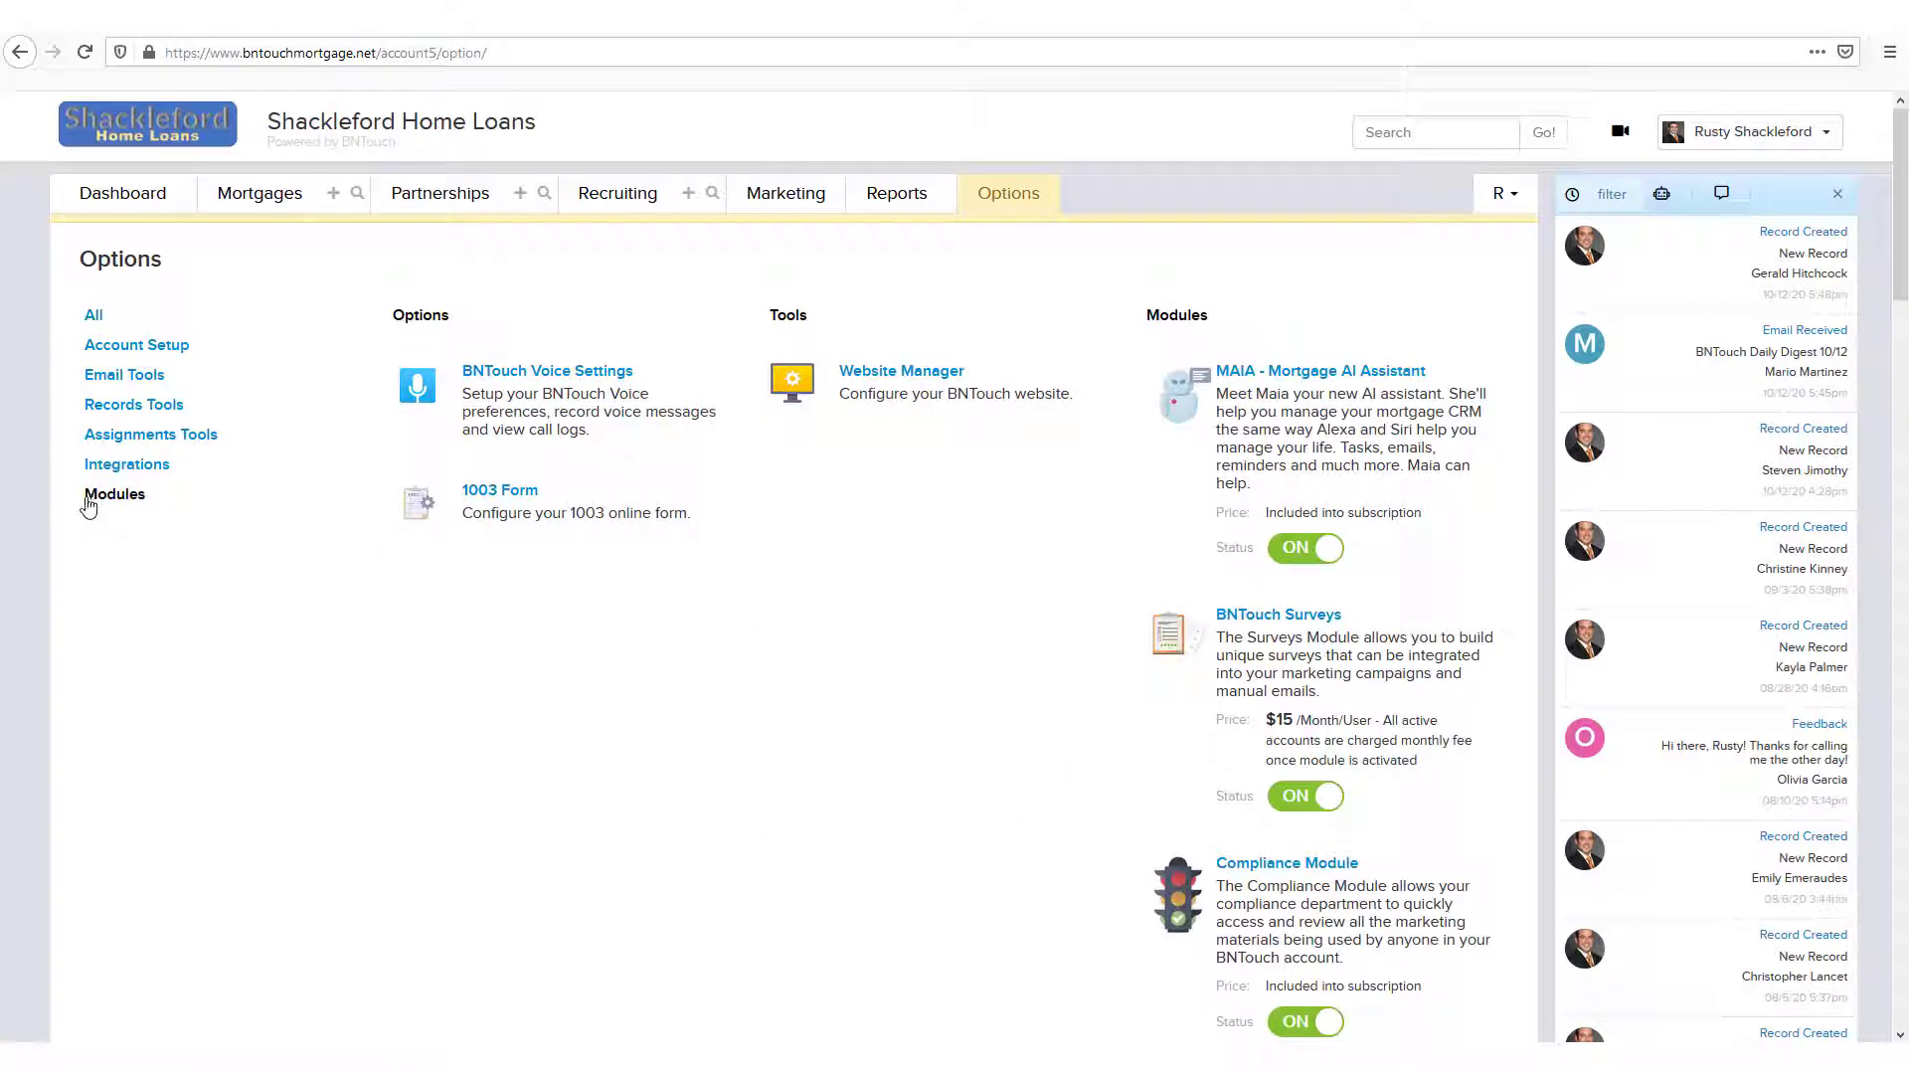
{"action": "left_click", "coordinate": [603, 384]}
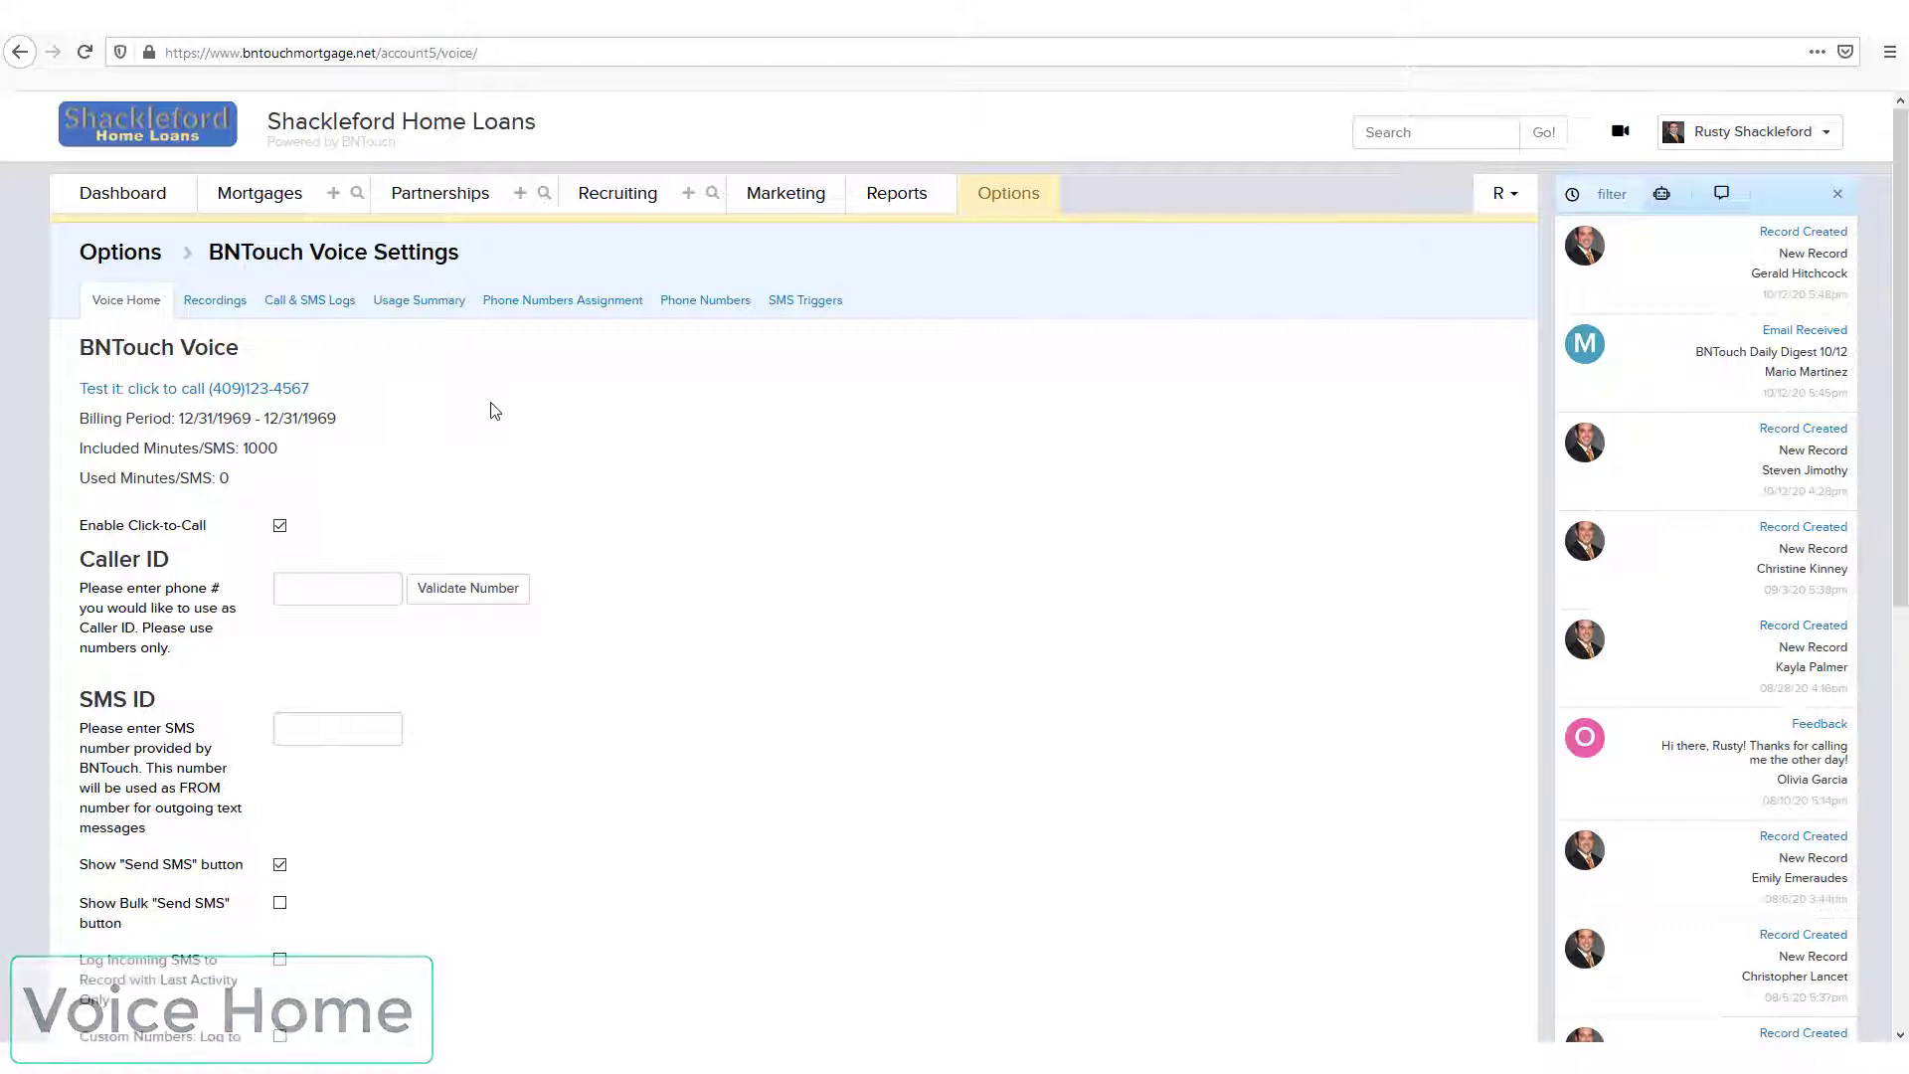
{"action": "left_click", "coordinate": [200, 390]}
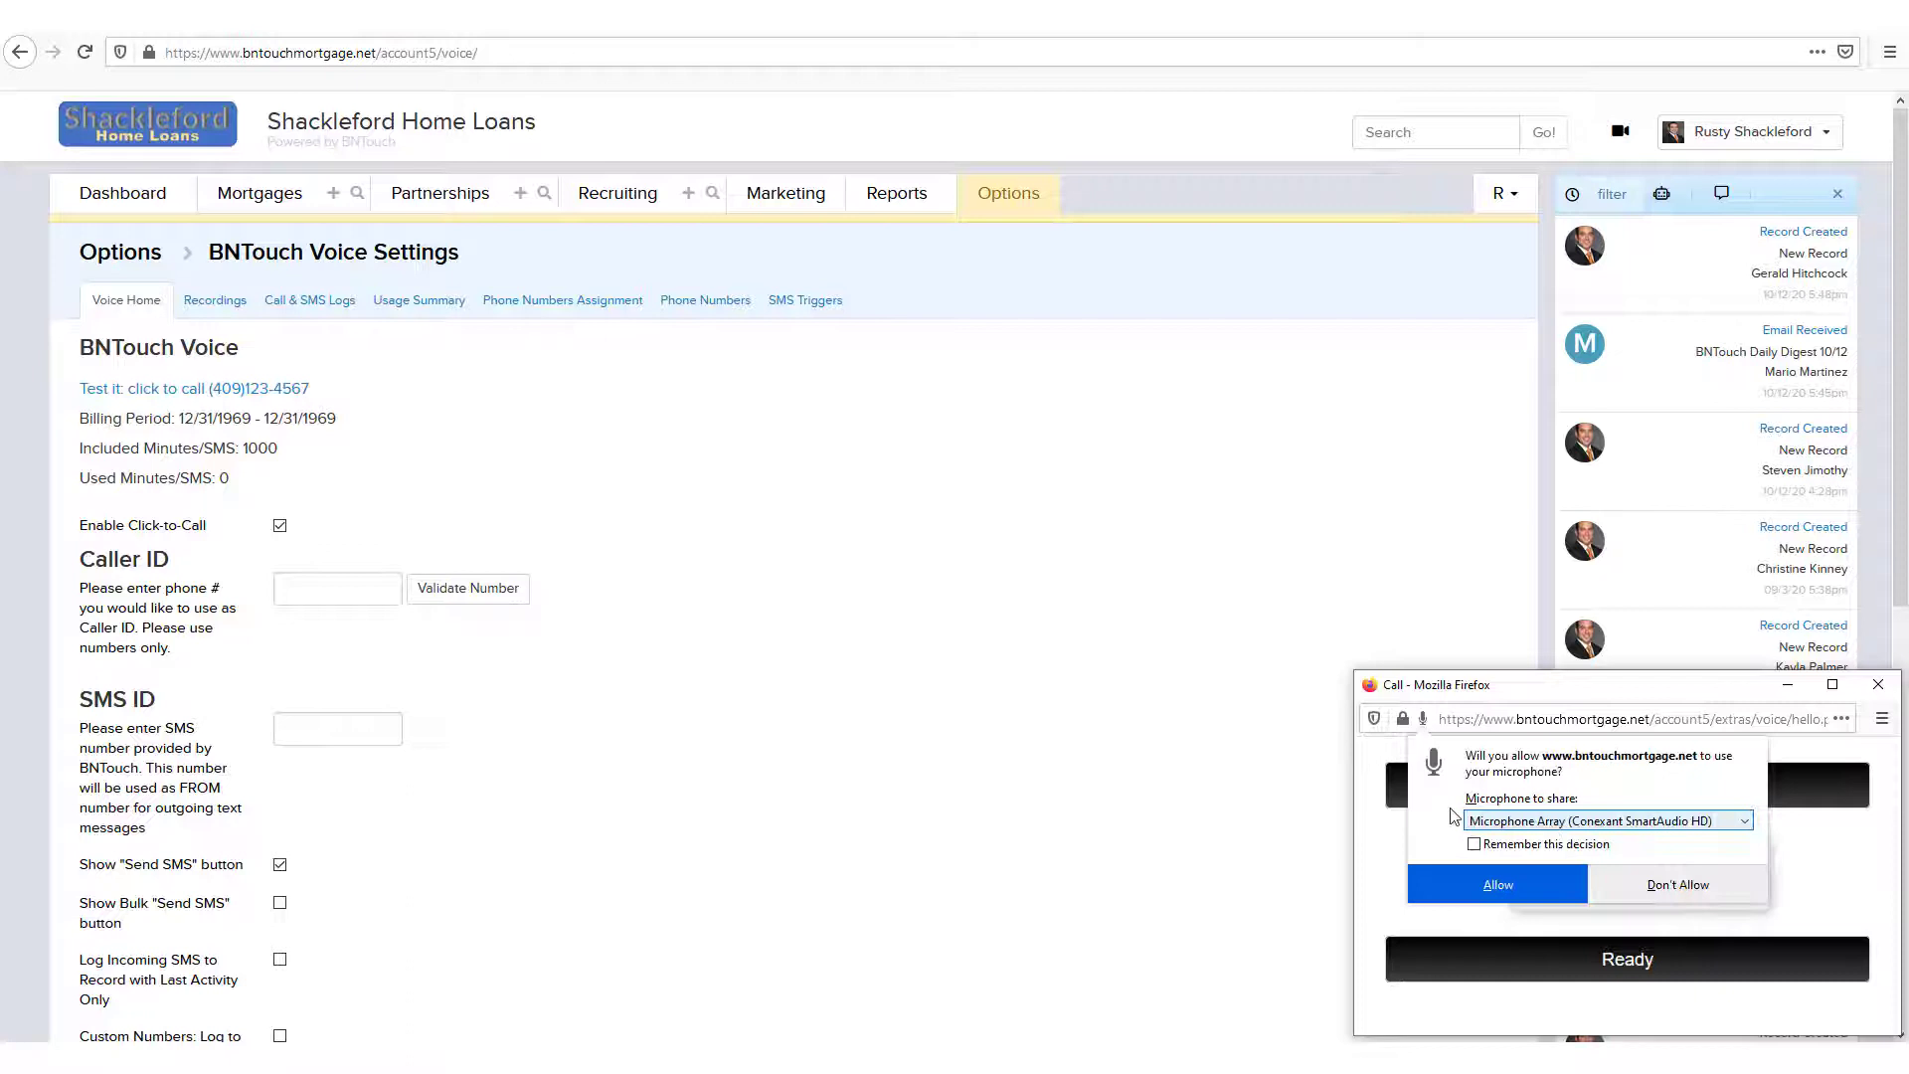
{"action": "left_click", "coordinate": [1525, 883]}
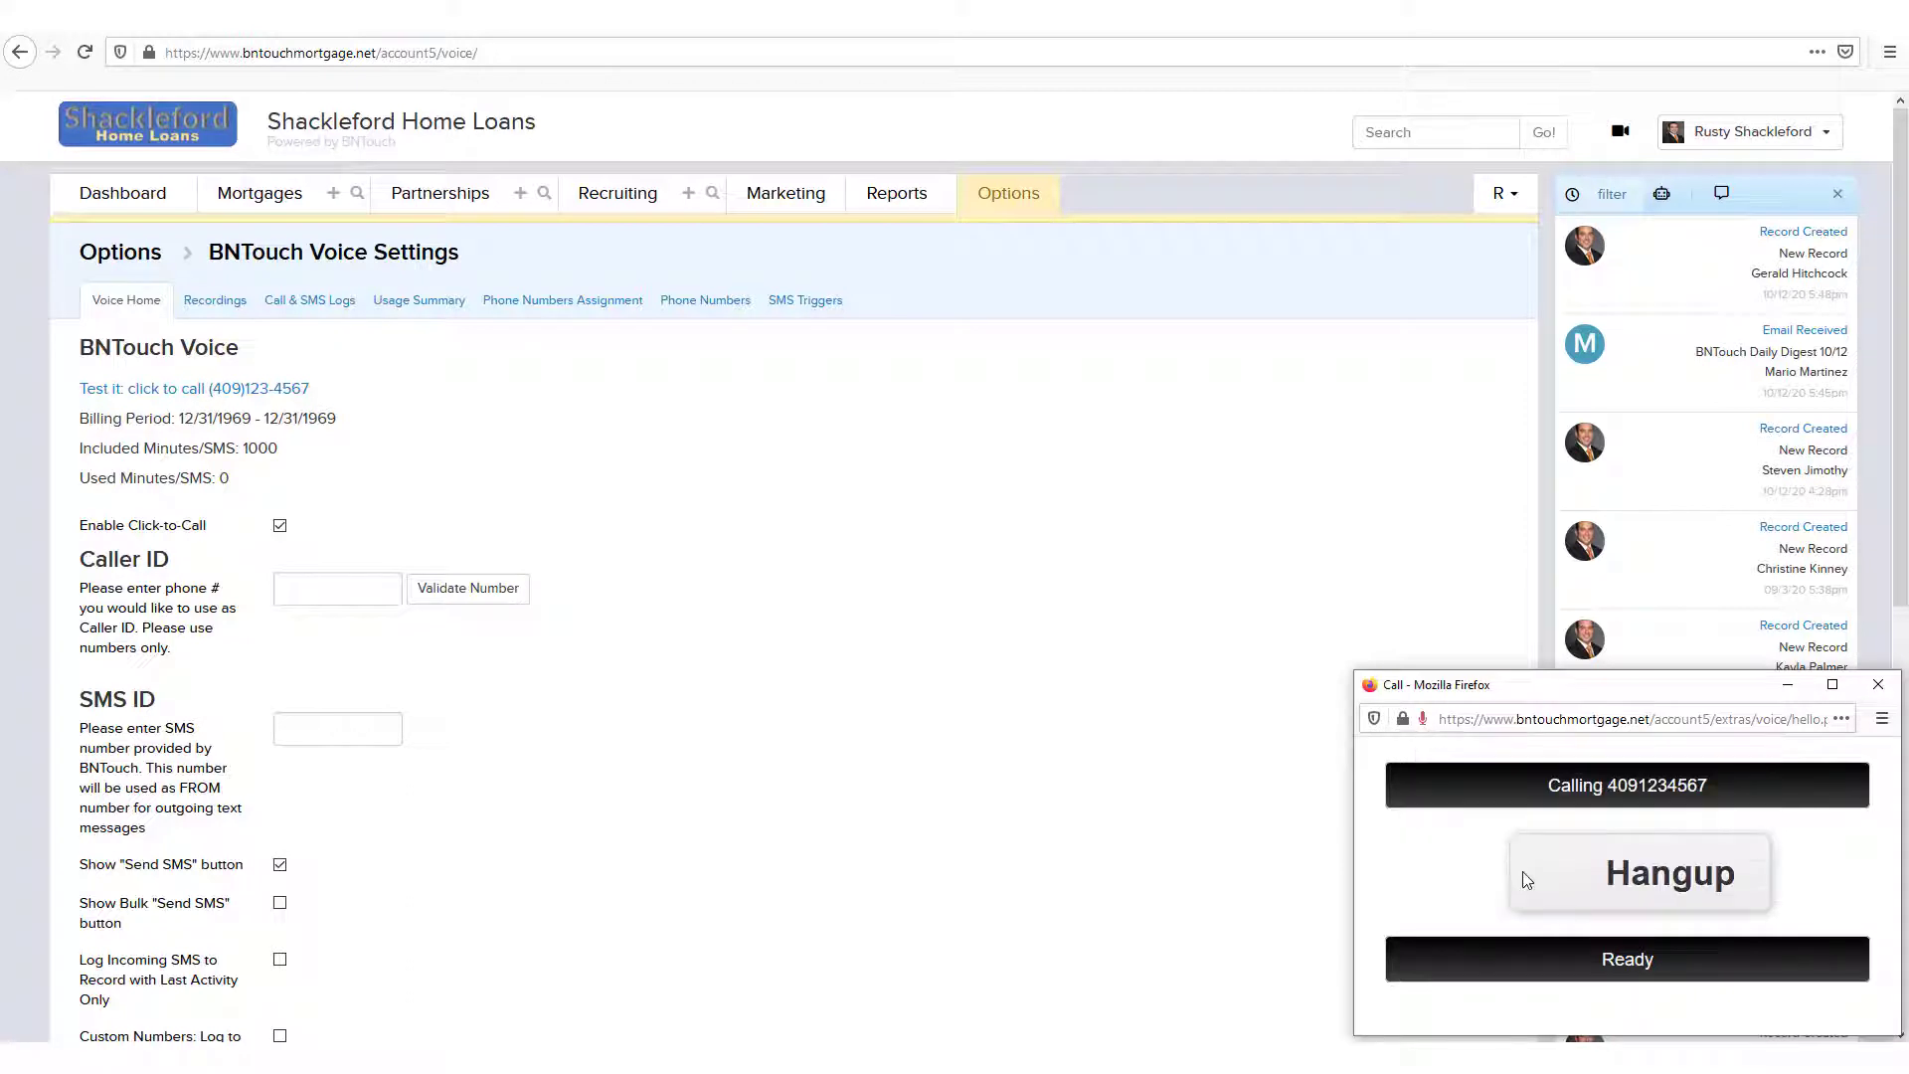
{"action": "left_click", "coordinate": [1880, 685]}
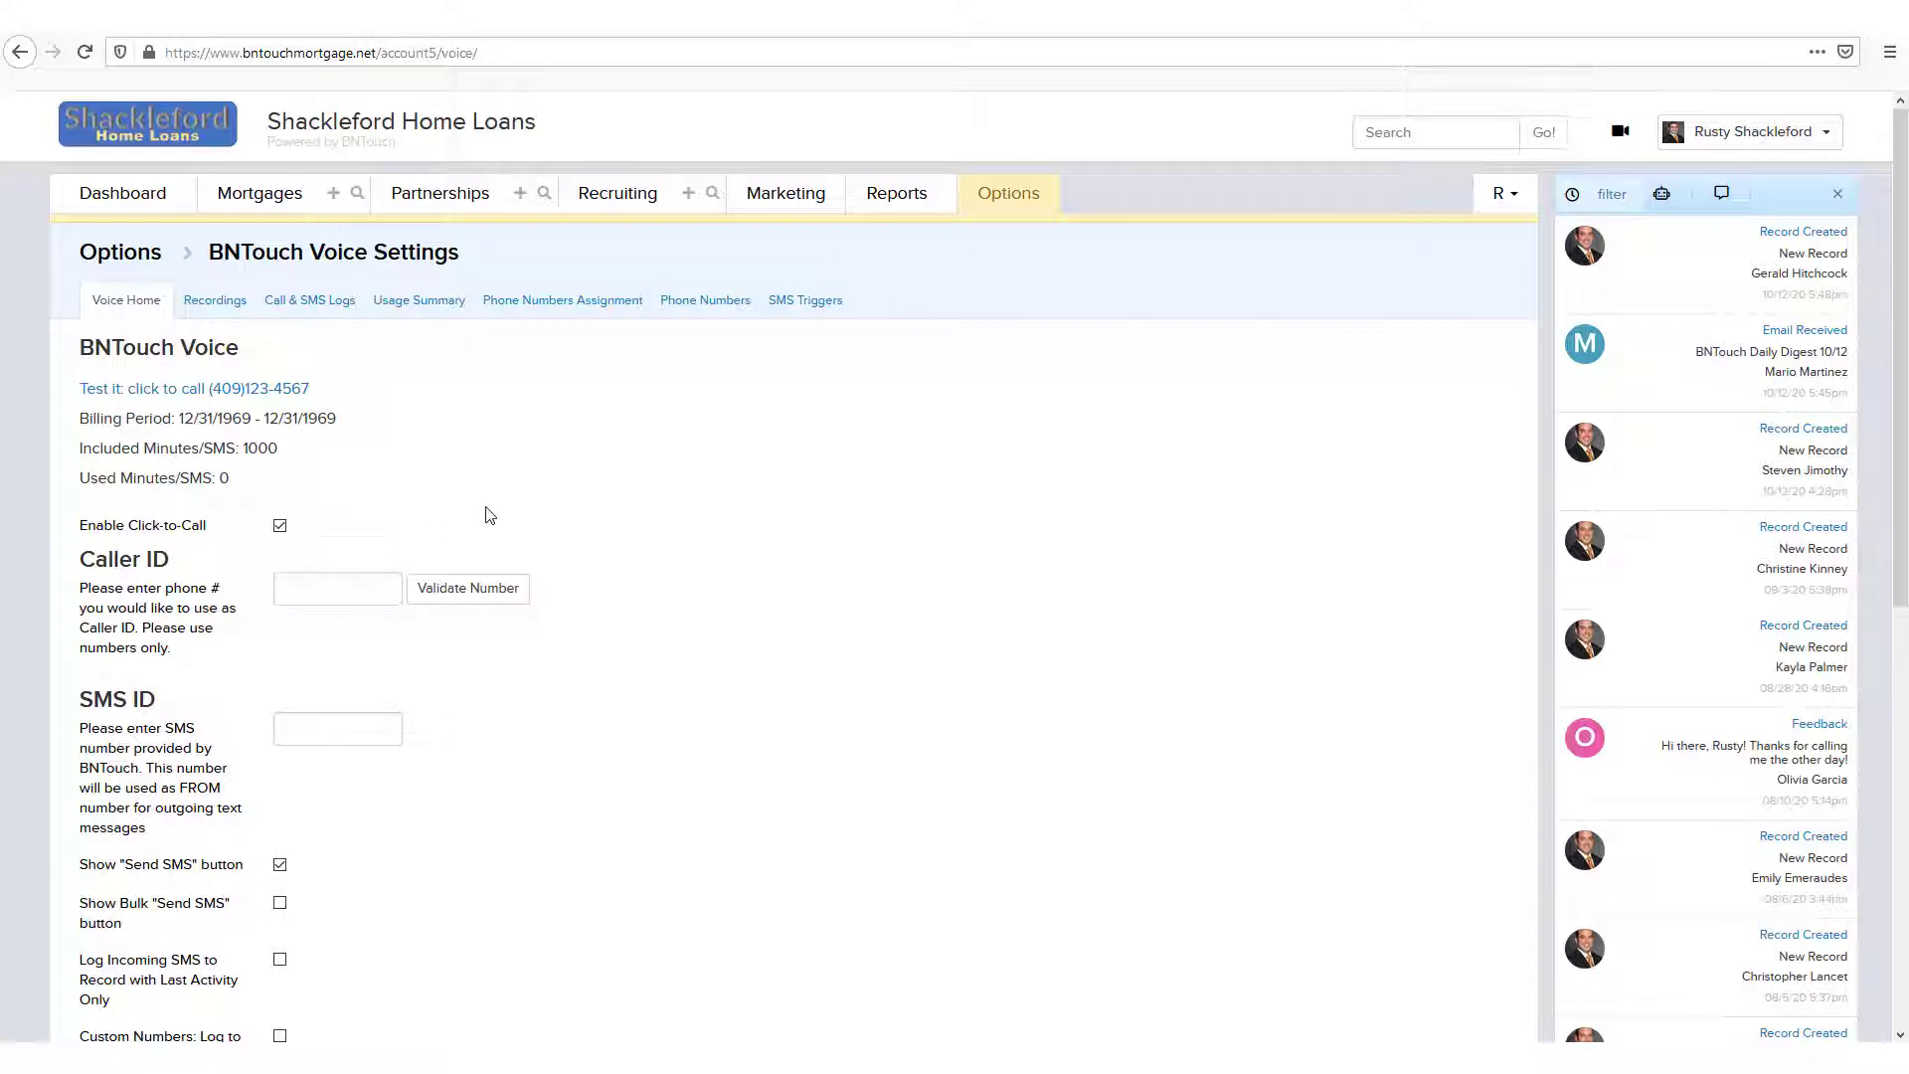
{"action": "scroll", "coordinate": [544, 501], "scroll_direction": "down", "scroll_amount": 1}
{"action": "scroll", "coordinate": [545, 501], "scroll_direction": "down", "scroll_amount": 3}
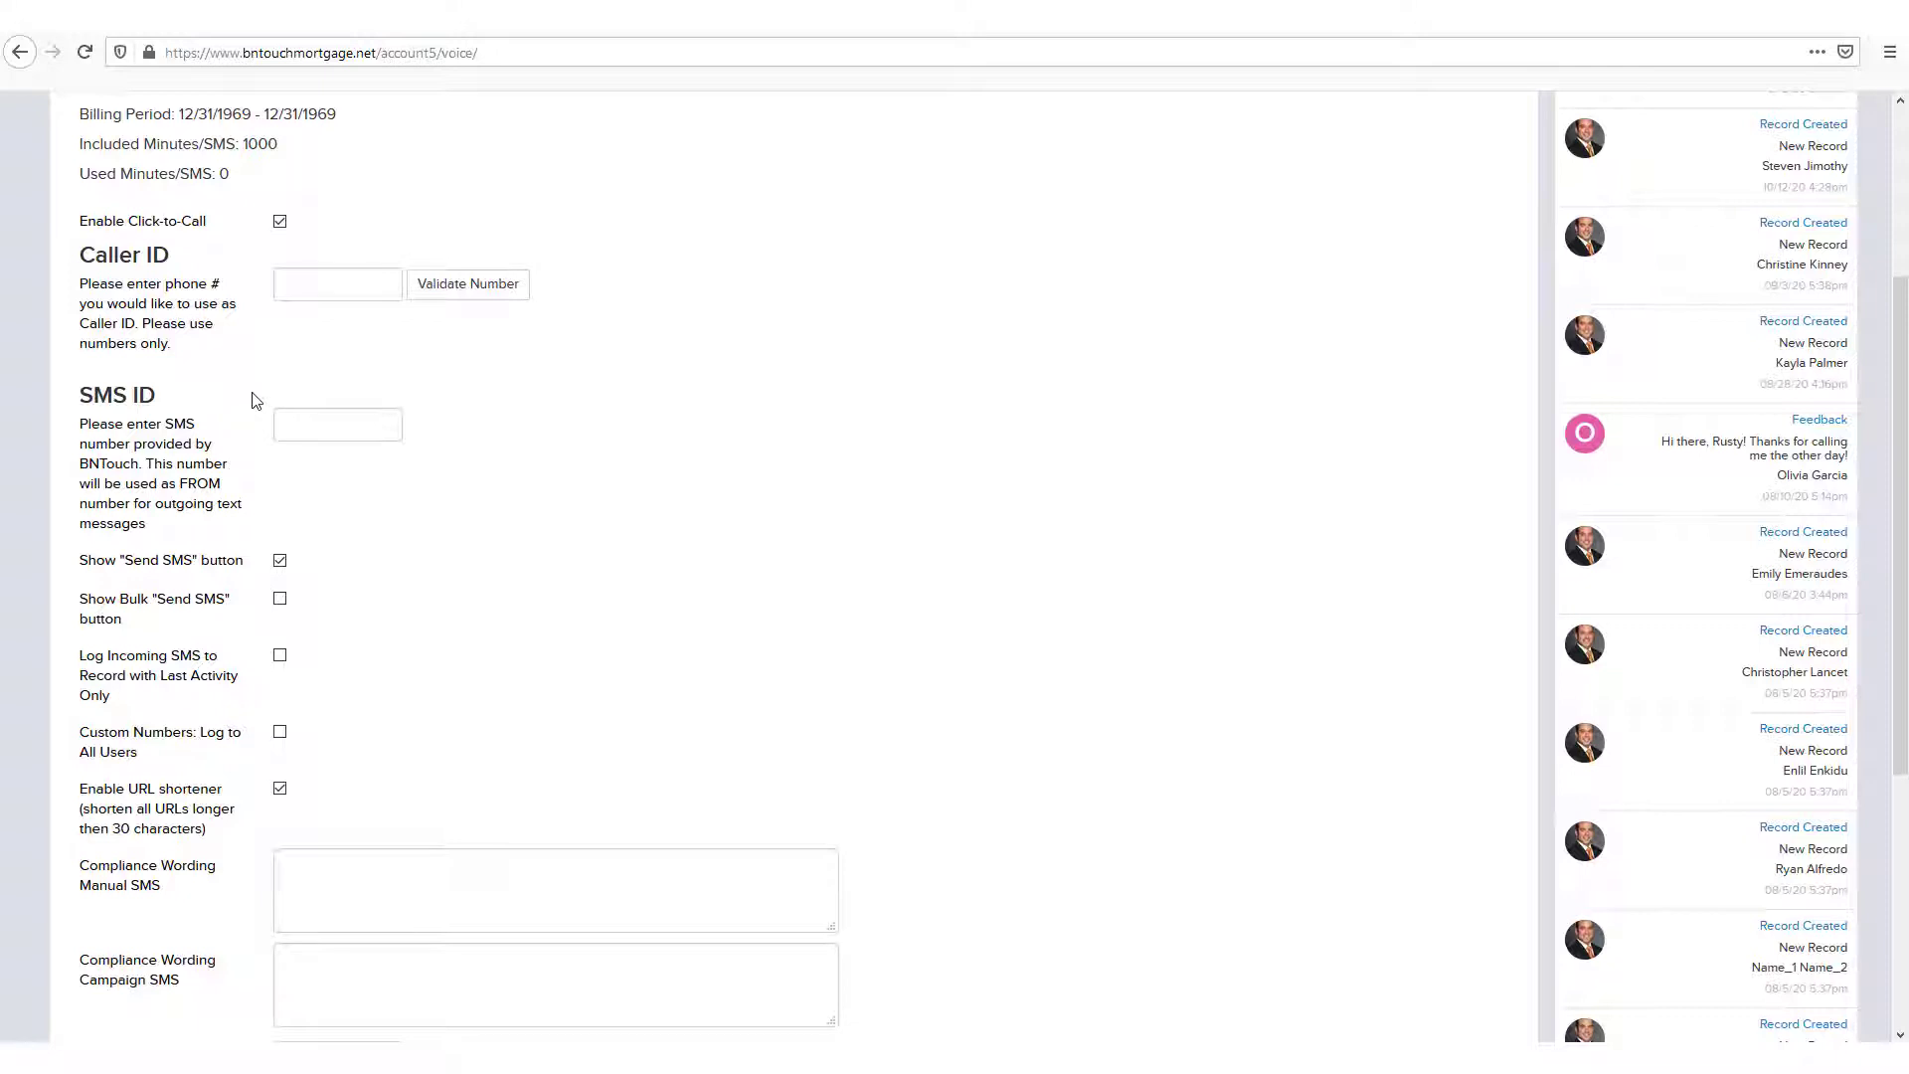
{"action": "scroll", "coordinate": [253, 400], "scroll_direction": "down", "scroll_amount": 2}
{"action": "scroll", "coordinate": [252, 399], "scroll_direction": "down", "scroll_amount": 2}
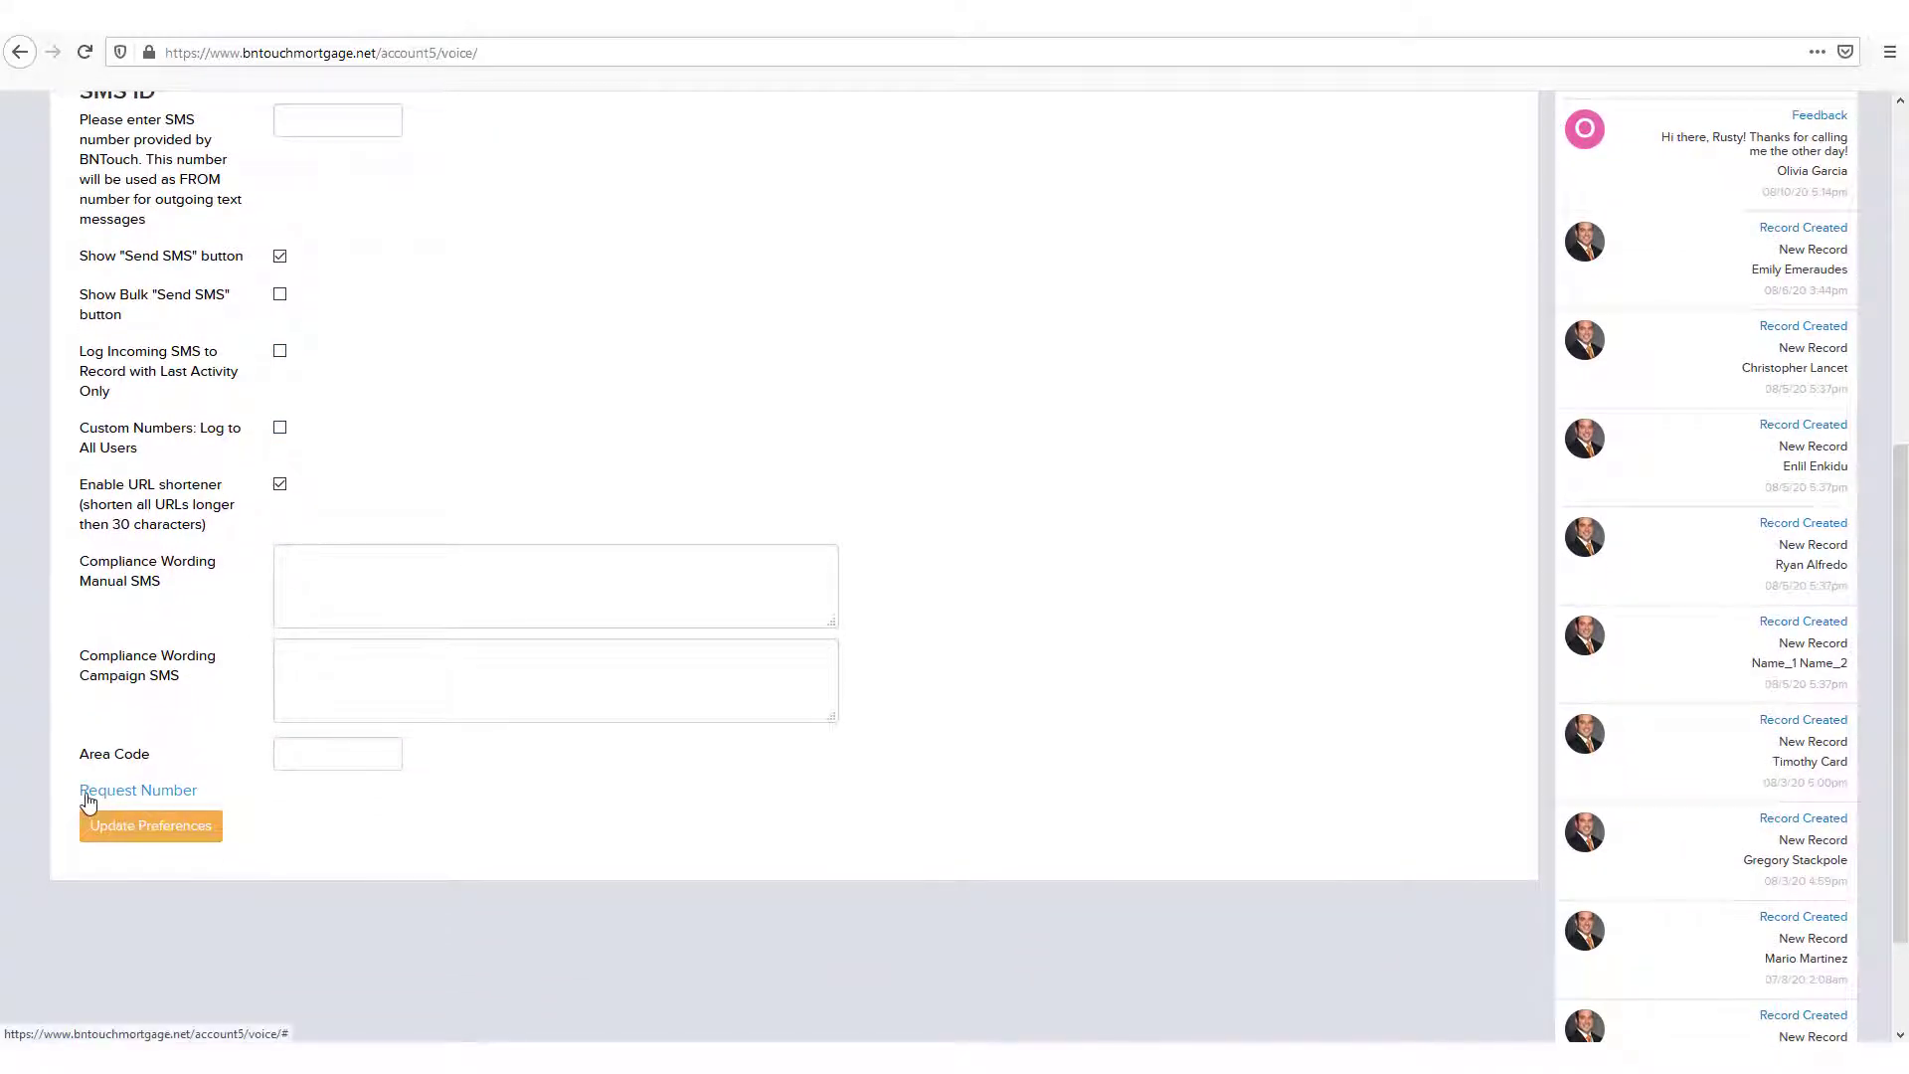
{"action": "left_click", "coordinate": [168, 798]}
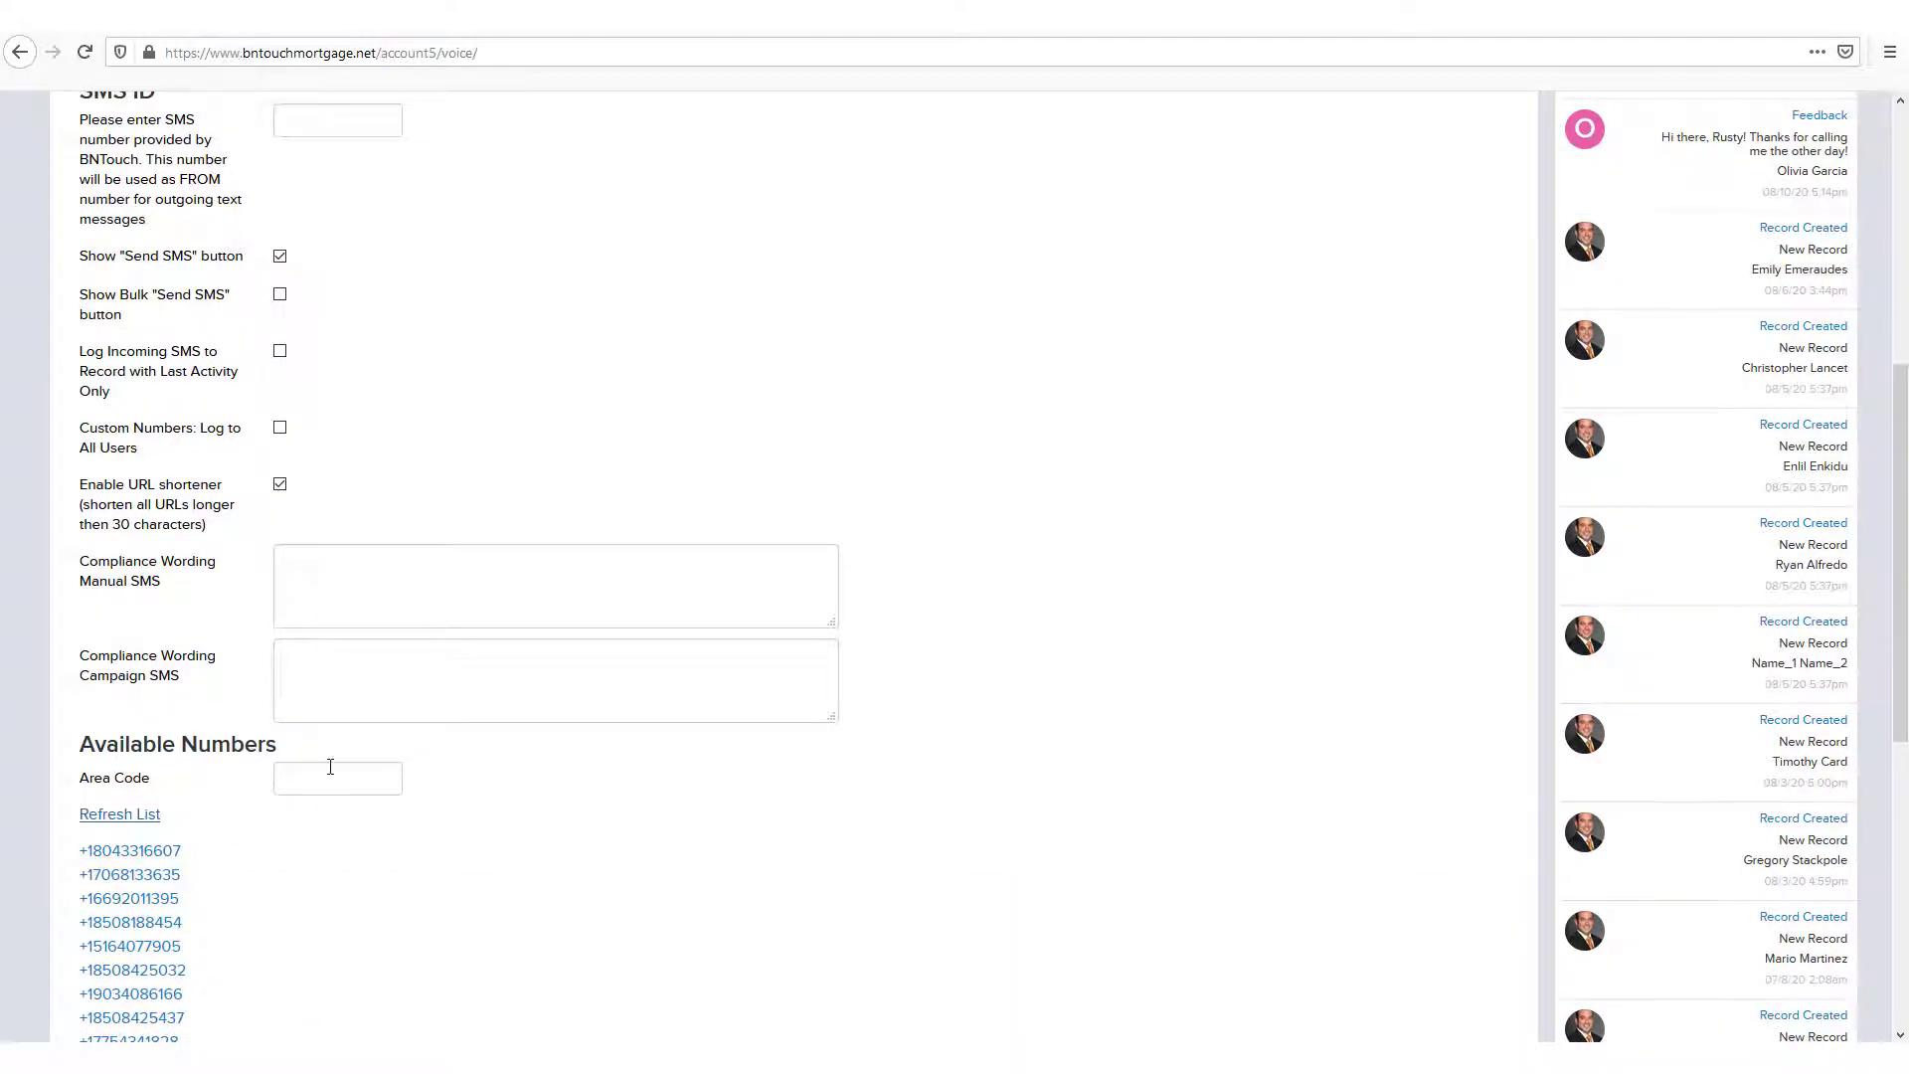
{"action": "scroll", "coordinate": [352, 762], "scroll_direction": "down", "scroll_amount": 2}
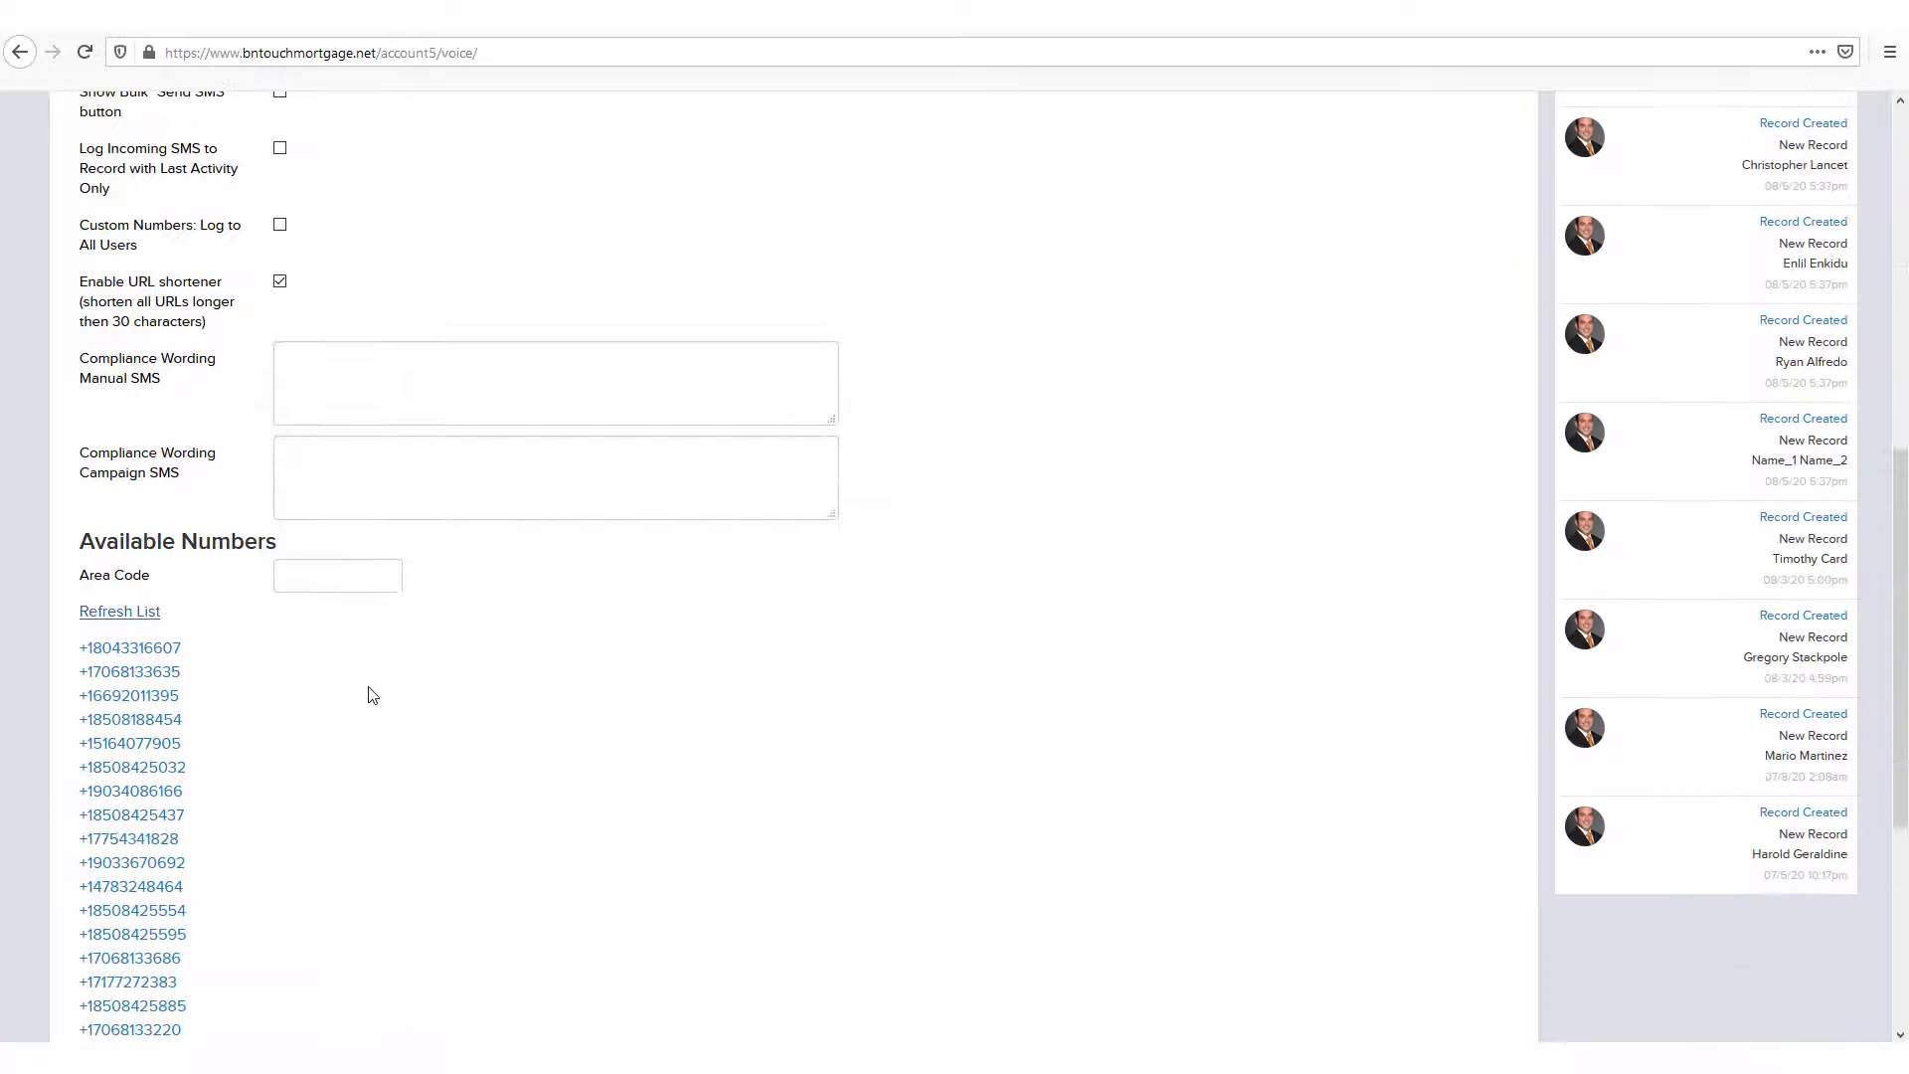
{"action": "left_click", "coordinate": [314, 583]}
{"action": "type", "text": "425"}
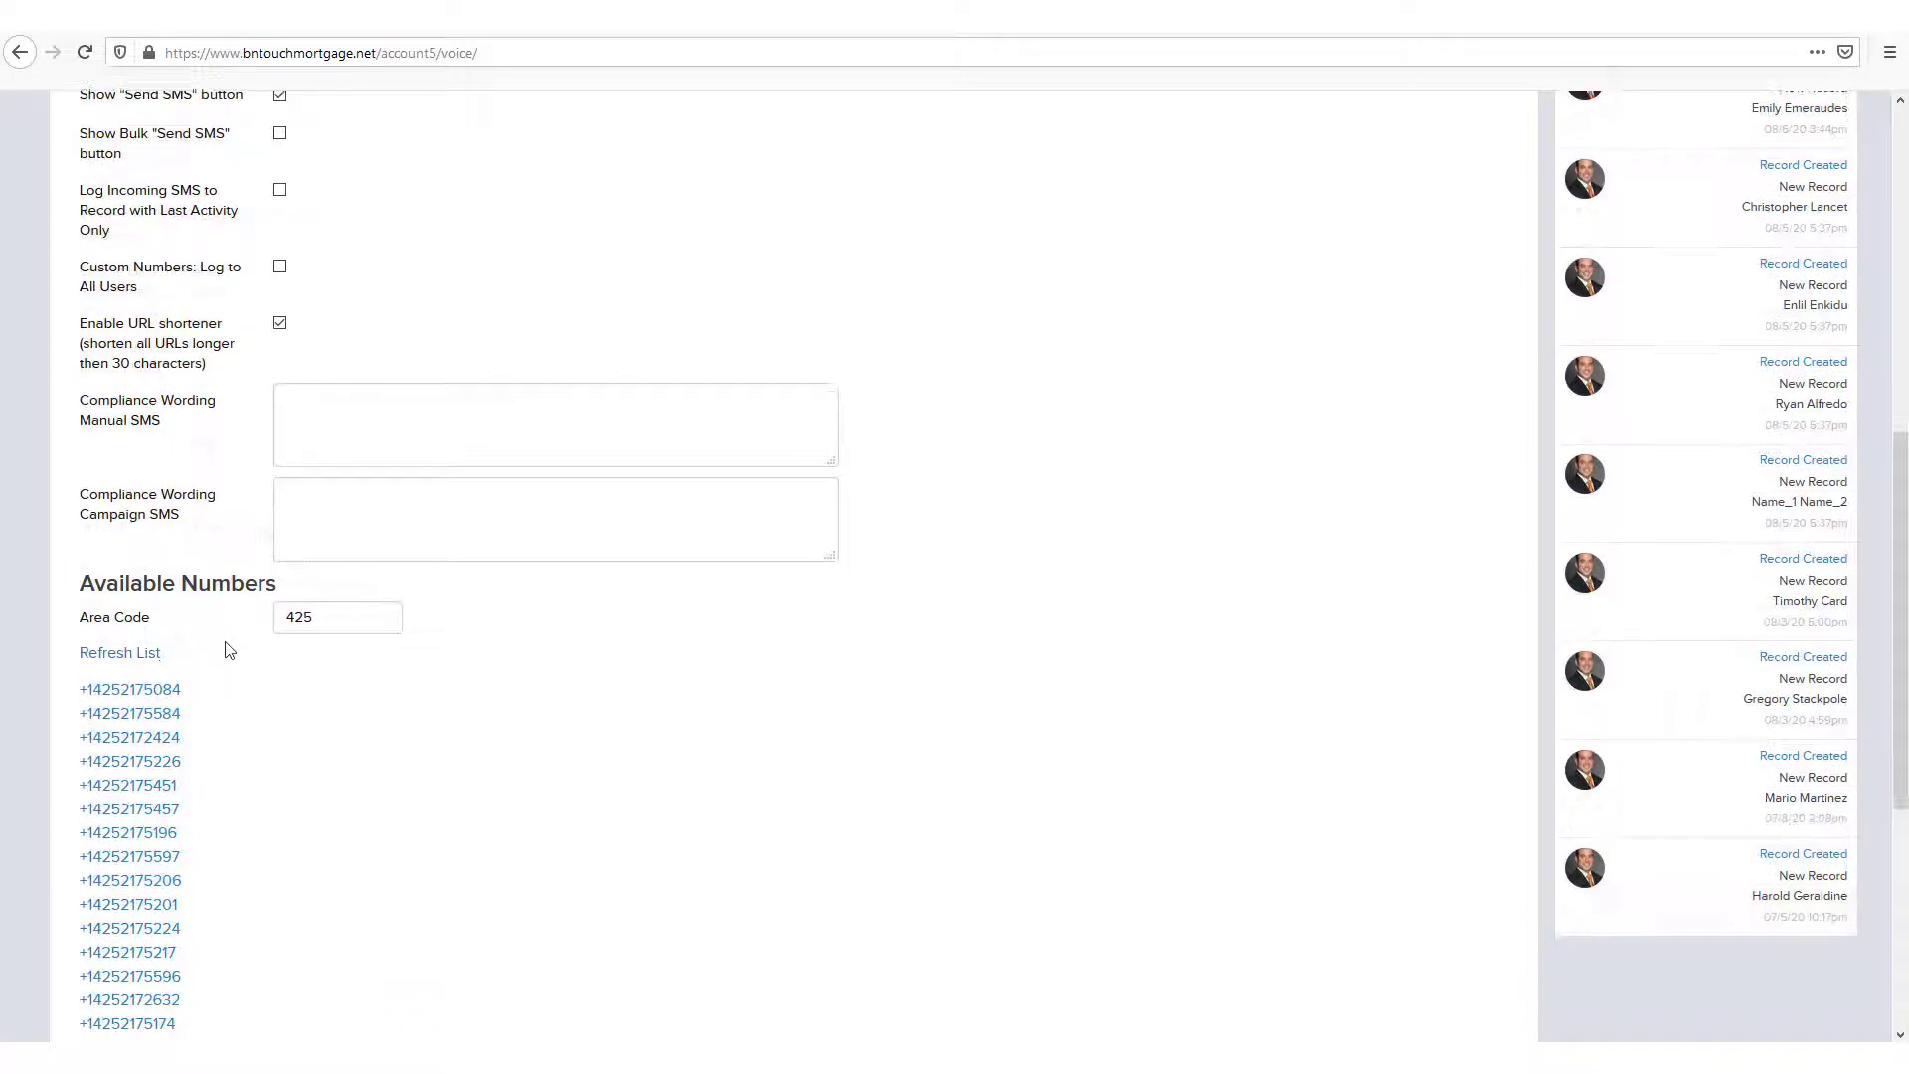
{"action": "scroll", "coordinate": [225, 650], "scroll_direction": "down", "scroll_amount": 3}
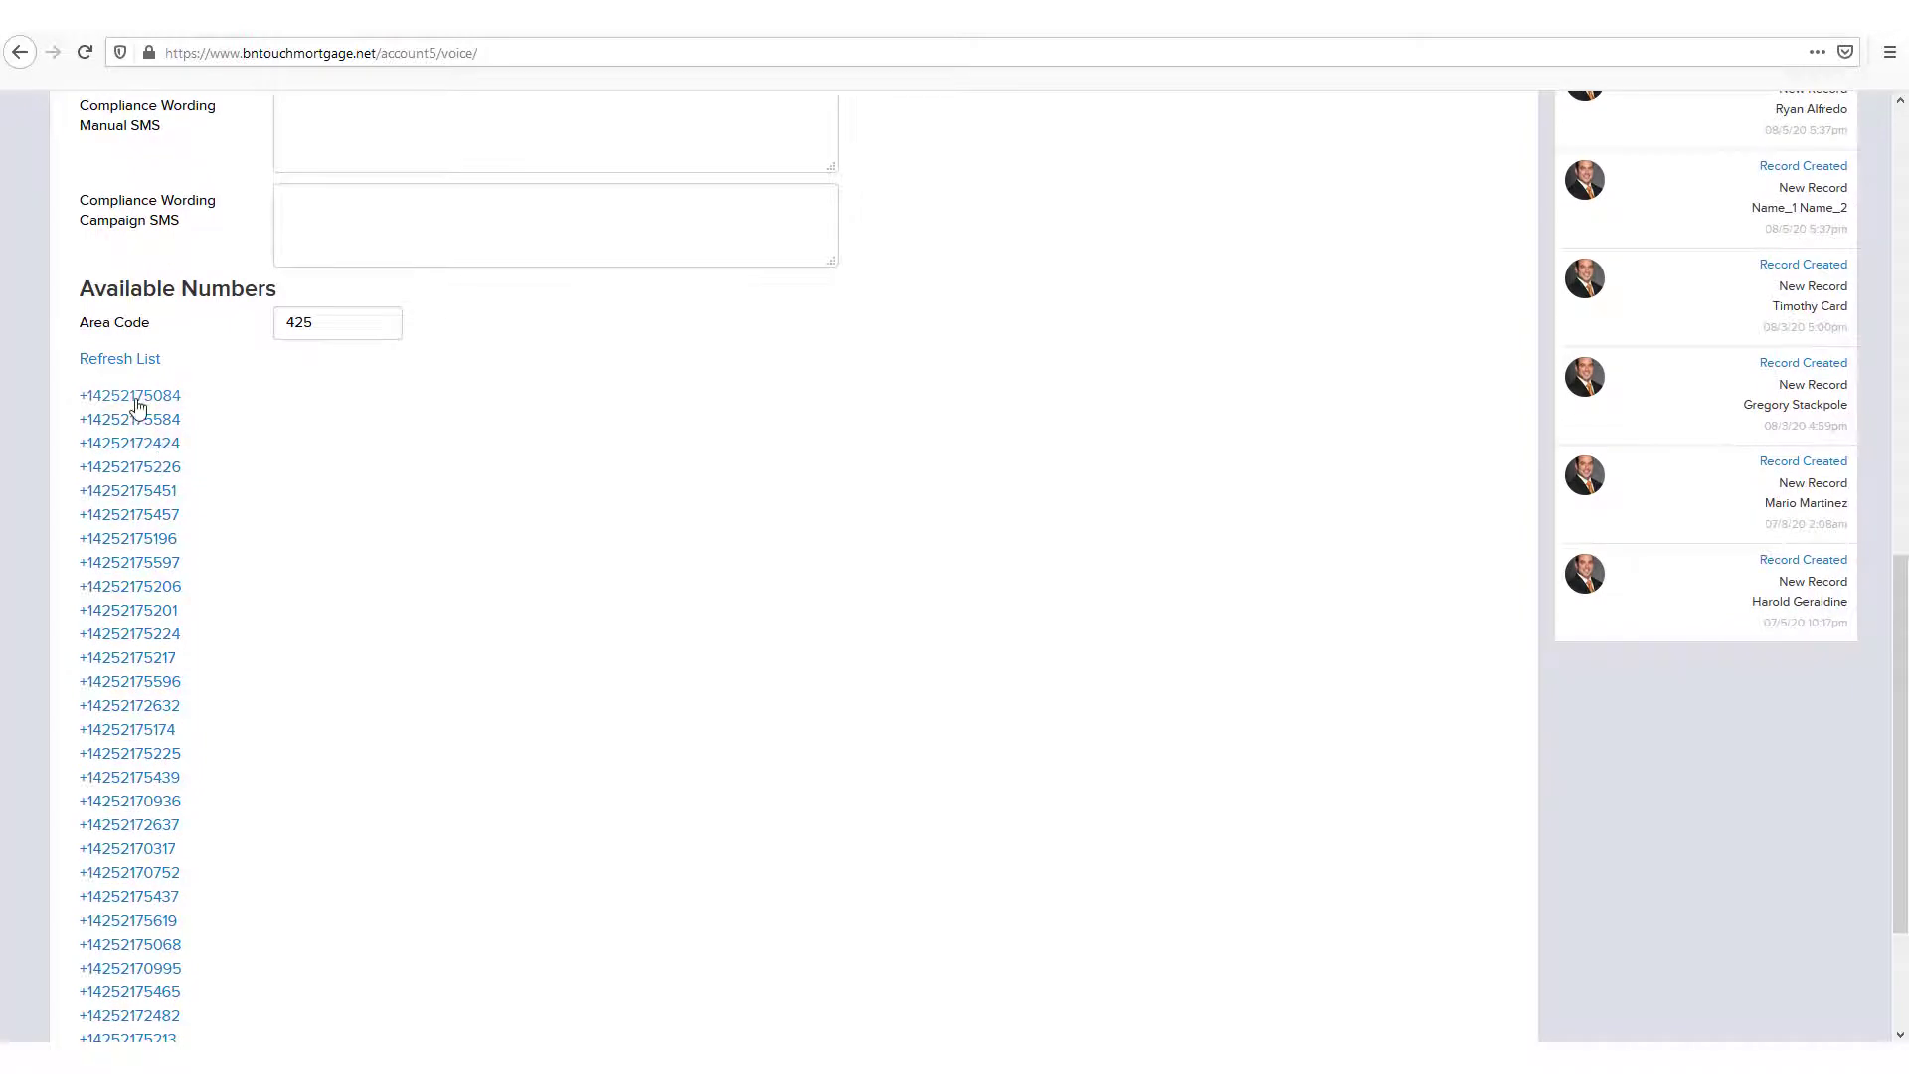
{"action": "left_click", "coordinate": [135, 398]}
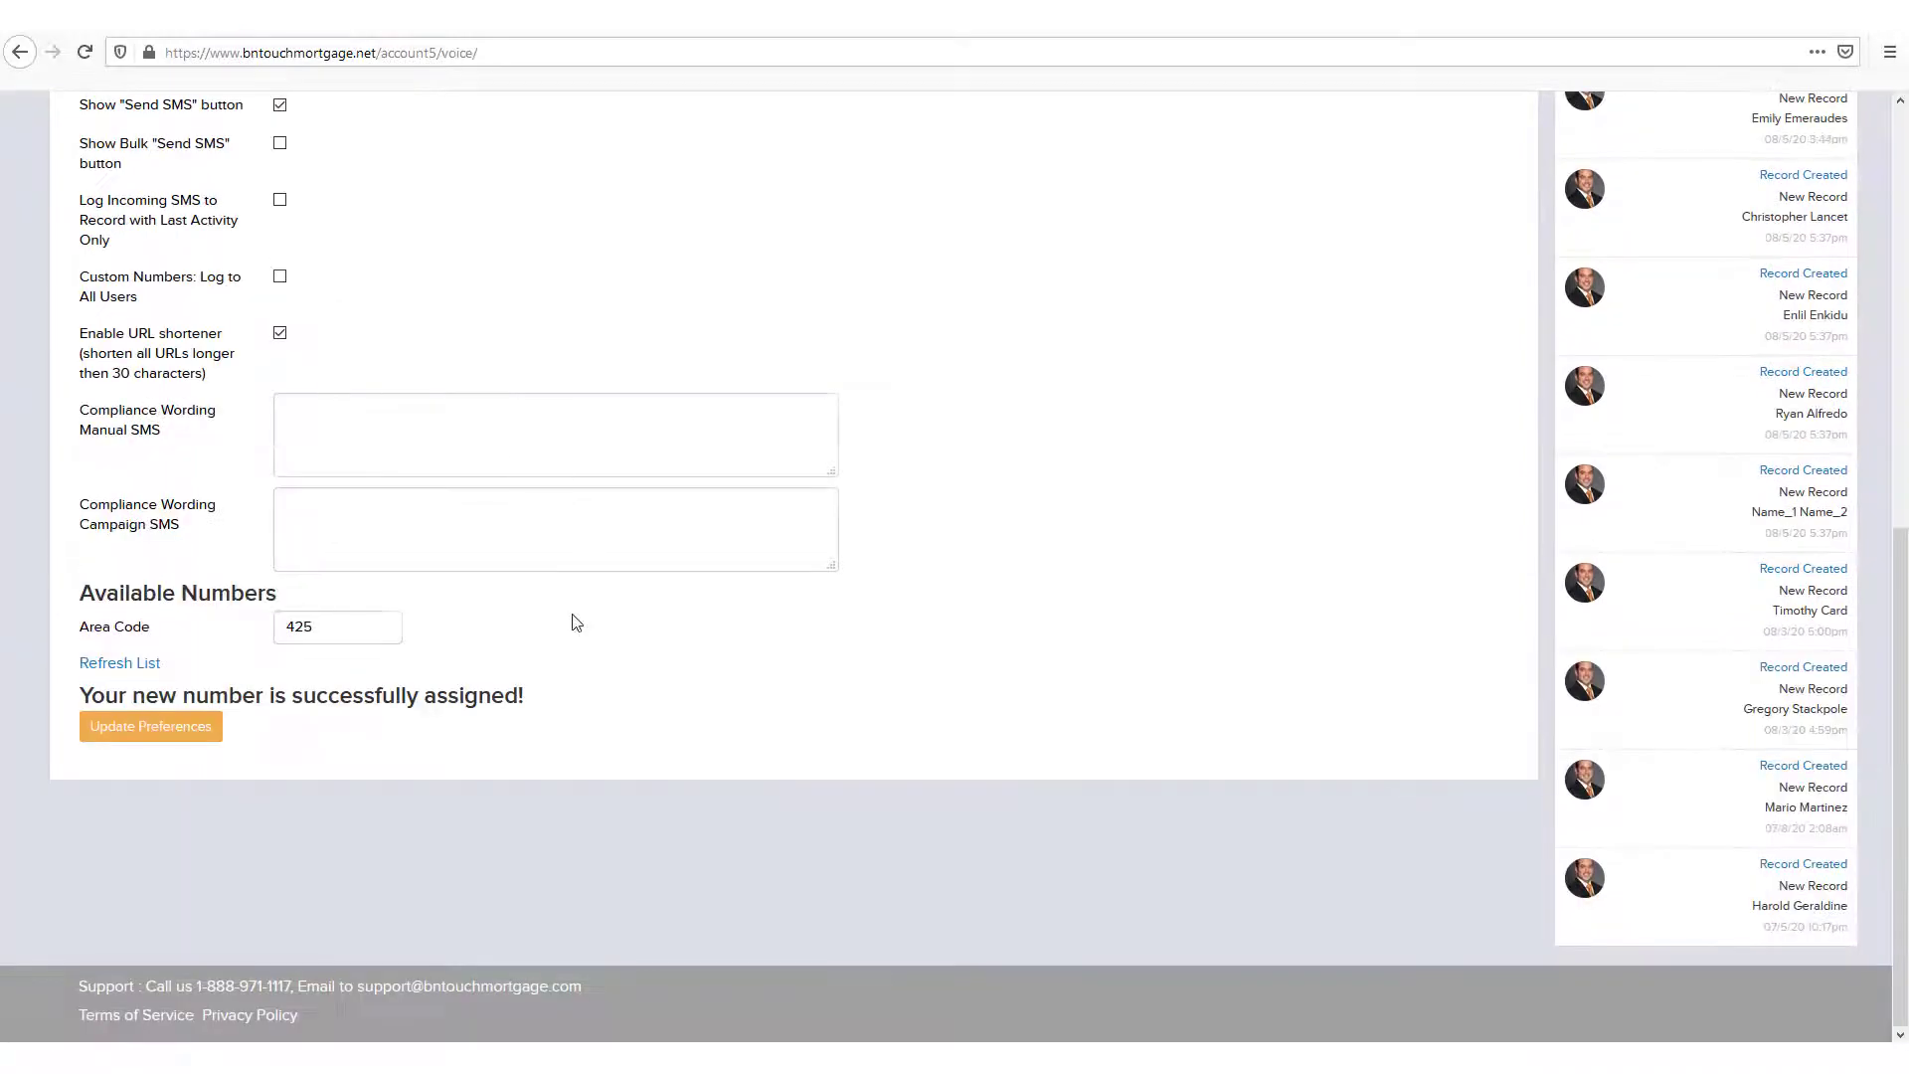
{"action": "scroll", "coordinate": [519, 696], "scroll_direction": "up", "scroll_amount": 5}
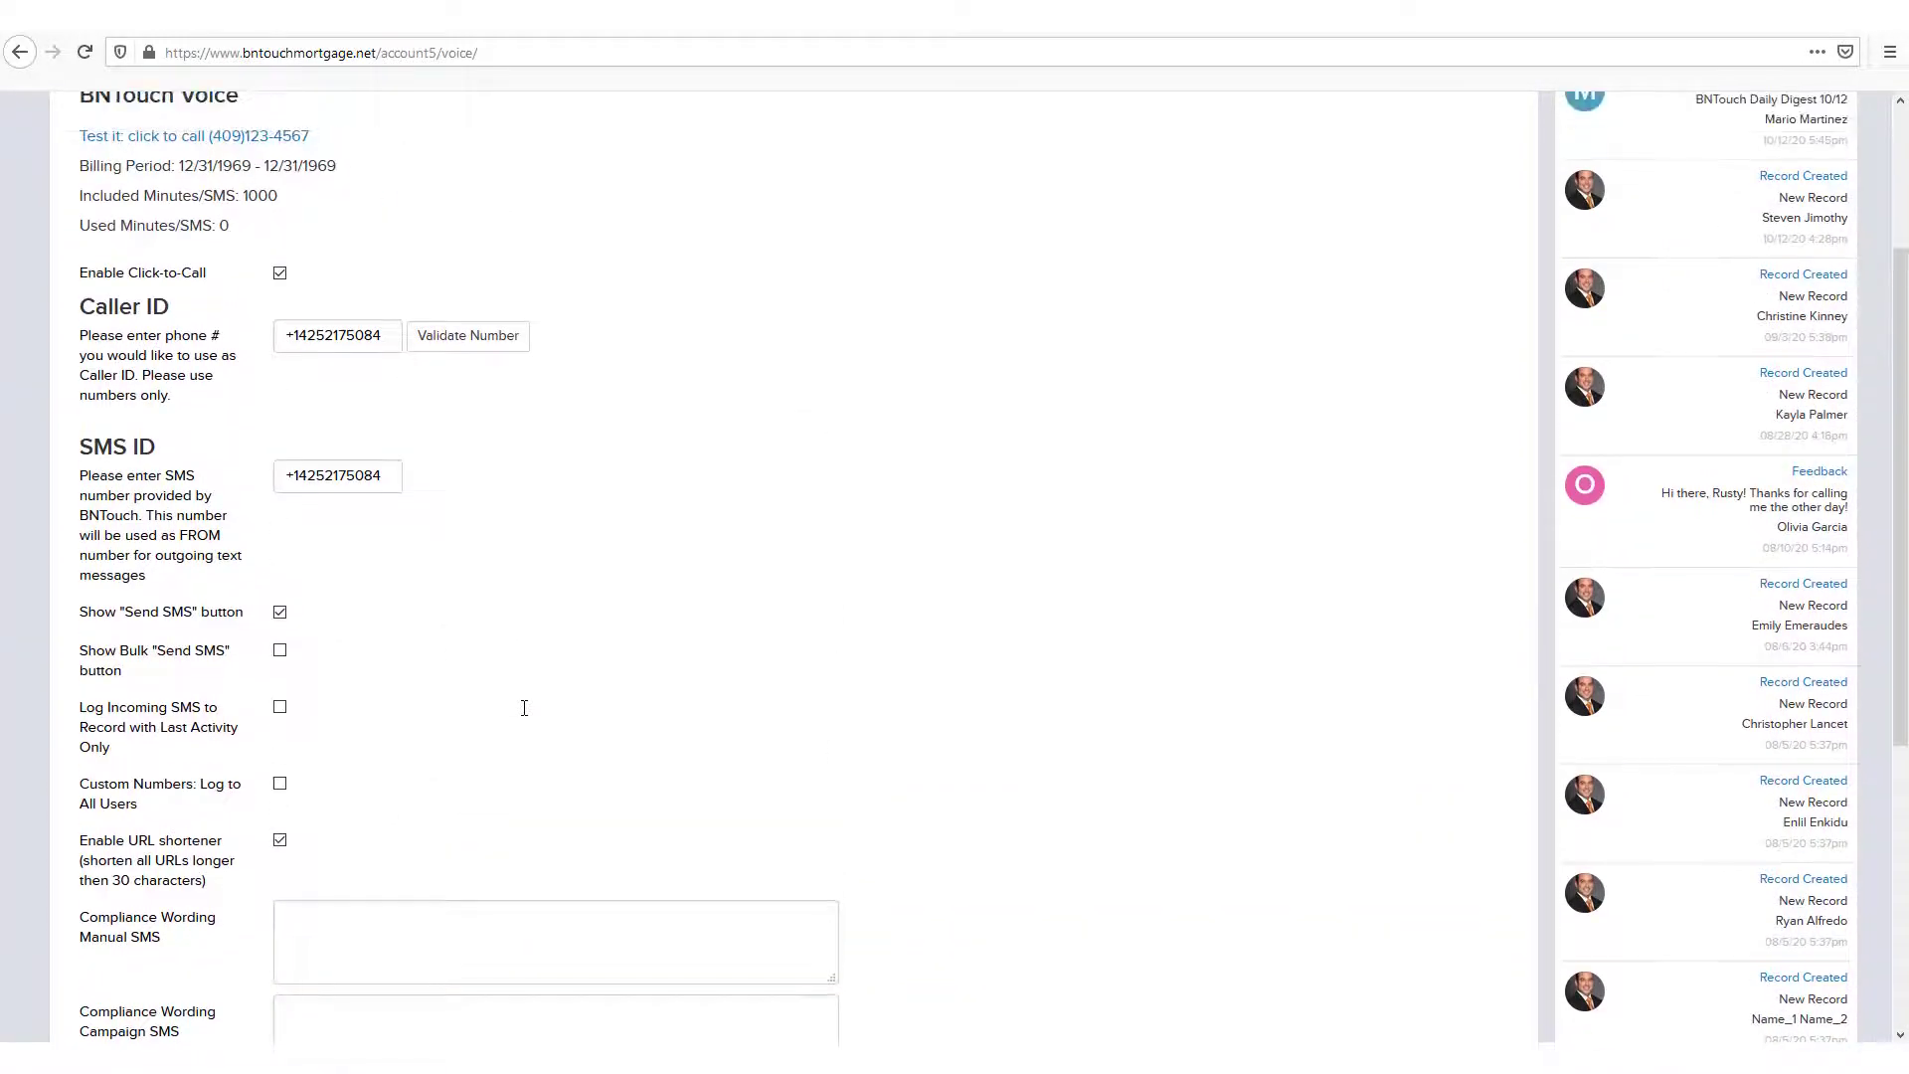
{"action": "left_click", "coordinate": [468, 338]}
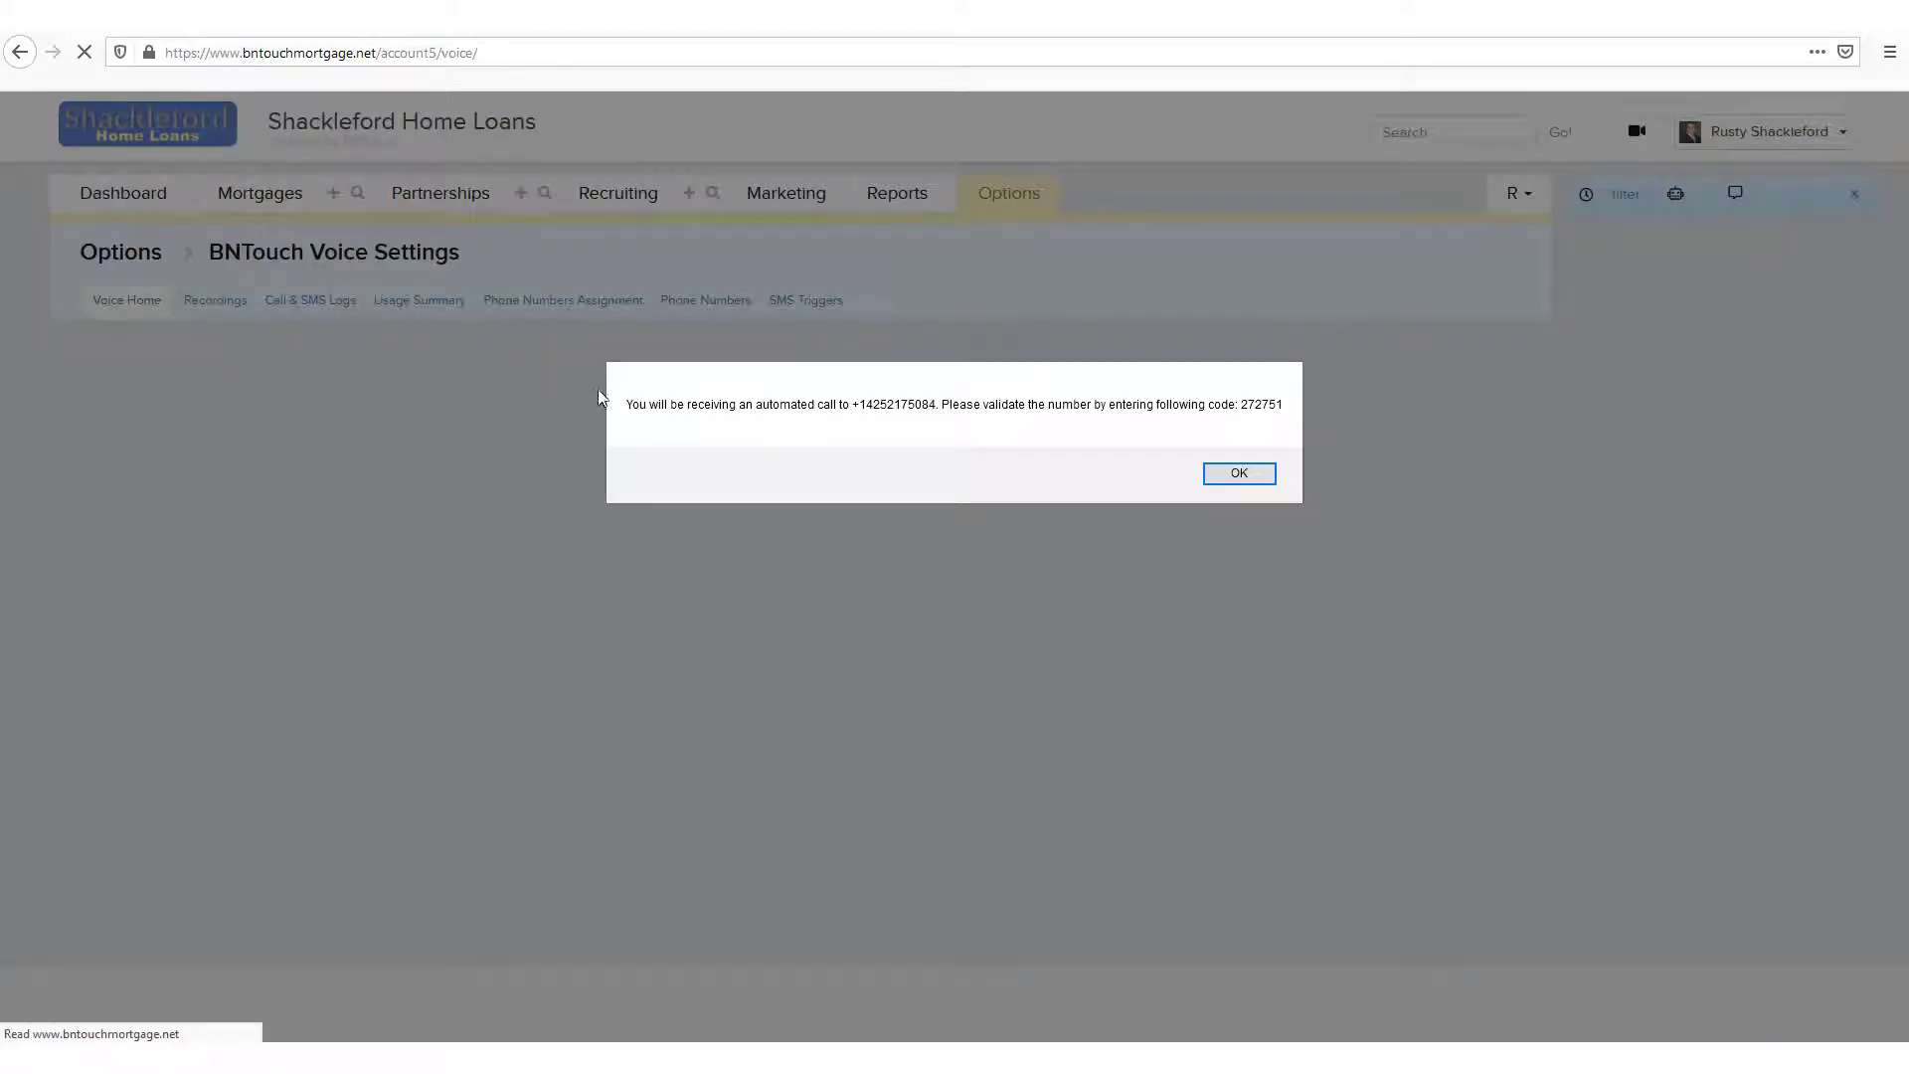
{"action": "left_click", "coordinate": [1240, 472]}
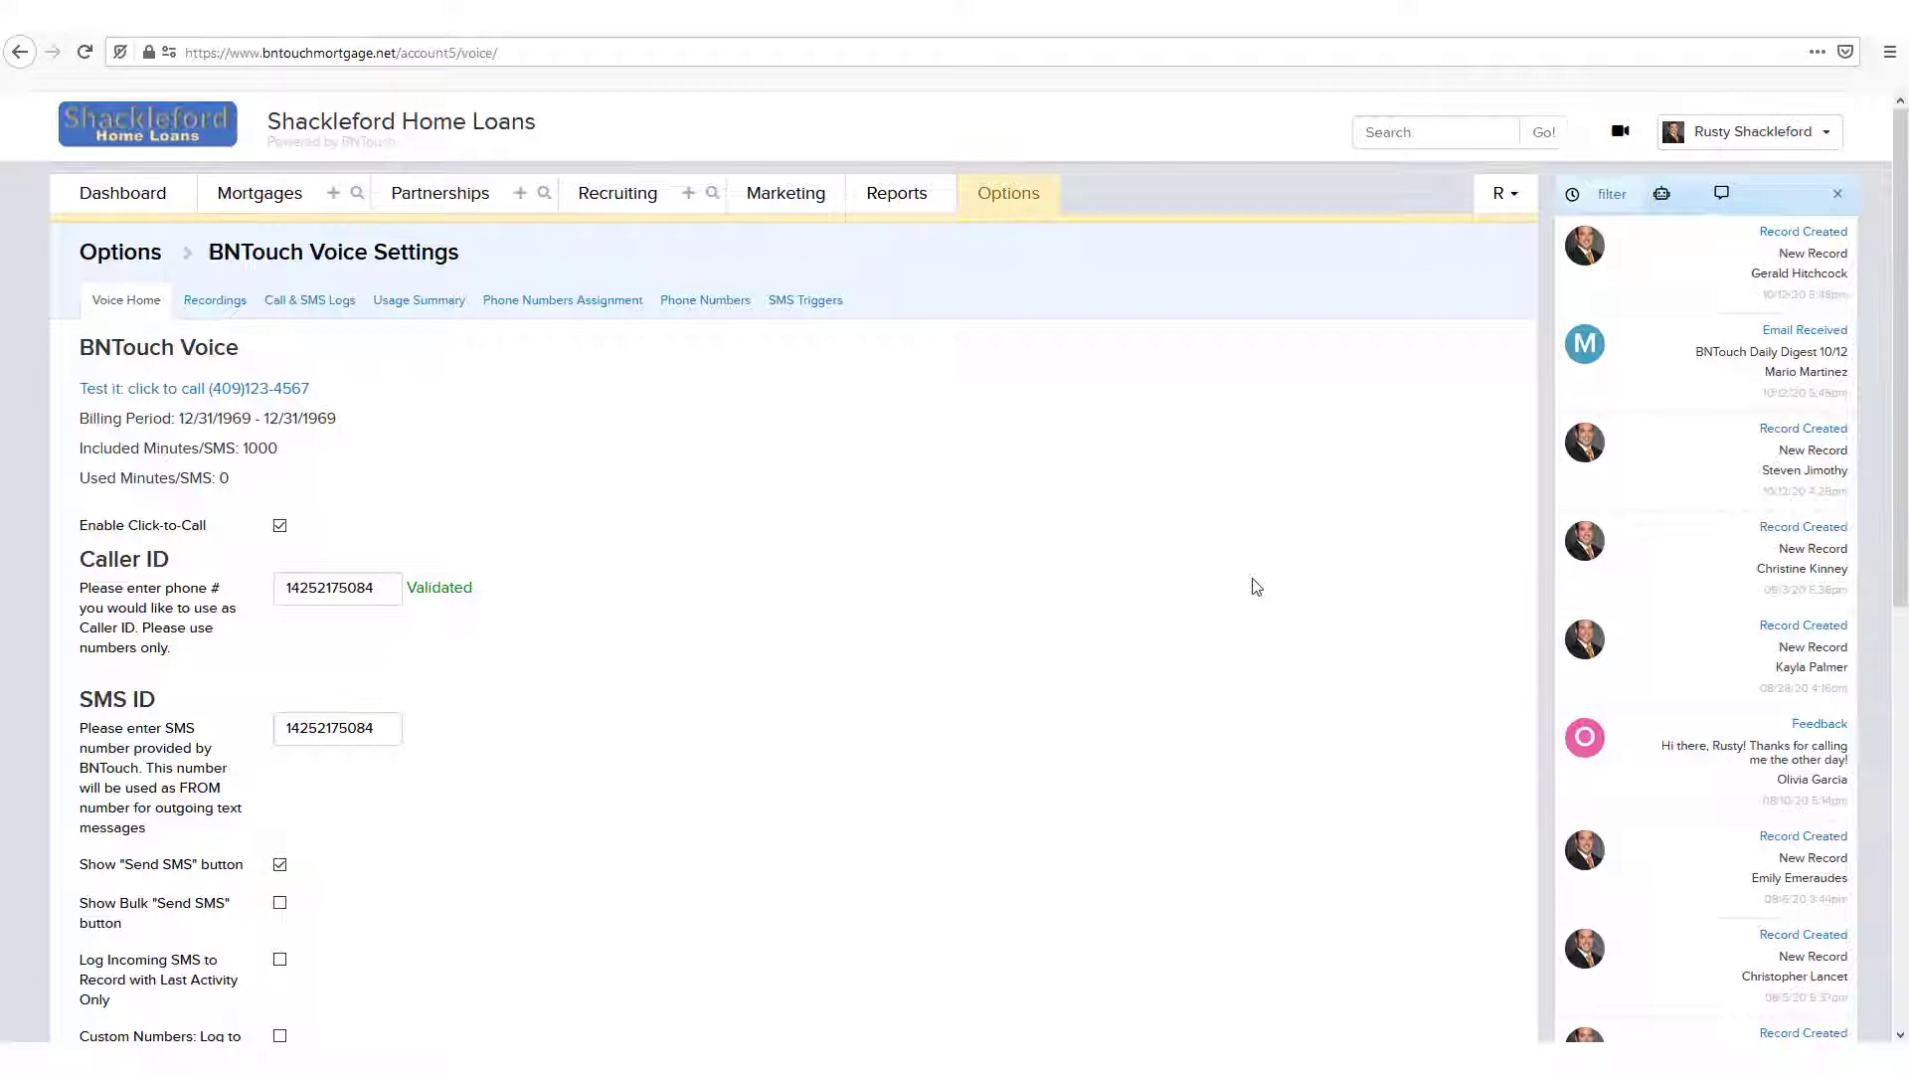
{"action": "scroll", "coordinate": [492, 799], "scroll_direction": "down", "scroll_amount": 1}
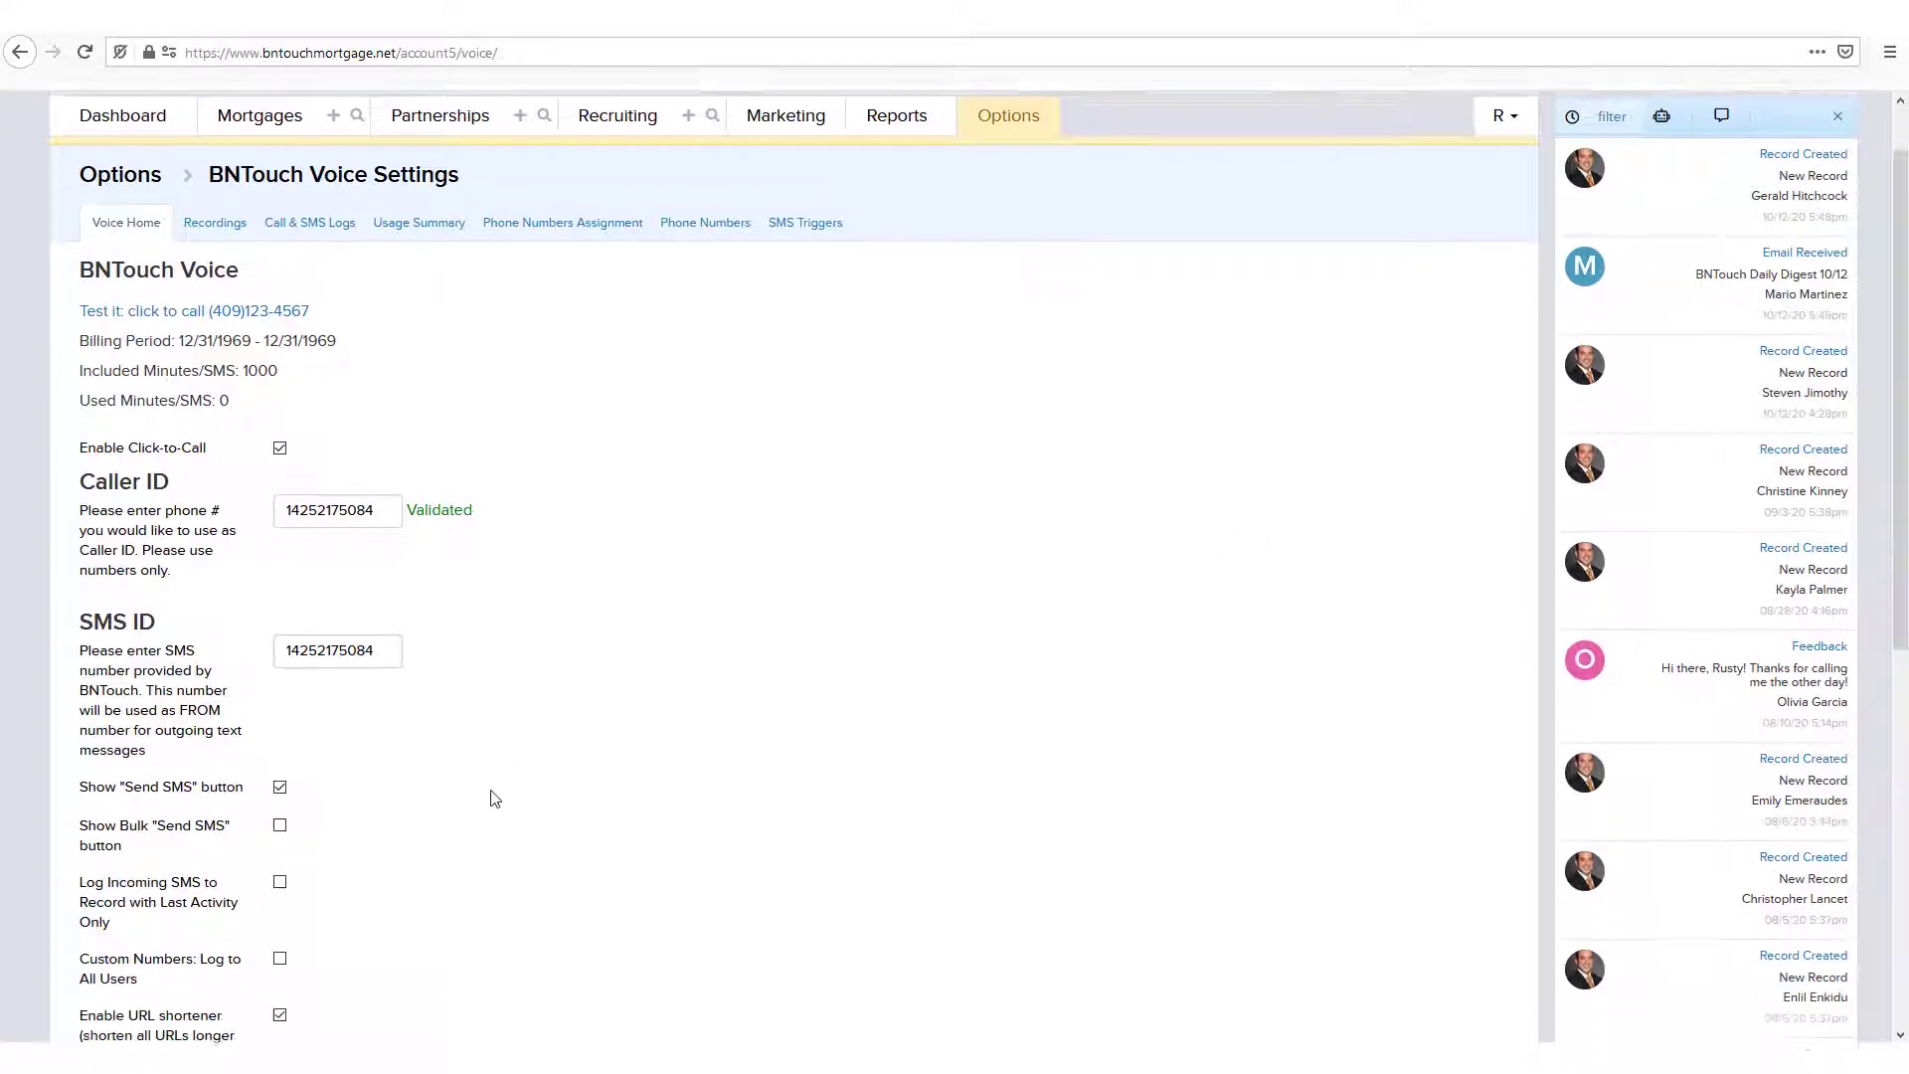
{"action": "scroll", "coordinate": [492, 797], "scroll_direction": "down", "scroll_amount": 3}
{"action": "scroll", "coordinate": [448, 775], "scroll_direction": "down", "scroll_amount": 3}
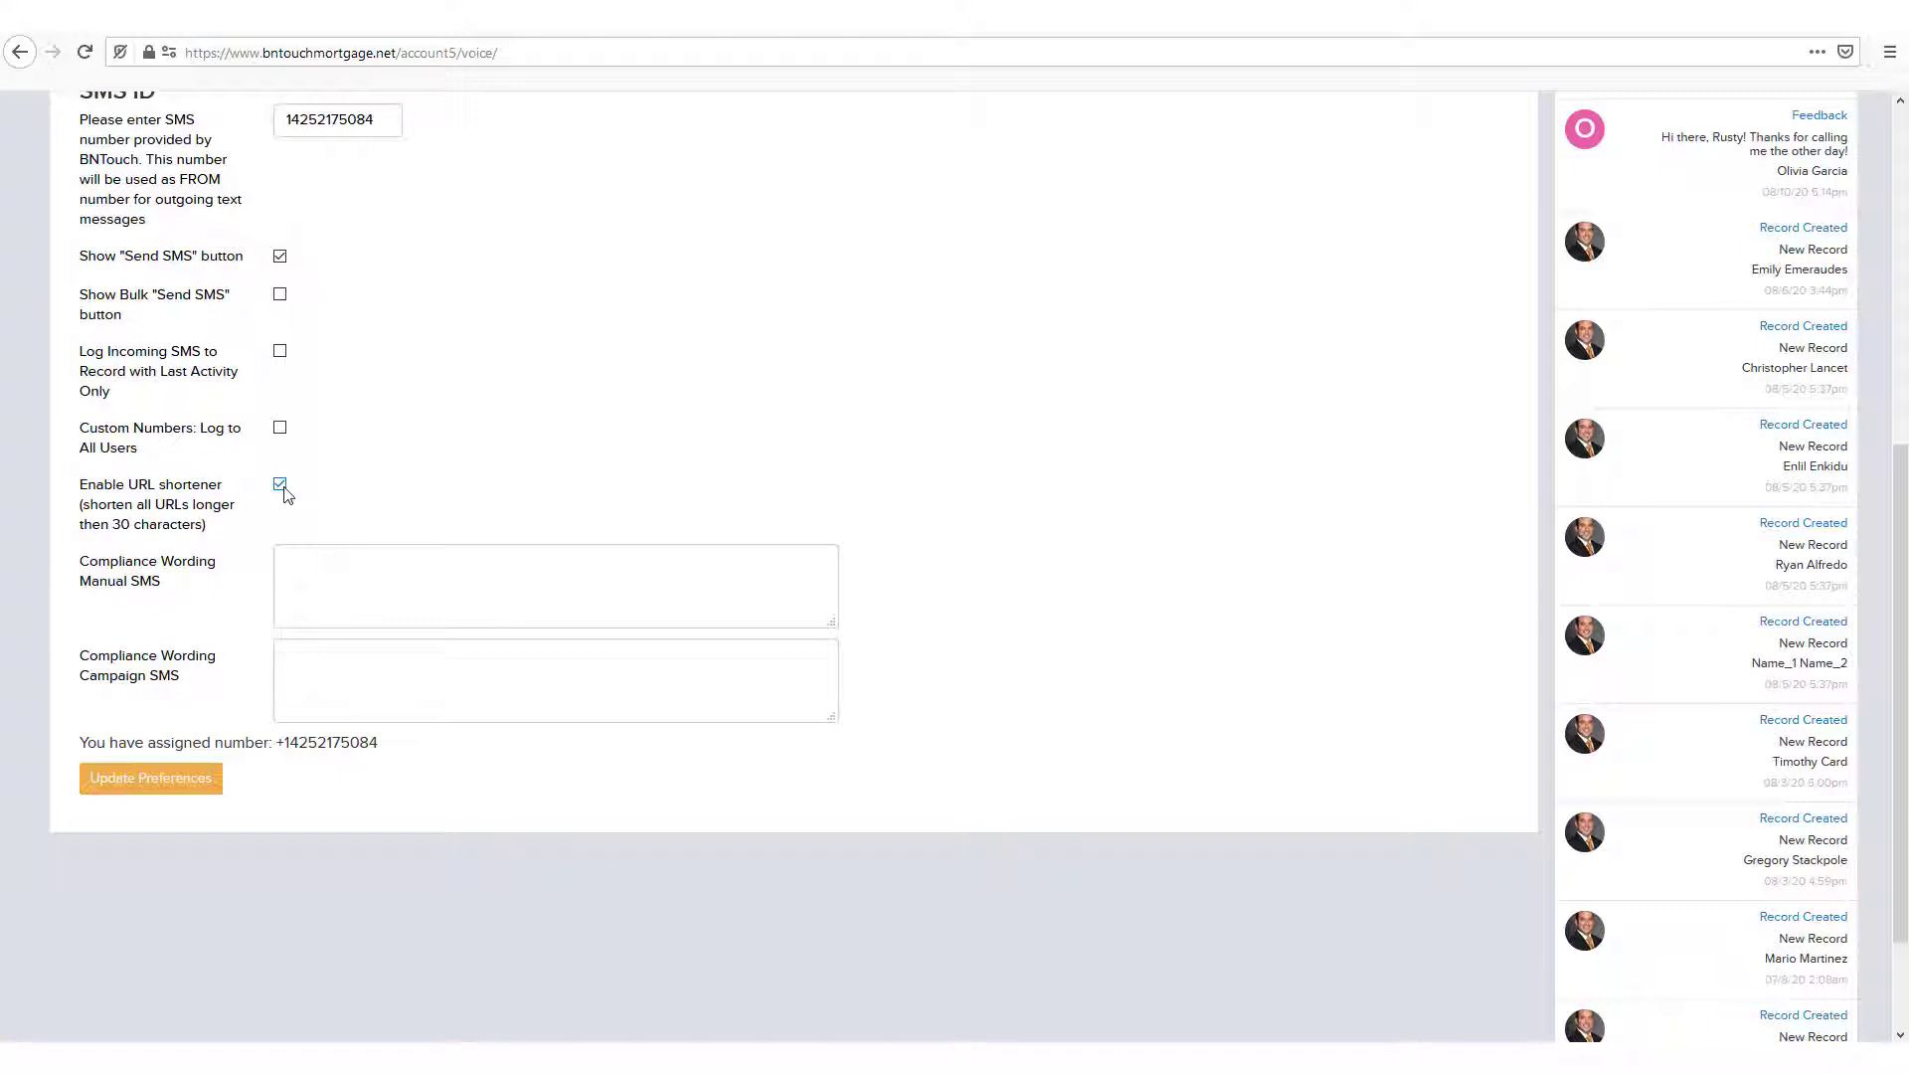
Enable 'Custom Numbers: Log to All Users', leave compliance wording empty, and update preferences.
{"action": "left_click", "coordinate": [279, 428]}
{"action": "left_click", "coordinate": [279, 428]}
{"action": "left_click", "coordinate": [349, 584]}
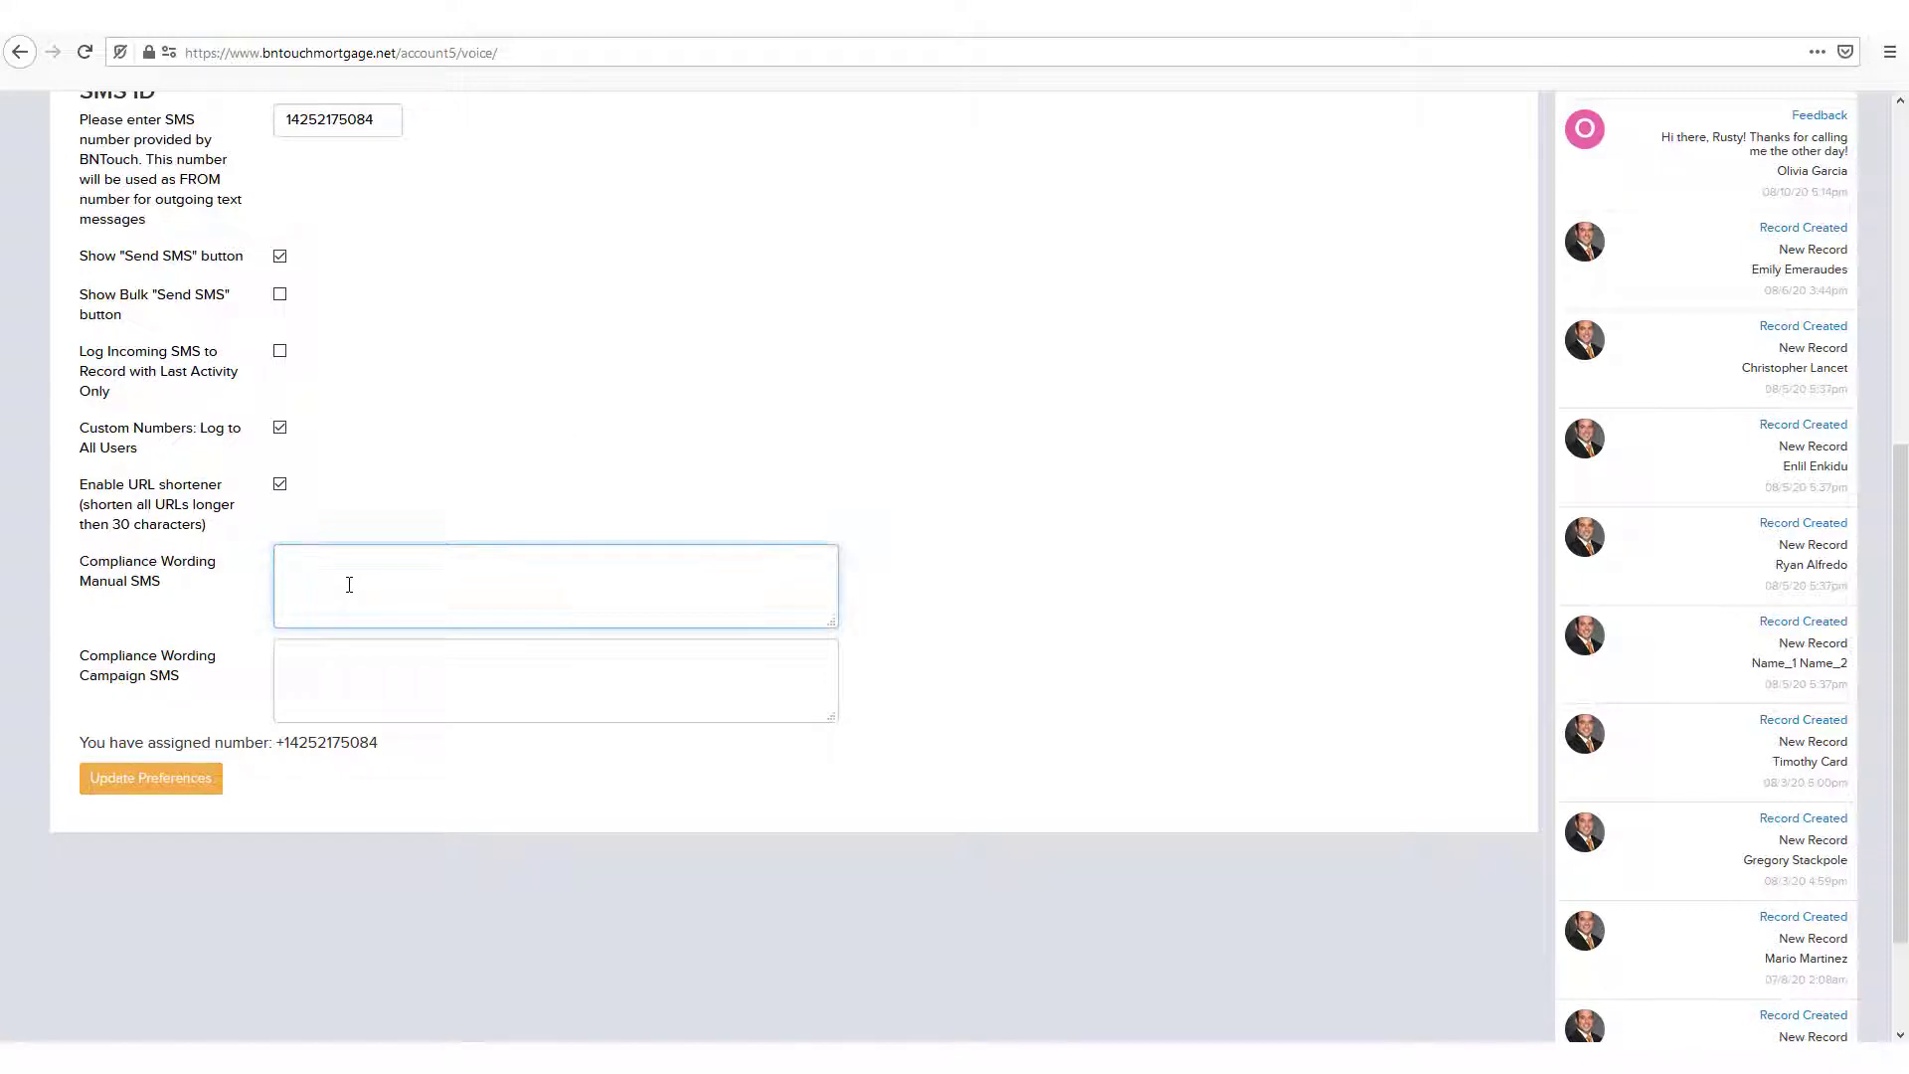
{"action": "left_click", "coordinate": [368, 693]}
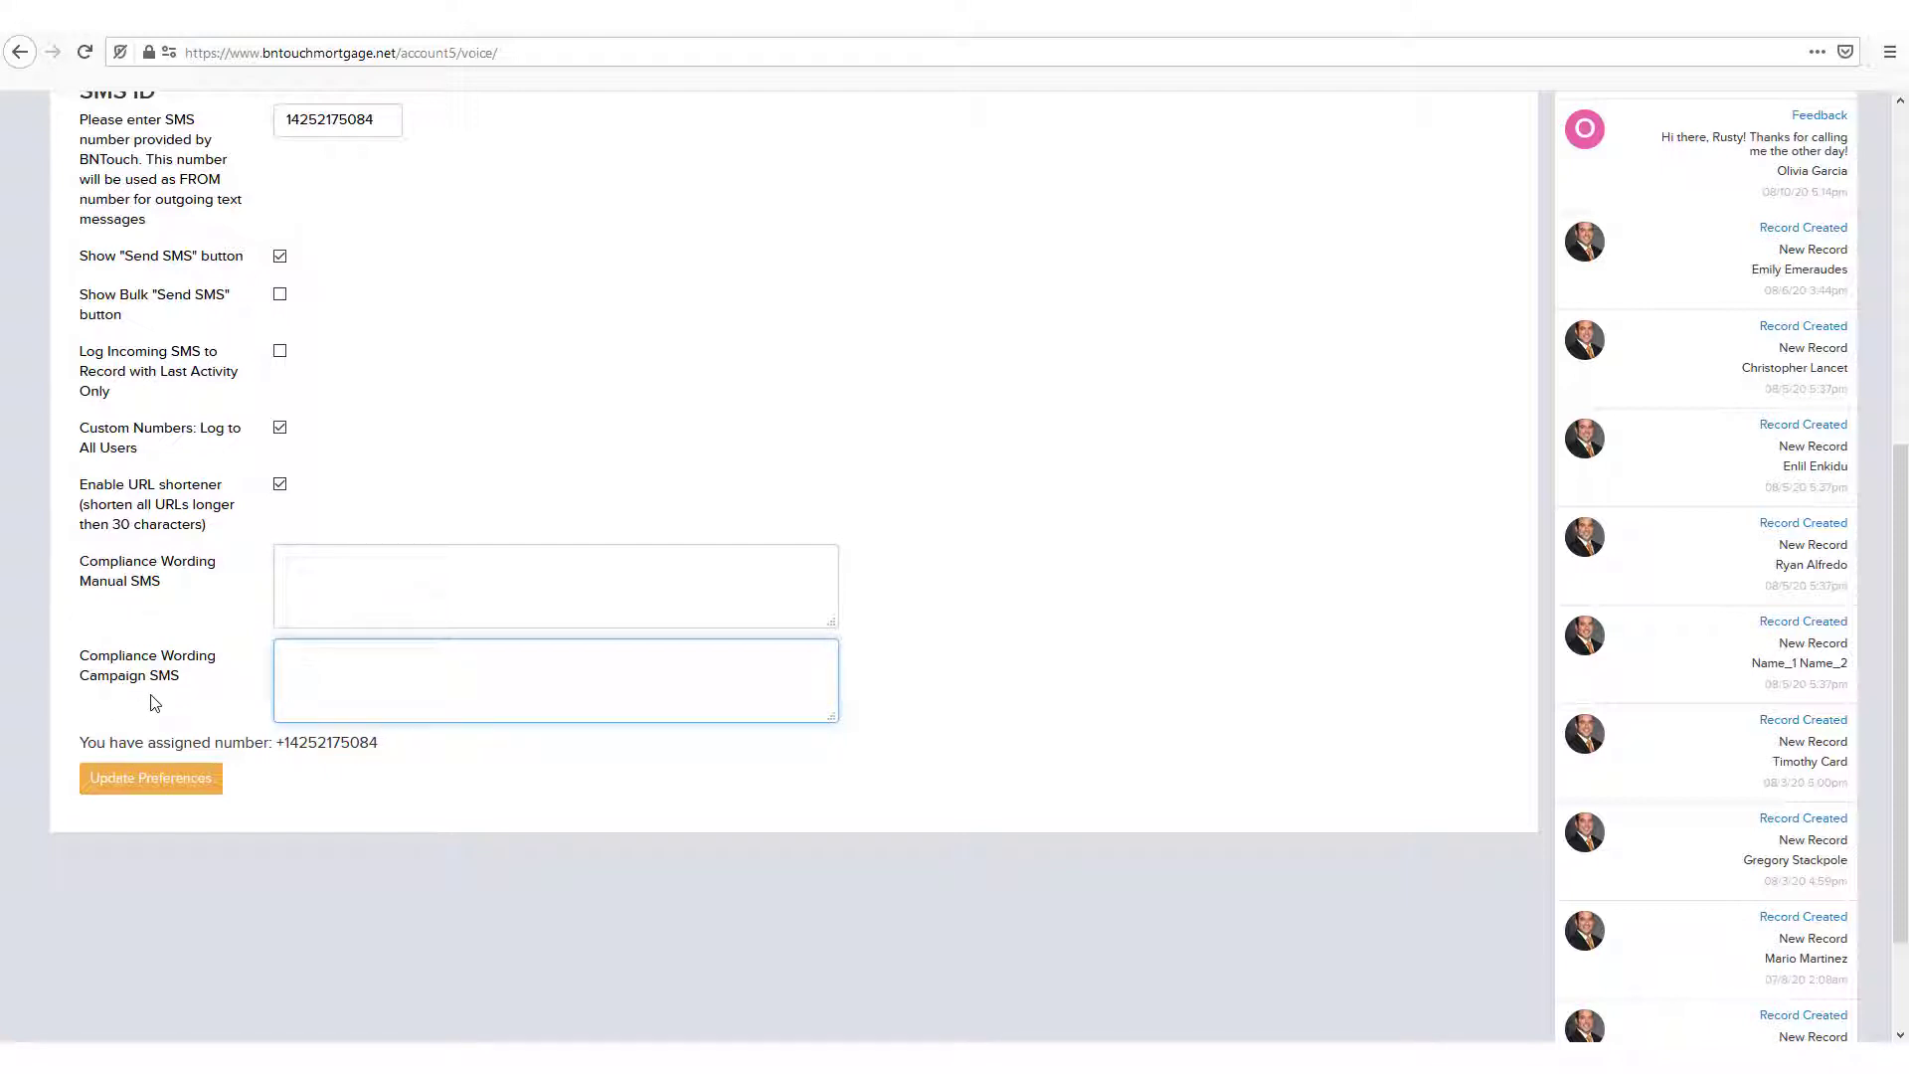
{"action": "left_click", "coordinate": [182, 717]}
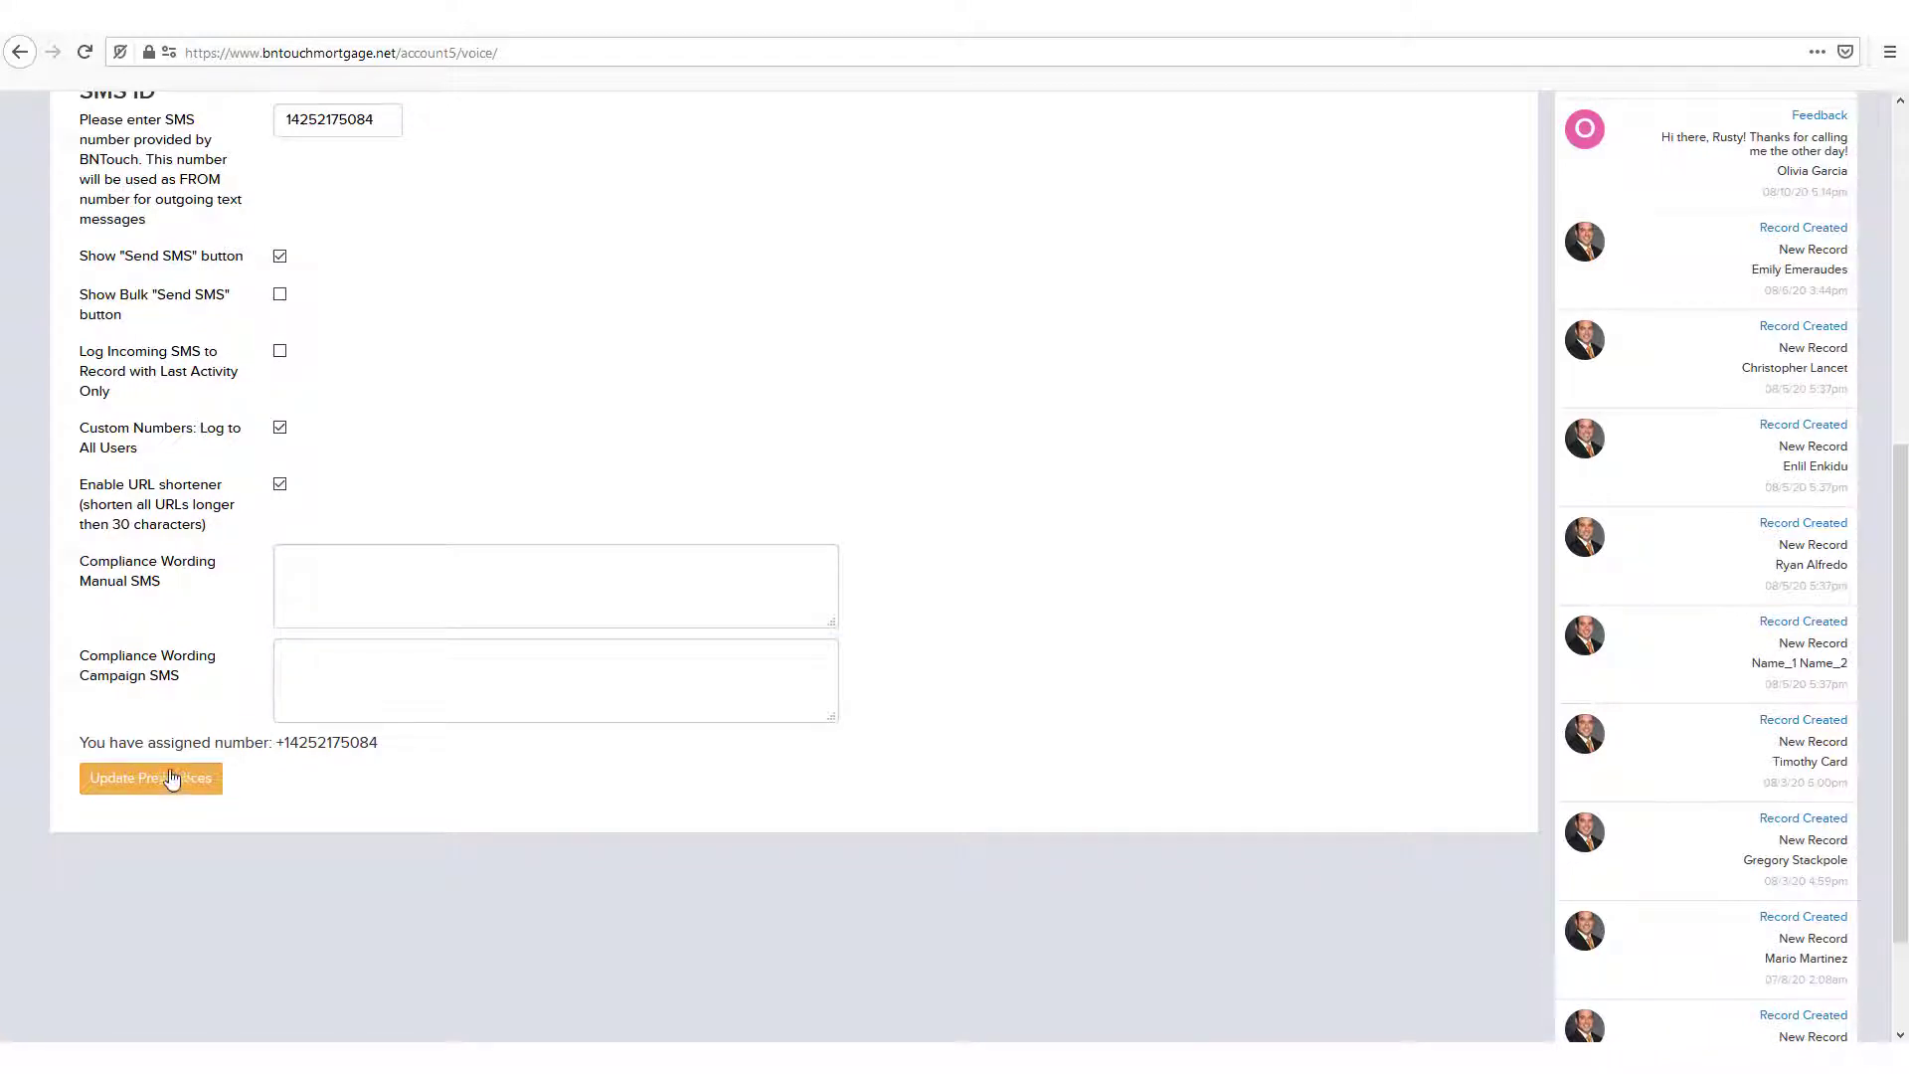
{"action": "left_click", "coordinate": [149, 786]}
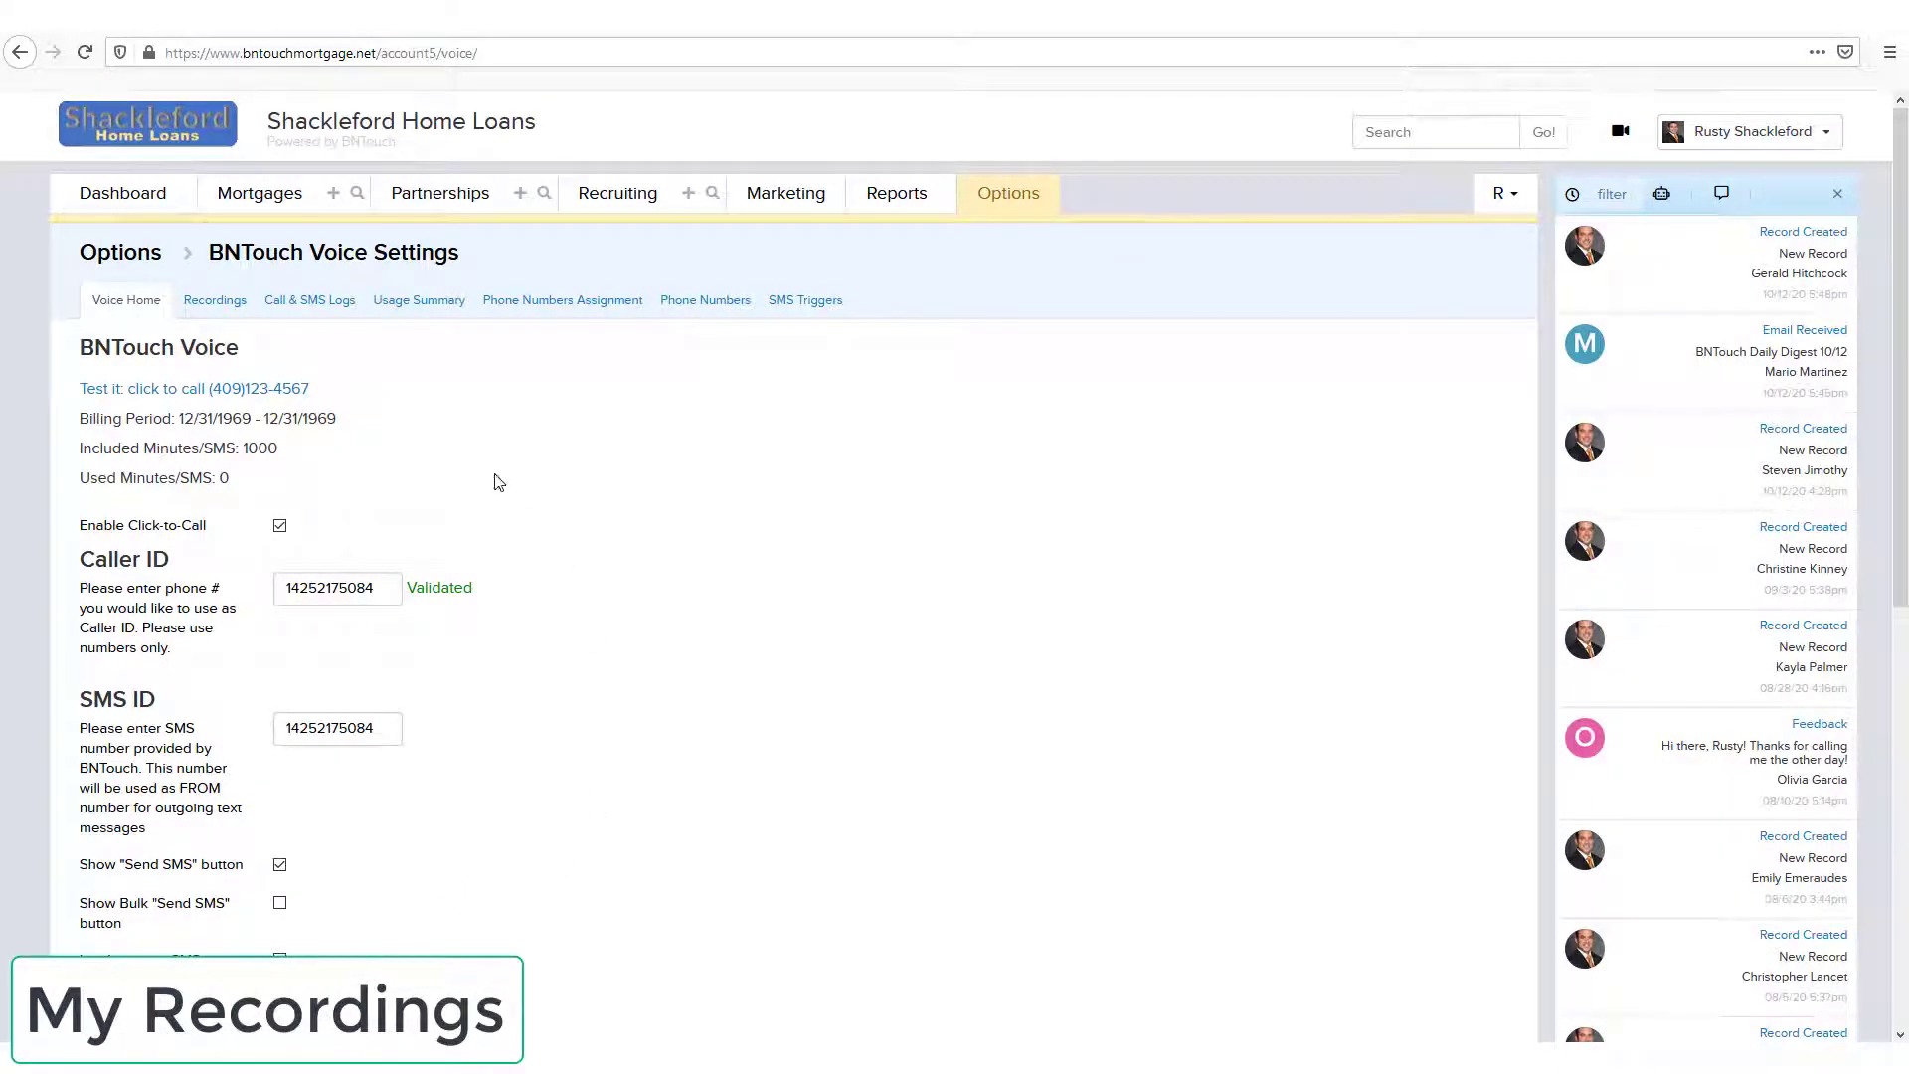
Go to the Recordings tab and bring up the Create a Recording window.
{"action": "left_click", "coordinate": [189, 316]}
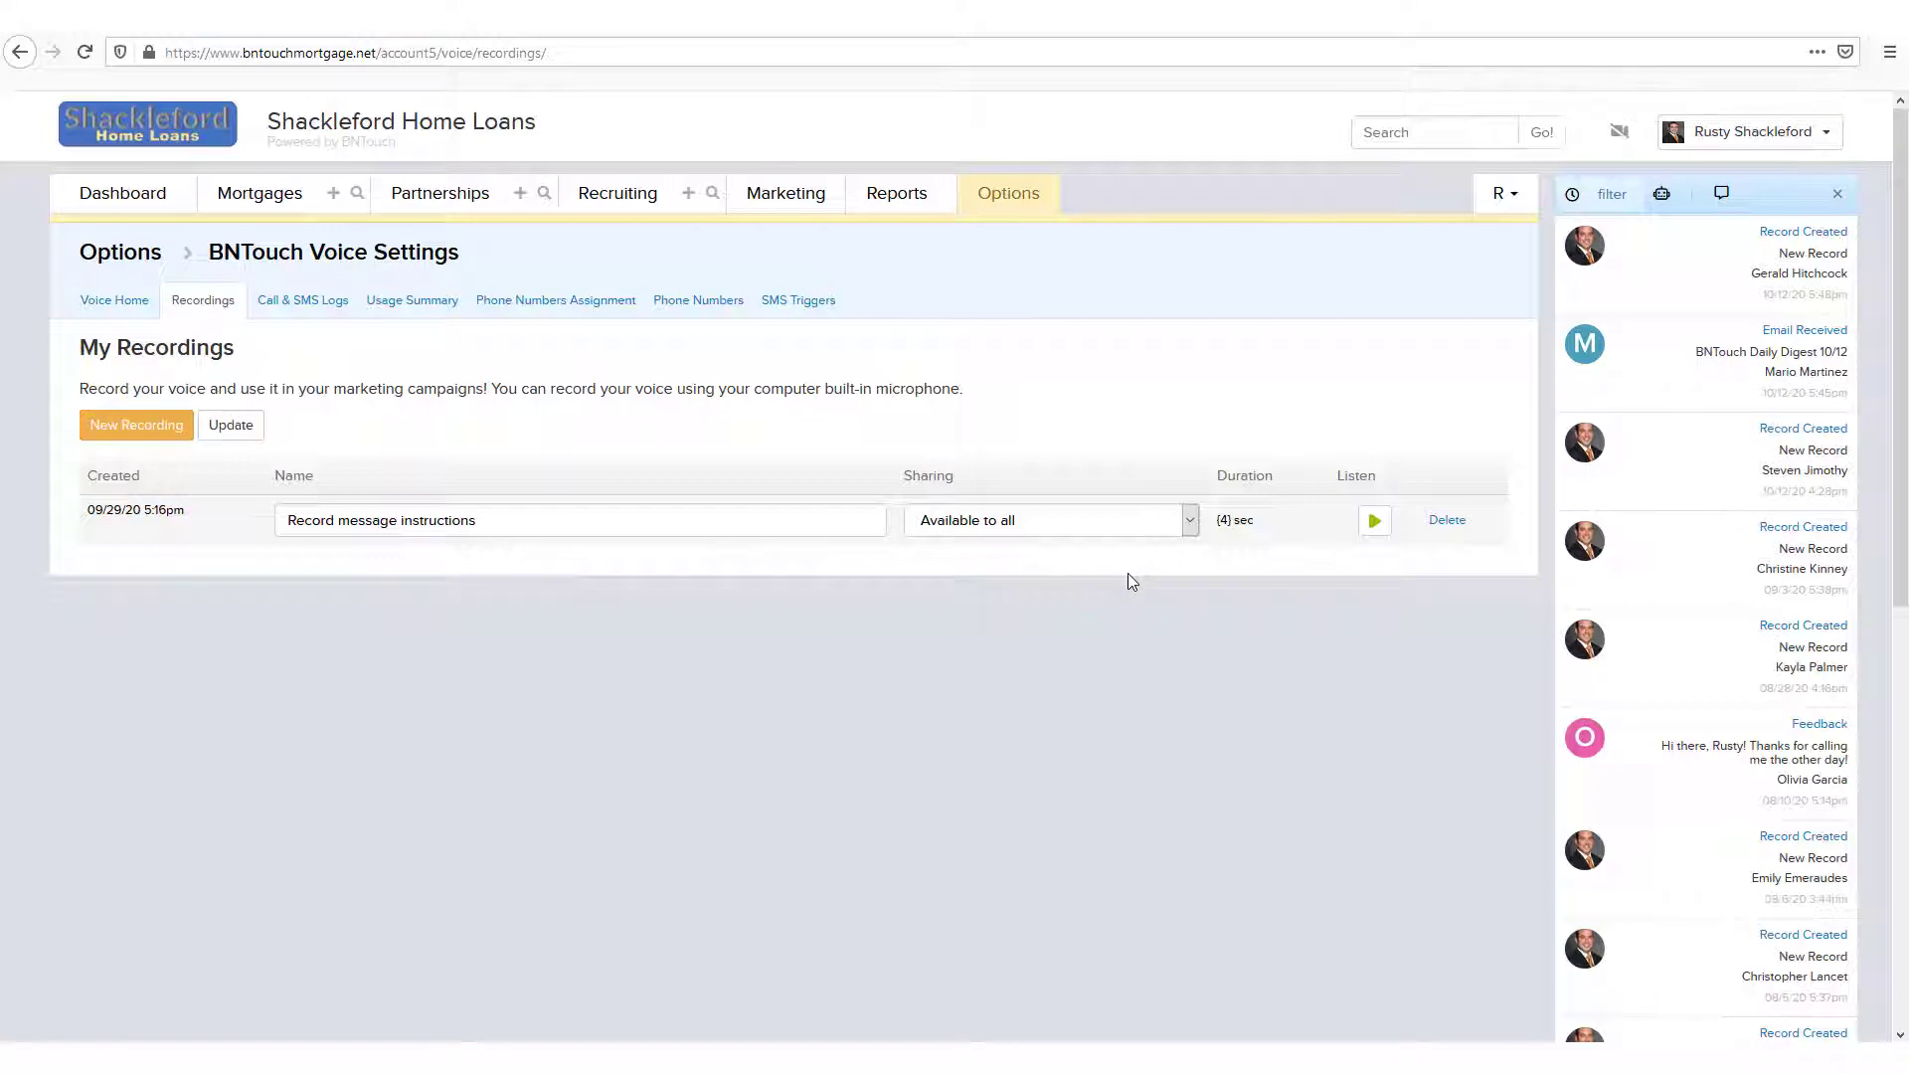
{"action": "left_click", "coordinate": [119, 428]}
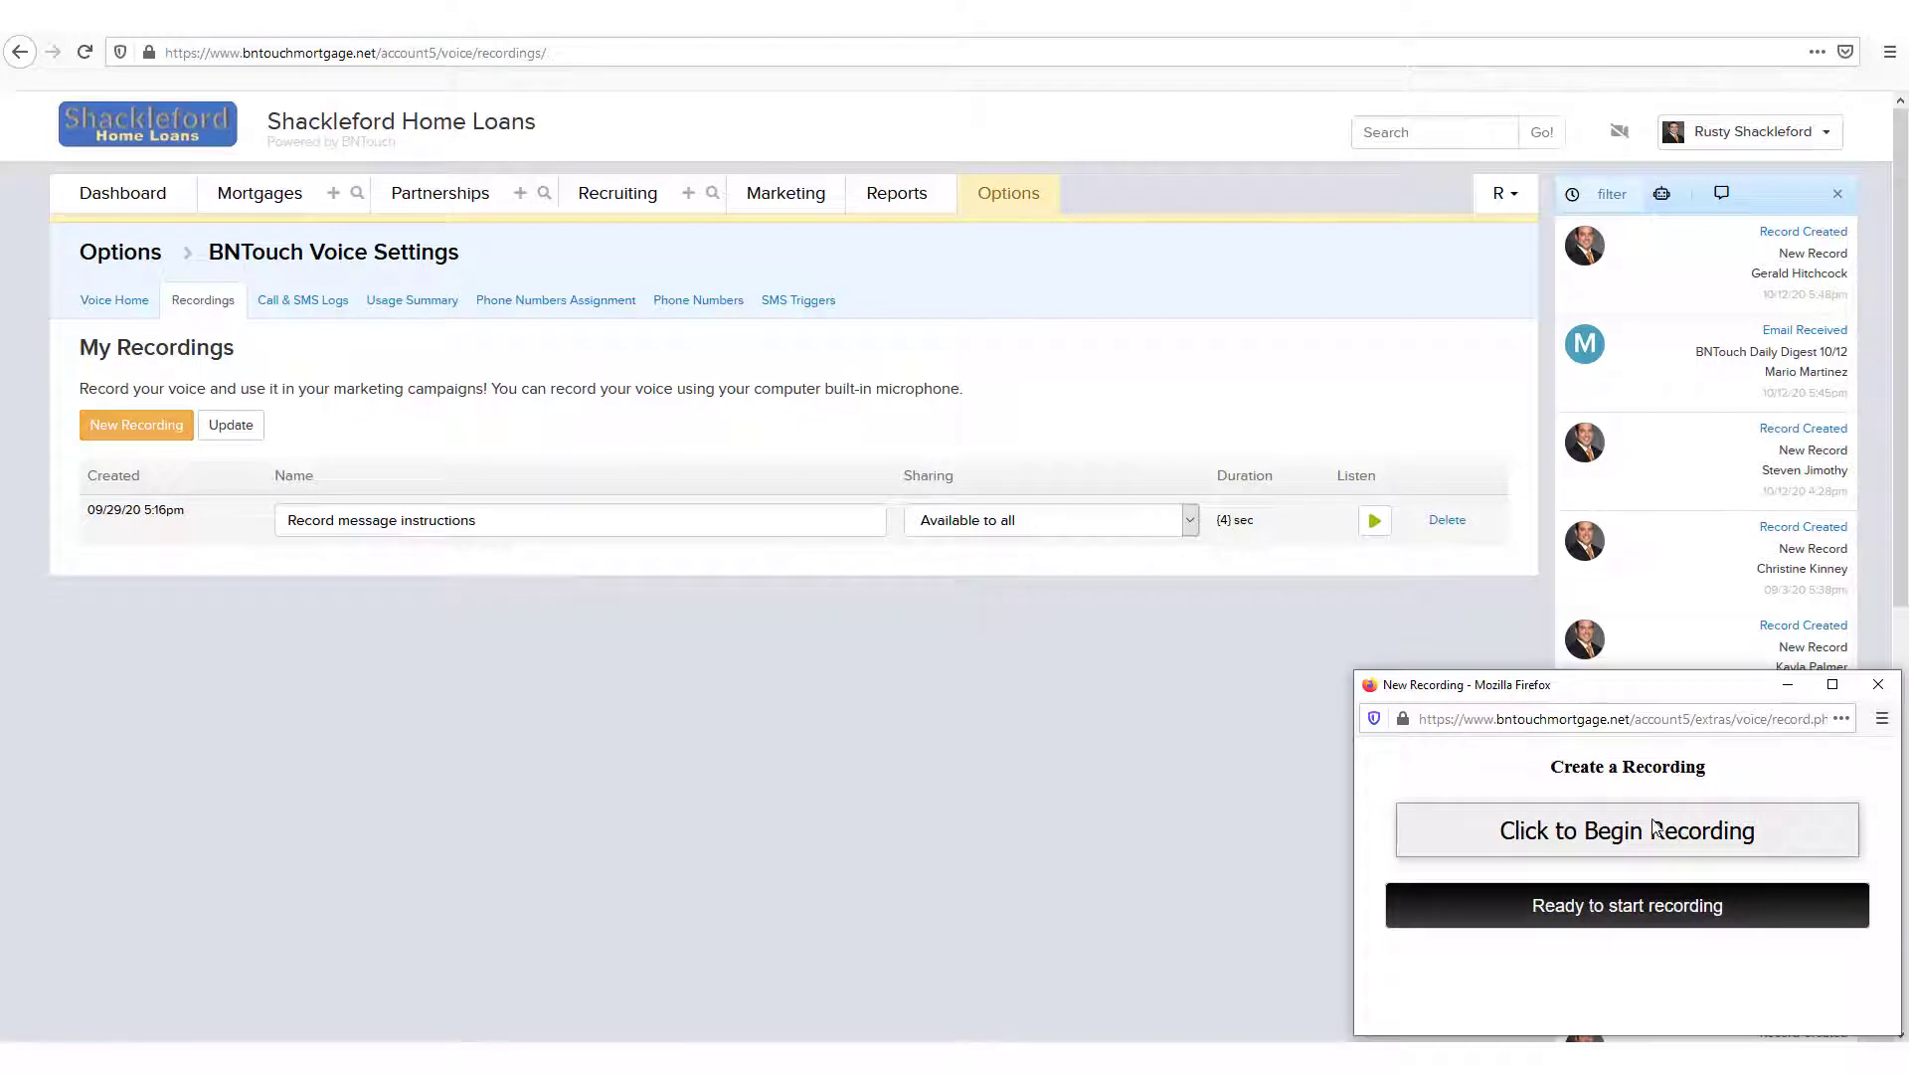
Record a 2-second voice clip, allowing microphone access, then stop recording.
{"action": "left_click", "coordinate": [1652, 830]}
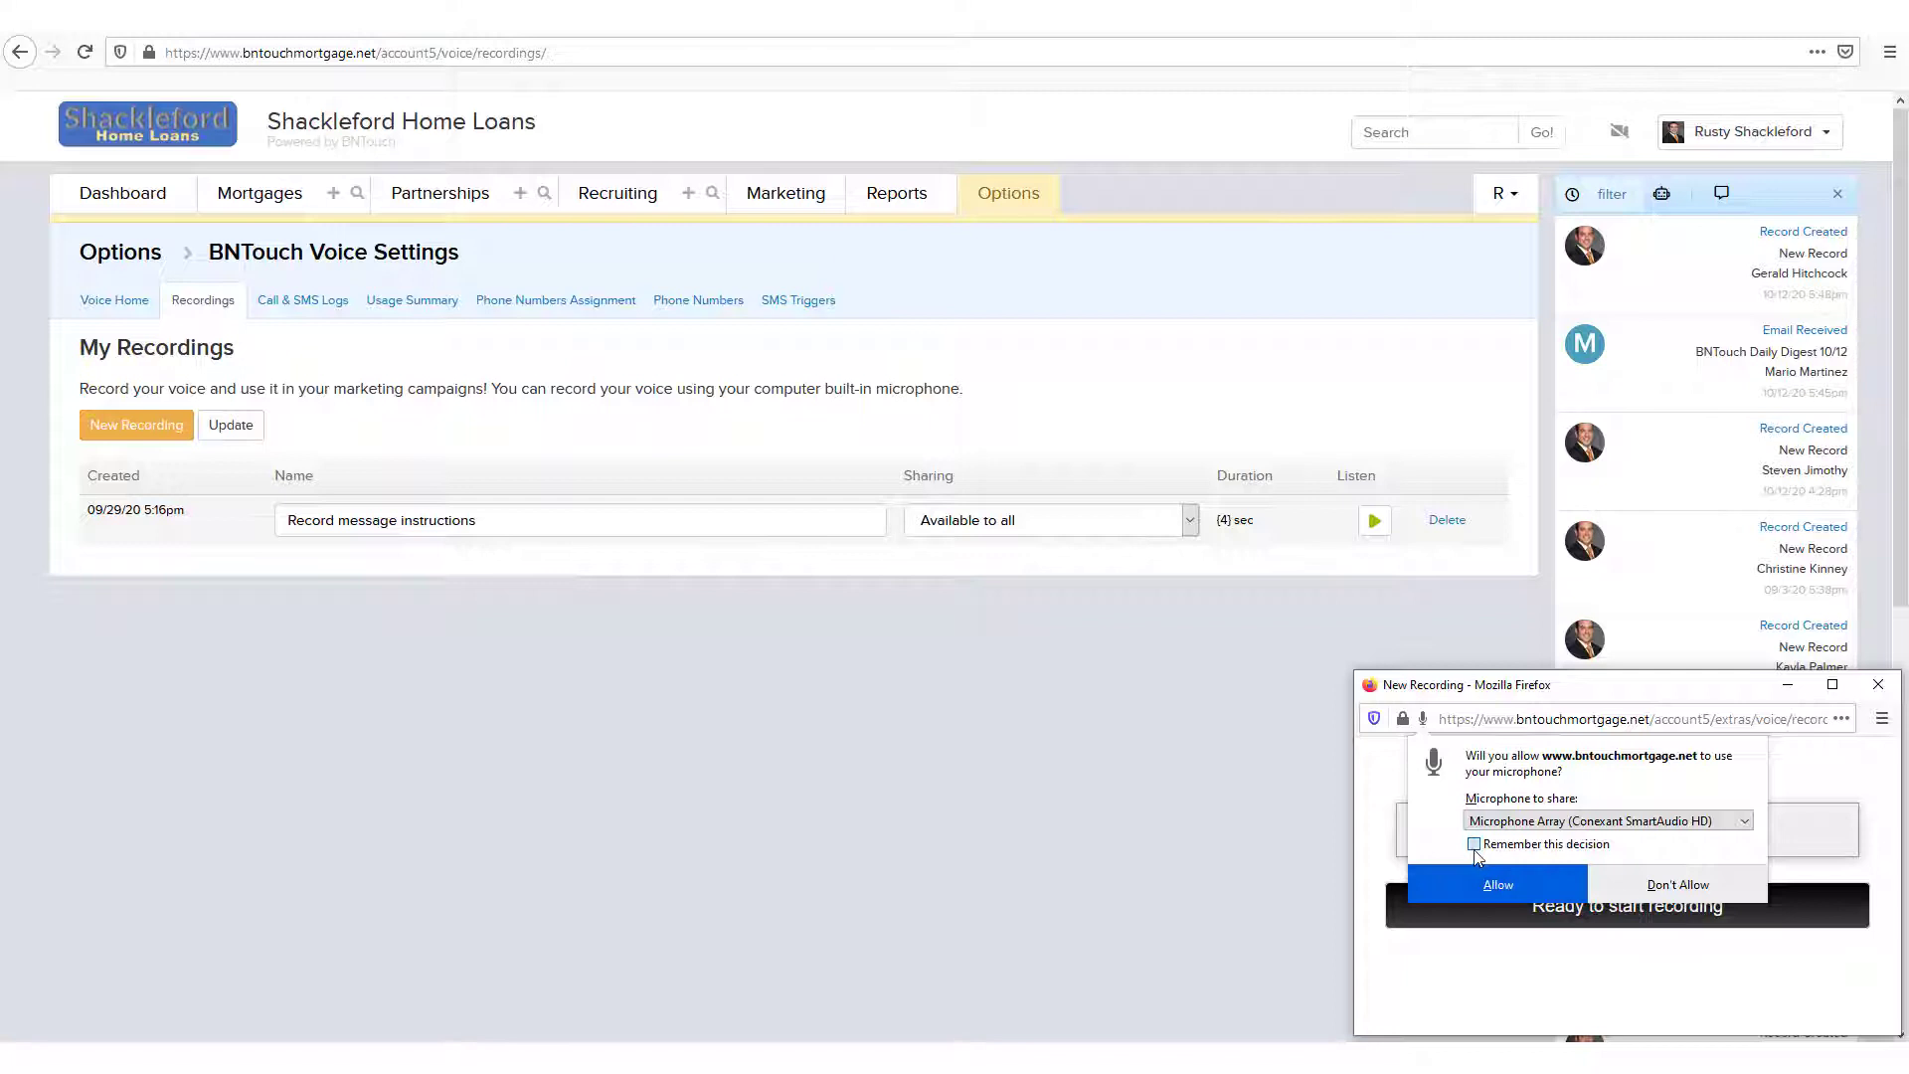
{"action": "left_click", "coordinate": [1470, 882]}
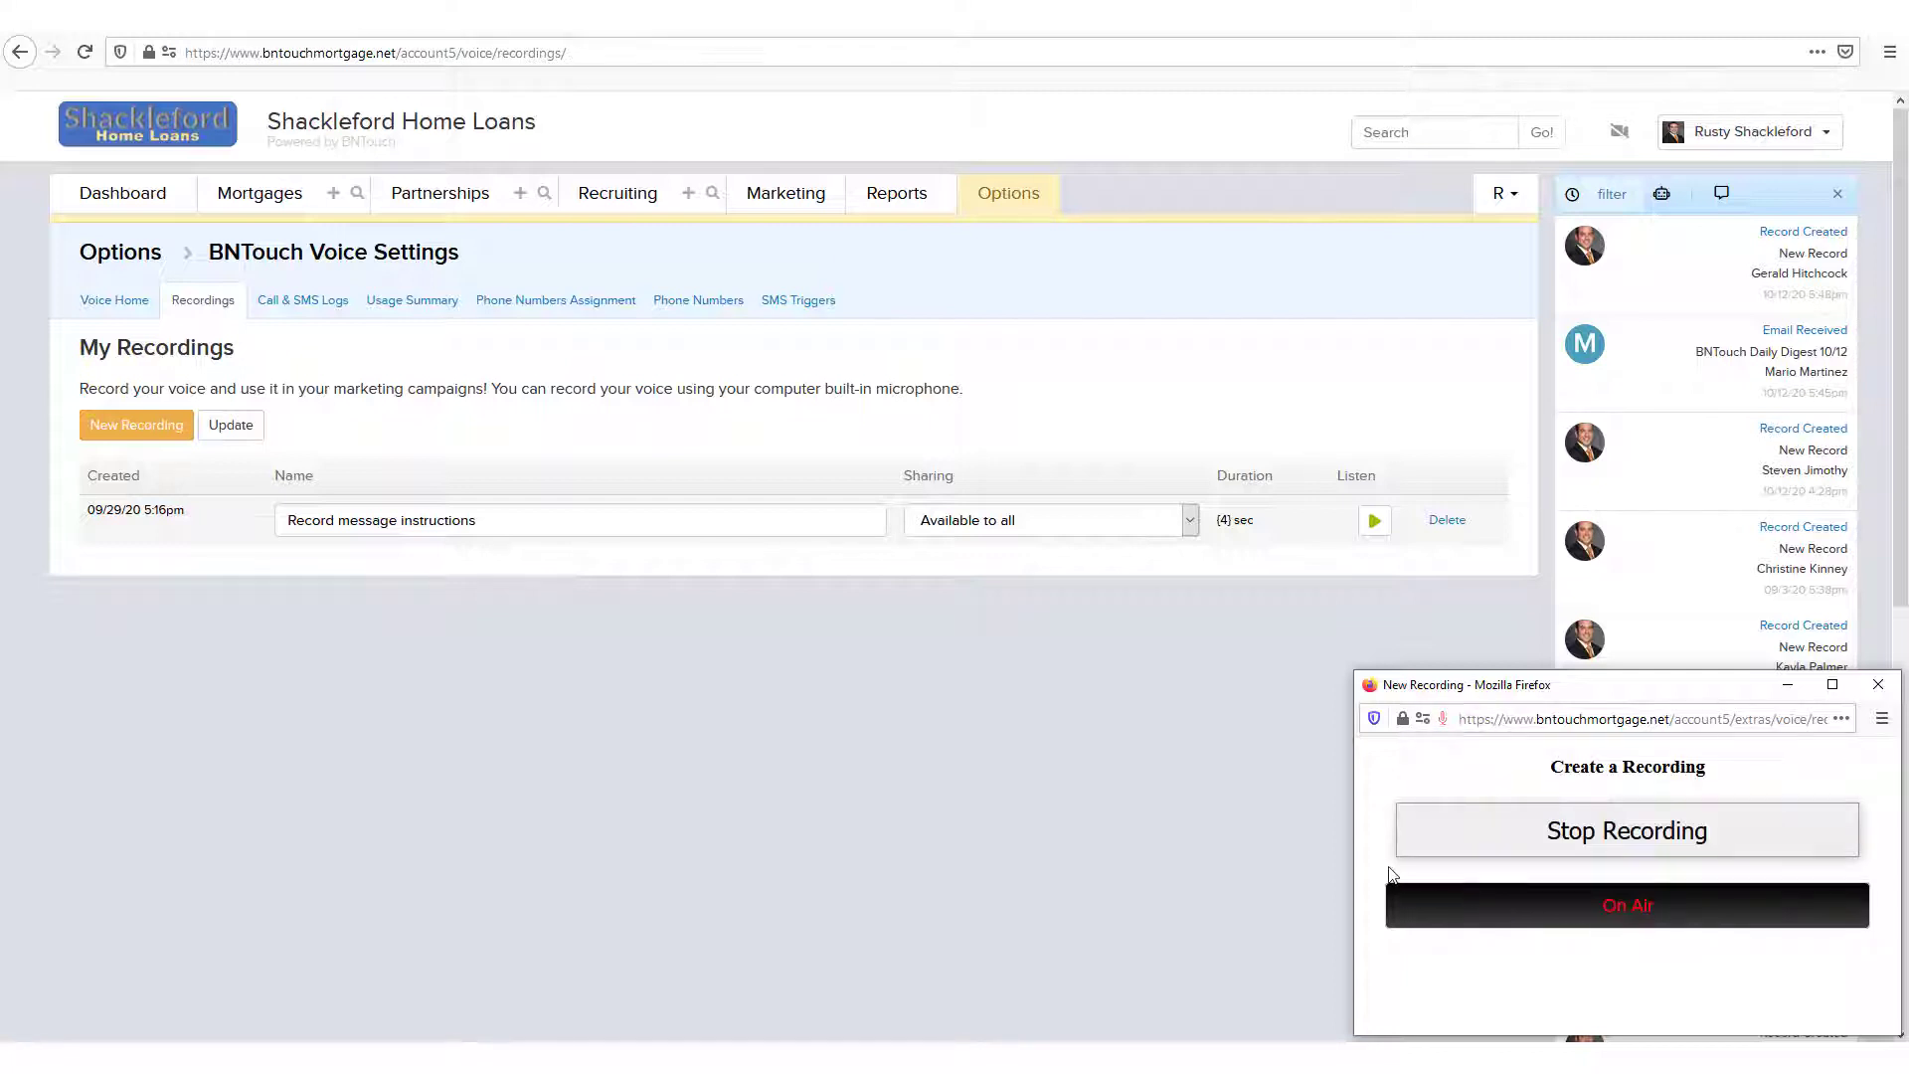
{"action": "left_click", "coordinate": [1487, 851]}
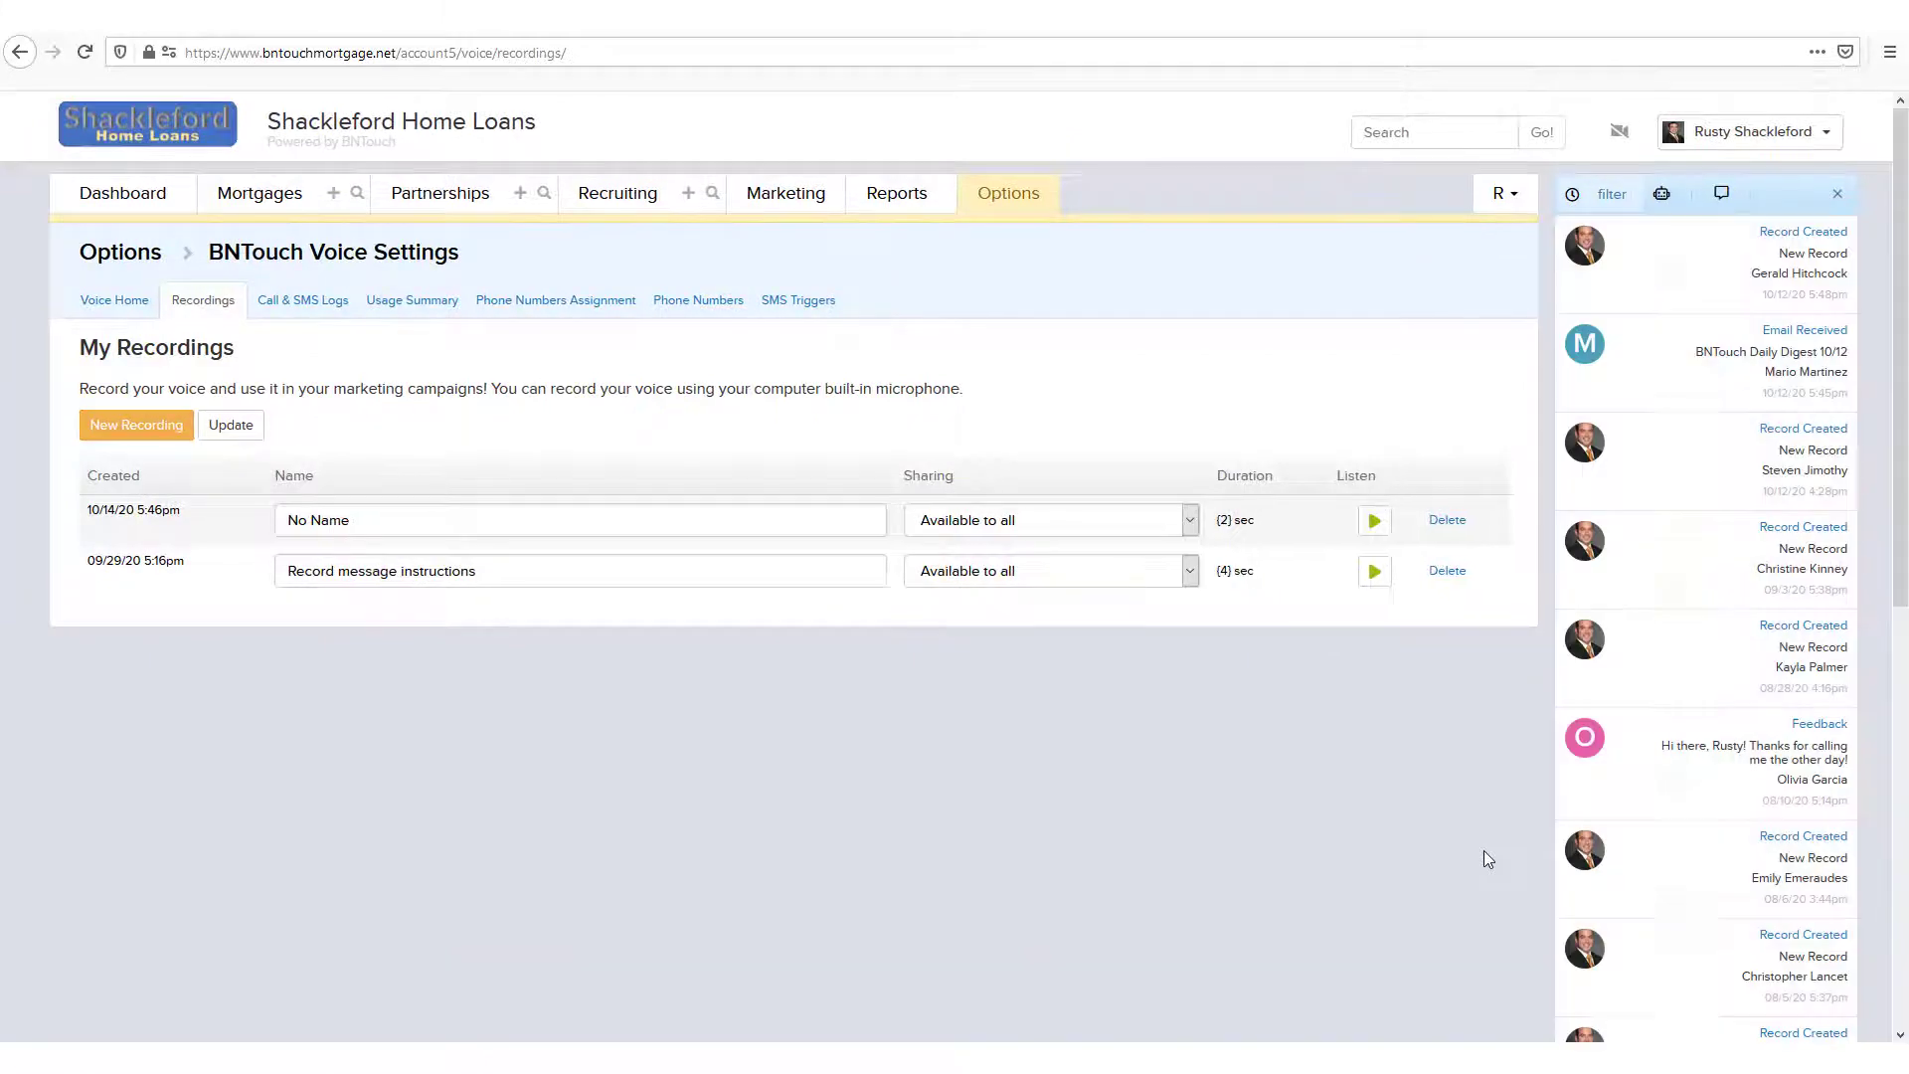
Rename the clip to 'Bill's Recording', keep it shared with all, play it, and save.
{"action": "left_click_drag", "start_coordinate": [414, 526], "coordinate": [265, 519]}
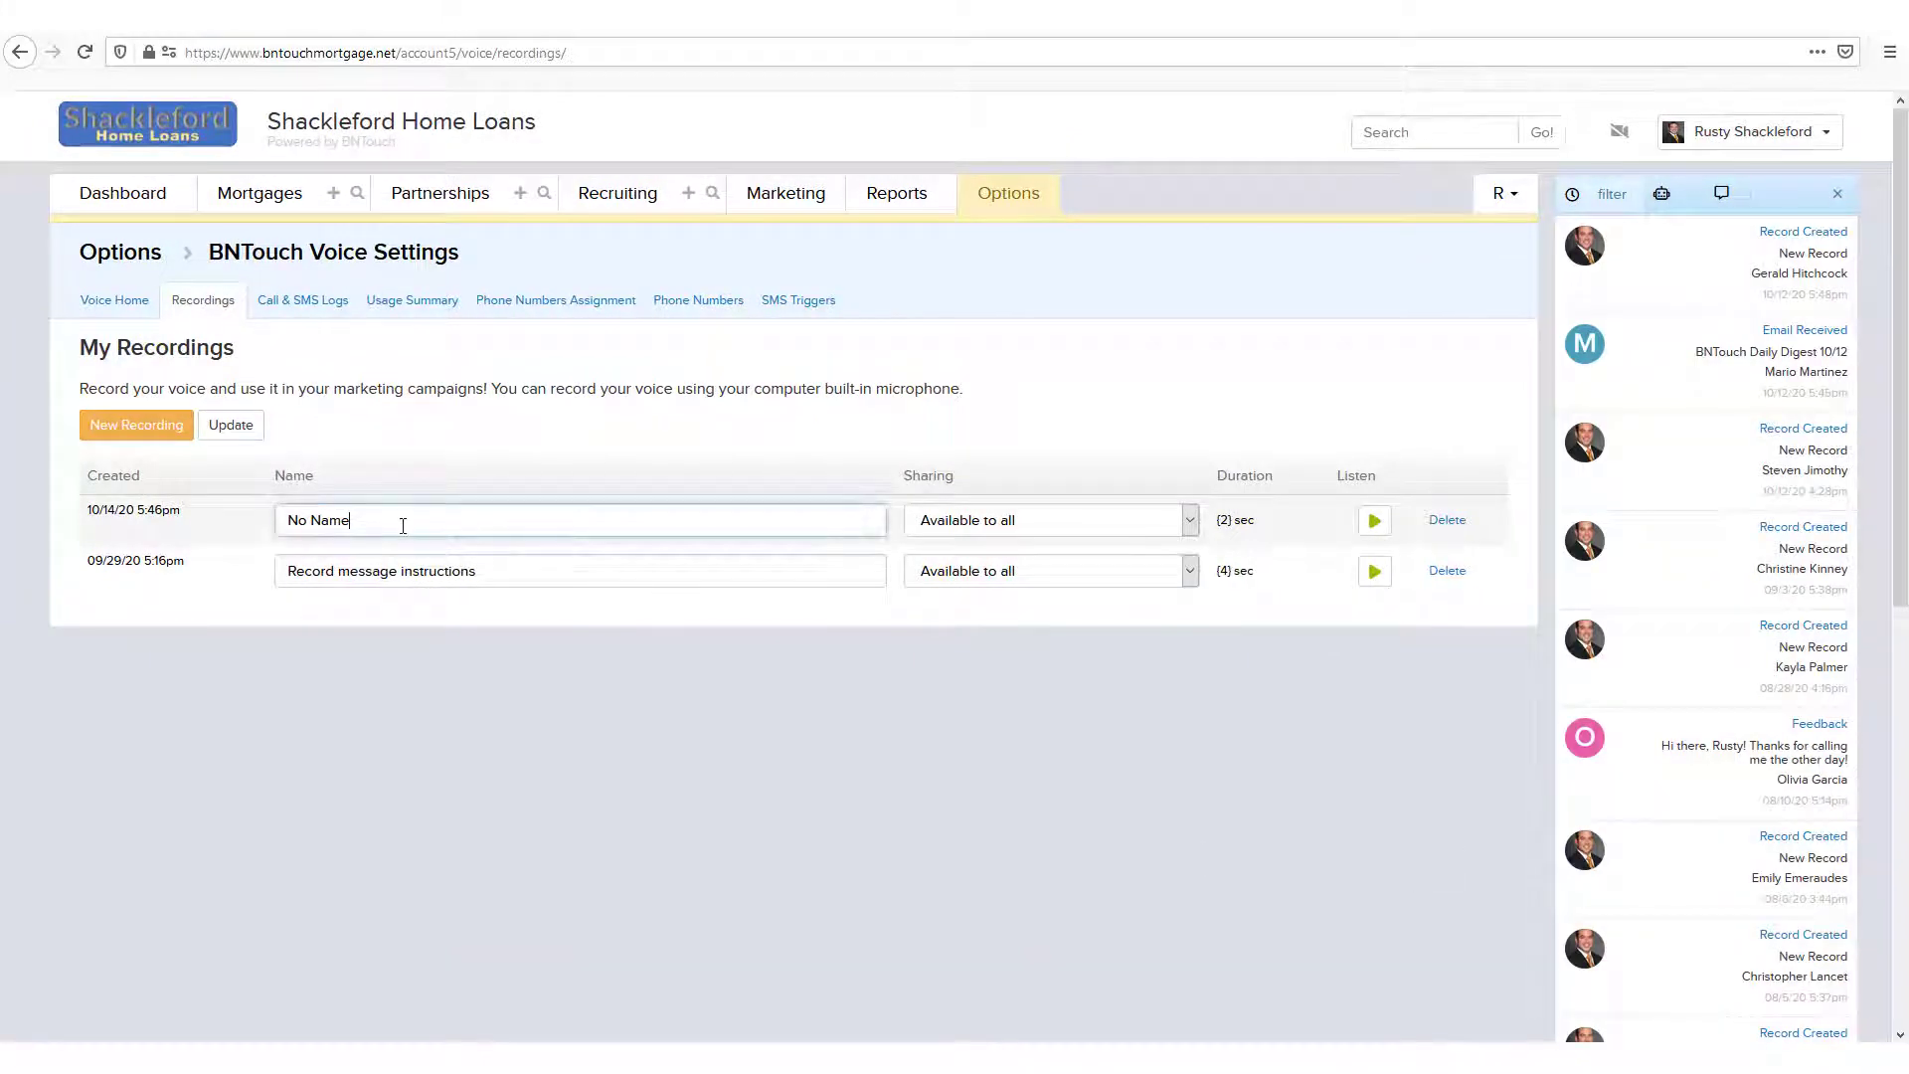
{"action": "type", "text": "Bill's Recording"}
{"action": "left_click", "coordinate": [252, 526]}
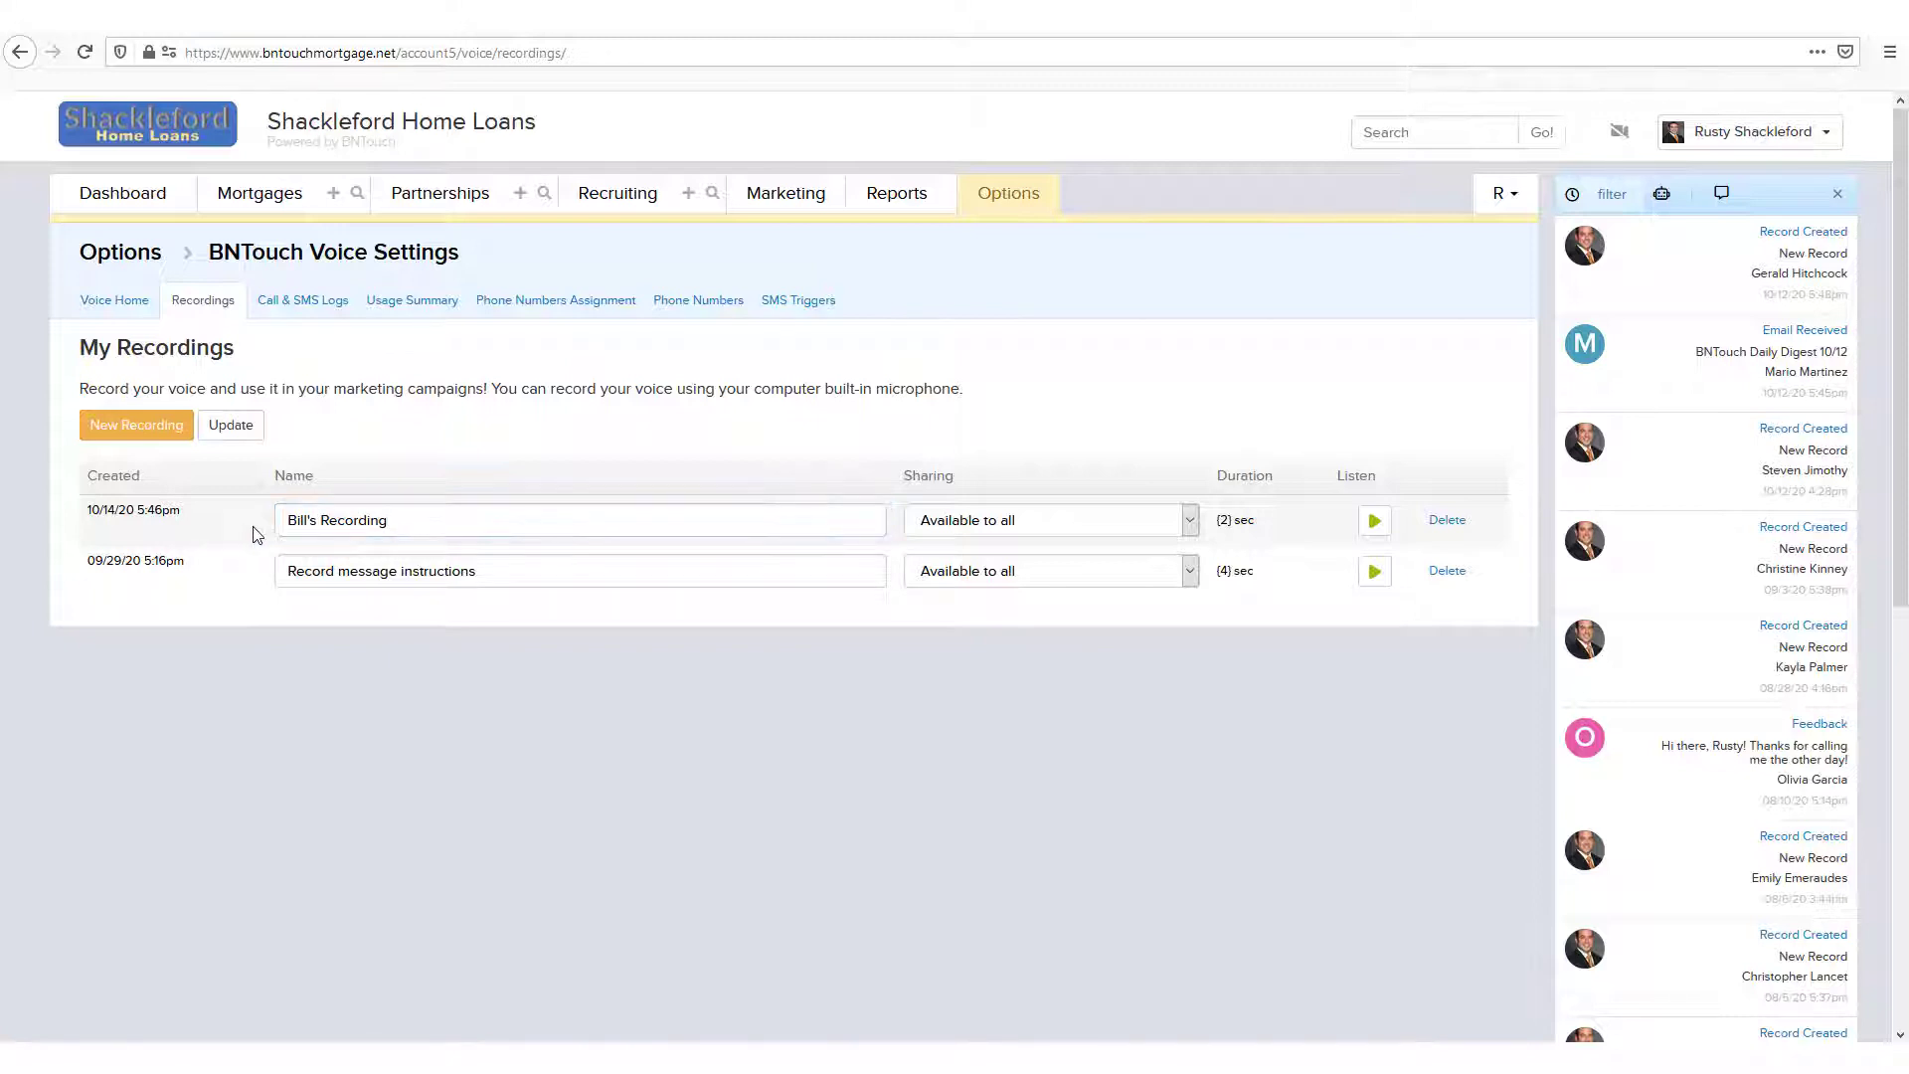
{"action": "left_click", "coordinate": [1179, 526]}
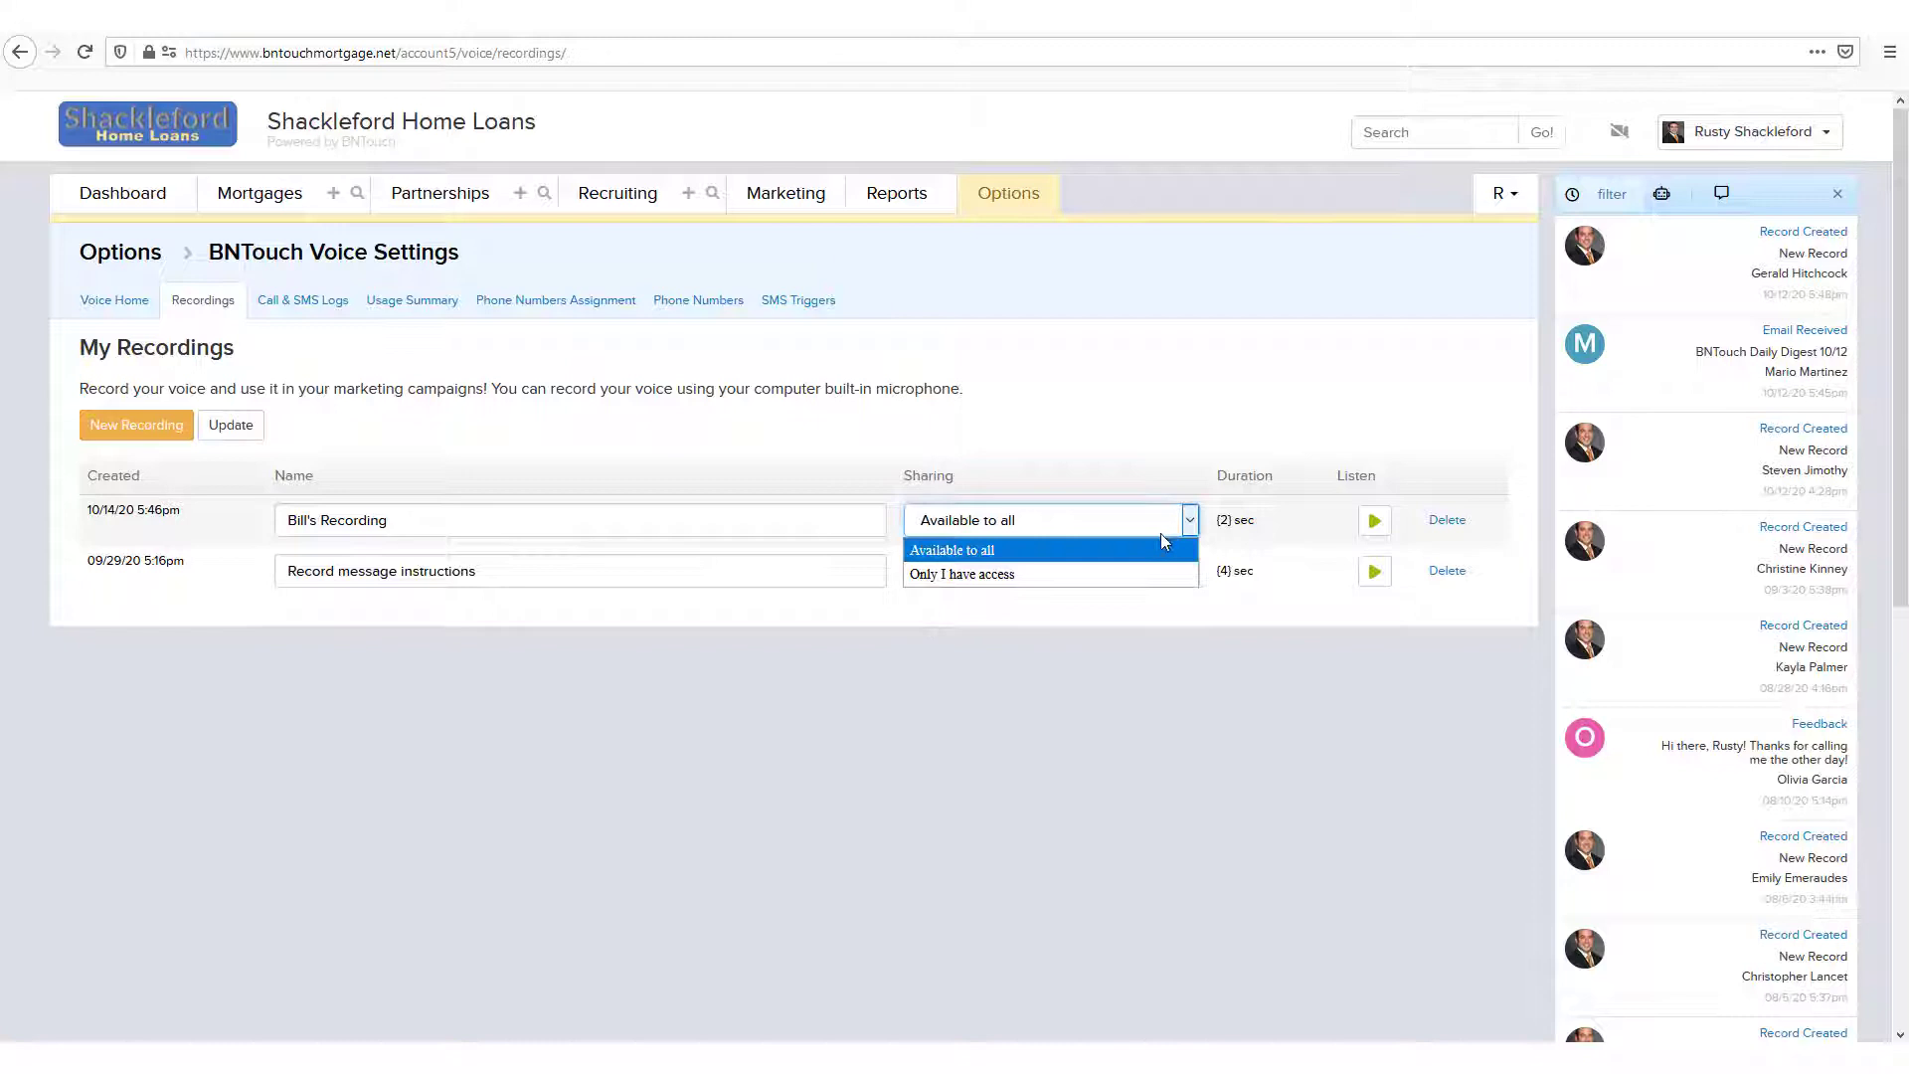
{"action": "left_click", "coordinate": [1155, 549]}
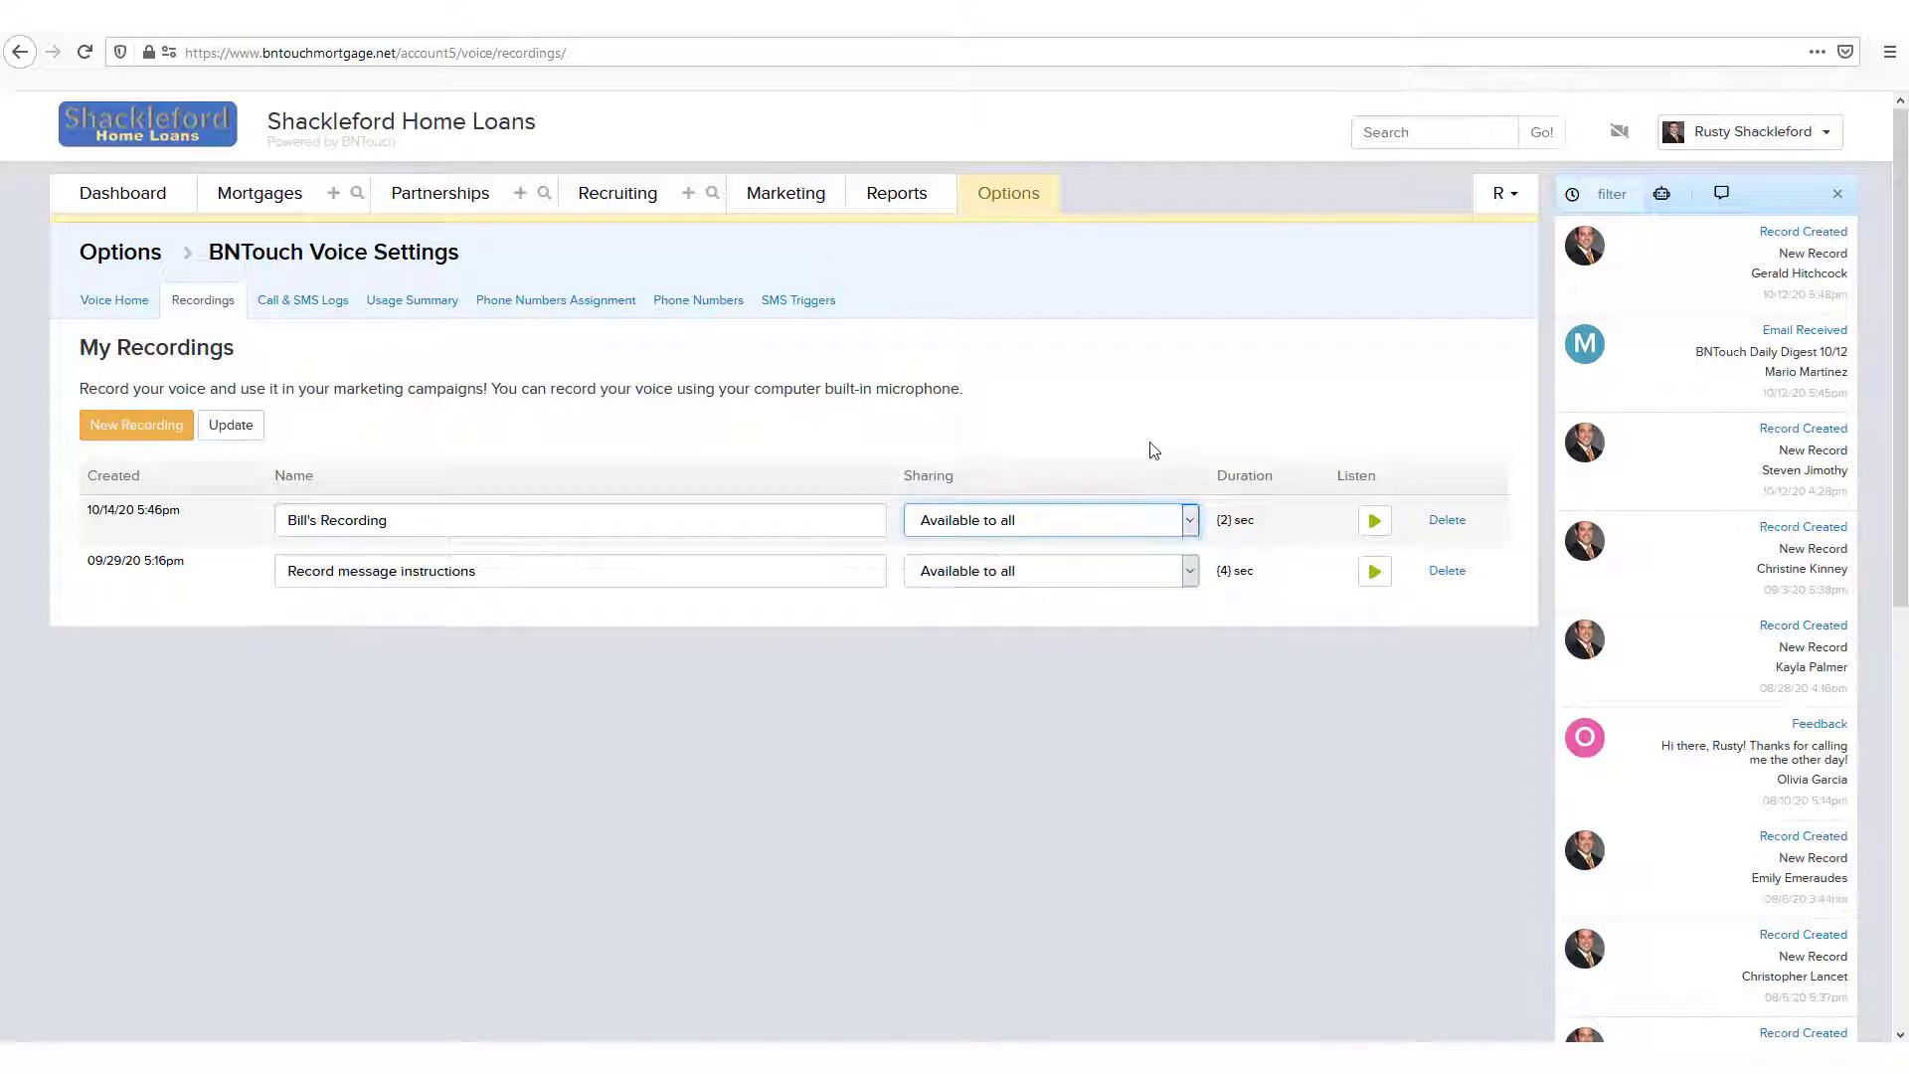
{"action": "left_click", "coordinate": [1370, 532]}
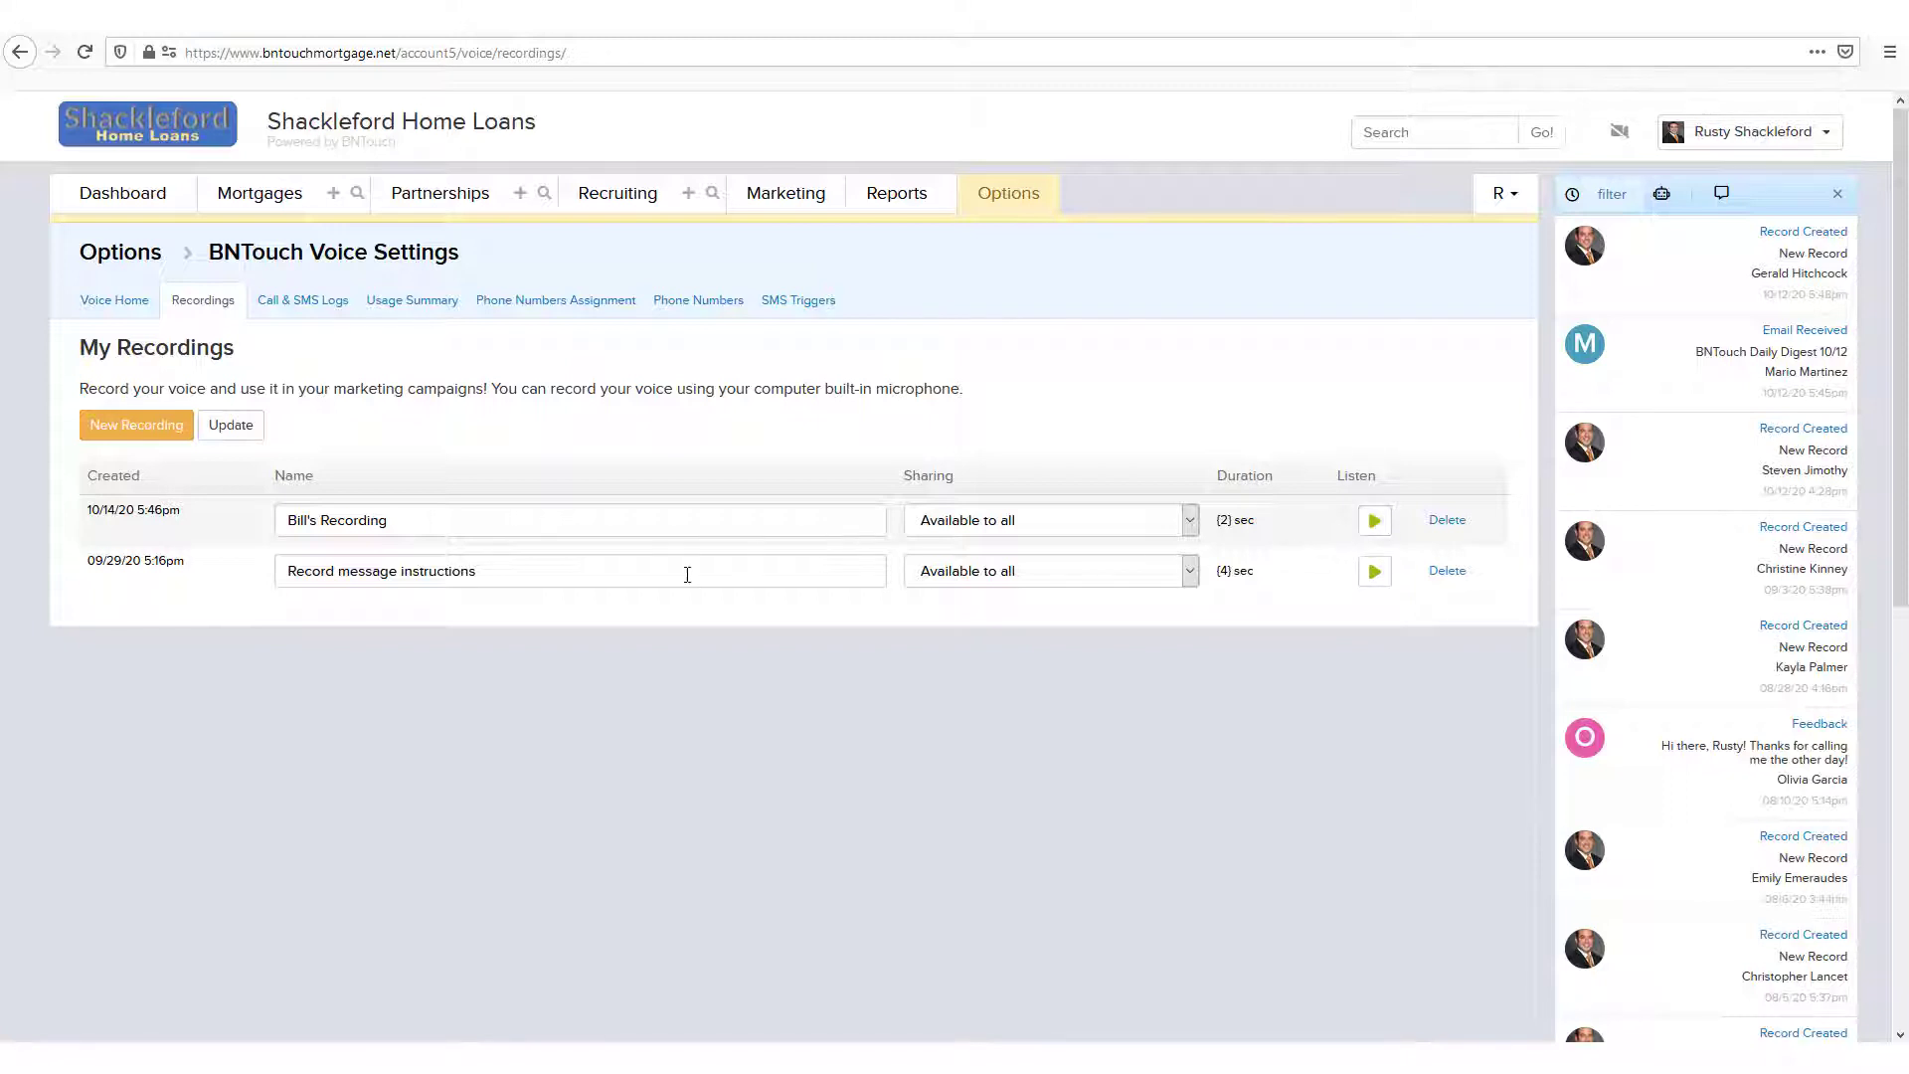
{"action": "left_click", "coordinate": [231, 424]}
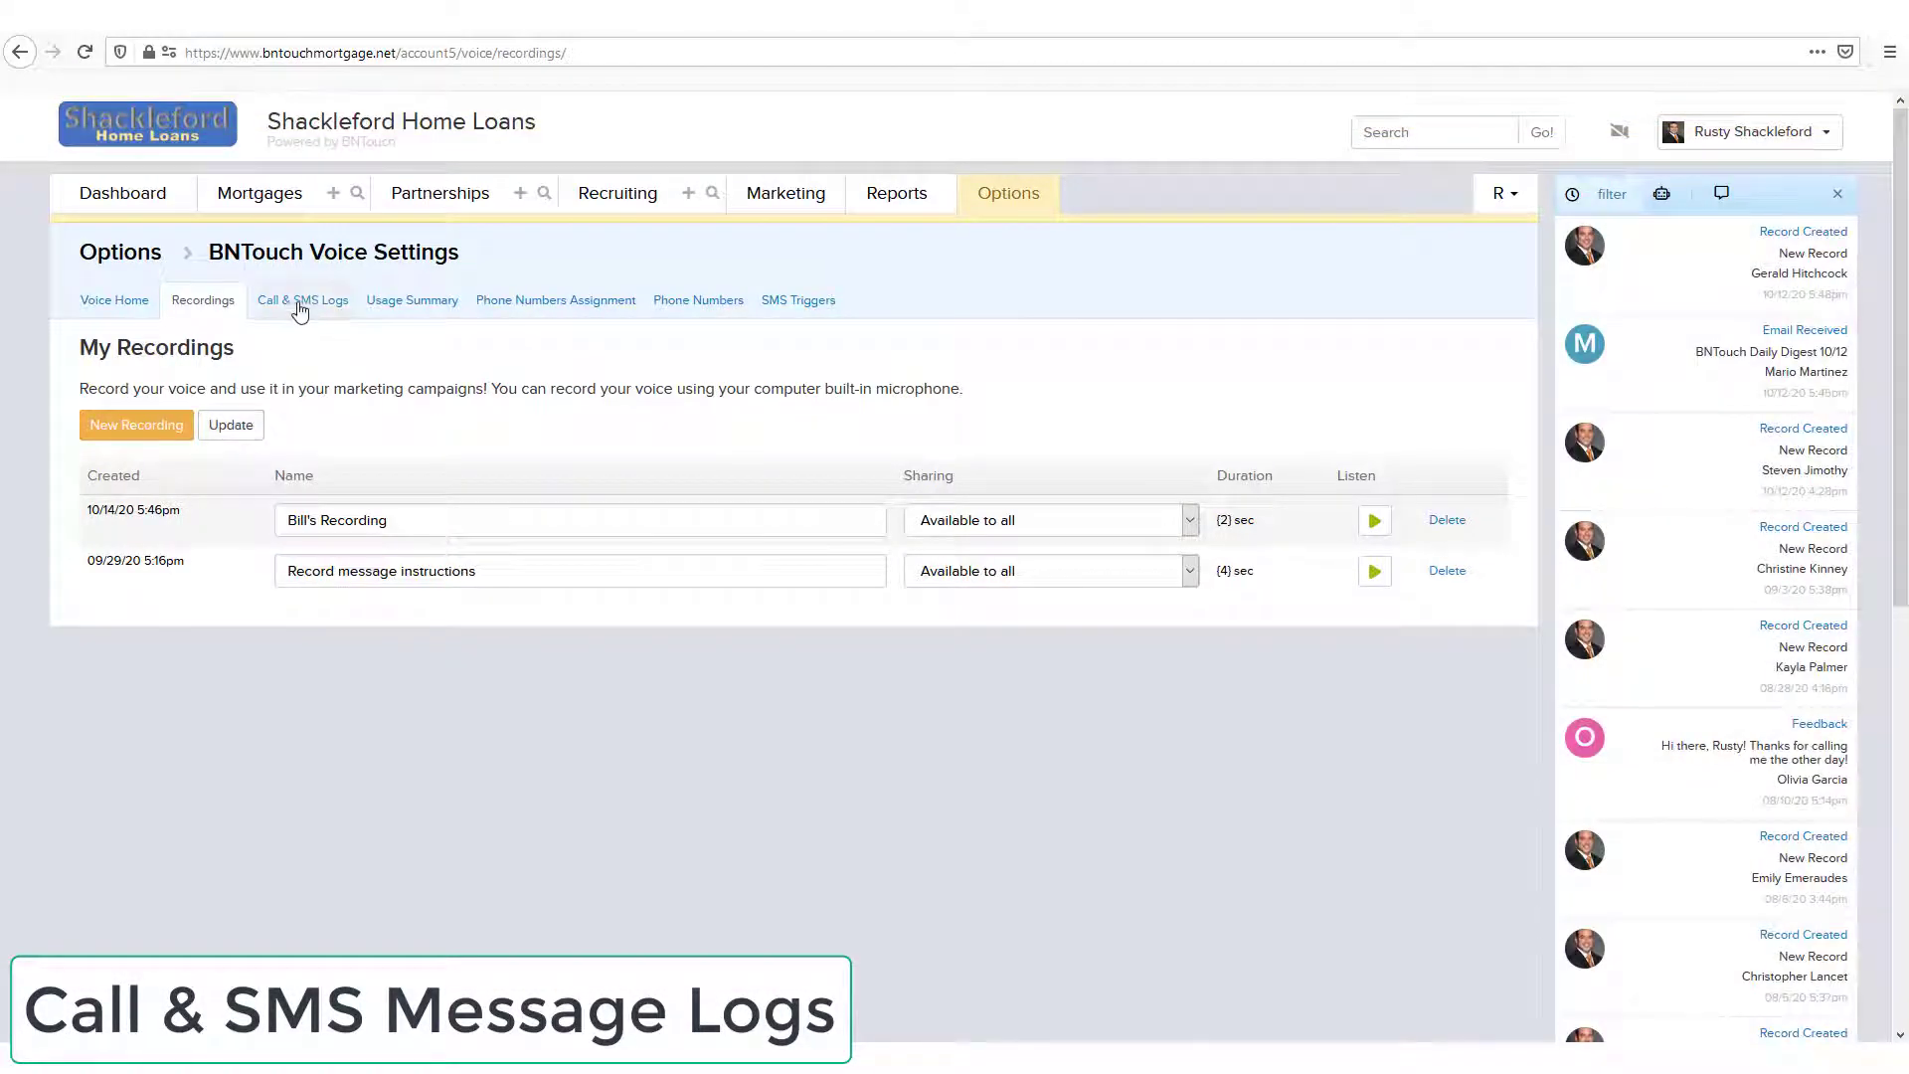
Filter the Call & SMS Logs to the period Aug 10 through Sep 25, 2020.
{"action": "left_click", "coordinate": [300, 303]}
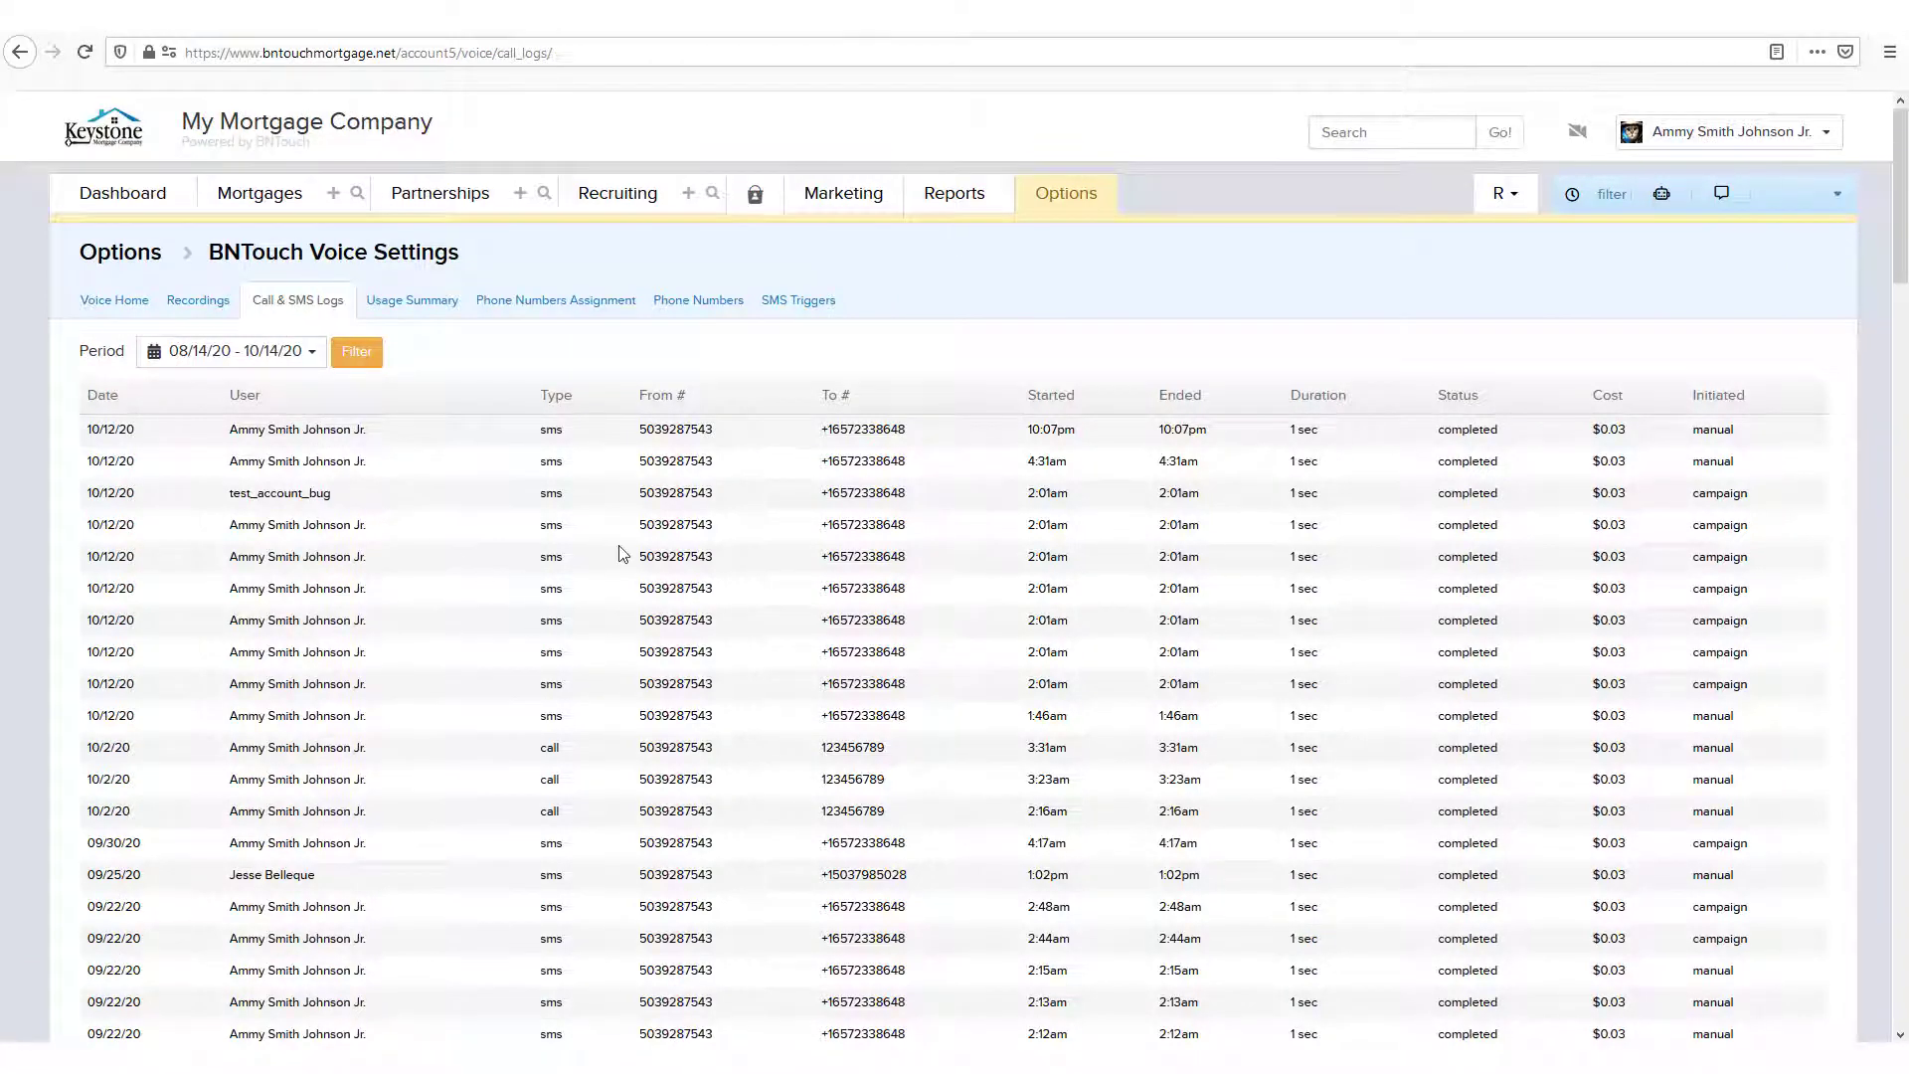
{"action": "scroll", "coordinate": [1425, 575], "scroll_direction": "down", "scroll_amount": 2}
{"action": "scroll", "coordinate": [1425, 574], "scroll_direction": "down", "scroll_amount": 3}
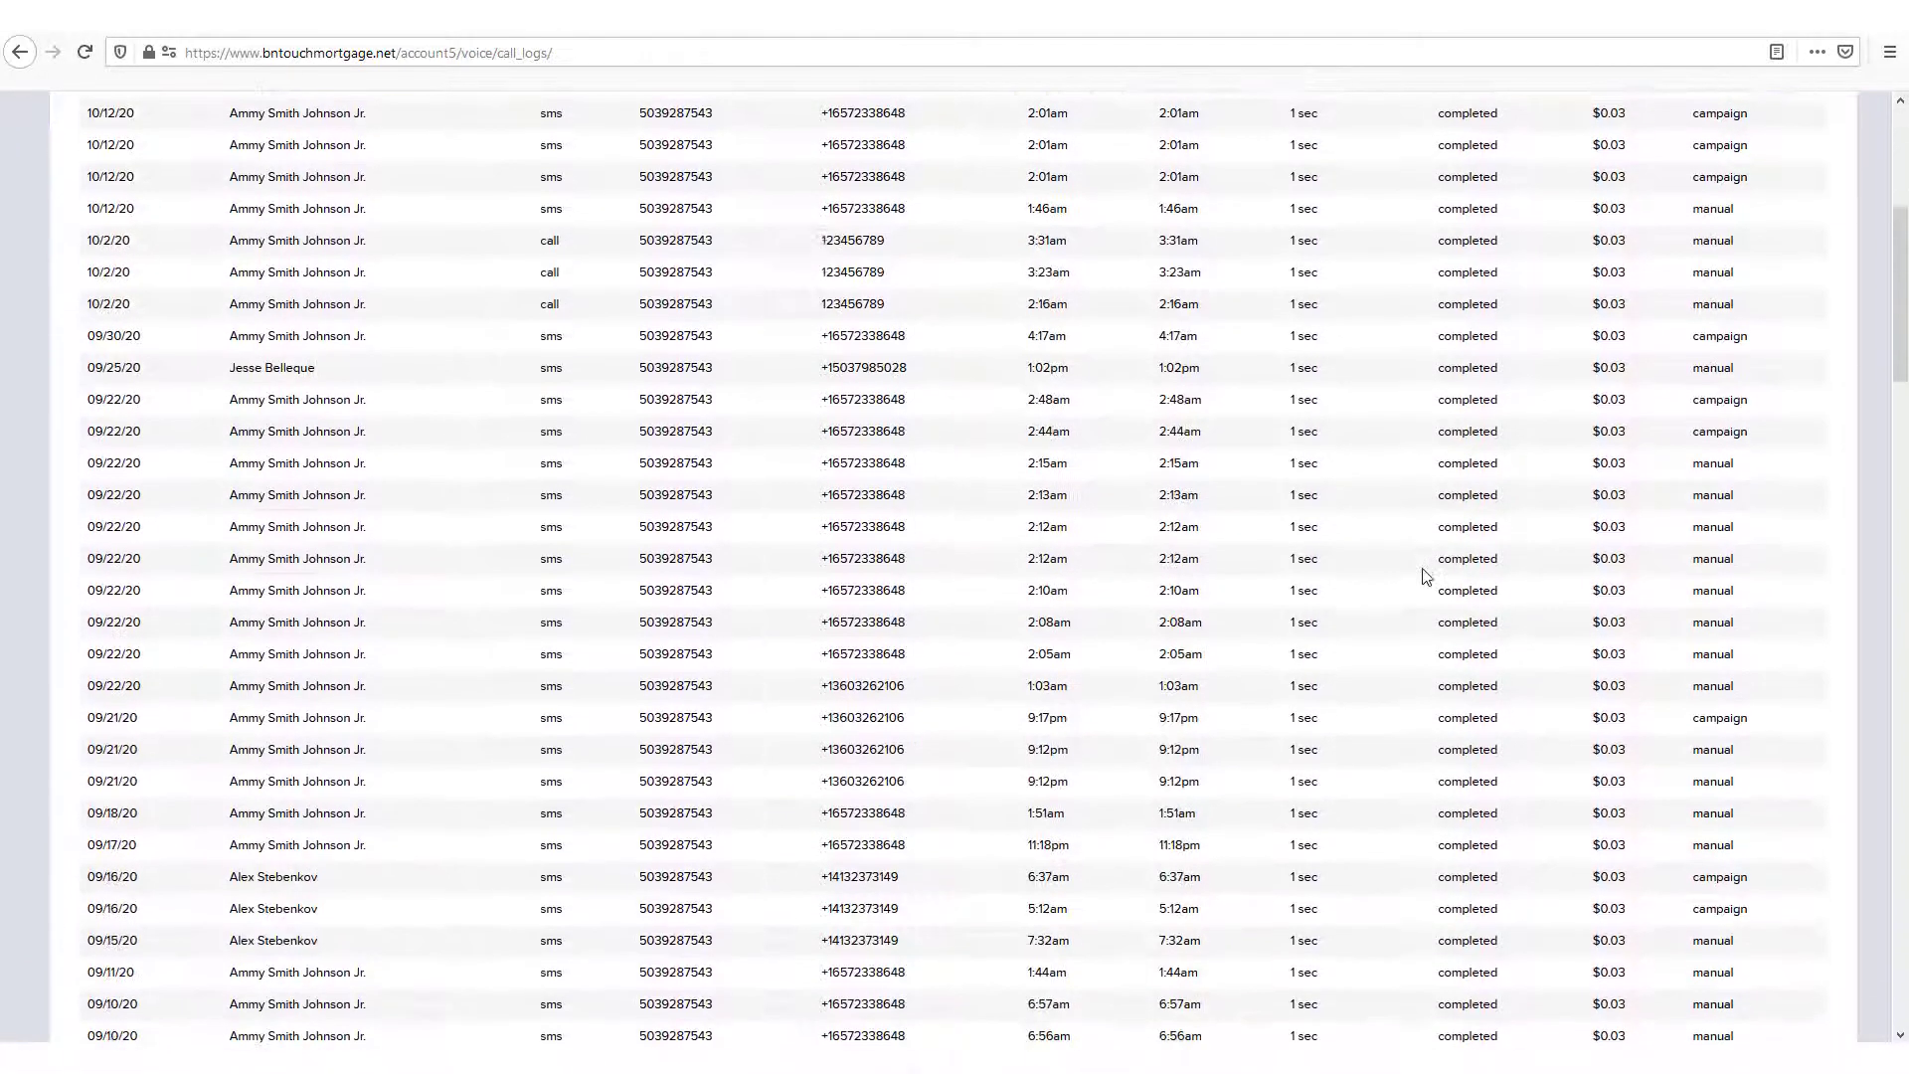
{"action": "scroll", "coordinate": [626, 865], "scroll_direction": "up", "scroll_amount": 5}
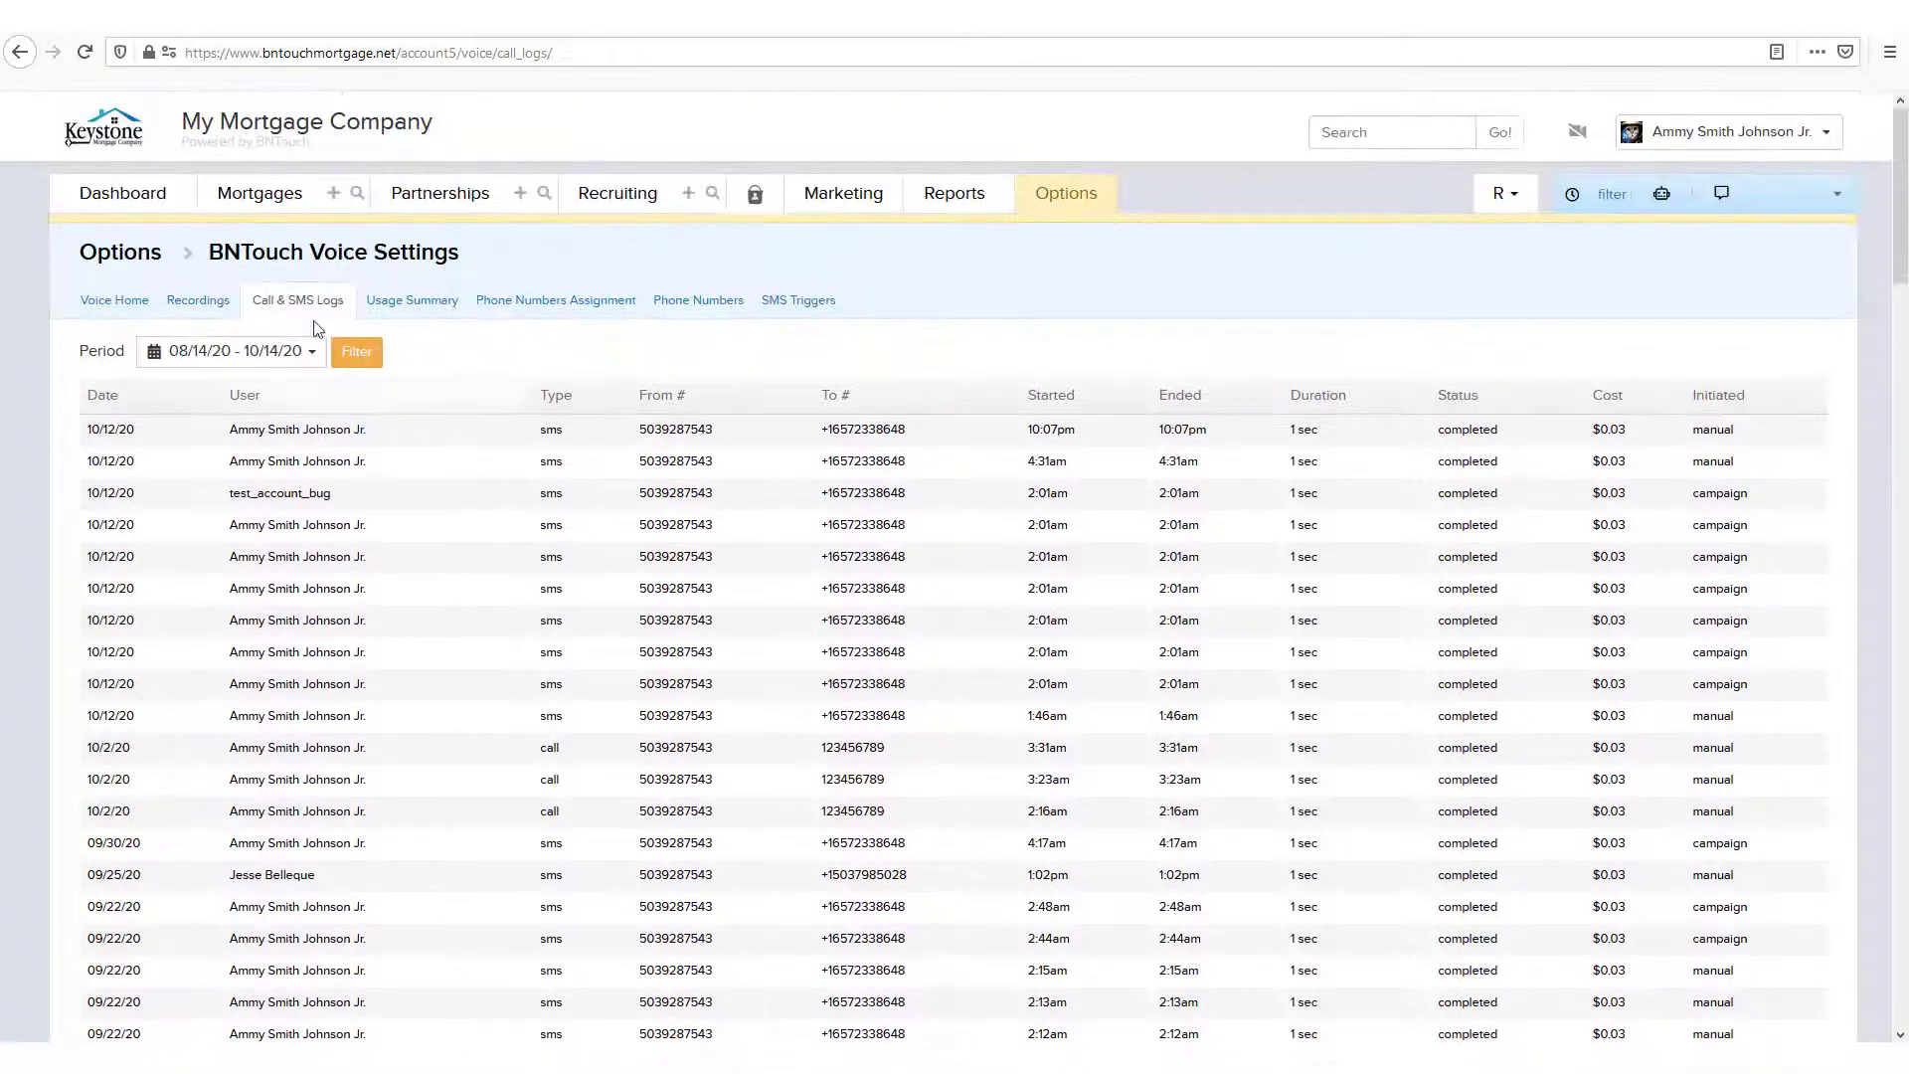
{"action": "left_click", "coordinate": [217, 354]}
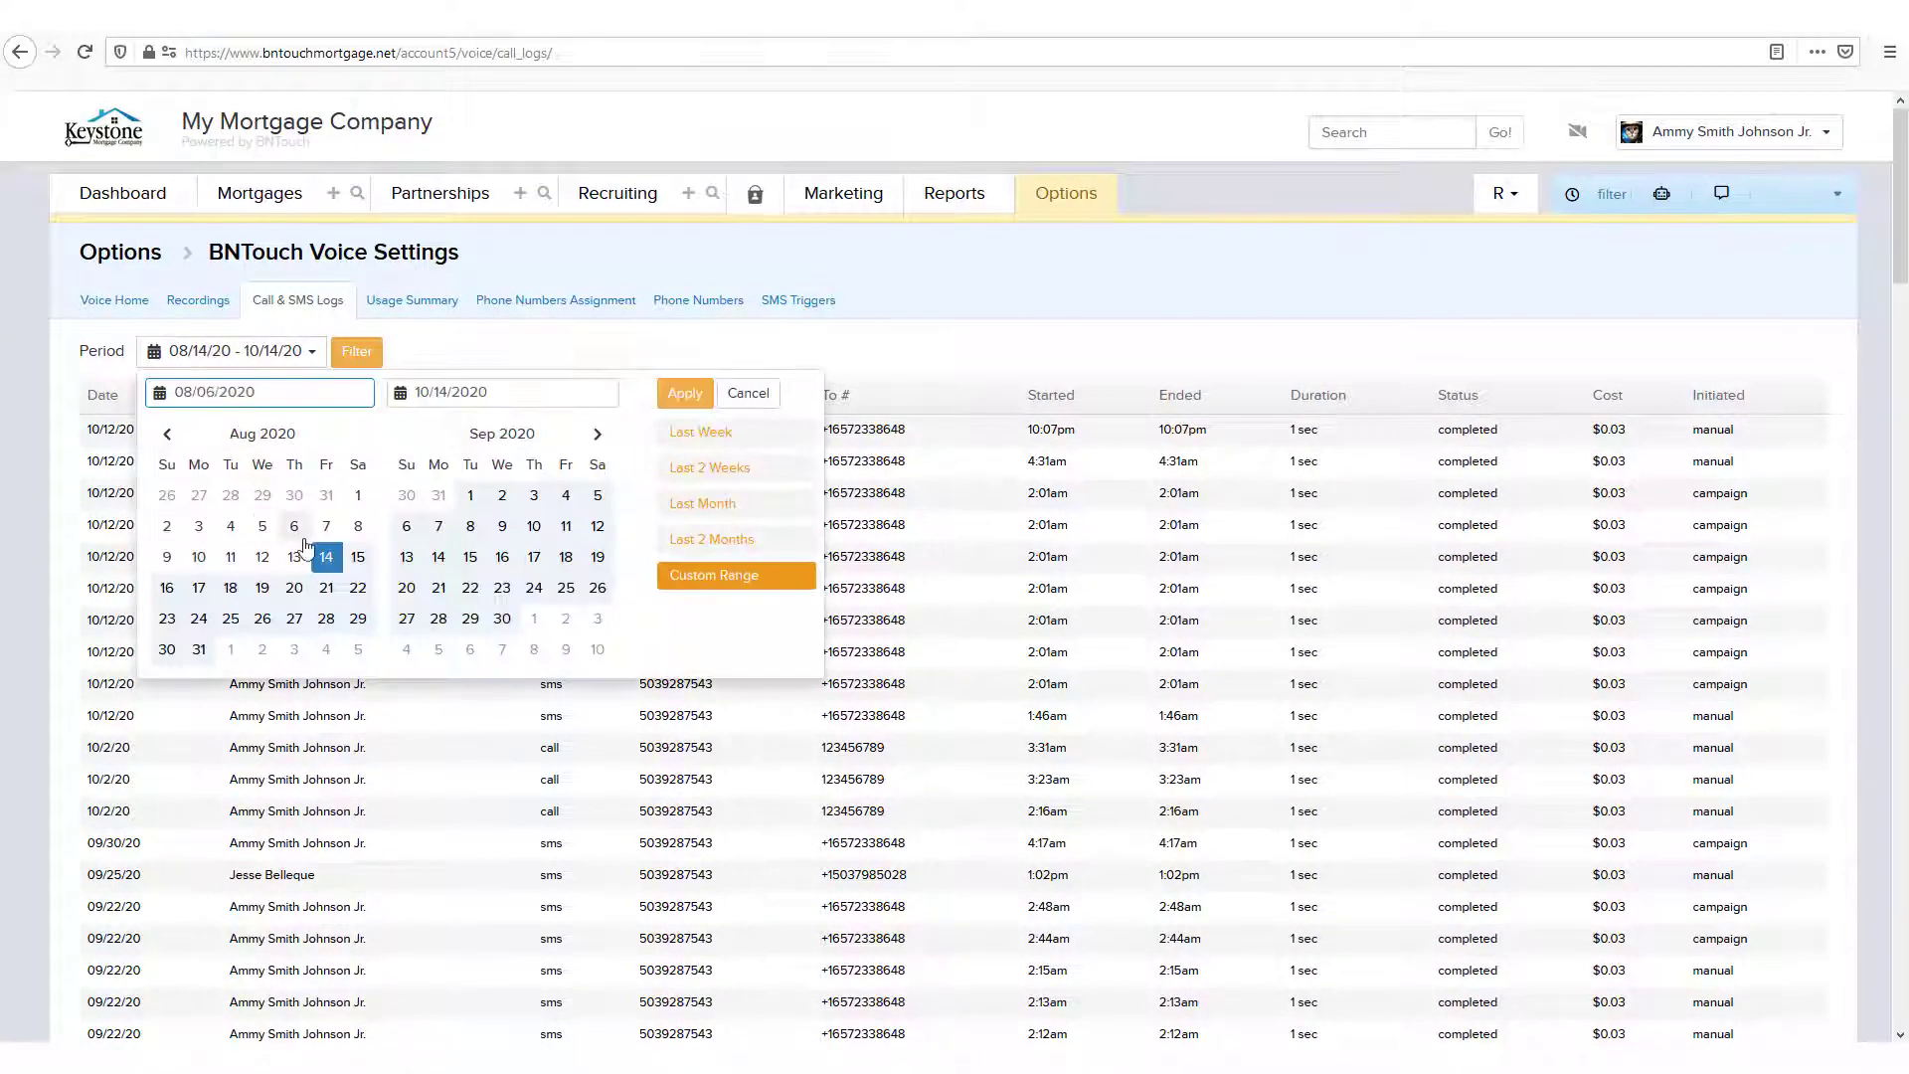
{"action": "left_click", "coordinate": [198, 556]}
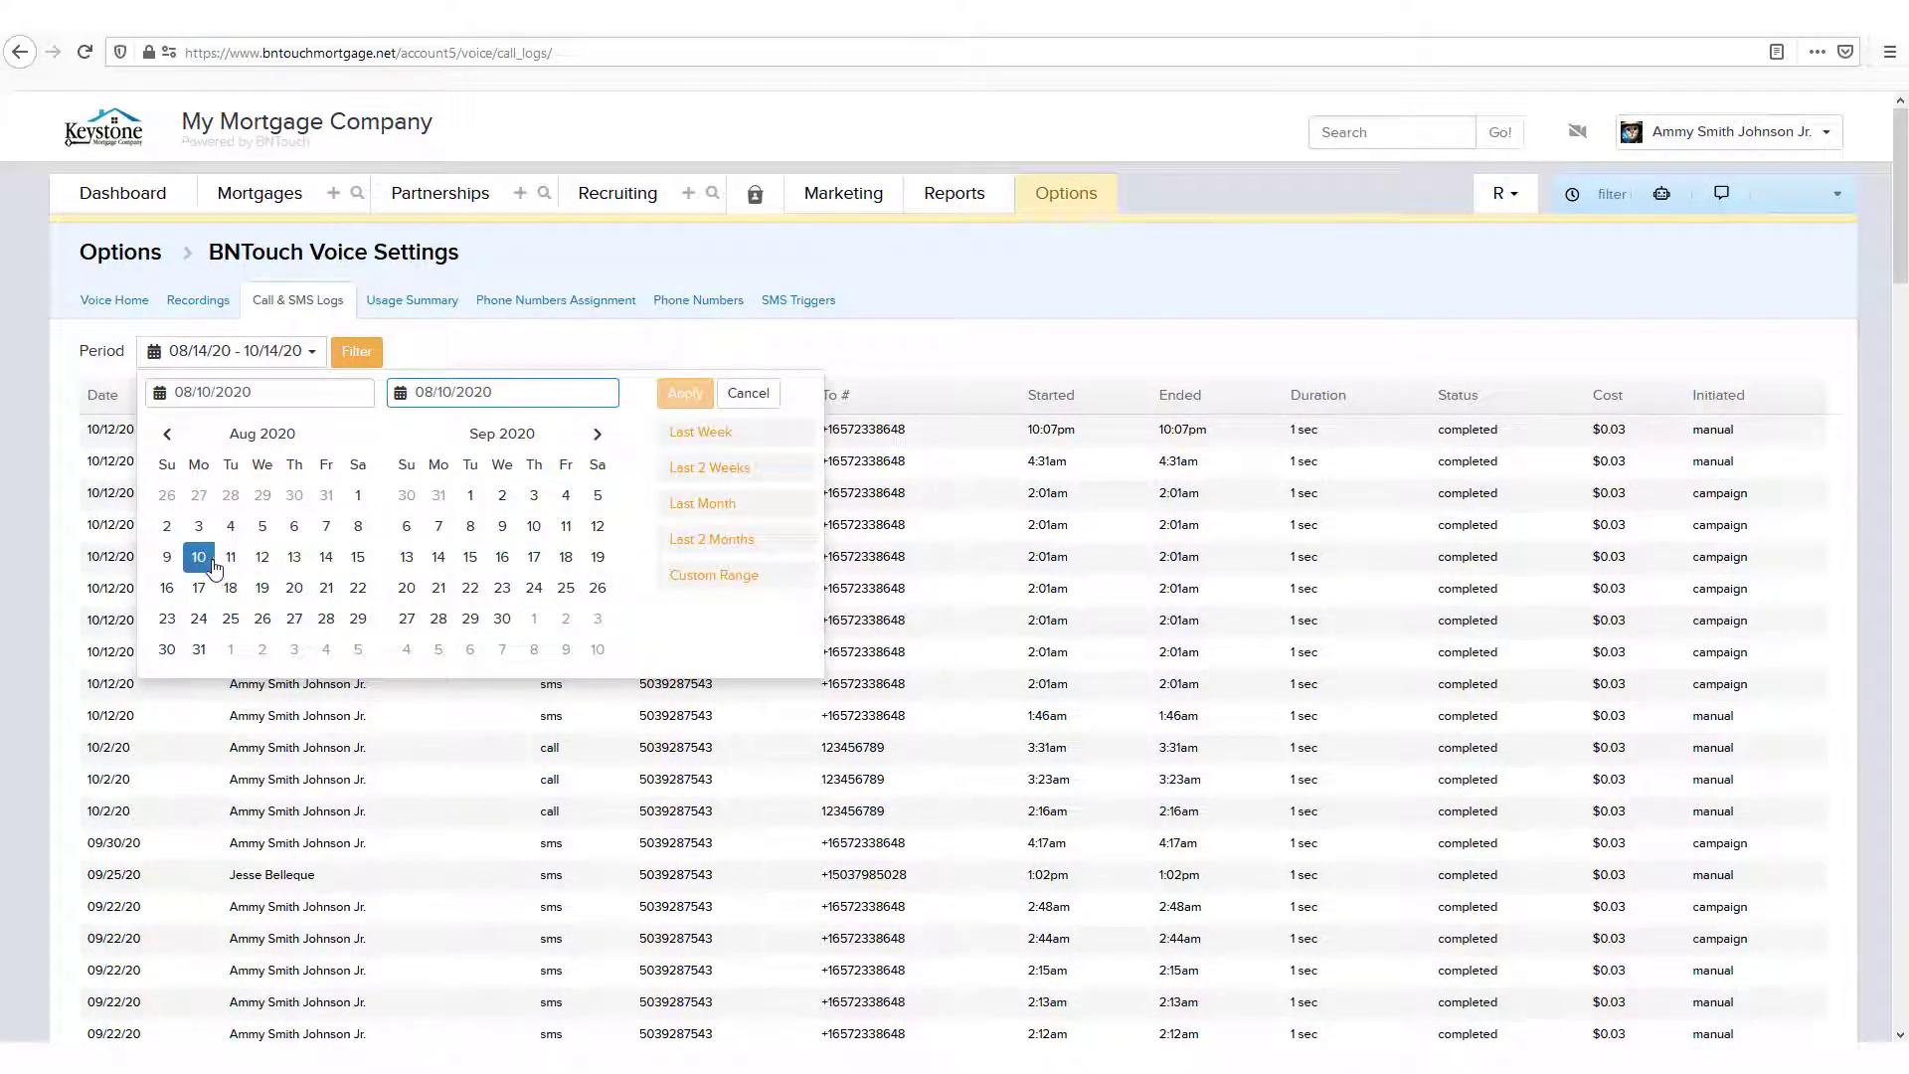
{"action": "left_click", "coordinate": [568, 597]}
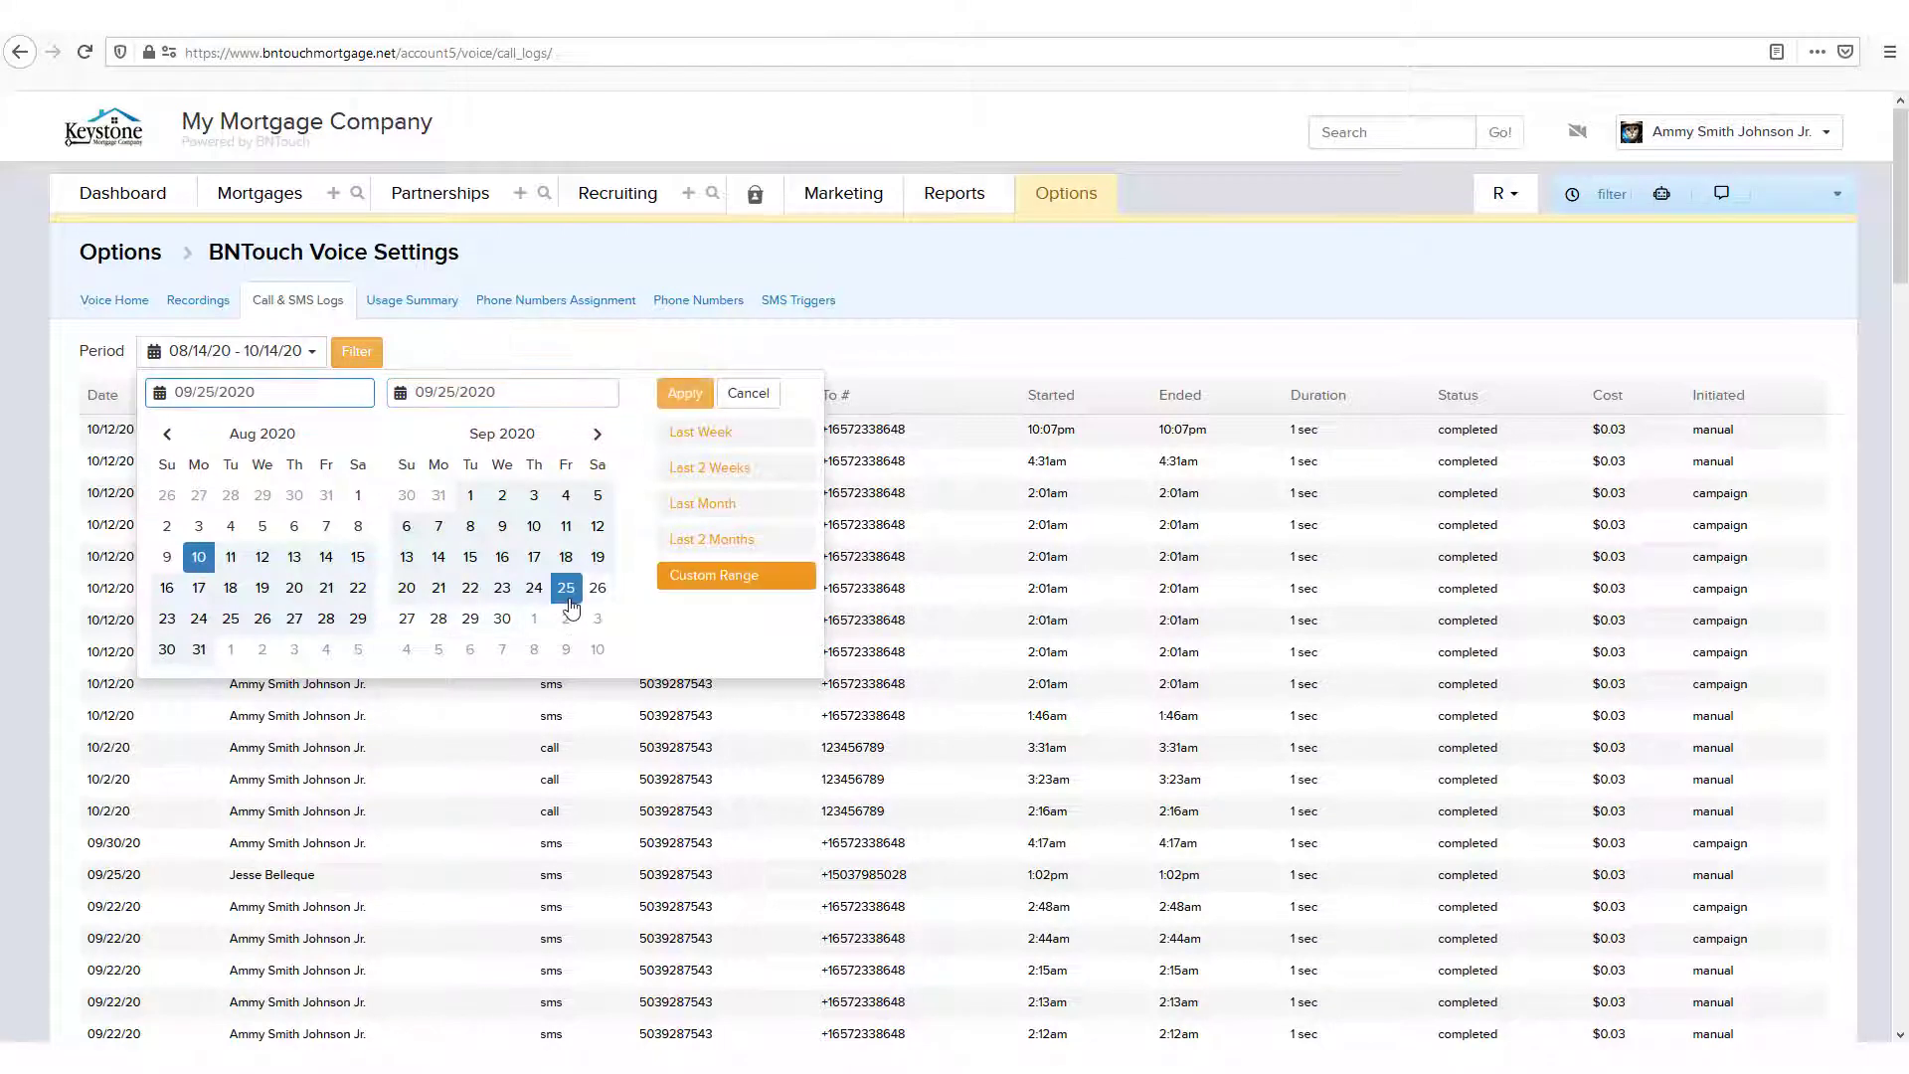
{"action": "left_click", "coordinate": [684, 397]}
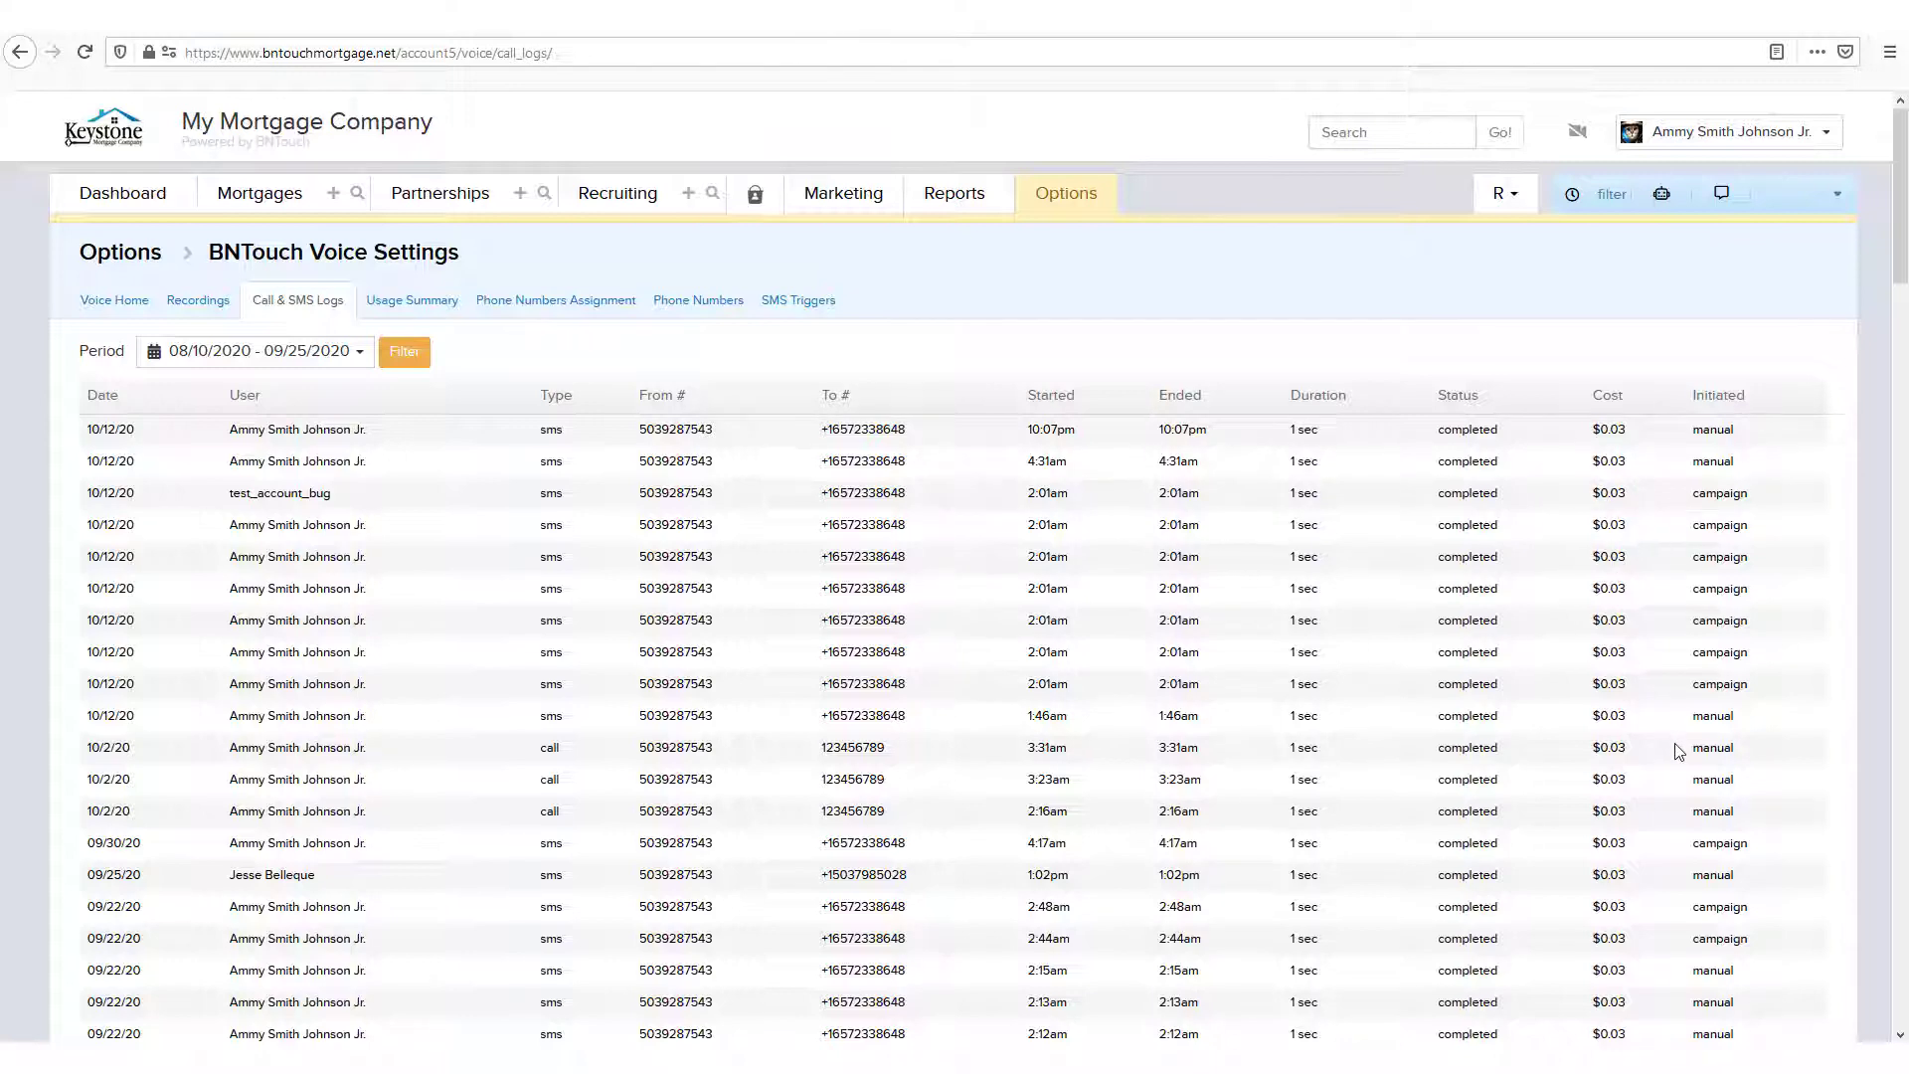
{"action": "scroll", "coordinate": [1672, 747], "scroll_direction": "down", "scroll_amount": 2}
{"action": "scroll", "coordinate": [1671, 746], "scroll_direction": "down", "scroll_amount": 5}
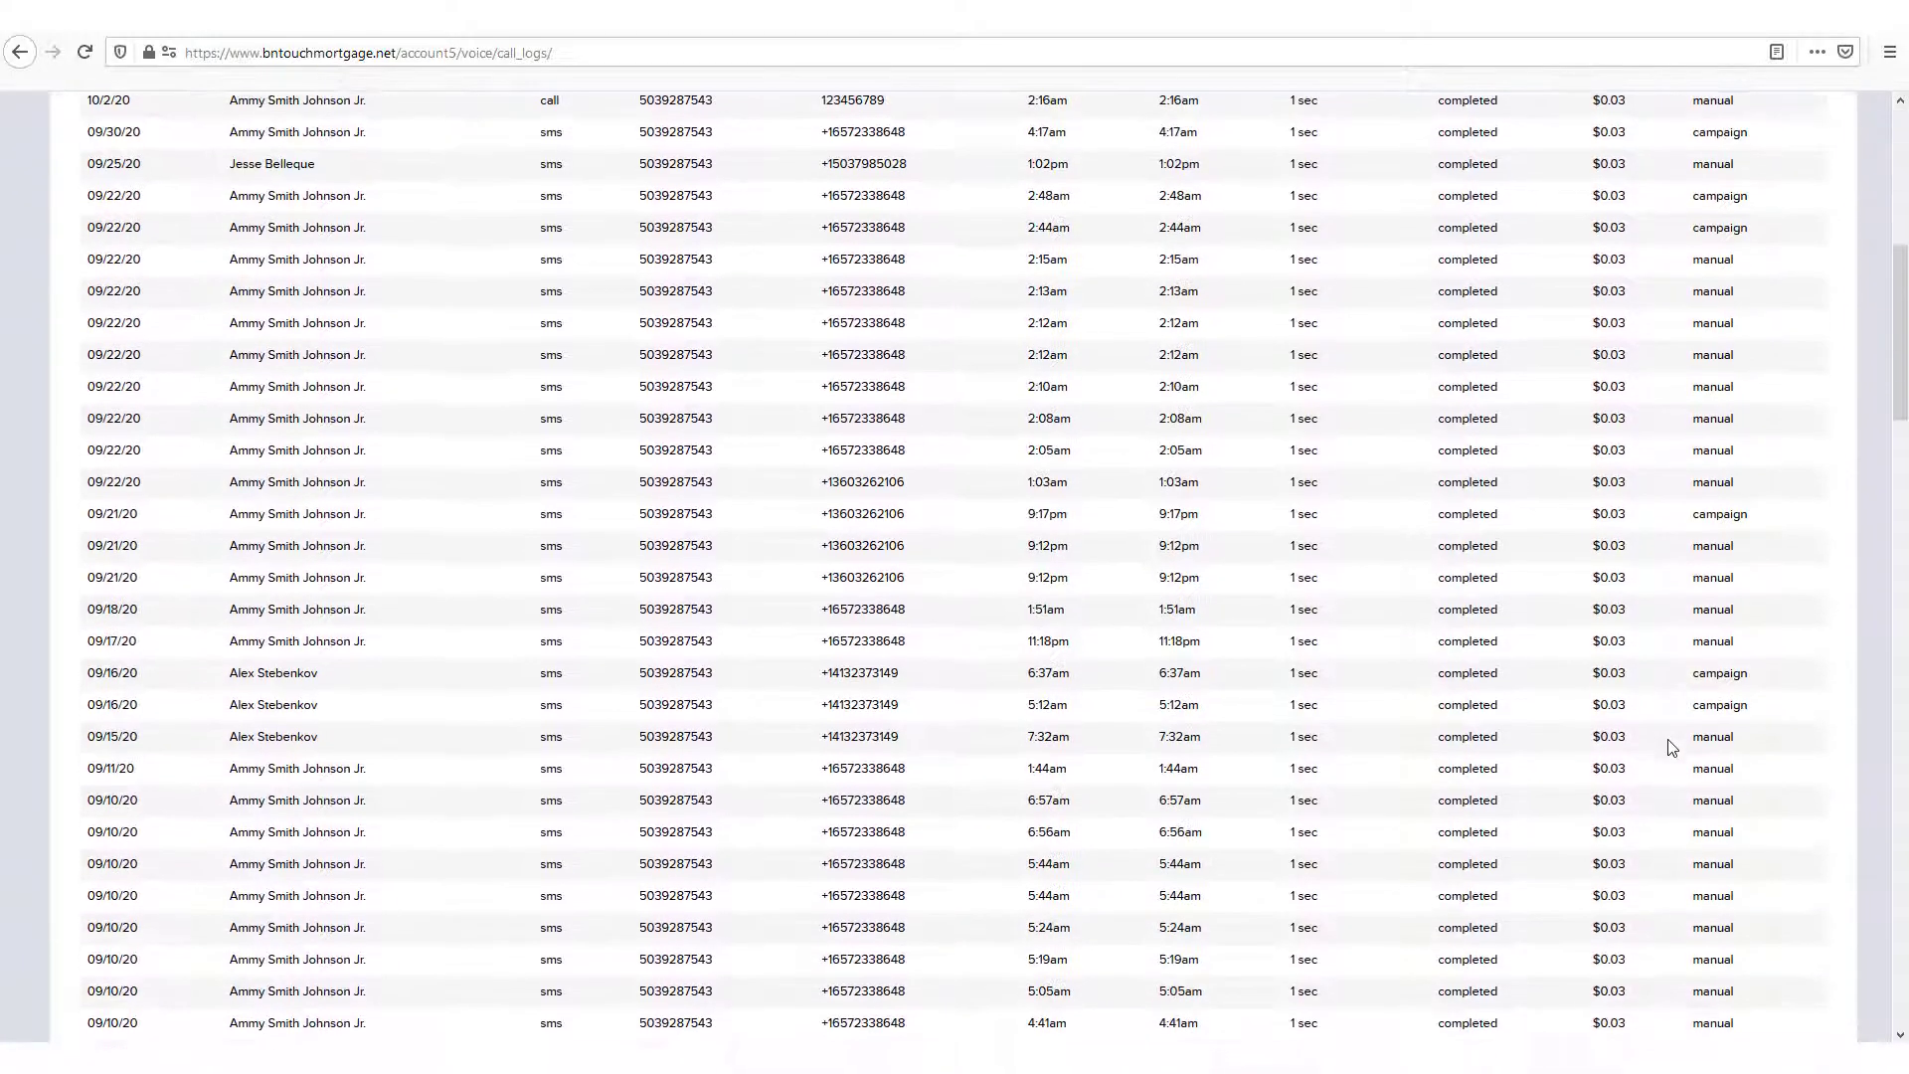
{"action": "scroll", "coordinate": [1672, 748], "scroll_direction": "down", "scroll_amount": 5}
{"action": "scroll", "coordinate": [1670, 746], "scroll_direction": "down", "scroll_amount": 5}
{"action": "scroll", "coordinate": [1671, 748], "scroll_direction": "down", "scroll_amount": 5}
{"action": "scroll", "coordinate": [1671, 747], "scroll_direction": "down", "scroll_amount": 5}
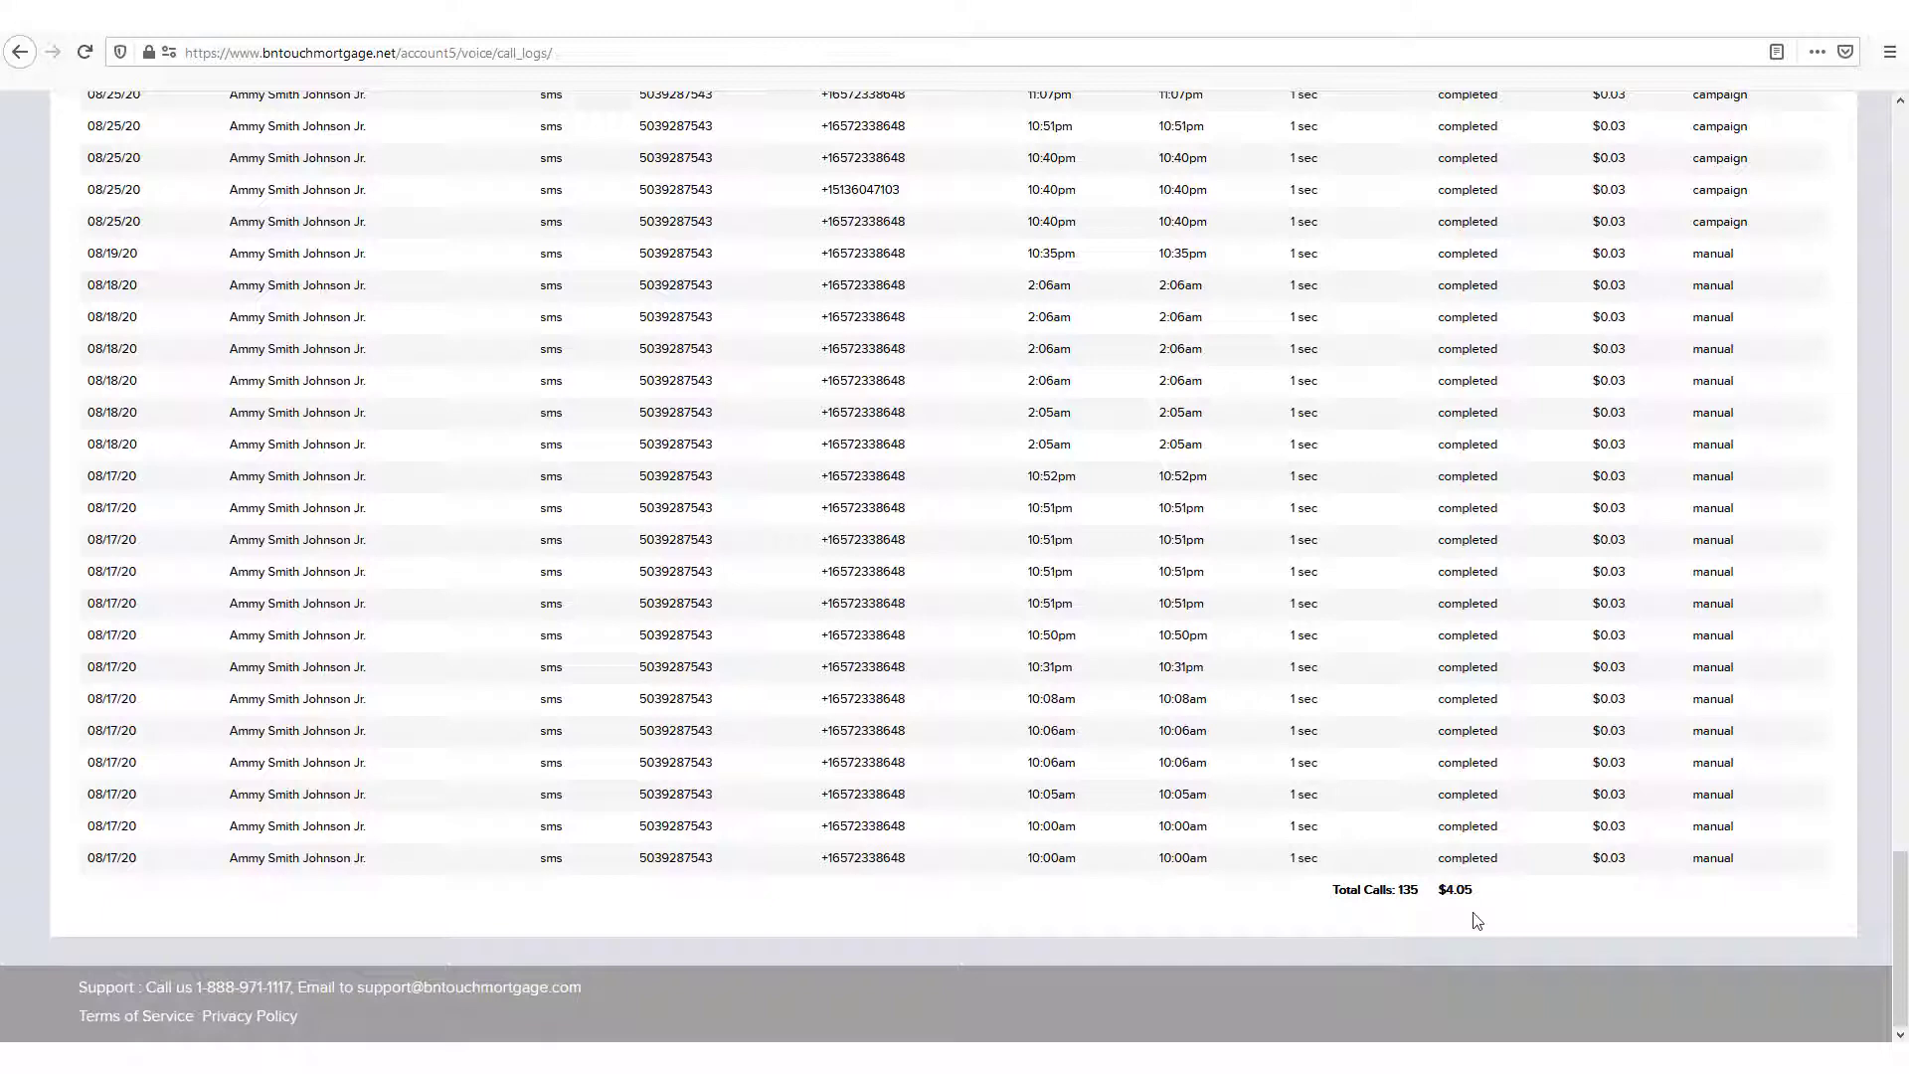
{"action": "left_click_drag", "start_coordinate": [1901, 940], "coordinate": [1905, 119]}
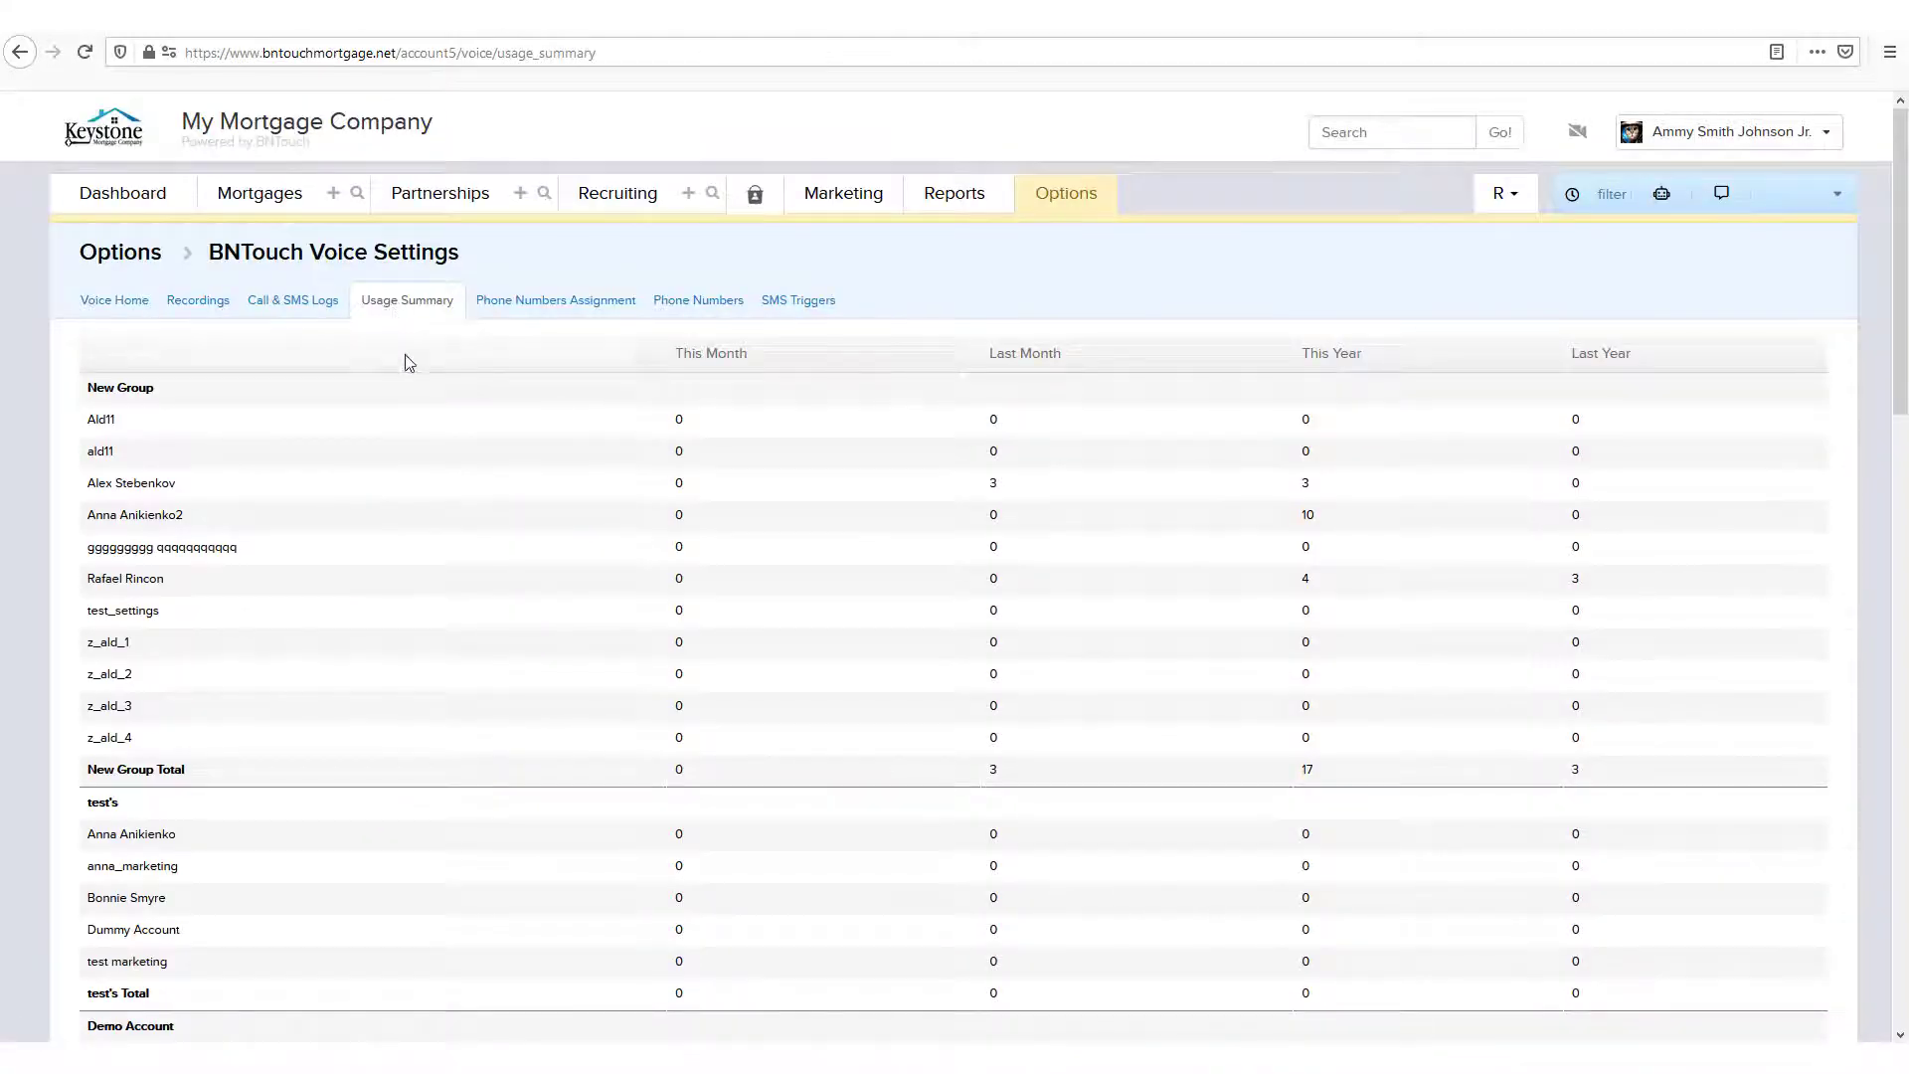
{"action": "scroll", "coordinate": [44, 583], "scroll_direction": "down", "scroll_amount": 1}
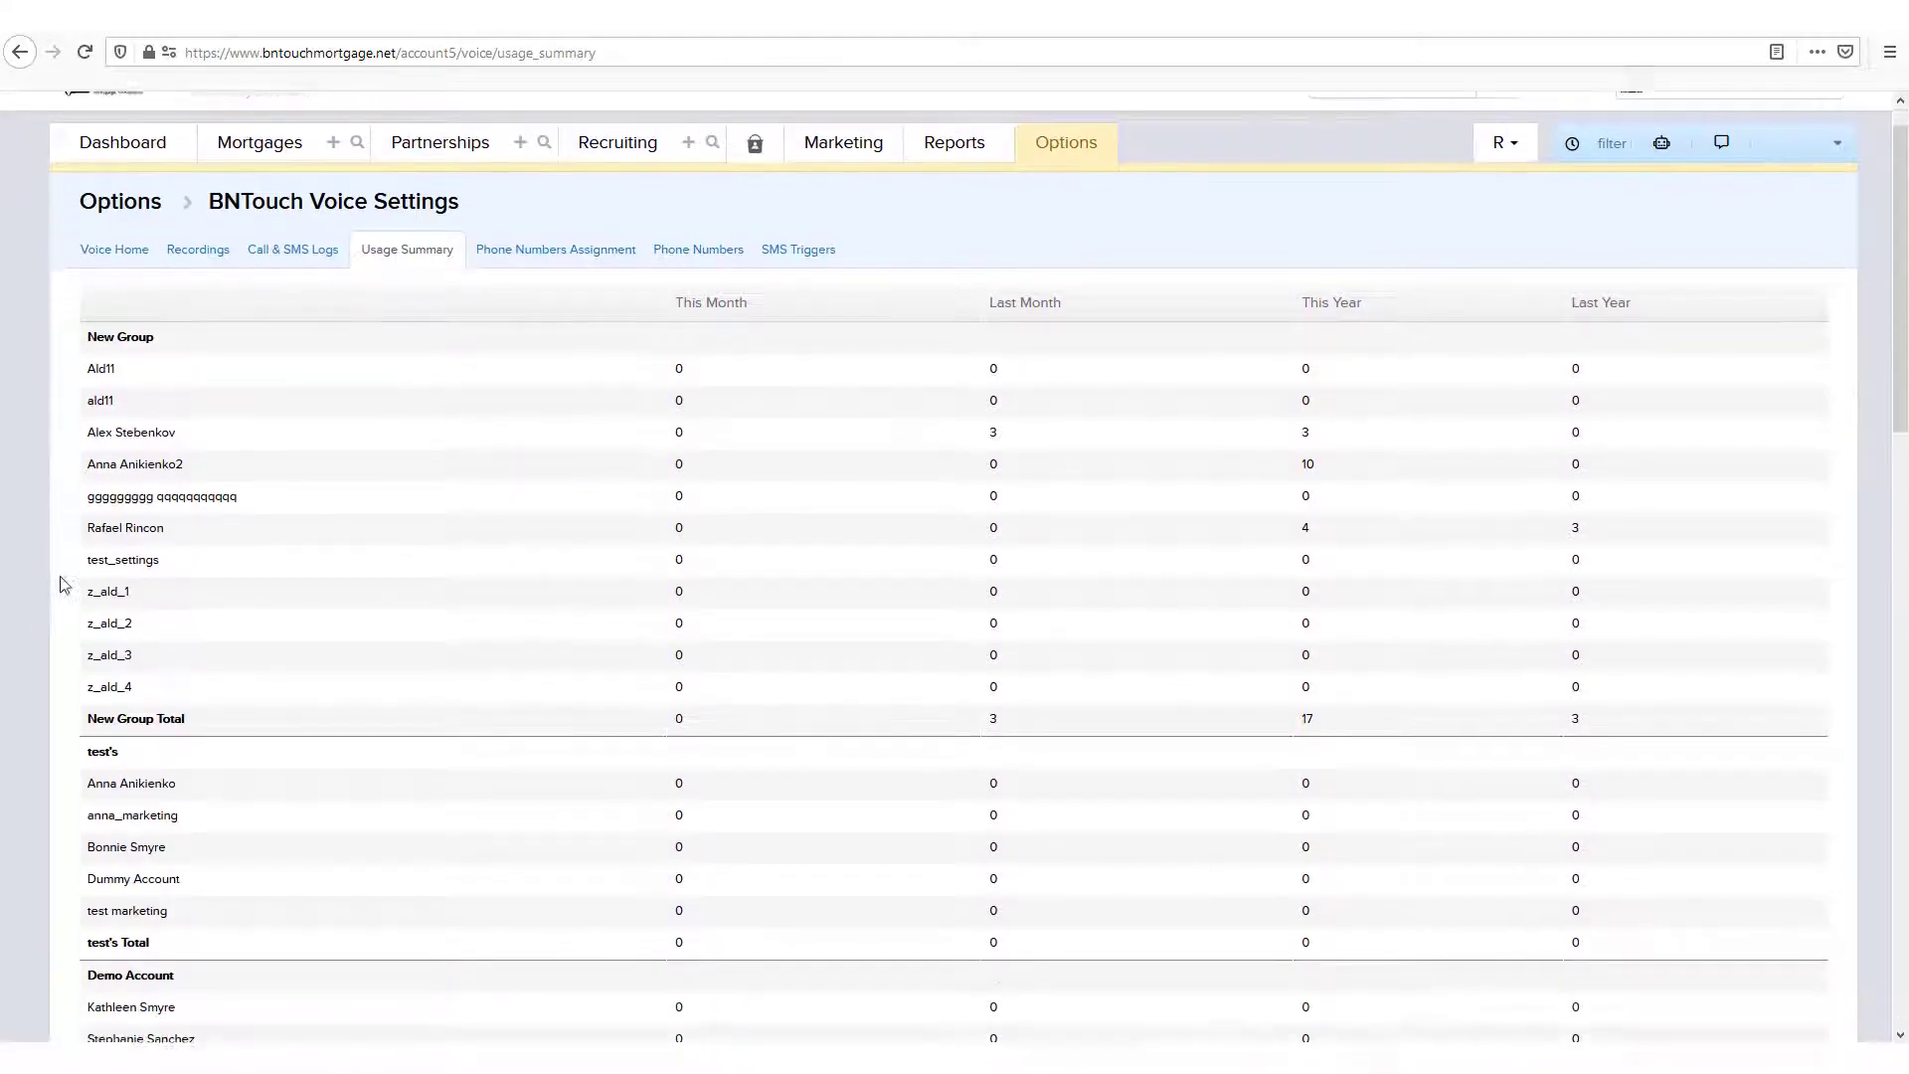
{"action": "scroll", "coordinate": [52, 583], "scroll_direction": "down", "scroll_amount": 2}
{"action": "scroll", "coordinate": [69, 585], "scroll_direction": "down", "scroll_amount": 2}
{"action": "scroll", "coordinate": [392, 493], "scroll_direction": "down", "scroll_amount": 2}
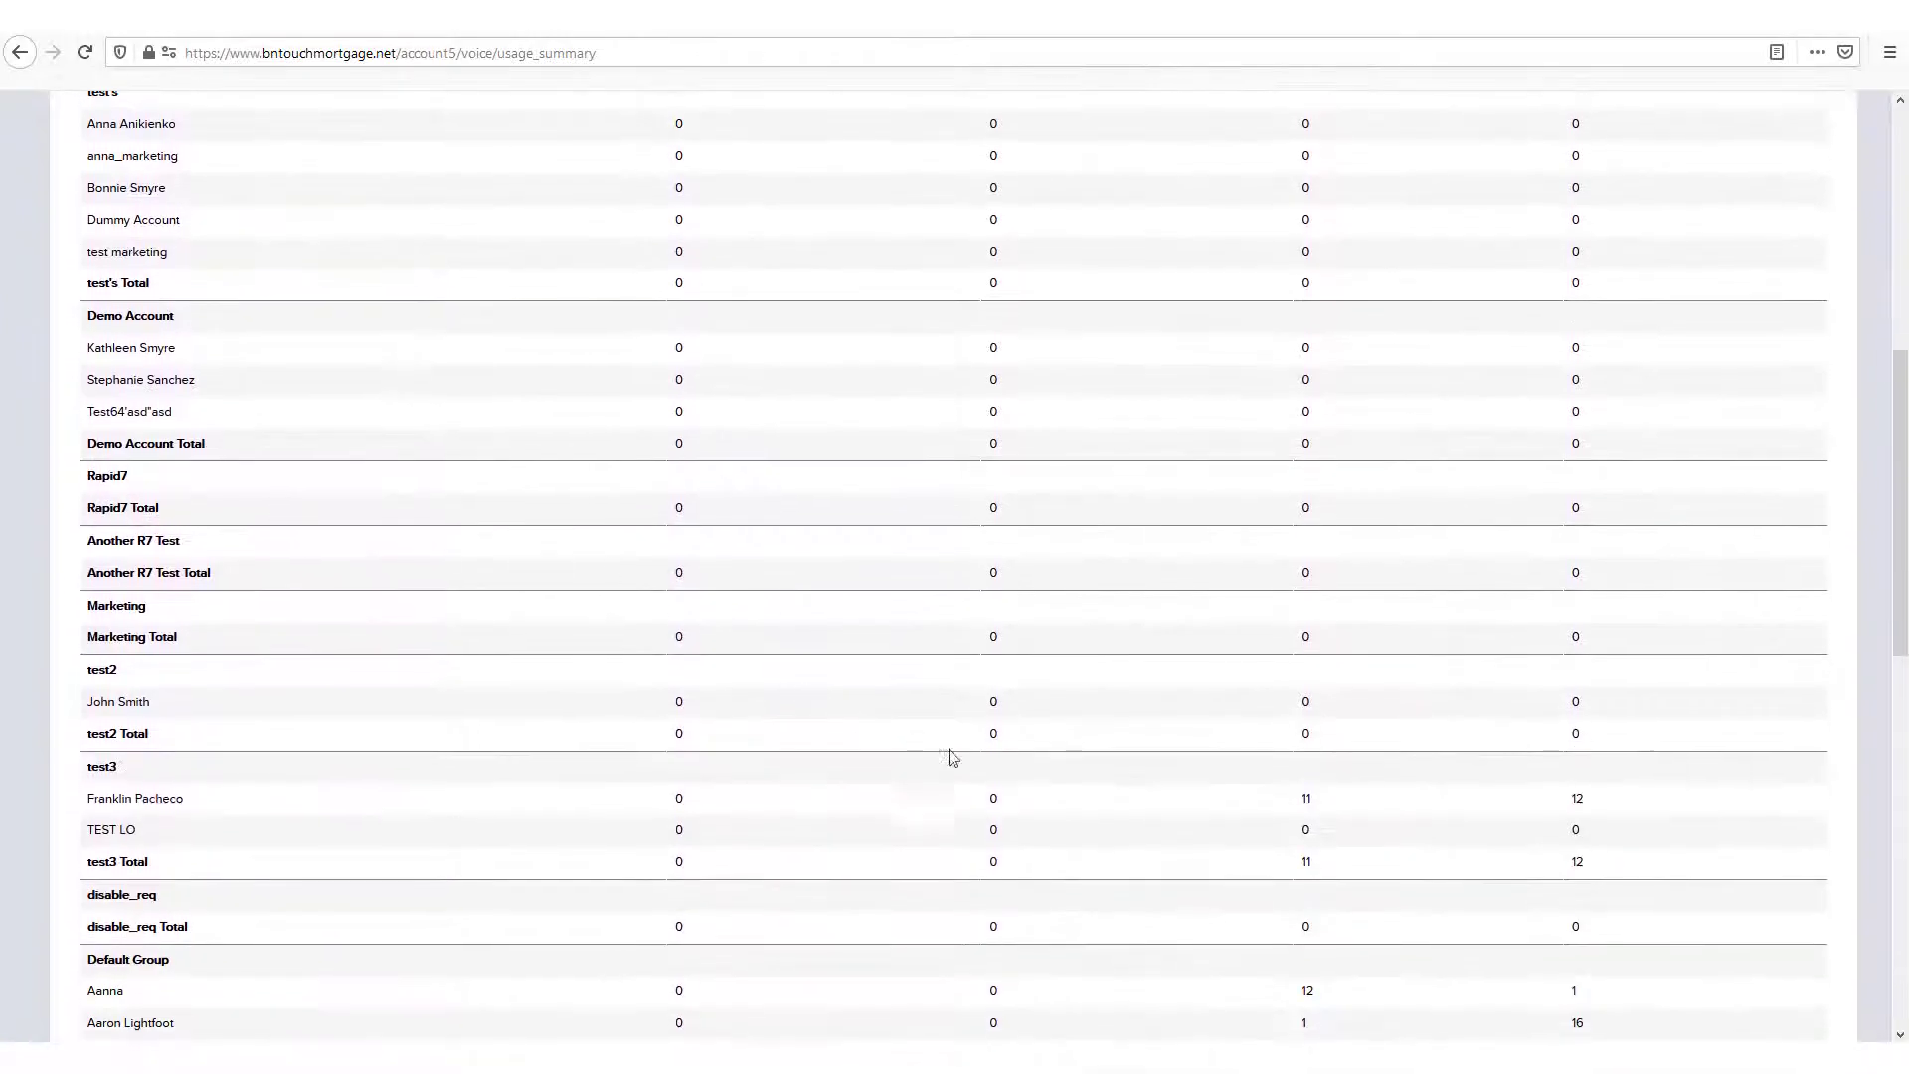
{"action": "scroll", "coordinate": [1243, 780], "scroll_direction": "down", "scroll_amount": 4}
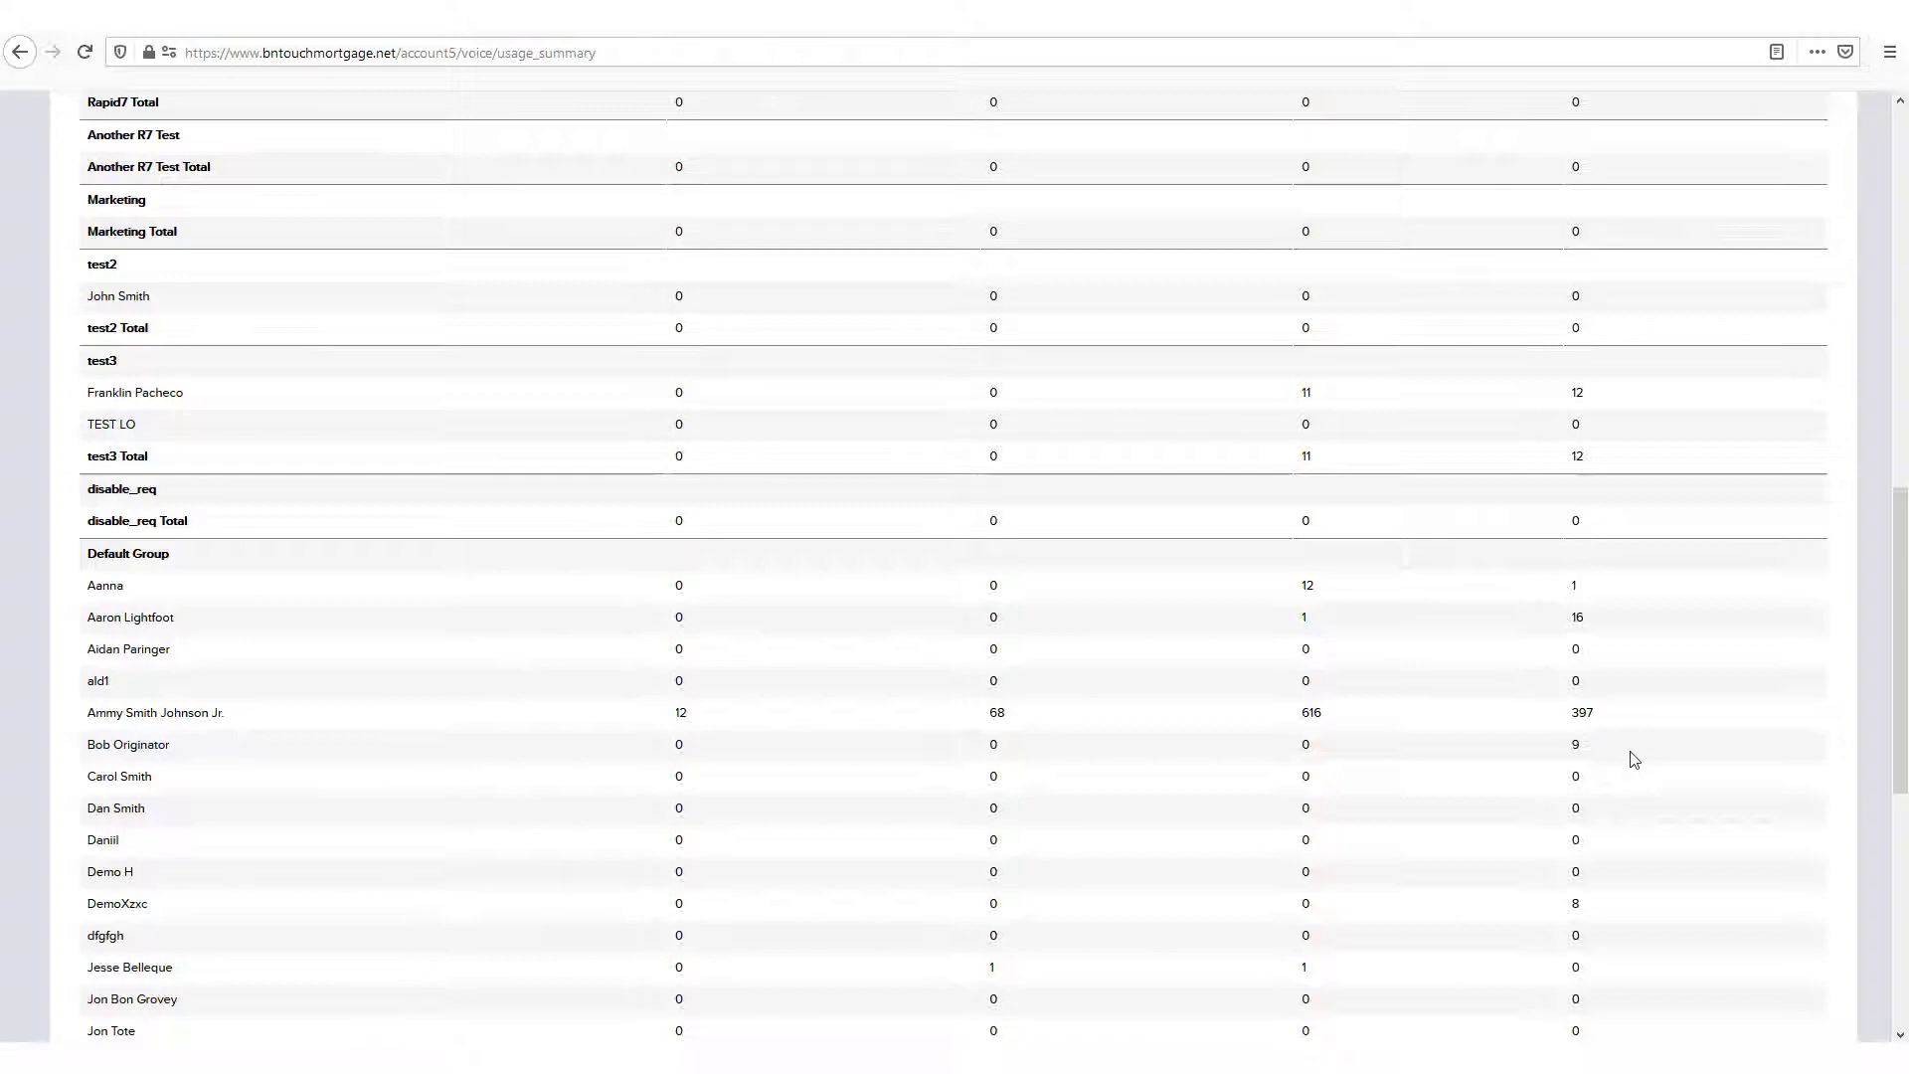
{"action": "scroll", "coordinate": [1631, 757], "scroll_direction": "up", "scroll_amount": 2}
{"action": "scroll", "coordinate": [1632, 758], "scroll_direction": "up", "scroll_amount": 4}
{"action": "scroll", "coordinate": [1631, 757], "scroll_direction": "up", "scroll_amount": 1}
{"action": "scroll", "coordinate": [1631, 757], "scroll_direction": "up", "scroll_amount": 3}
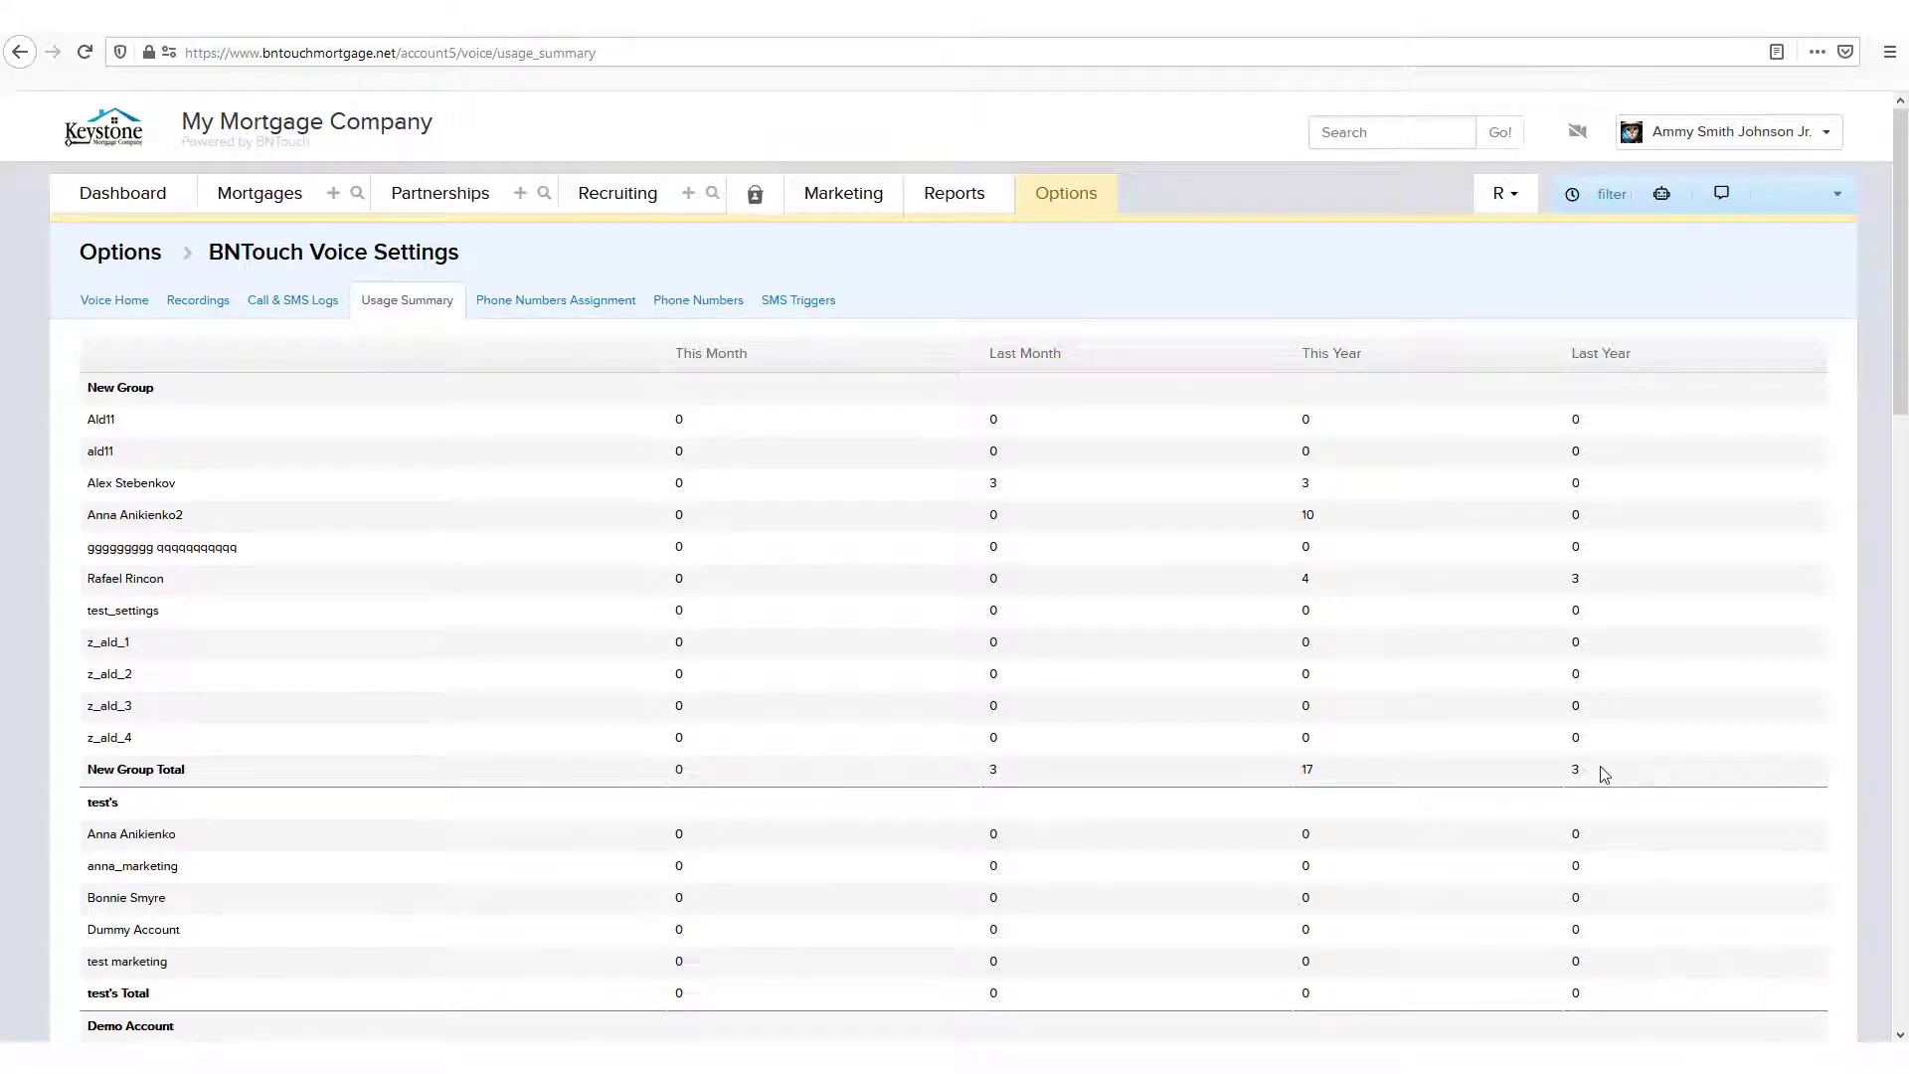
View the phone number assignments and preview a row's Assign Phone Number and Remove options without changes.
{"action": "left_click", "coordinate": [523, 302]}
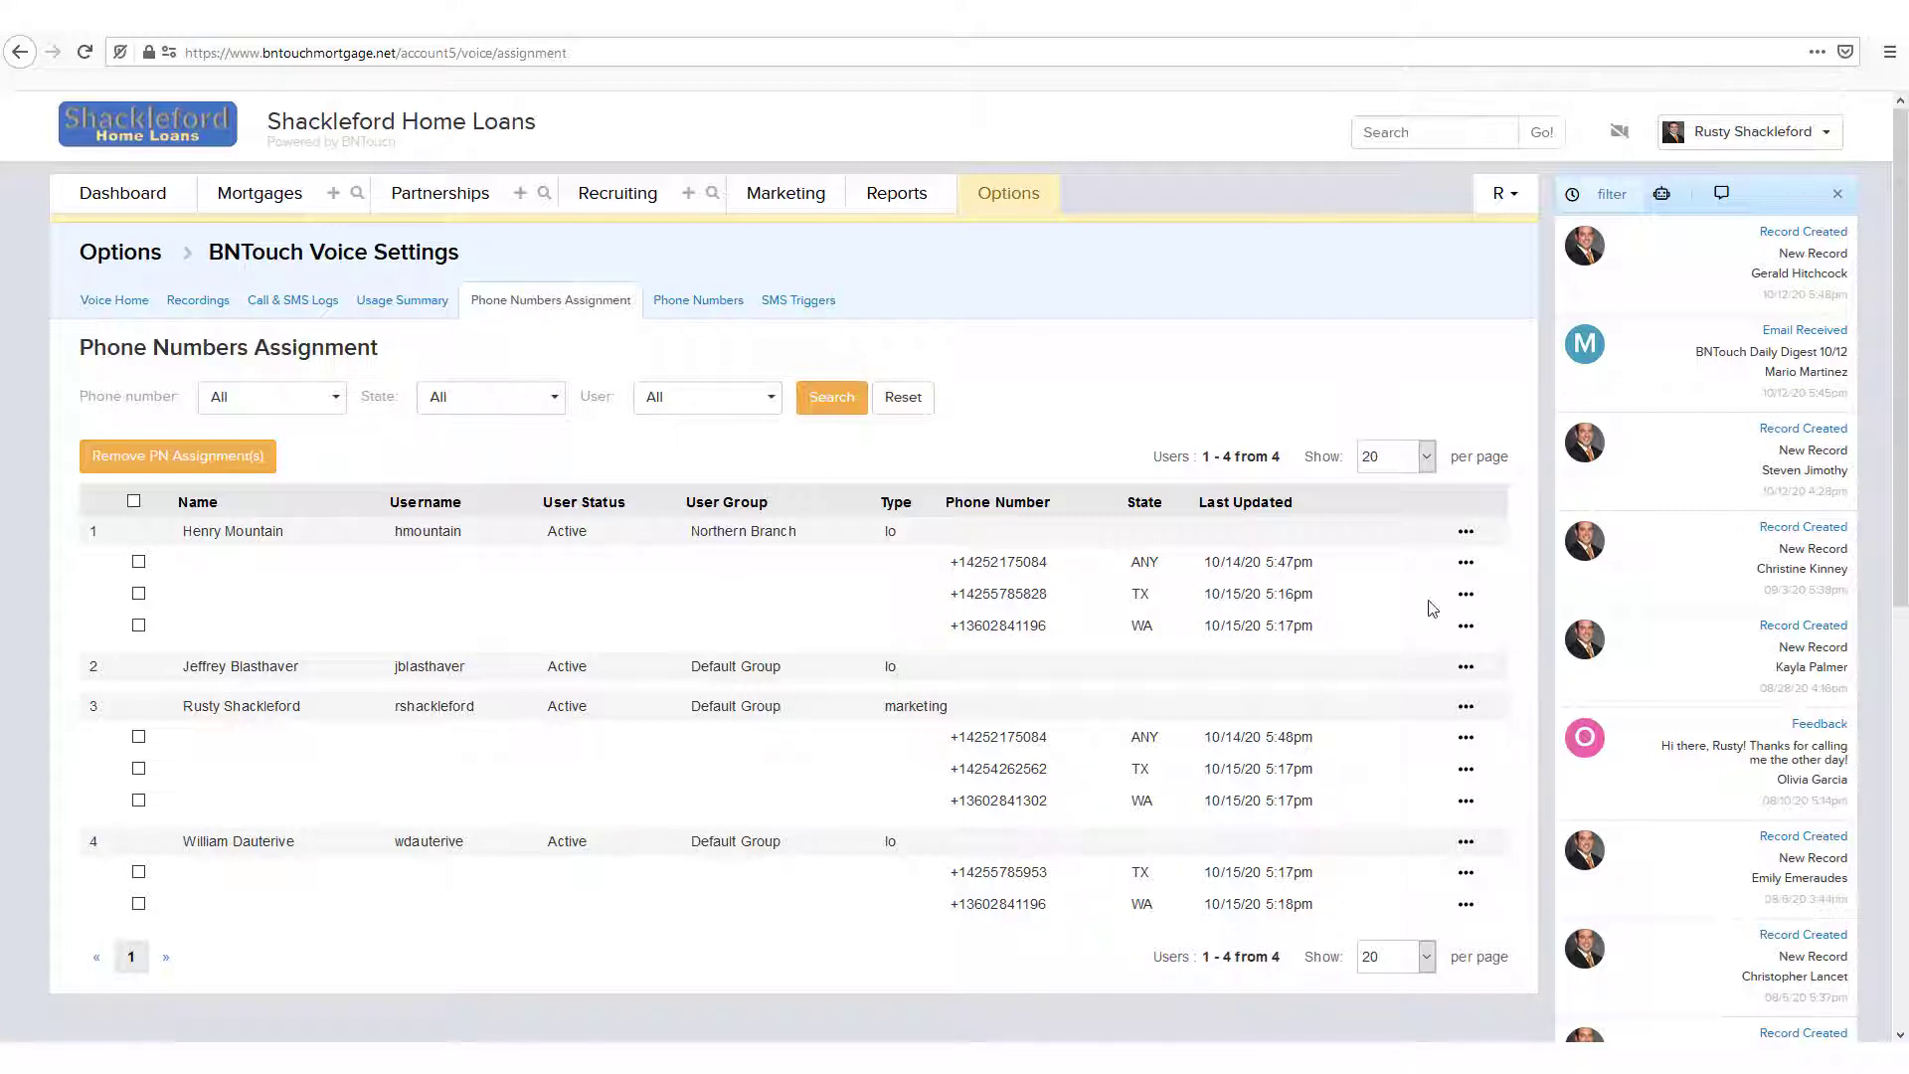
{"action": "left_click", "coordinate": [1466, 537]}
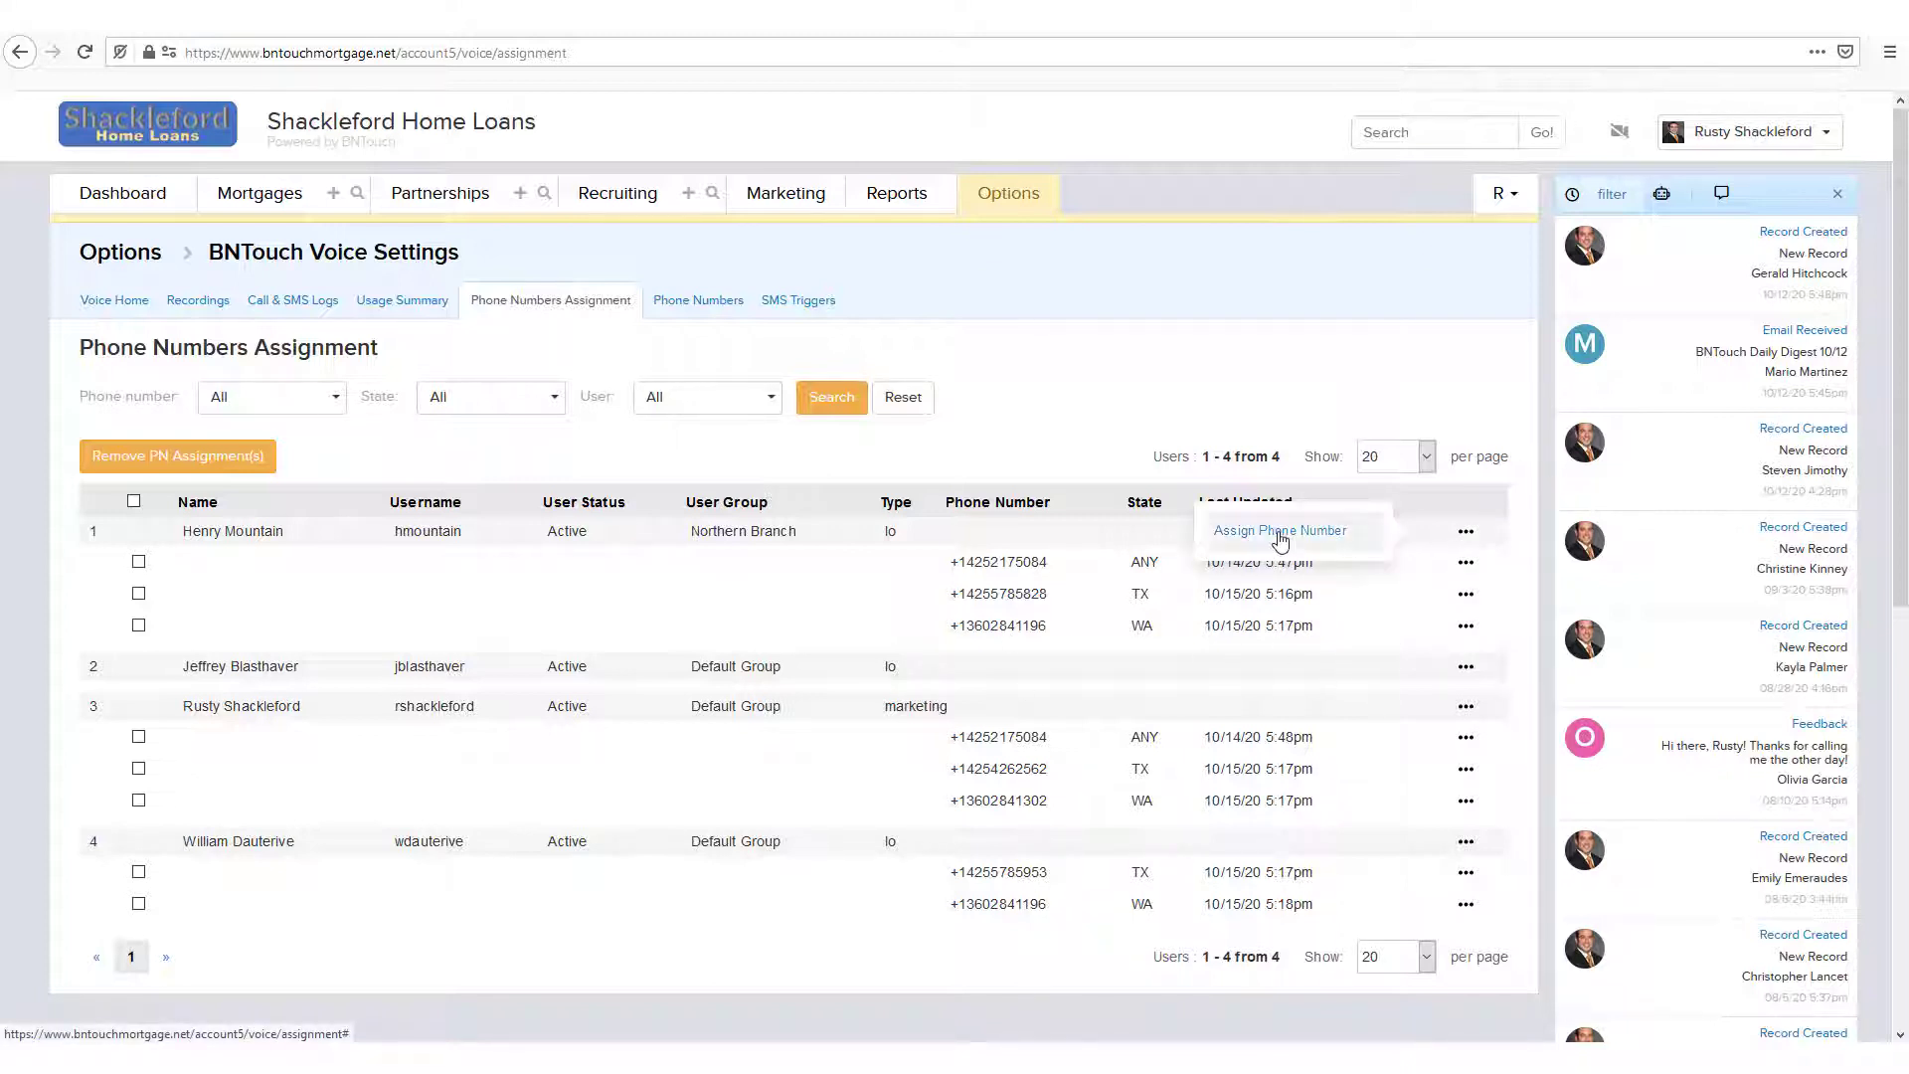
{"action": "left_click", "coordinate": [1424, 597]}
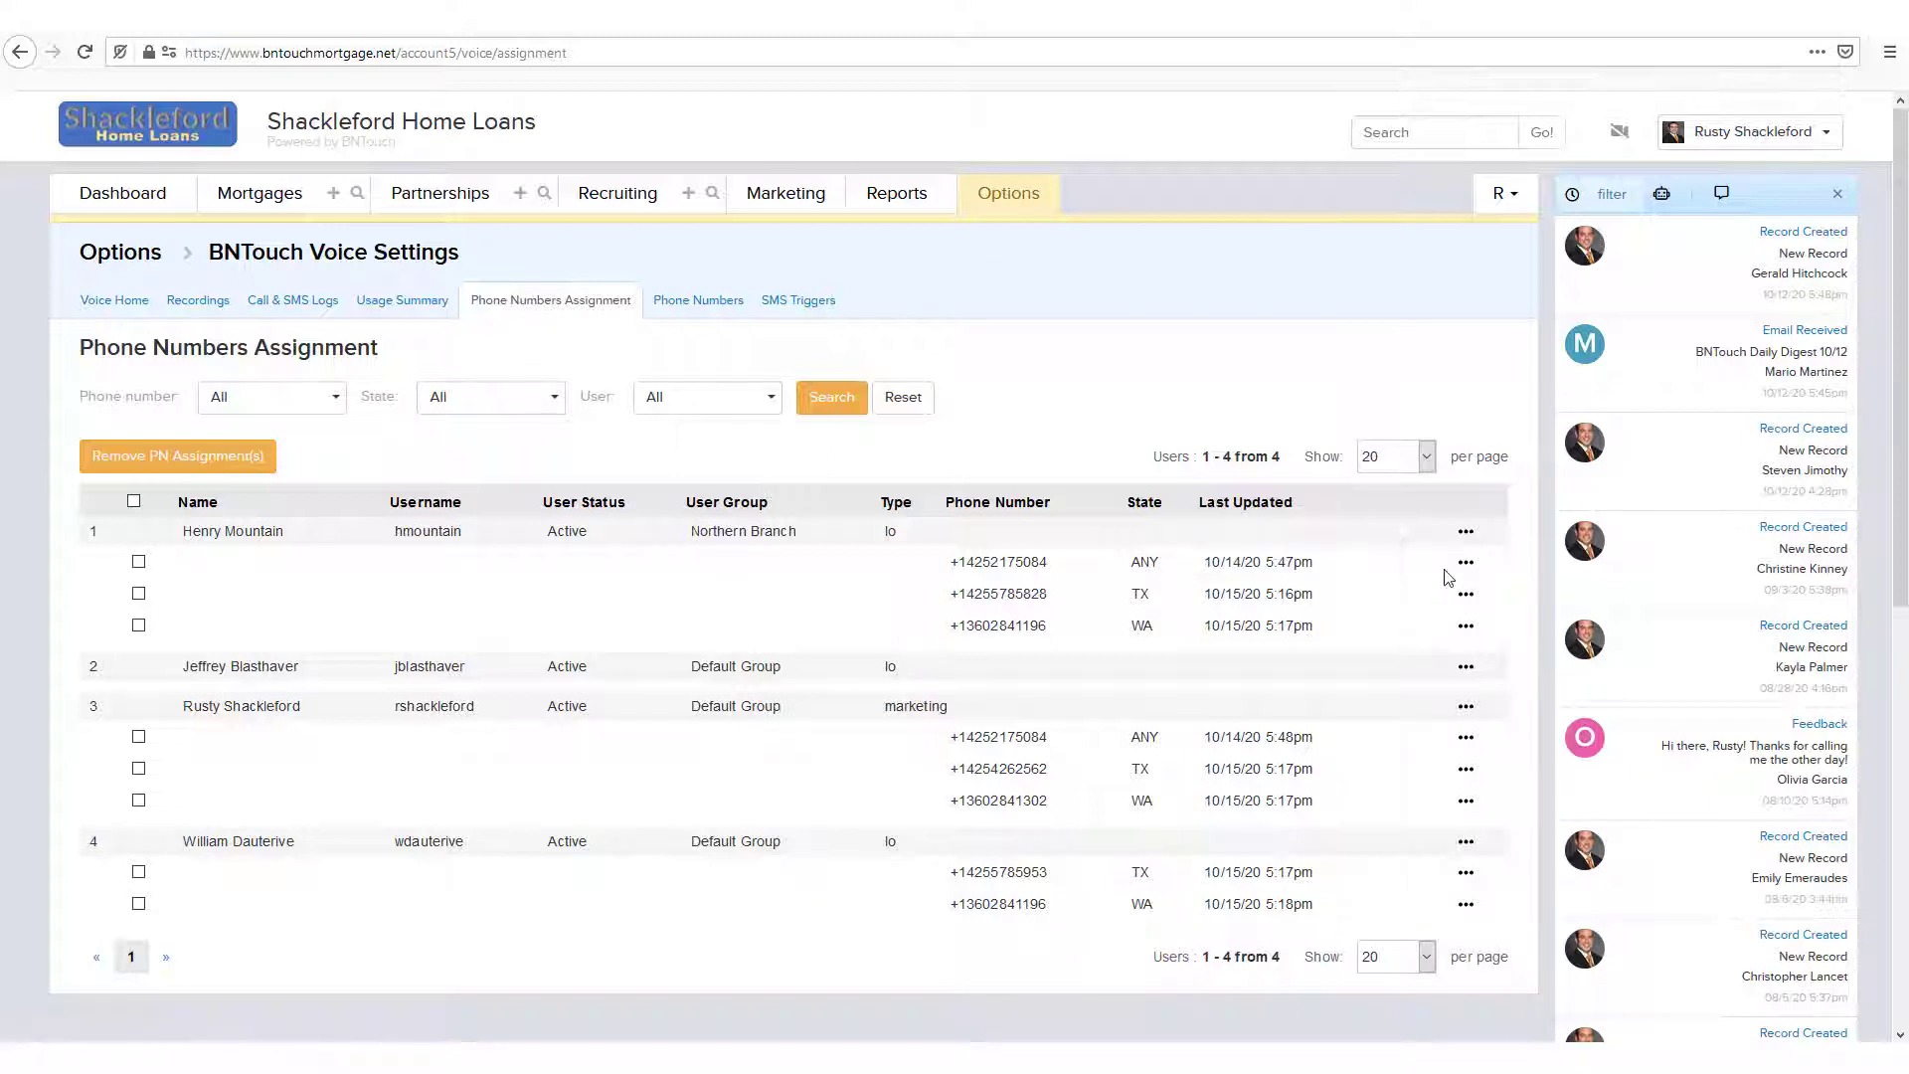
{"action": "left_click", "coordinate": [1467, 568]}
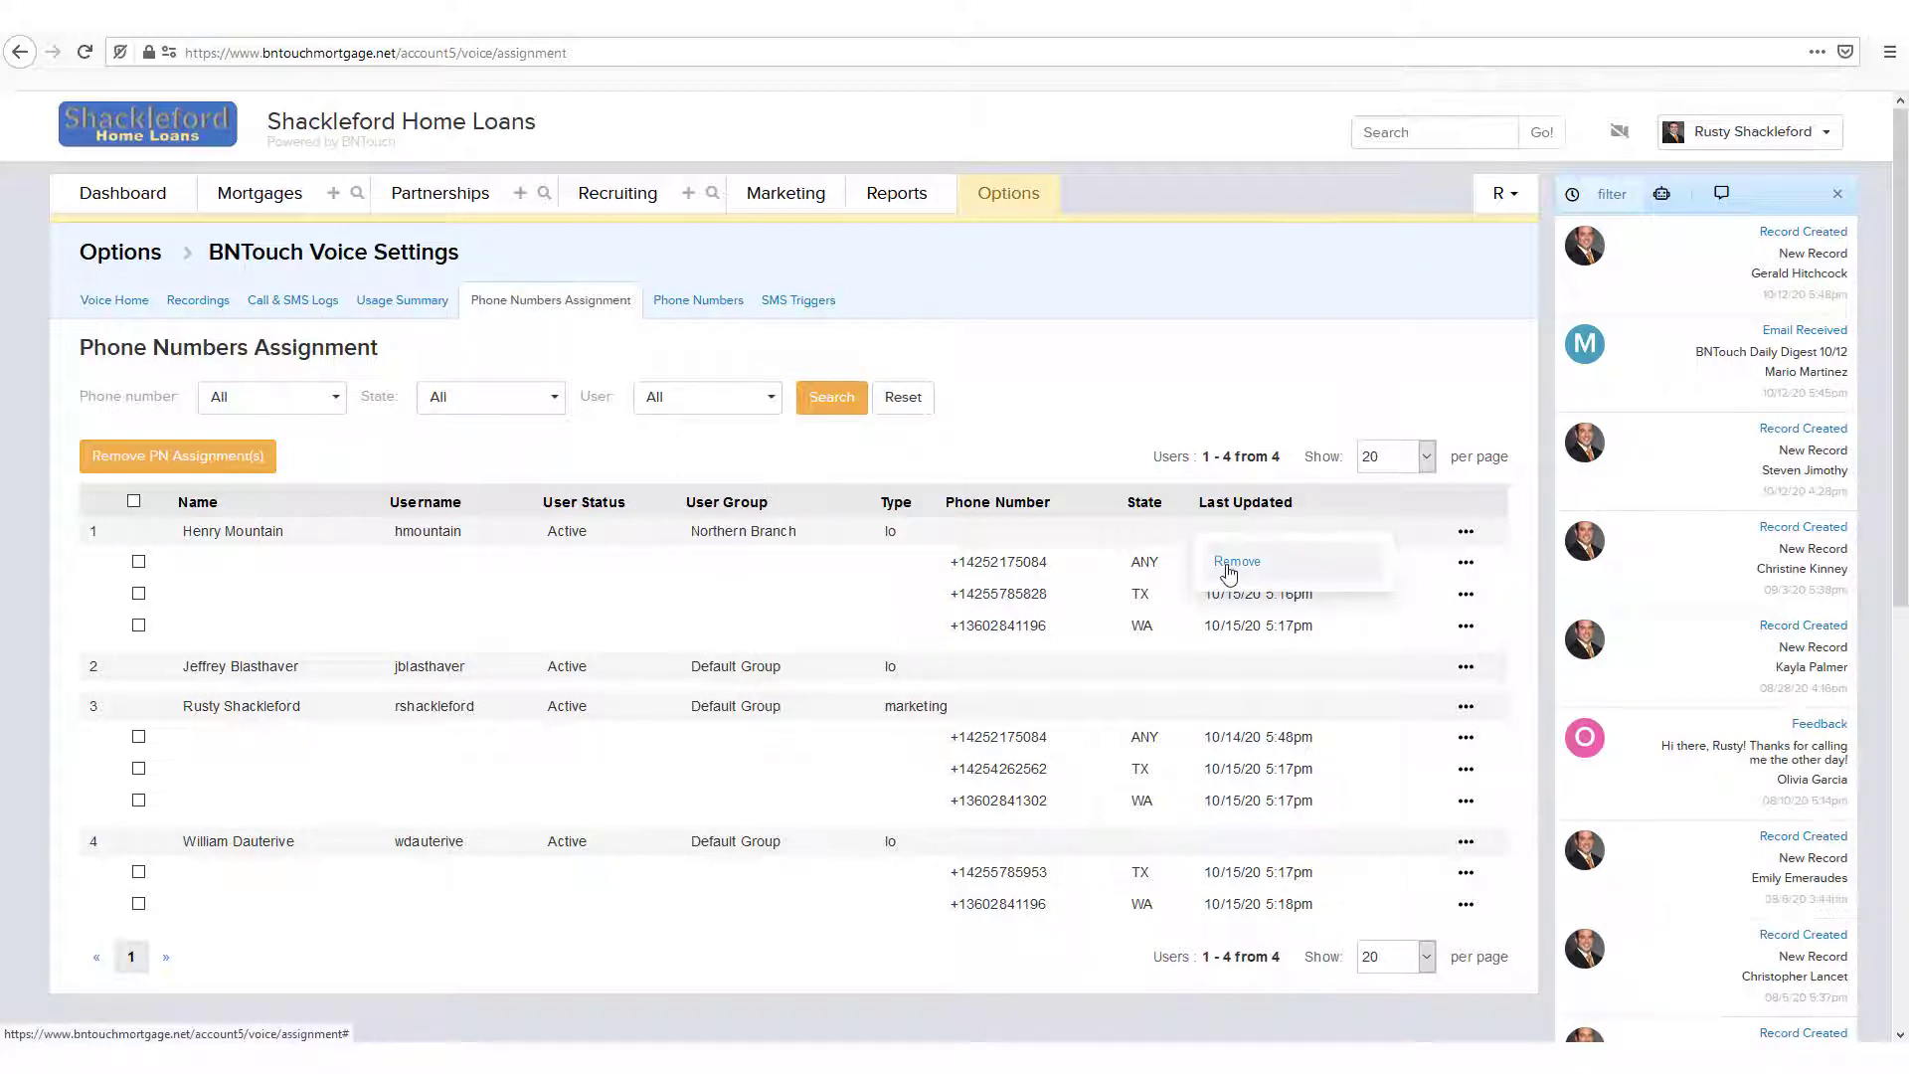
{"action": "left_click", "coordinate": [1190, 662]}
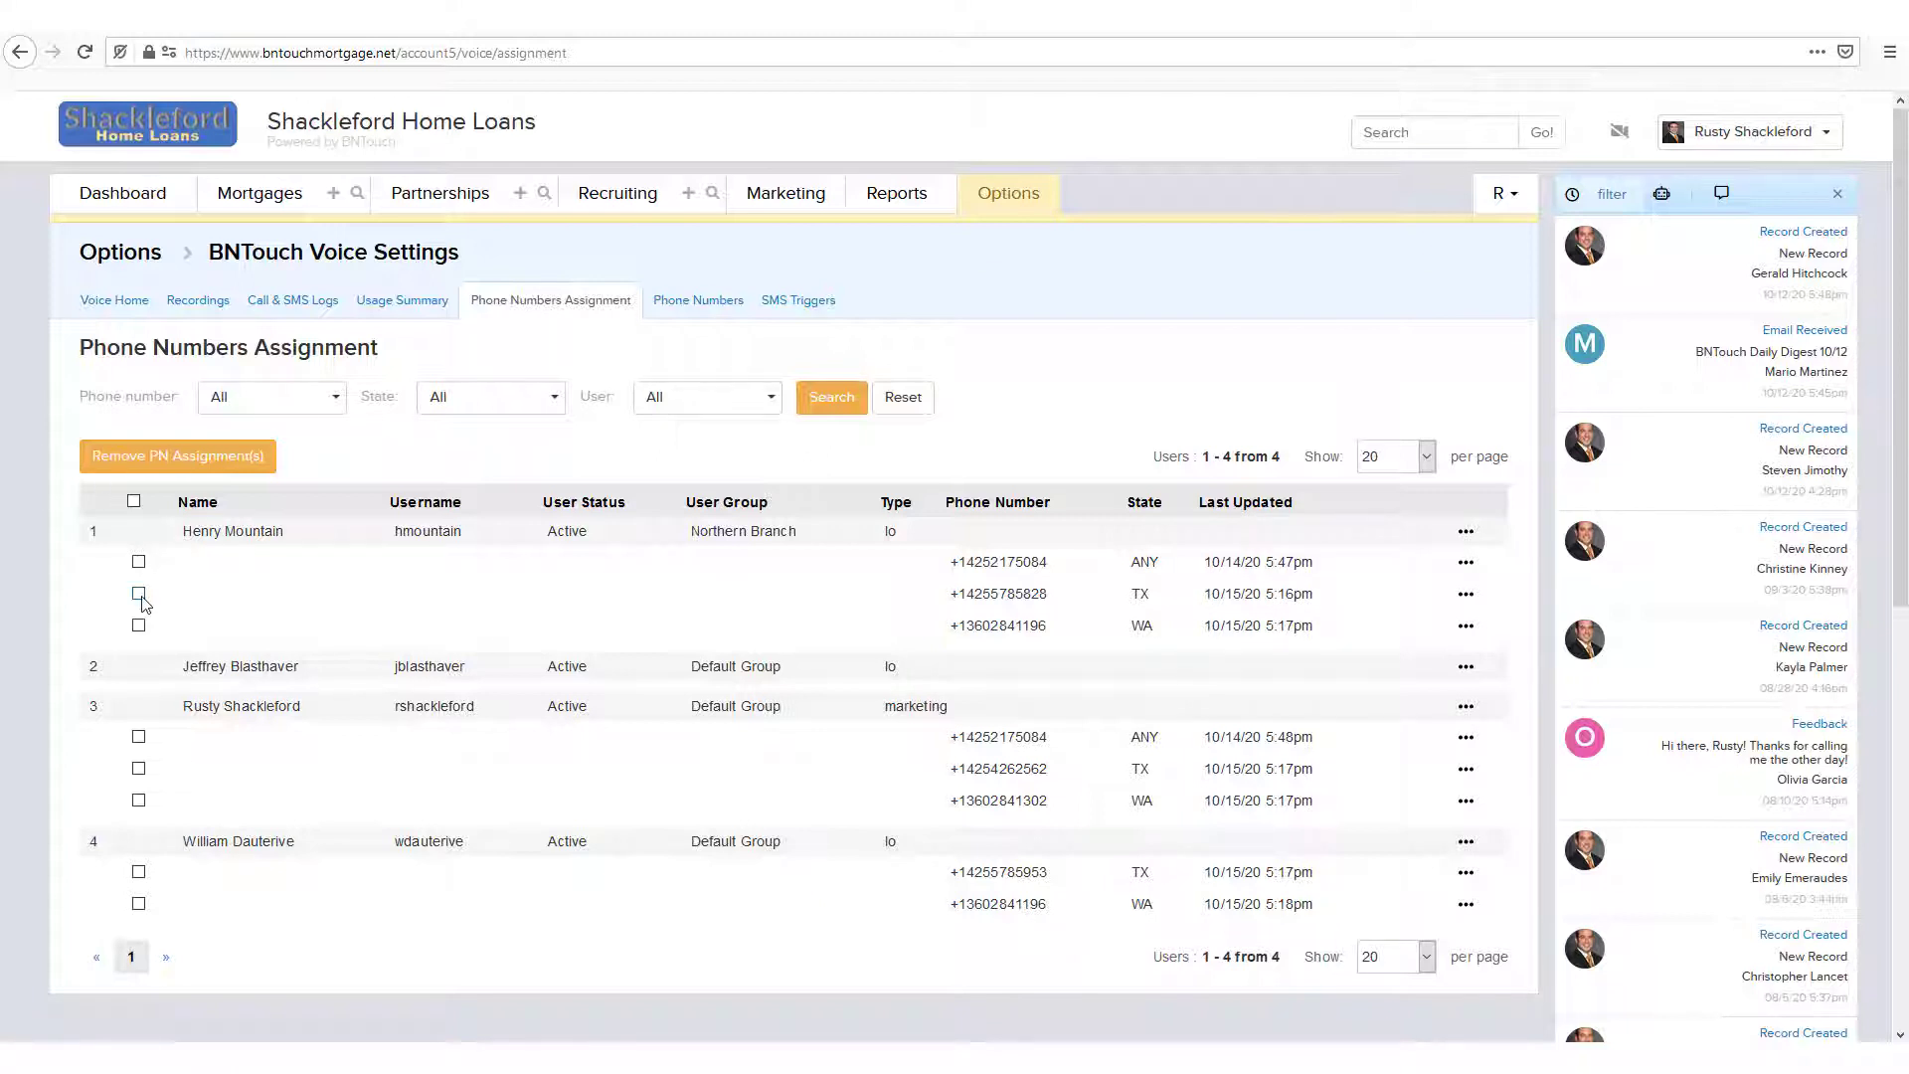
{"action": "left_click", "coordinate": [262, 396]}
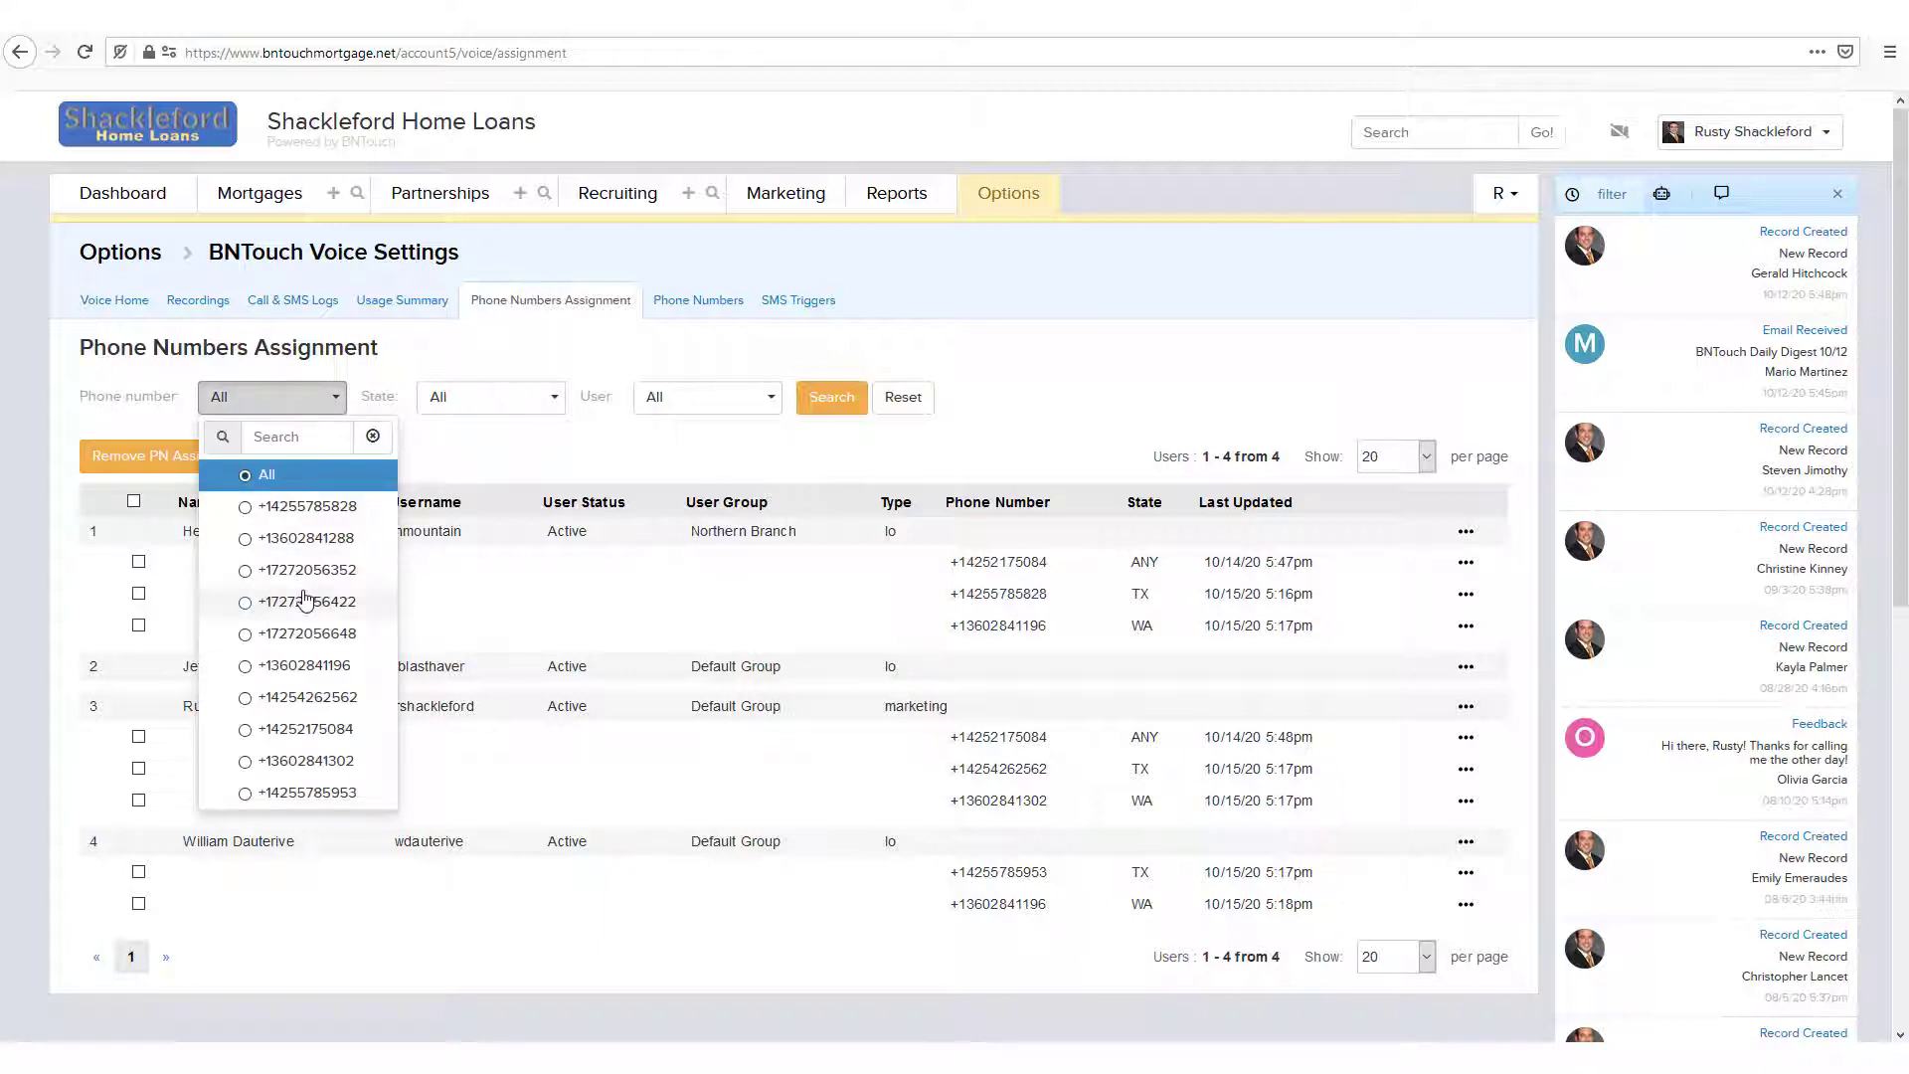
{"action": "left_click", "coordinate": [471, 413]}
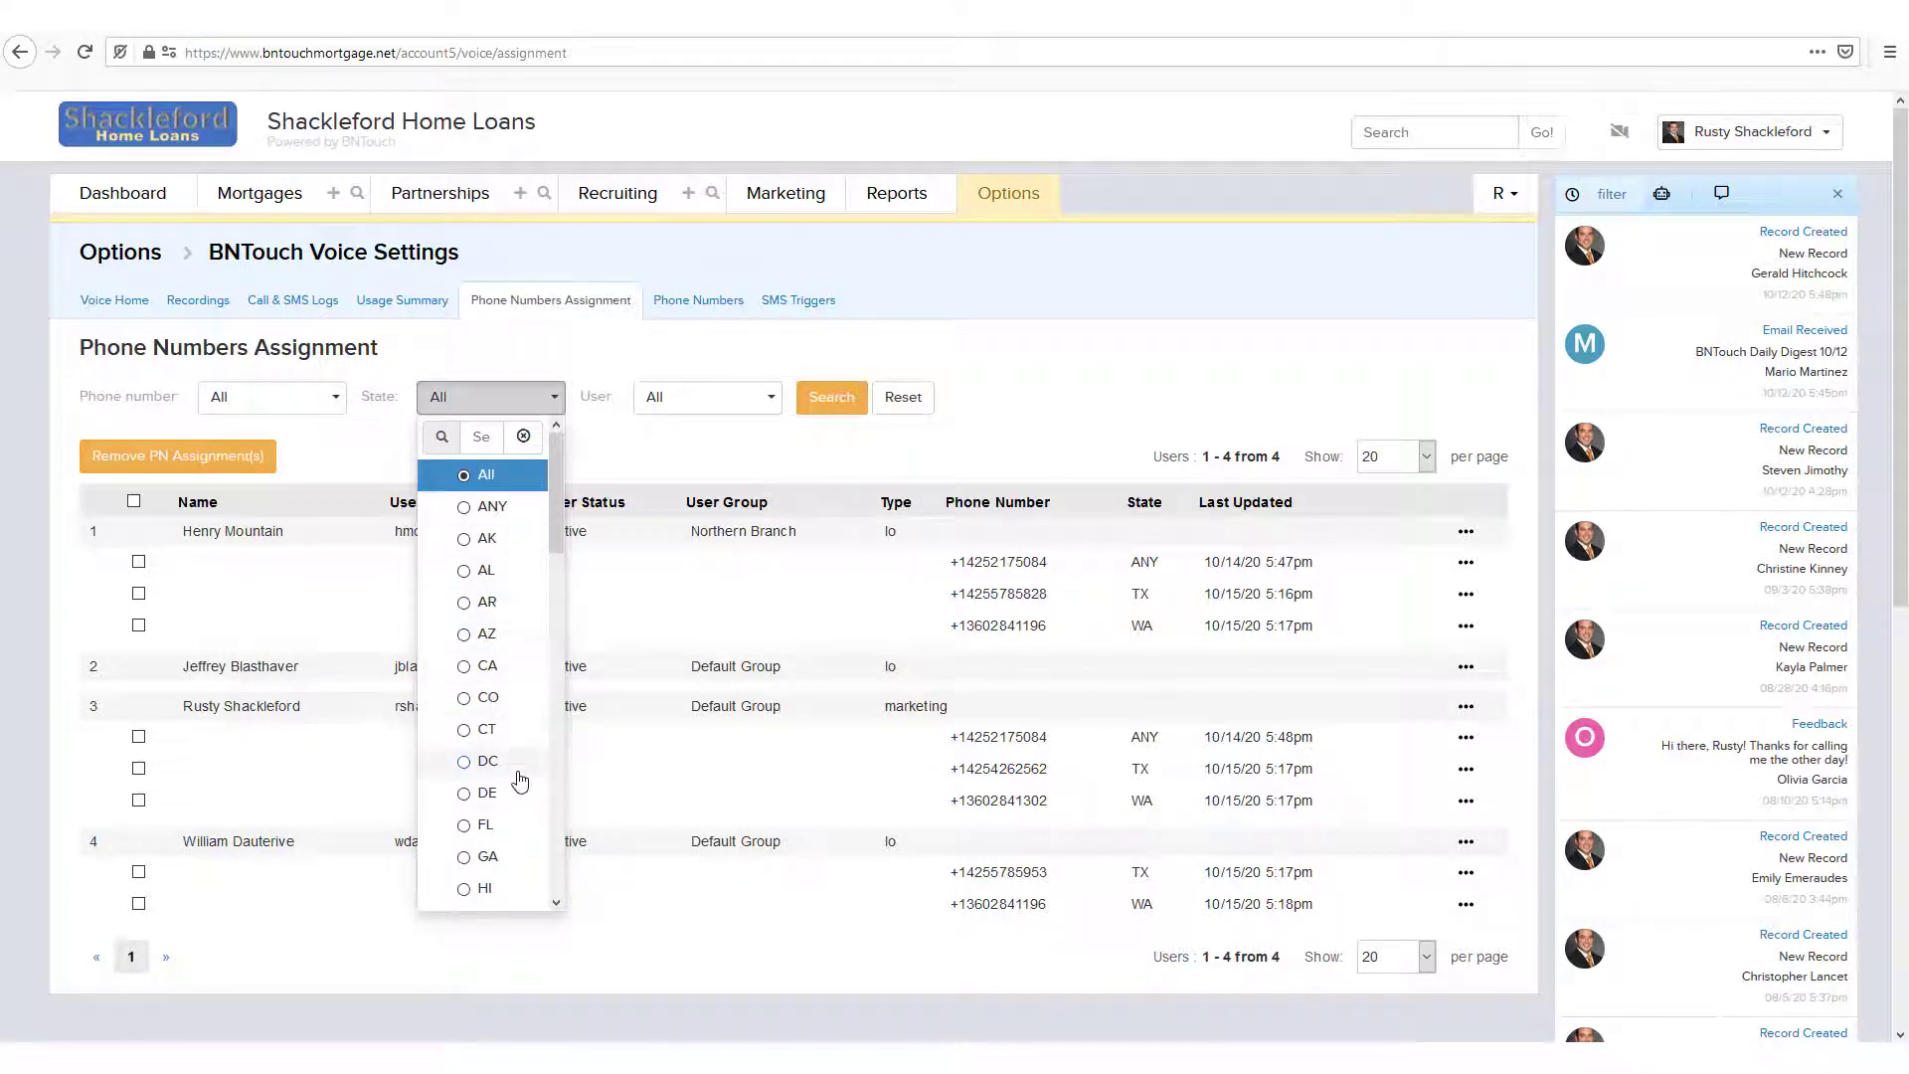
{"action": "scroll", "coordinate": [520, 783], "scroll_direction": "down", "scroll_amount": 3}
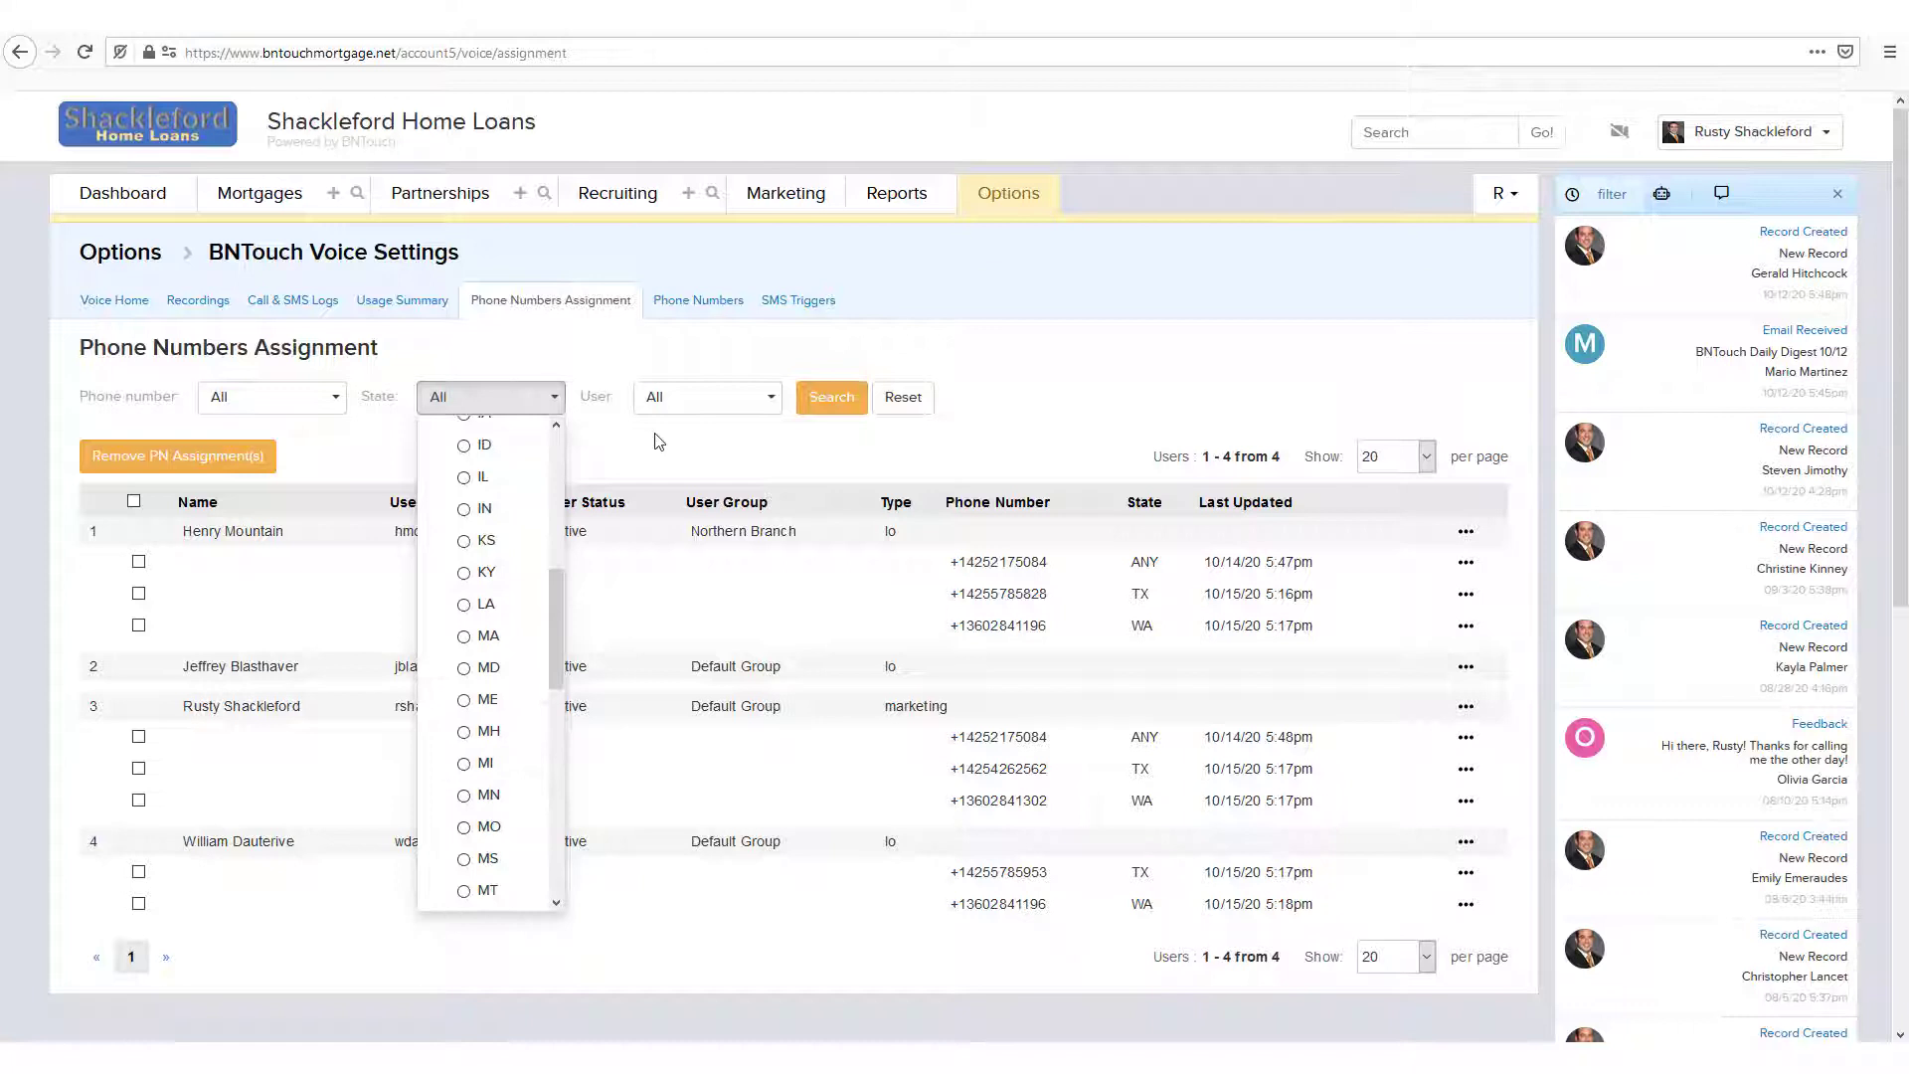
{"action": "left_click", "coordinate": [657, 442]}
{"action": "left_click", "coordinate": [715, 404]}
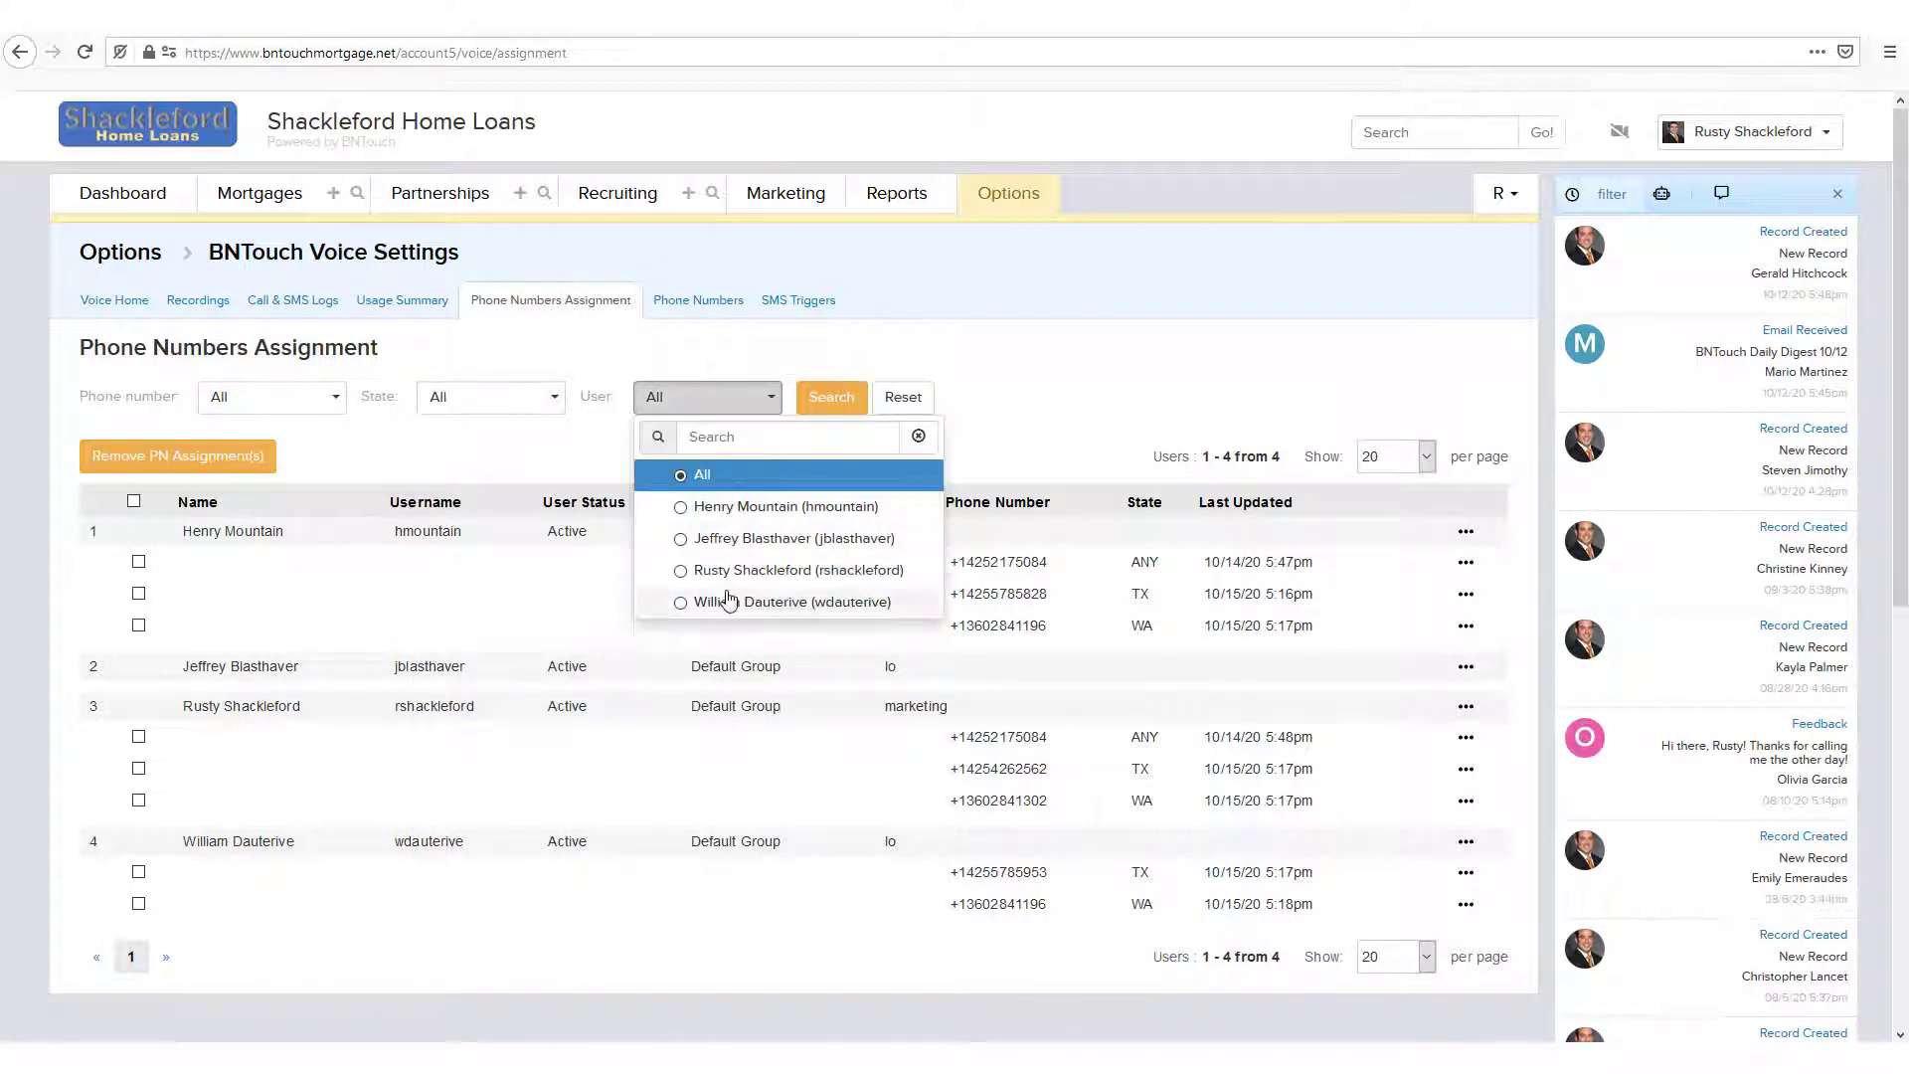
{"action": "left_click", "coordinate": [710, 436]}
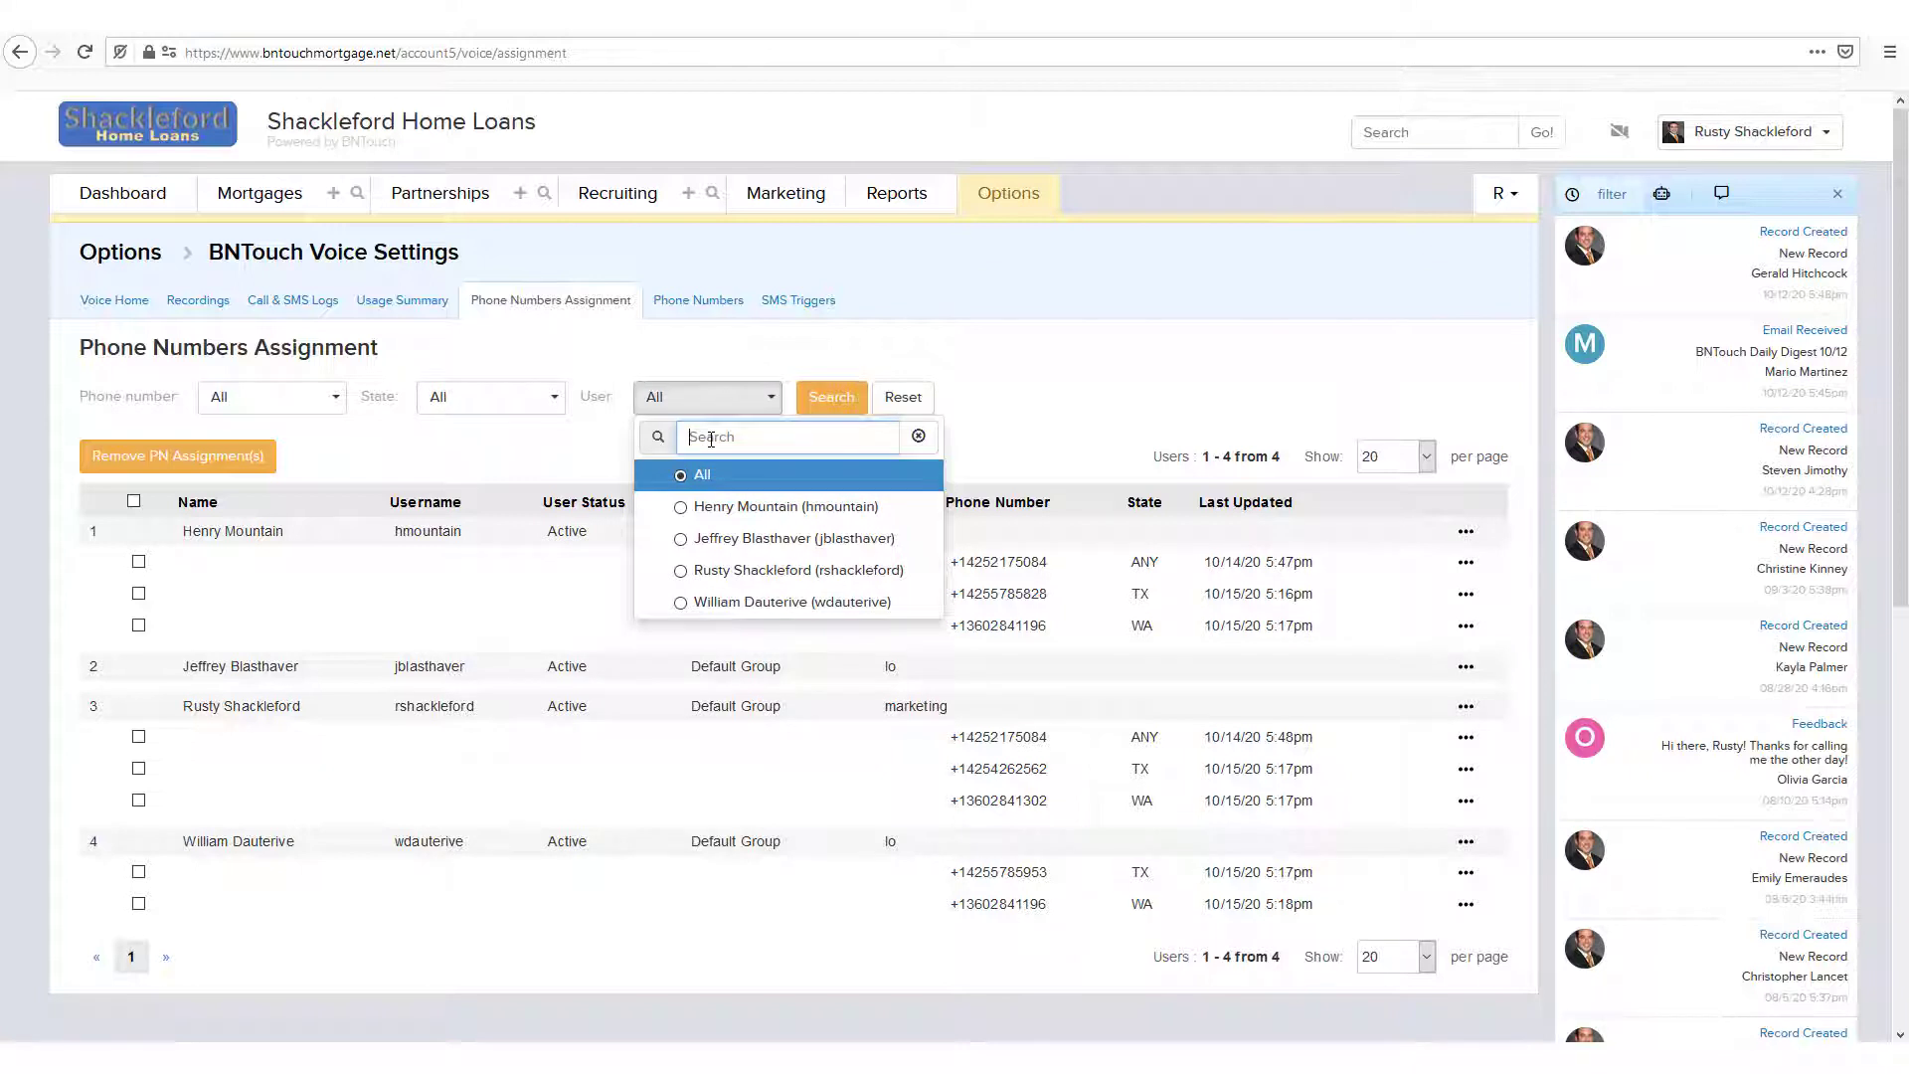
{"action": "left_click", "coordinate": [576, 443]}
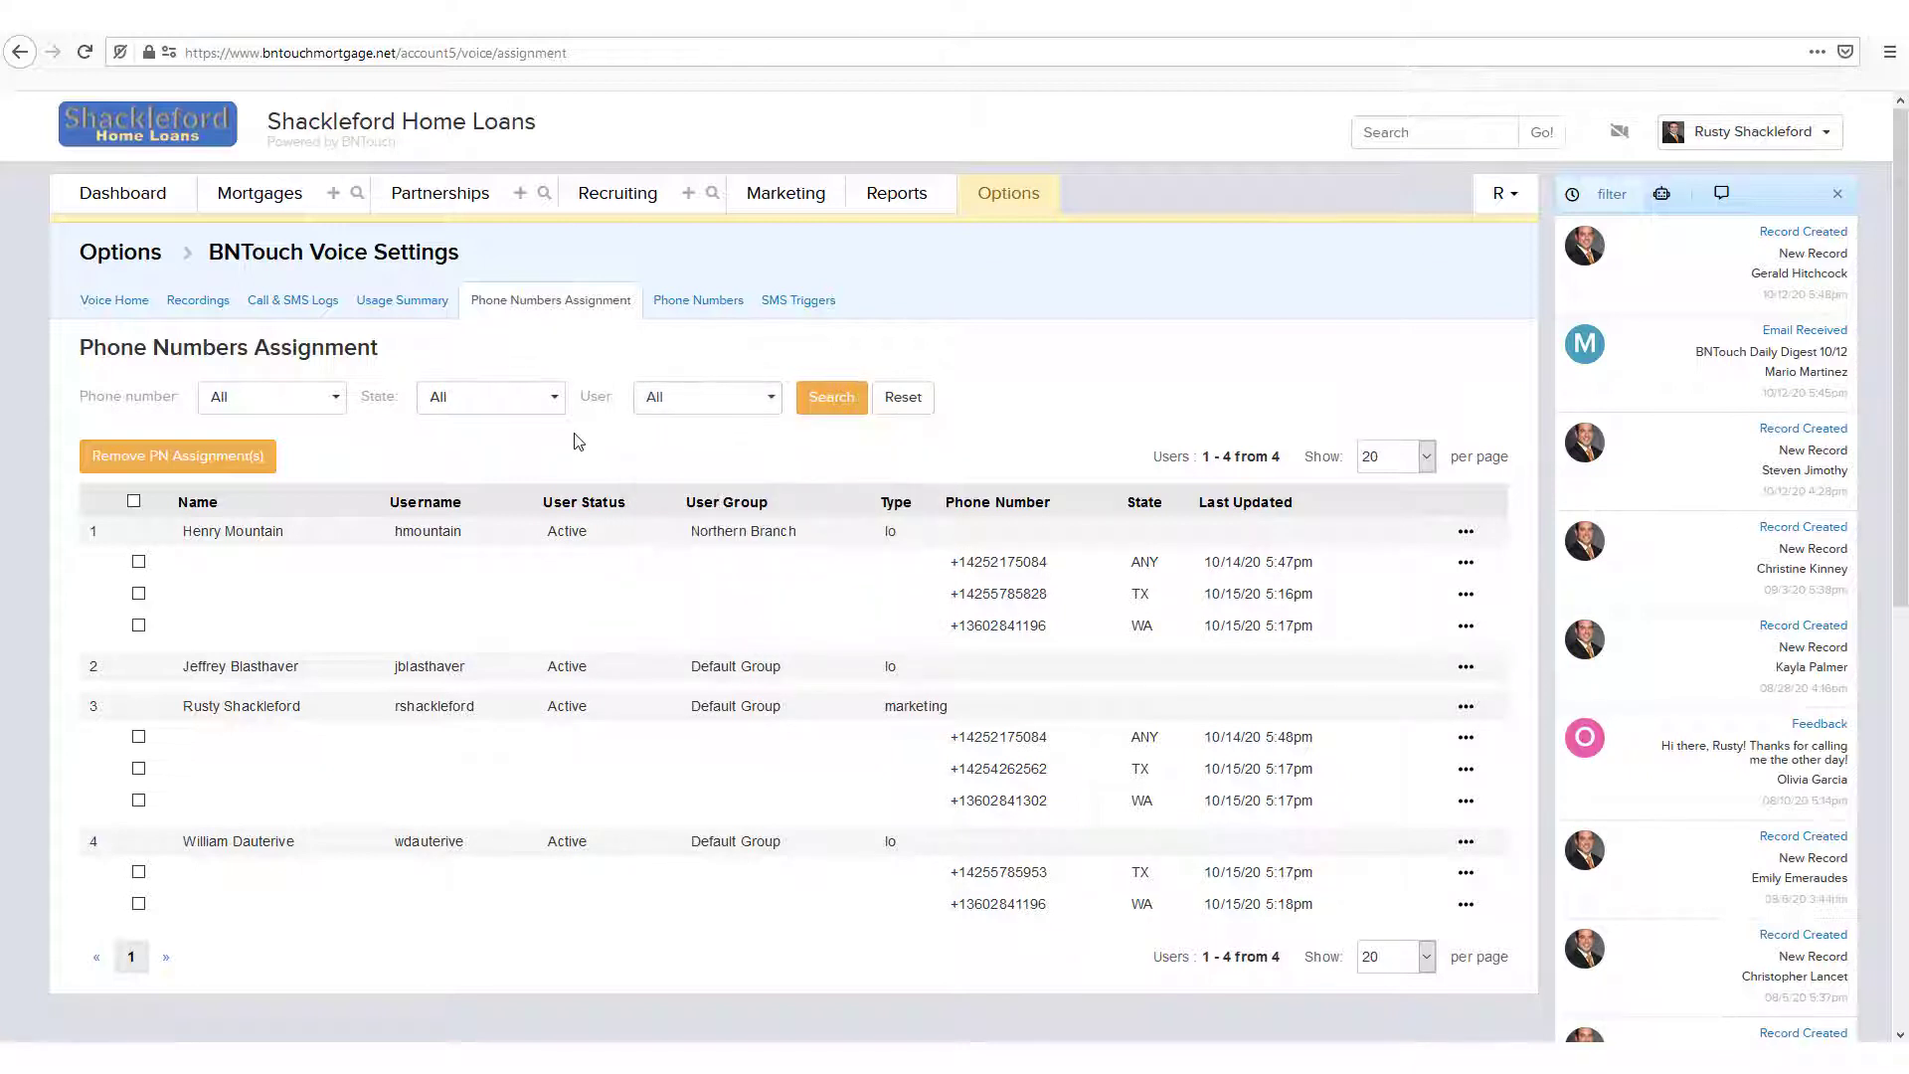
{"action": "scroll", "coordinate": [574, 442], "scroll_direction": "down", "scroll_amount": 1}
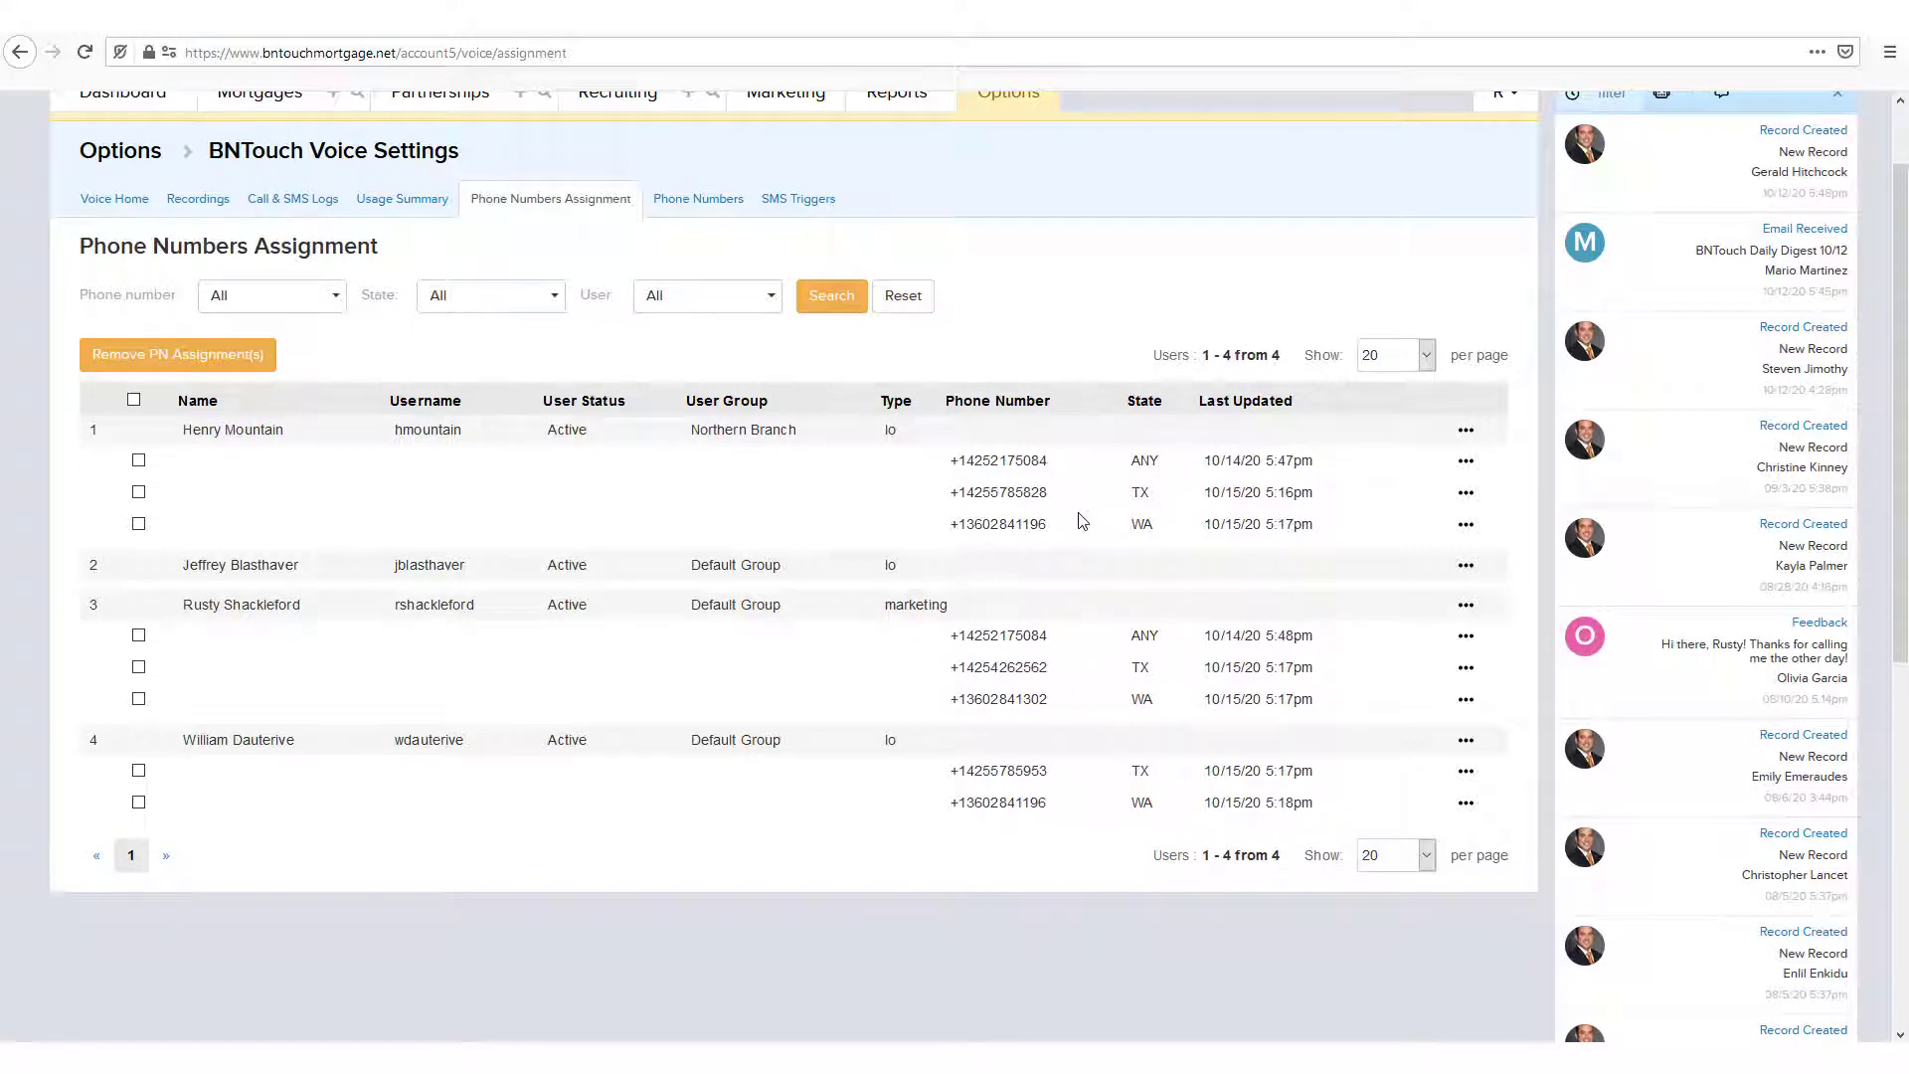
{"action": "scroll", "coordinate": [1084, 521], "scroll_direction": "up", "scroll_amount": 1}
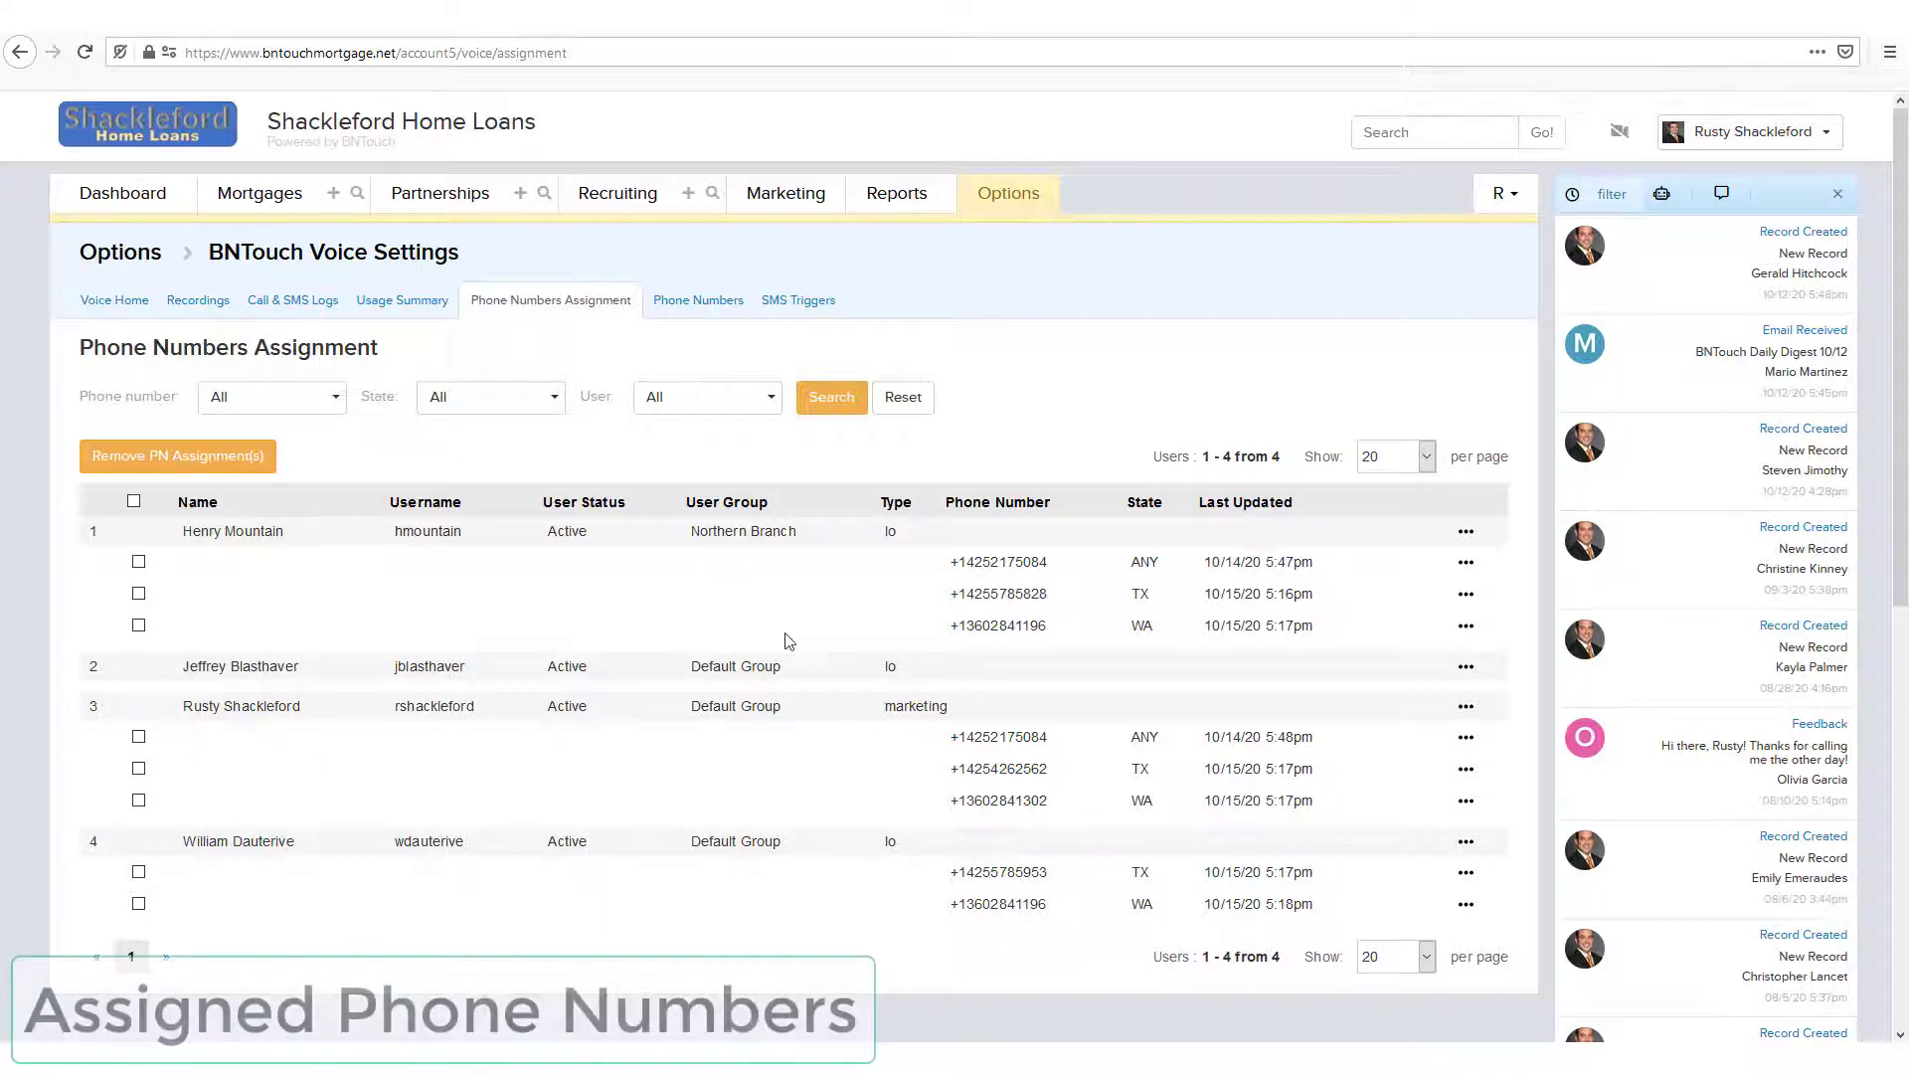
{"action": "left_click", "coordinate": [668, 309]}
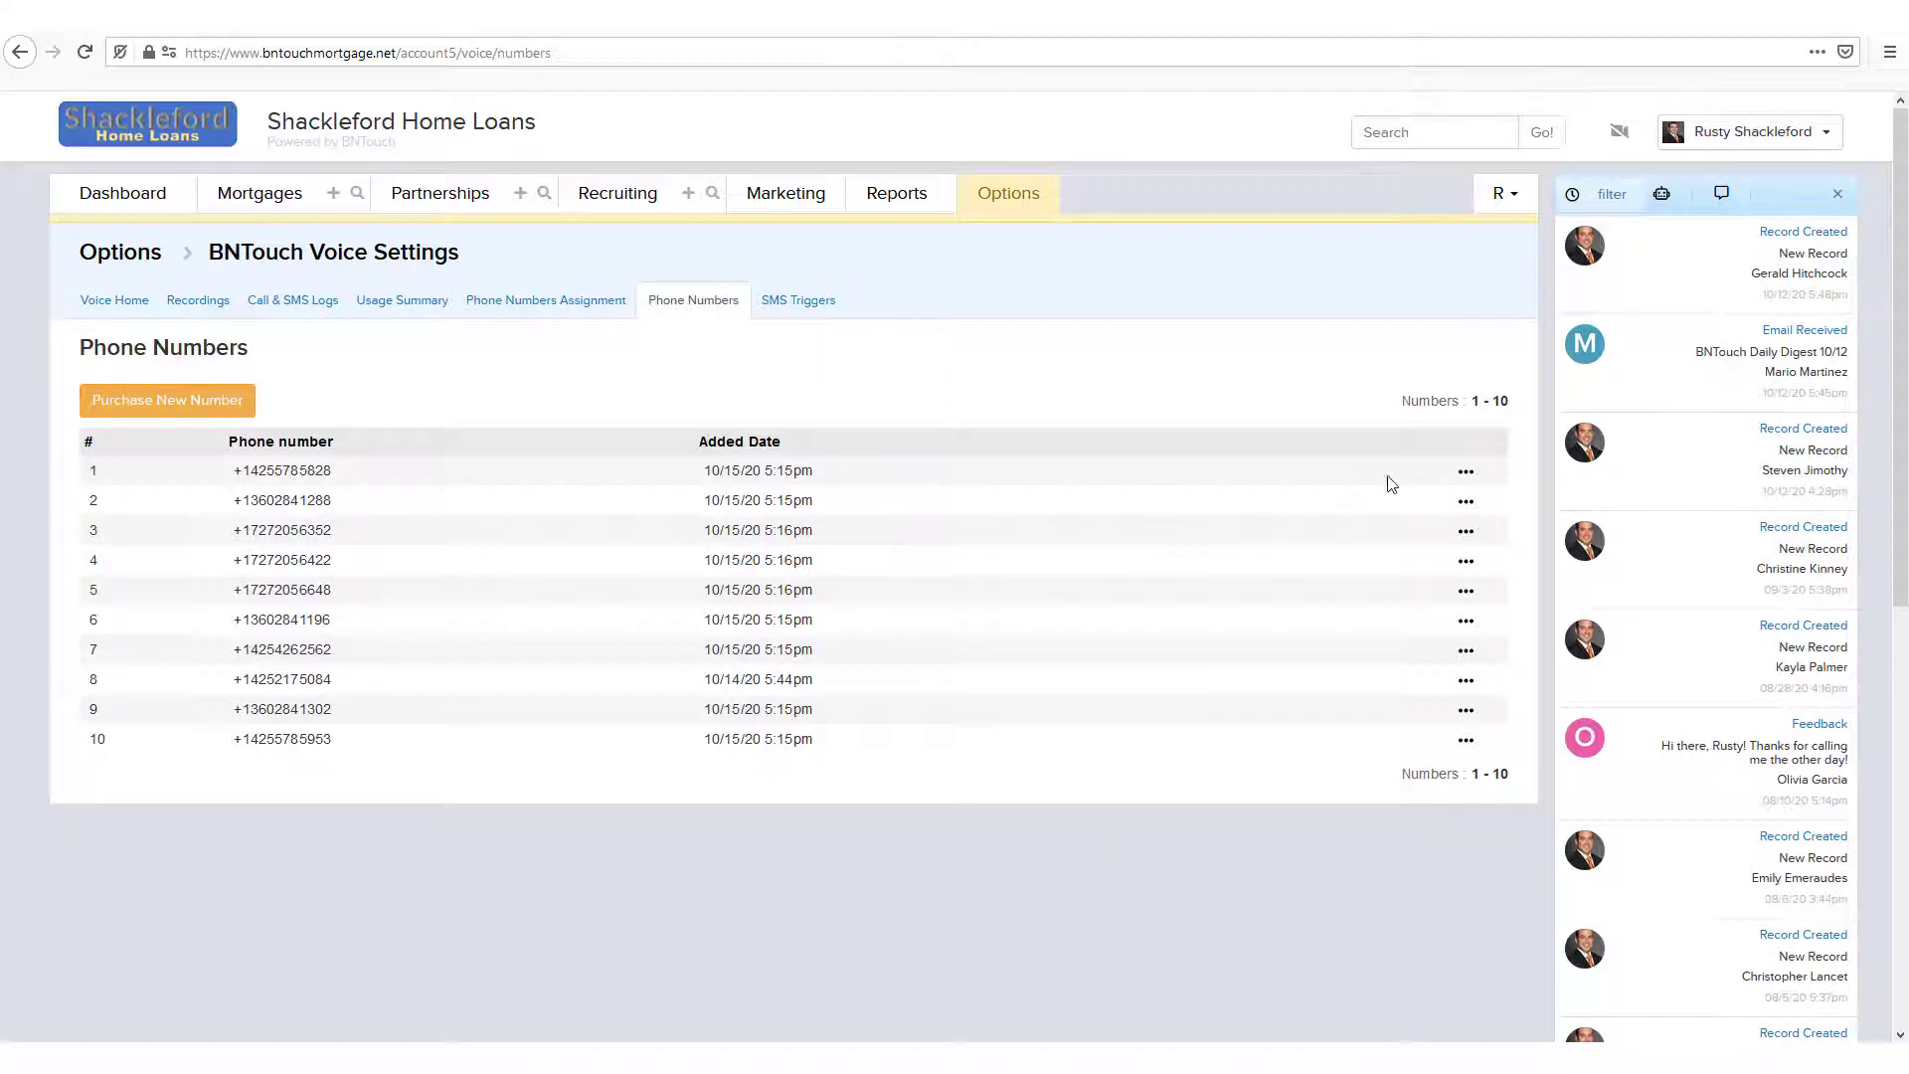
{"action": "left_click", "coordinate": [1466, 475]}
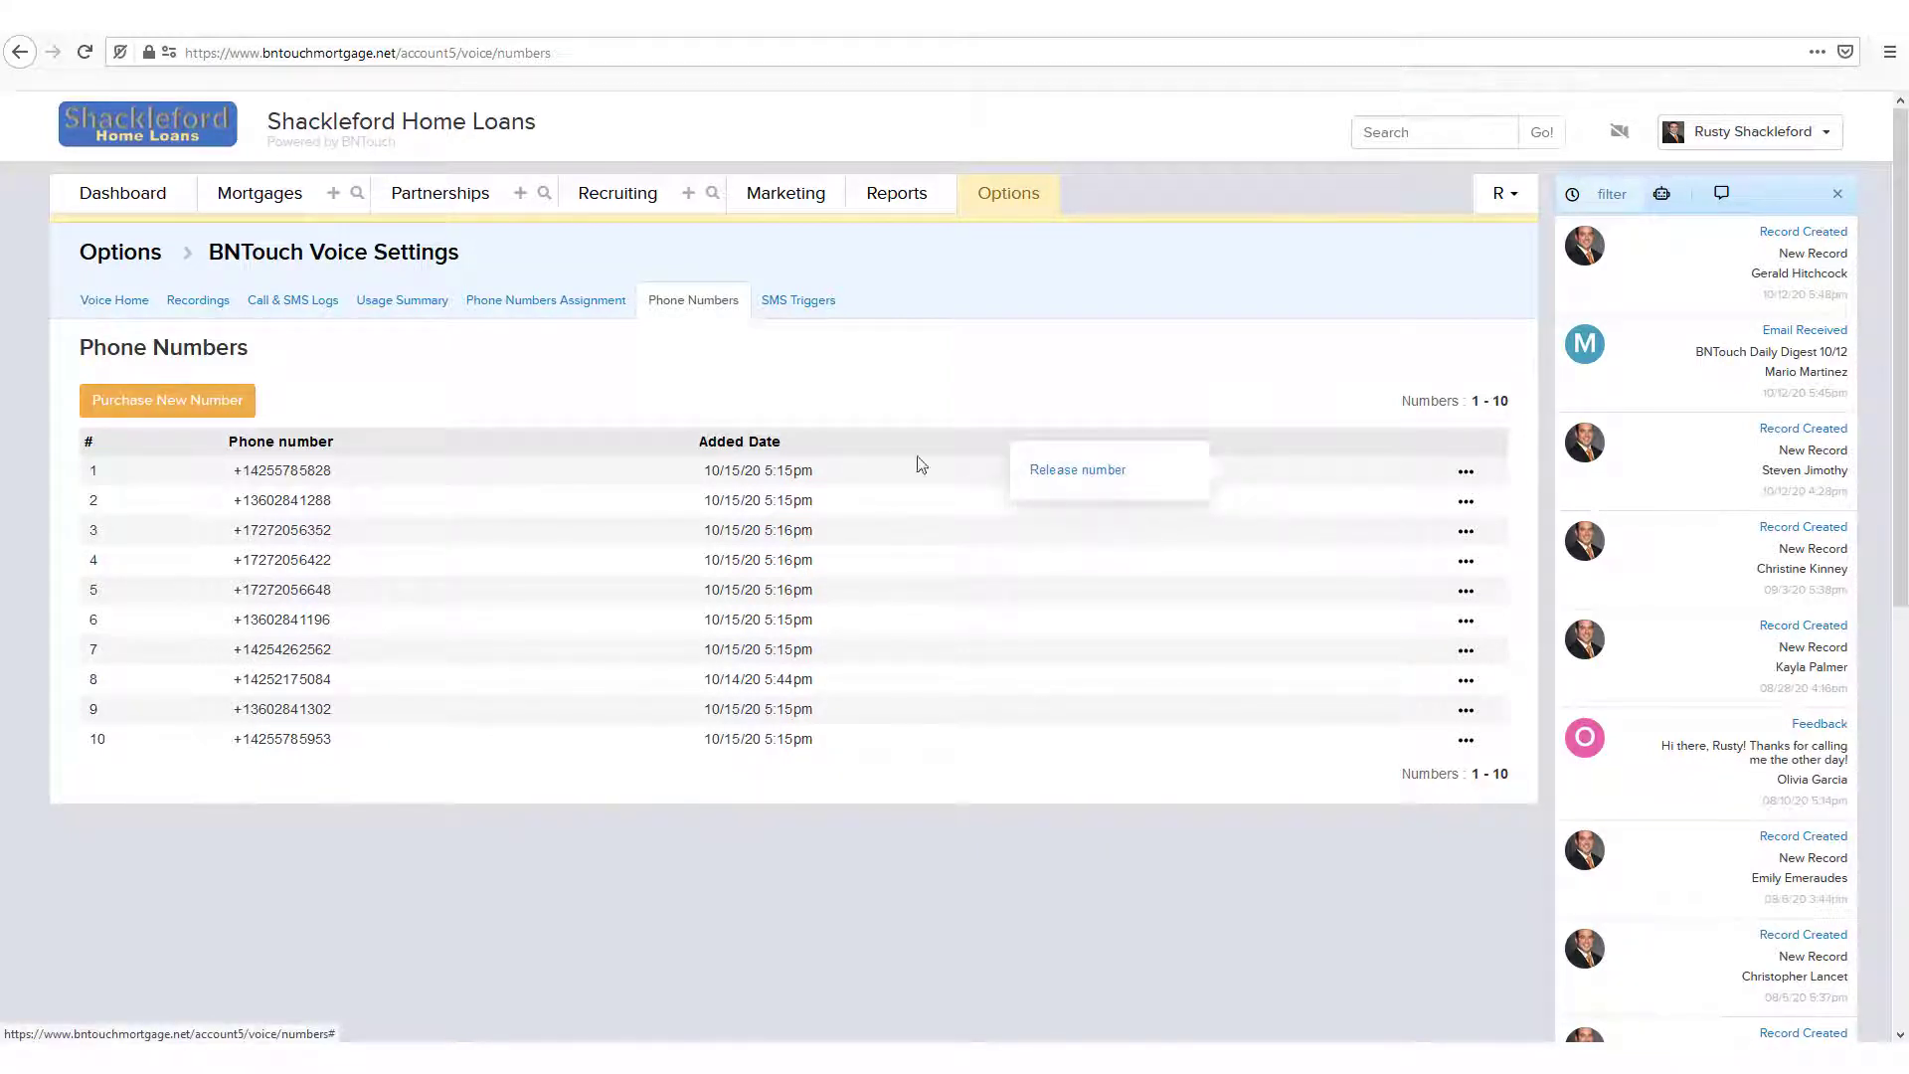
{"action": "left_click", "coordinate": [862, 397]}
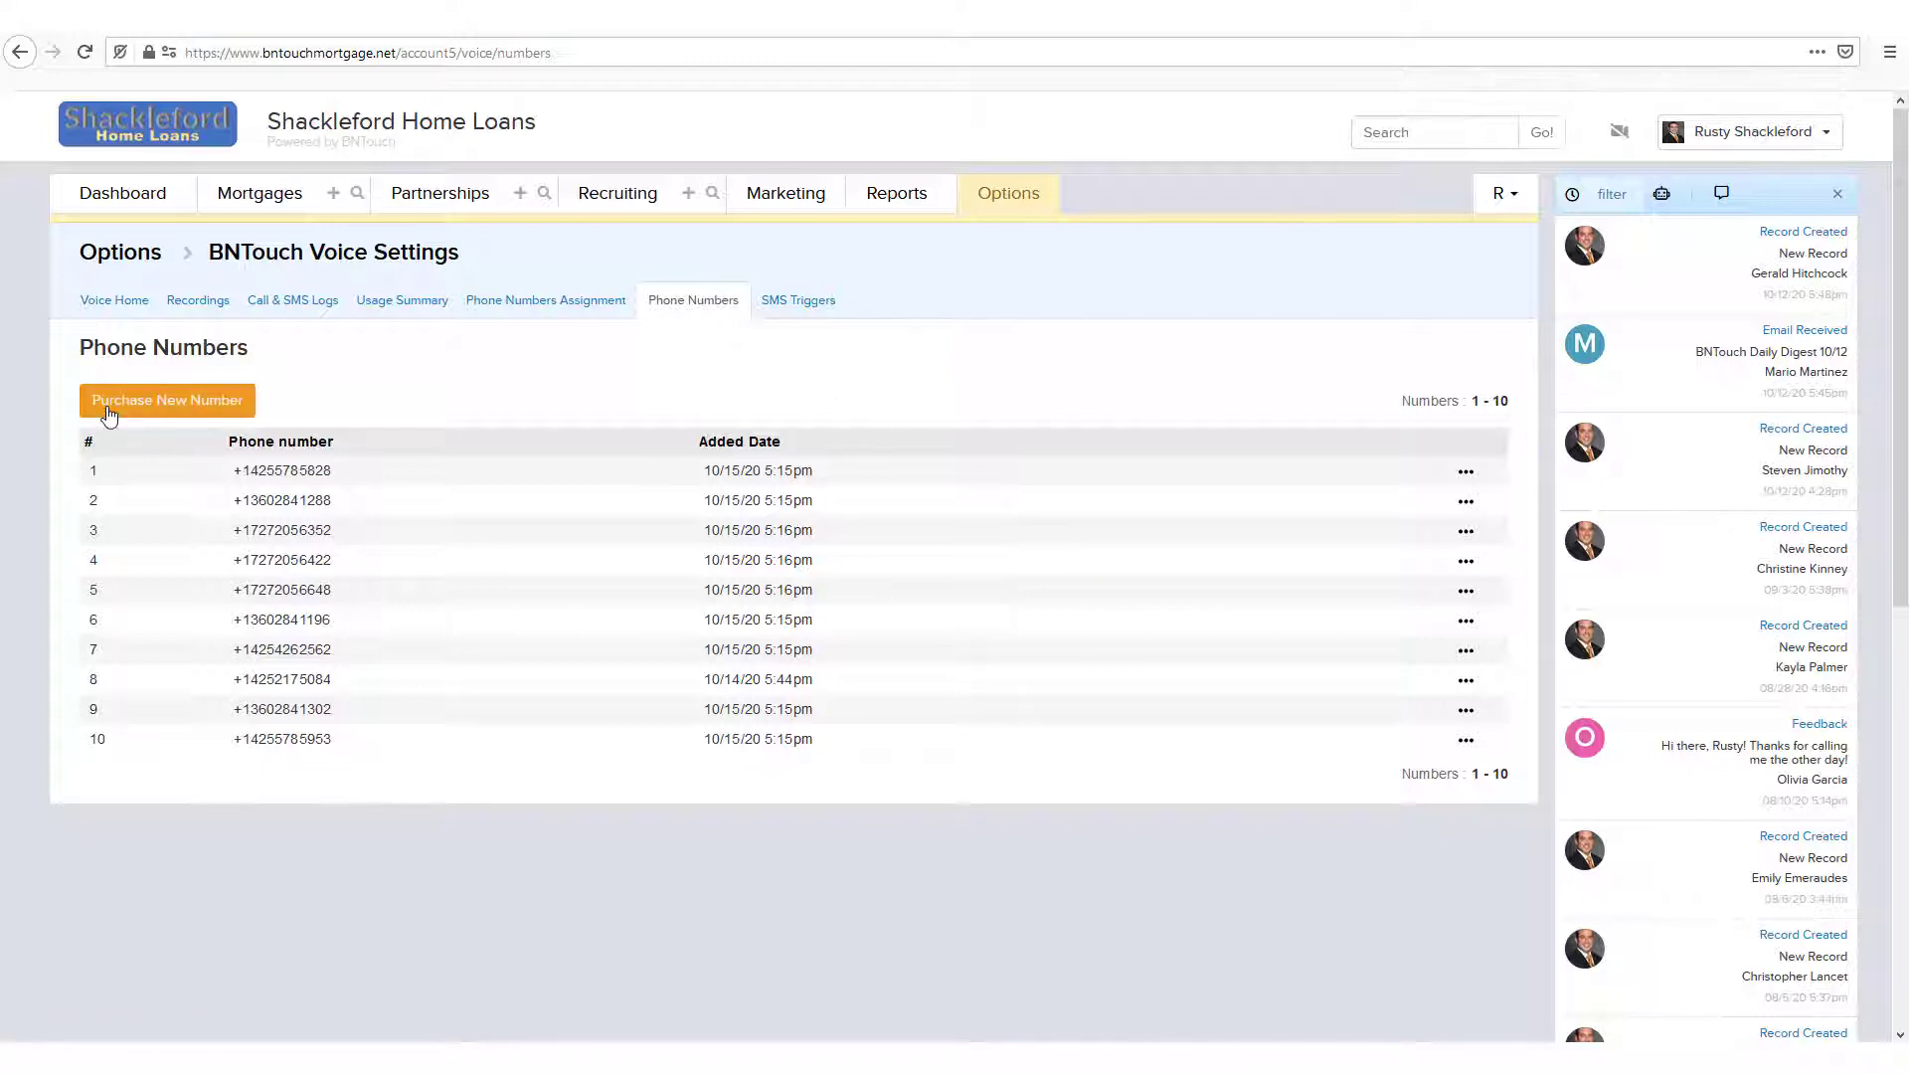
{"action": "left_click", "coordinate": [108, 410]}
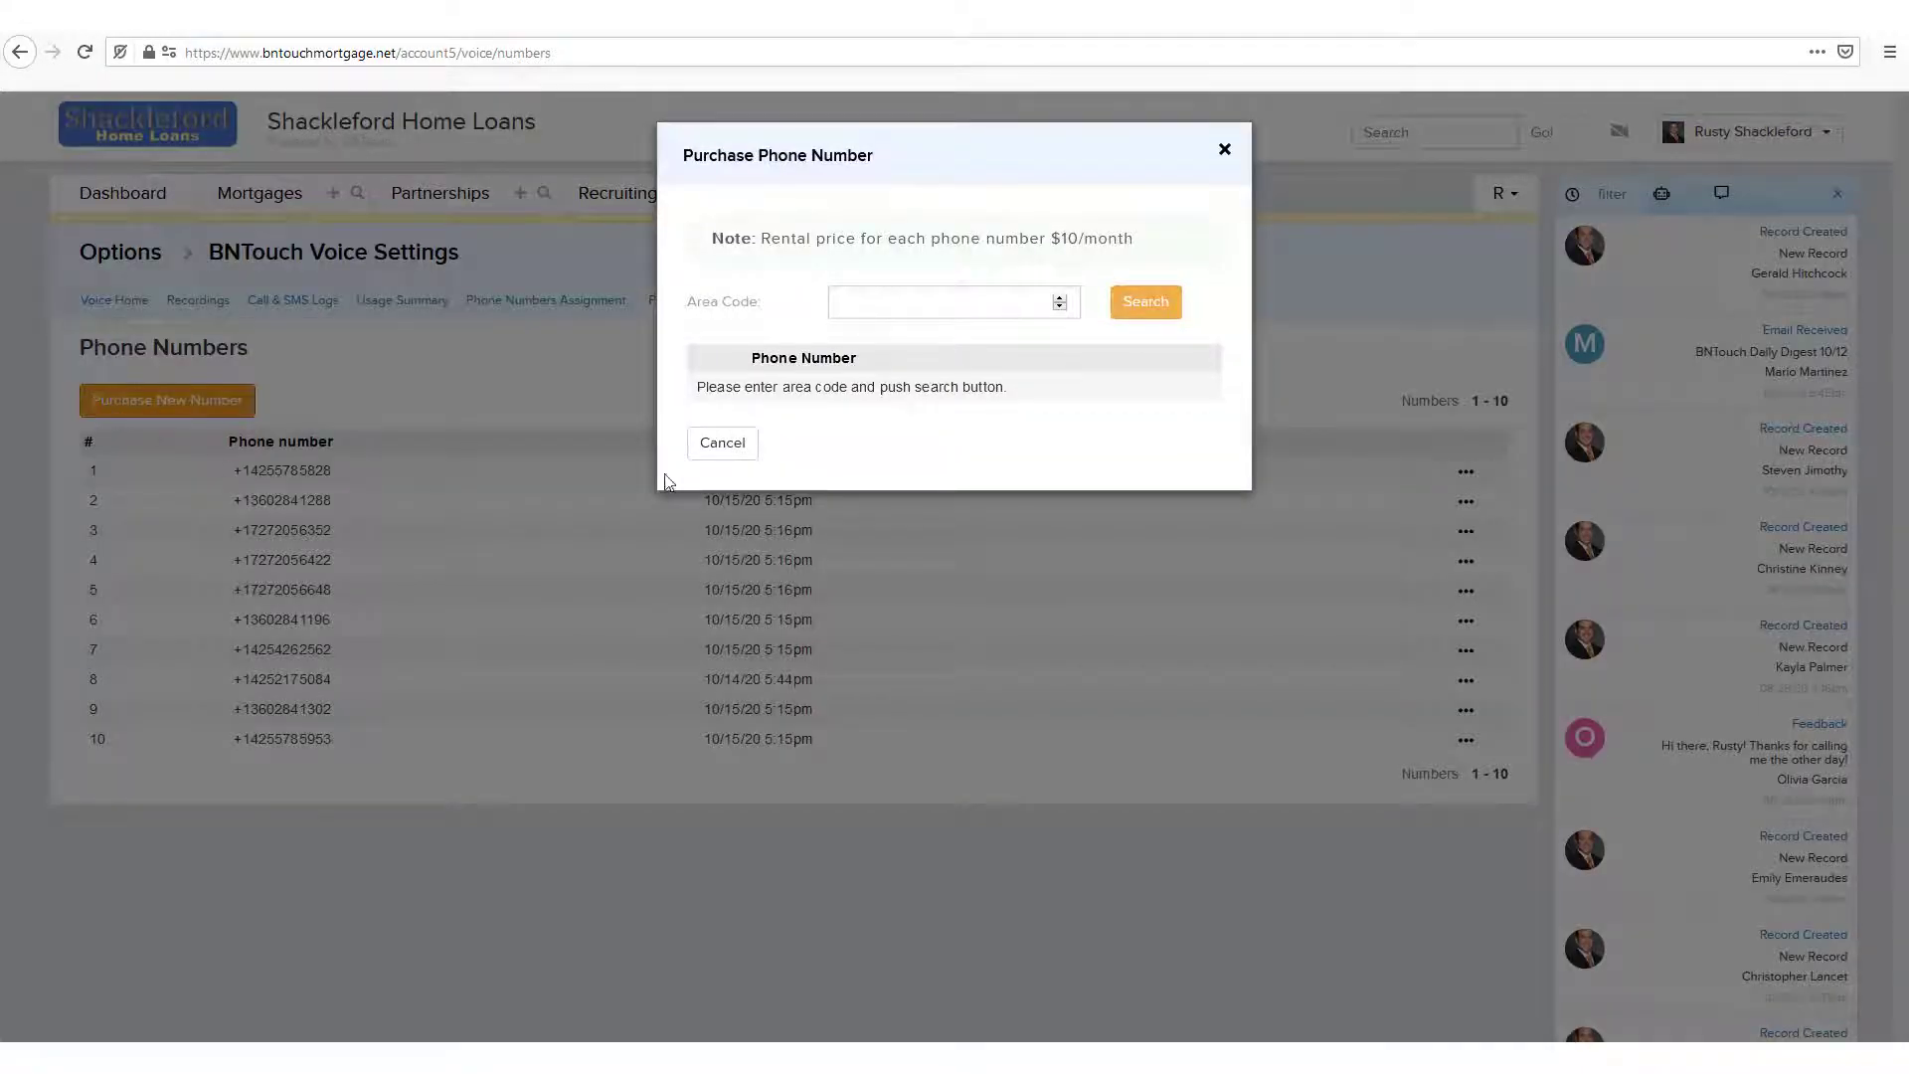
{"action": "left_click", "coordinate": [956, 309]}
{"action": "type", "text": "425"}
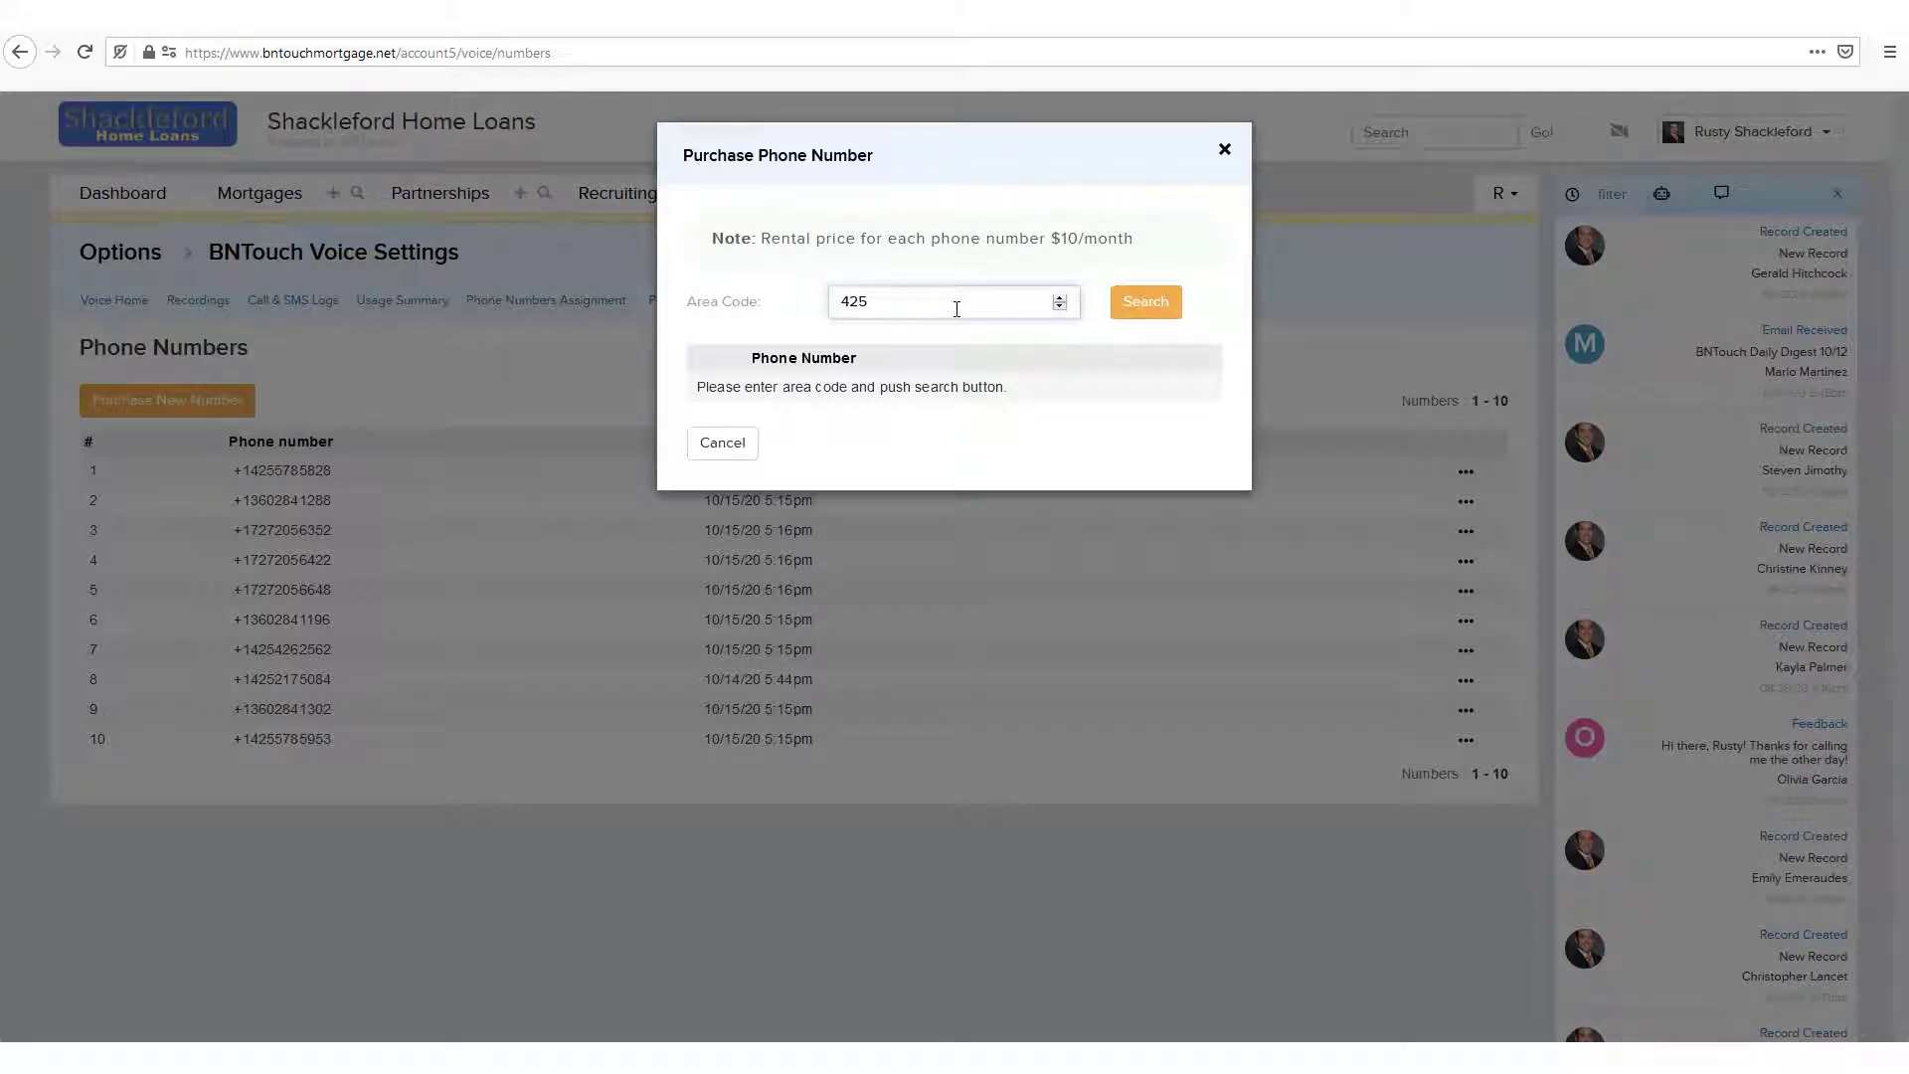
{"action": "left_click", "coordinate": [1117, 305]}
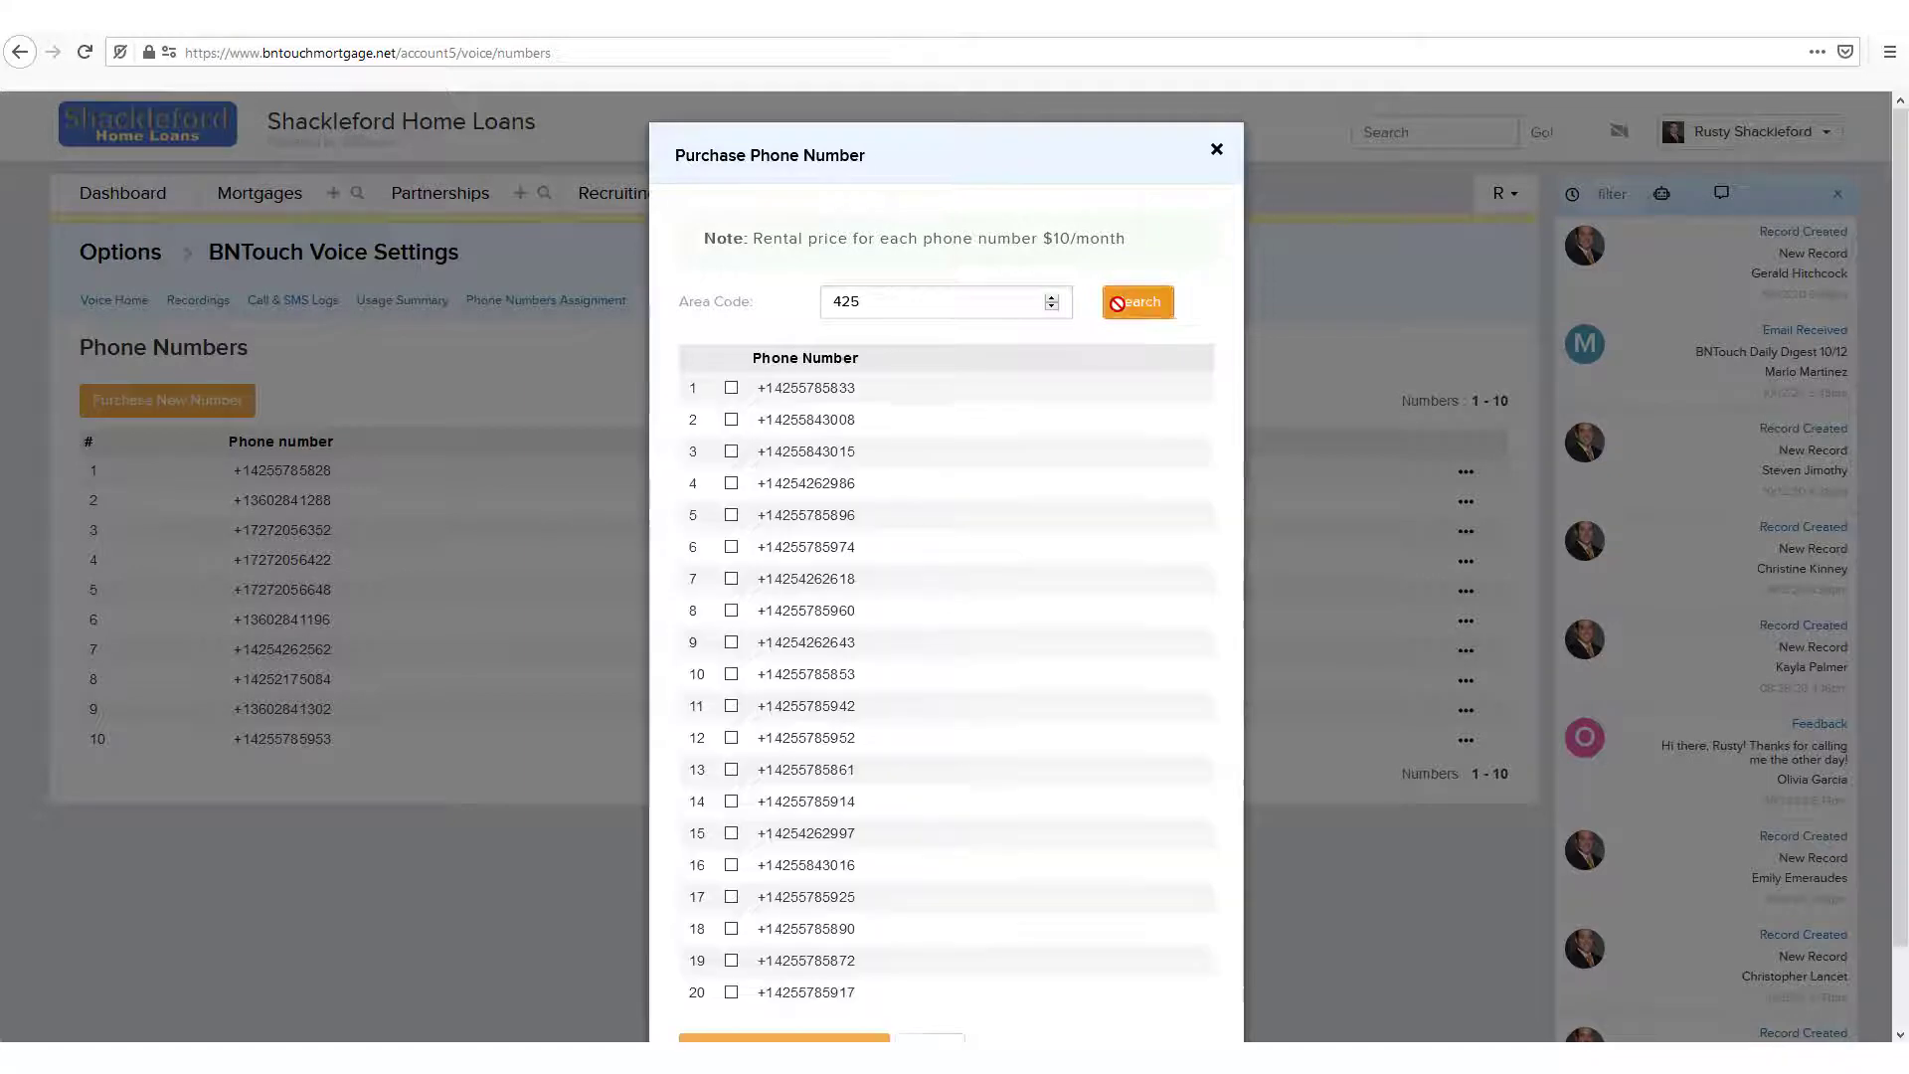
{"action": "scroll", "coordinate": [840, 438], "scroll_direction": "down", "scroll_amount": 1}
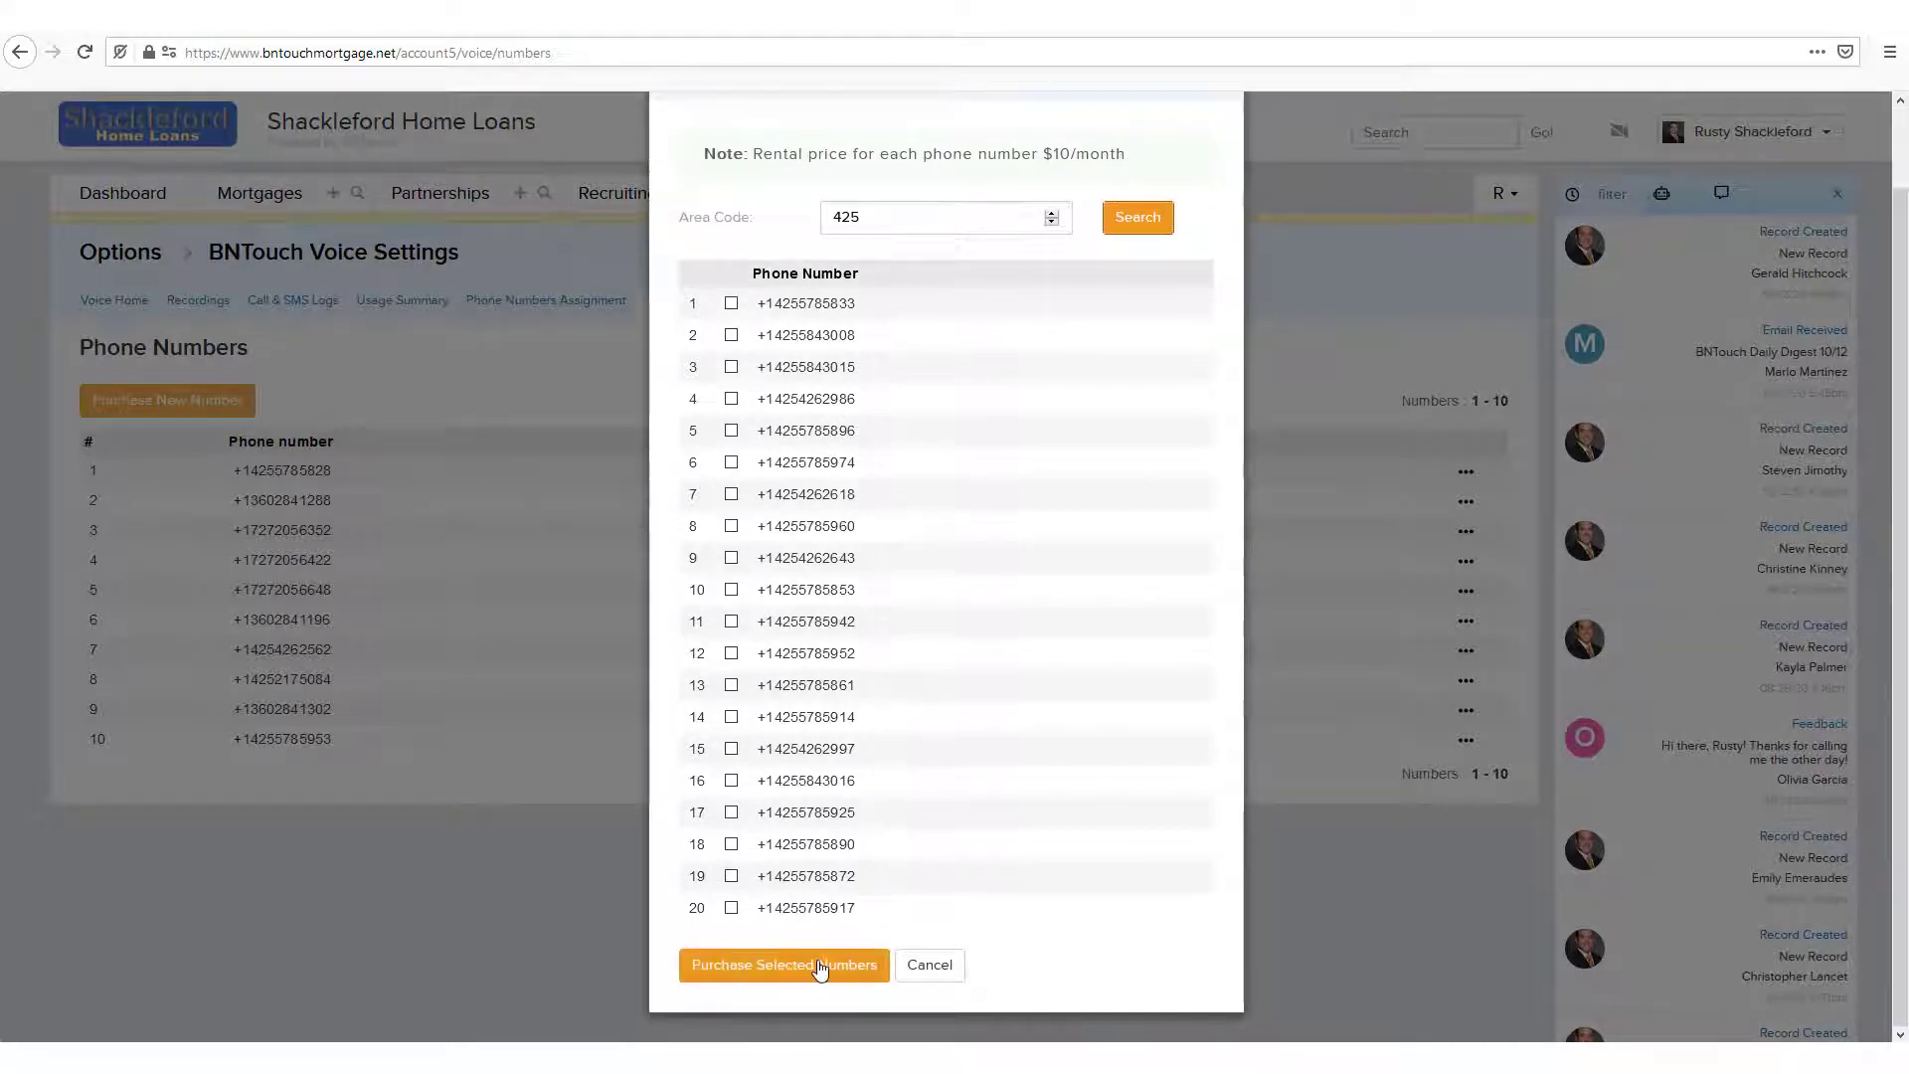
{"action": "scroll", "coordinate": [818, 969], "scroll_direction": "up", "scroll_amount": 1}
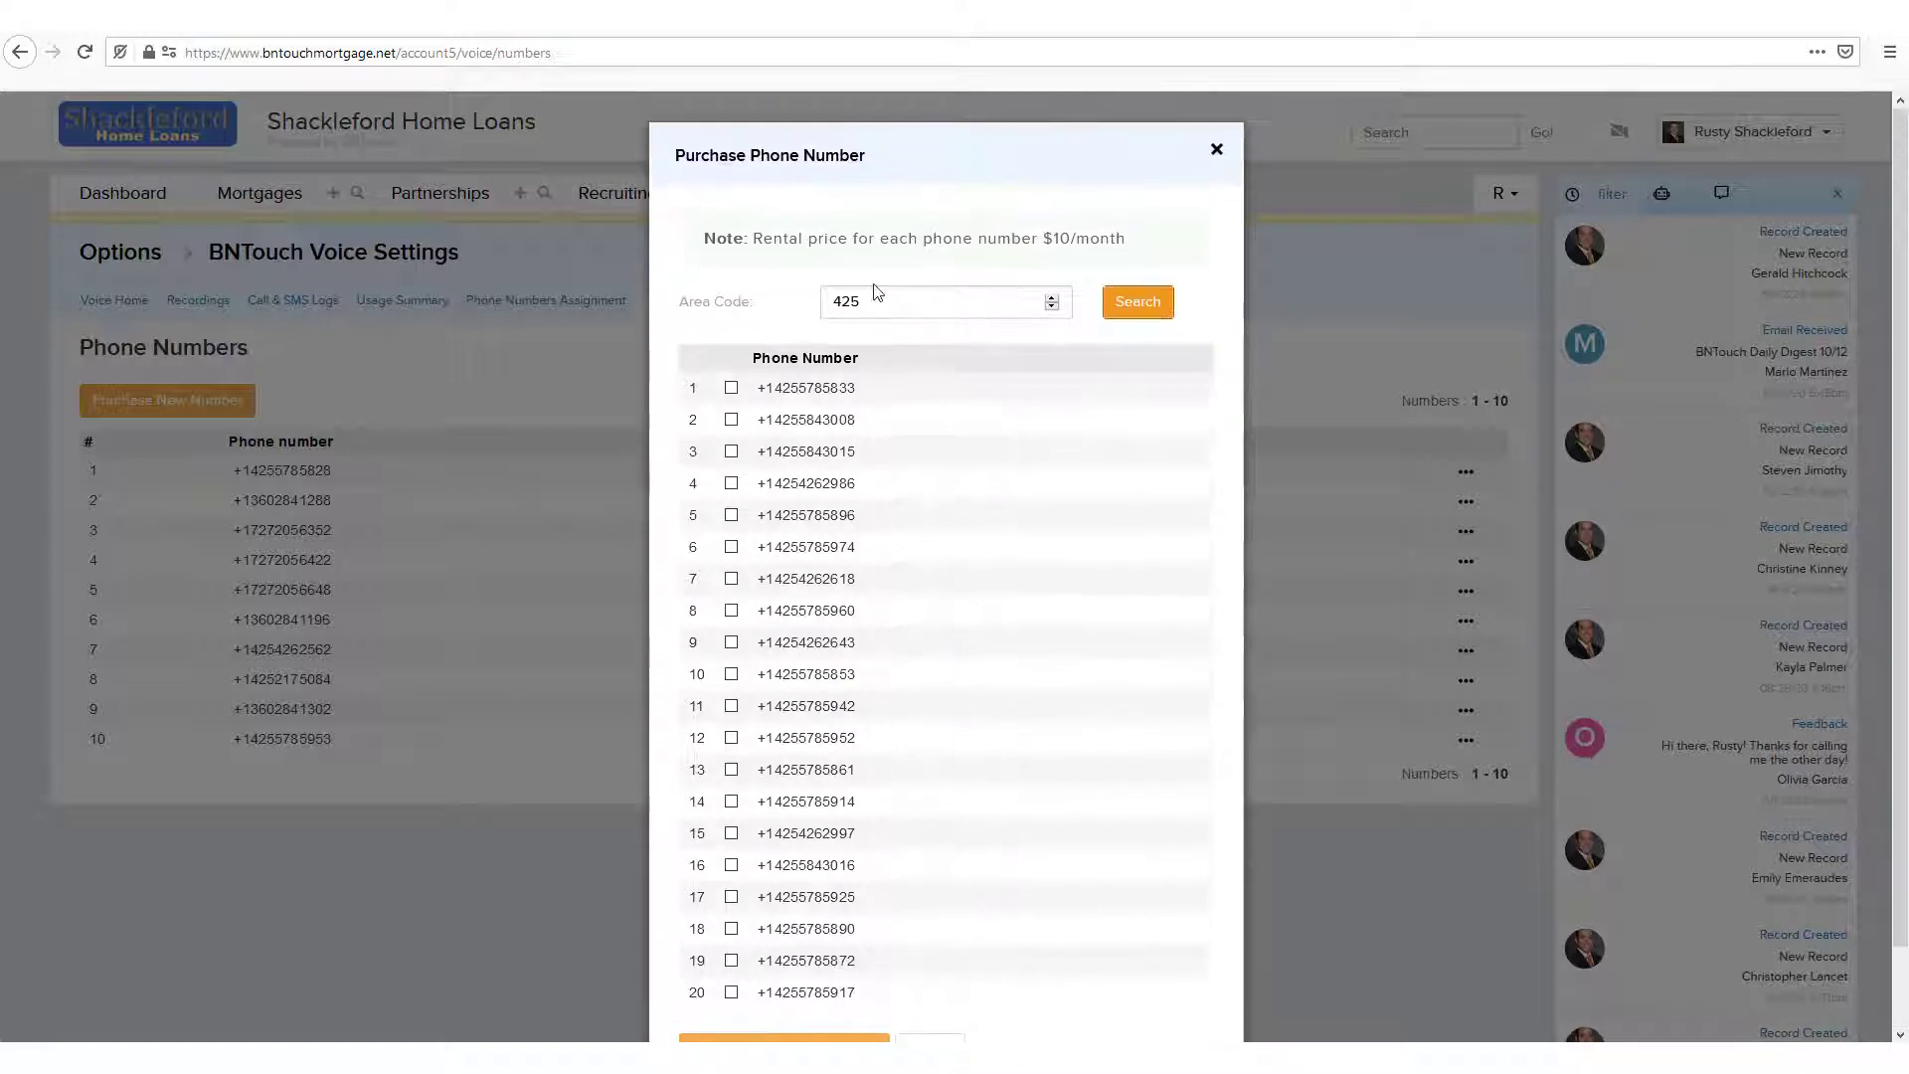
{"action": "left_click", "coordinate": [1216, 150]}
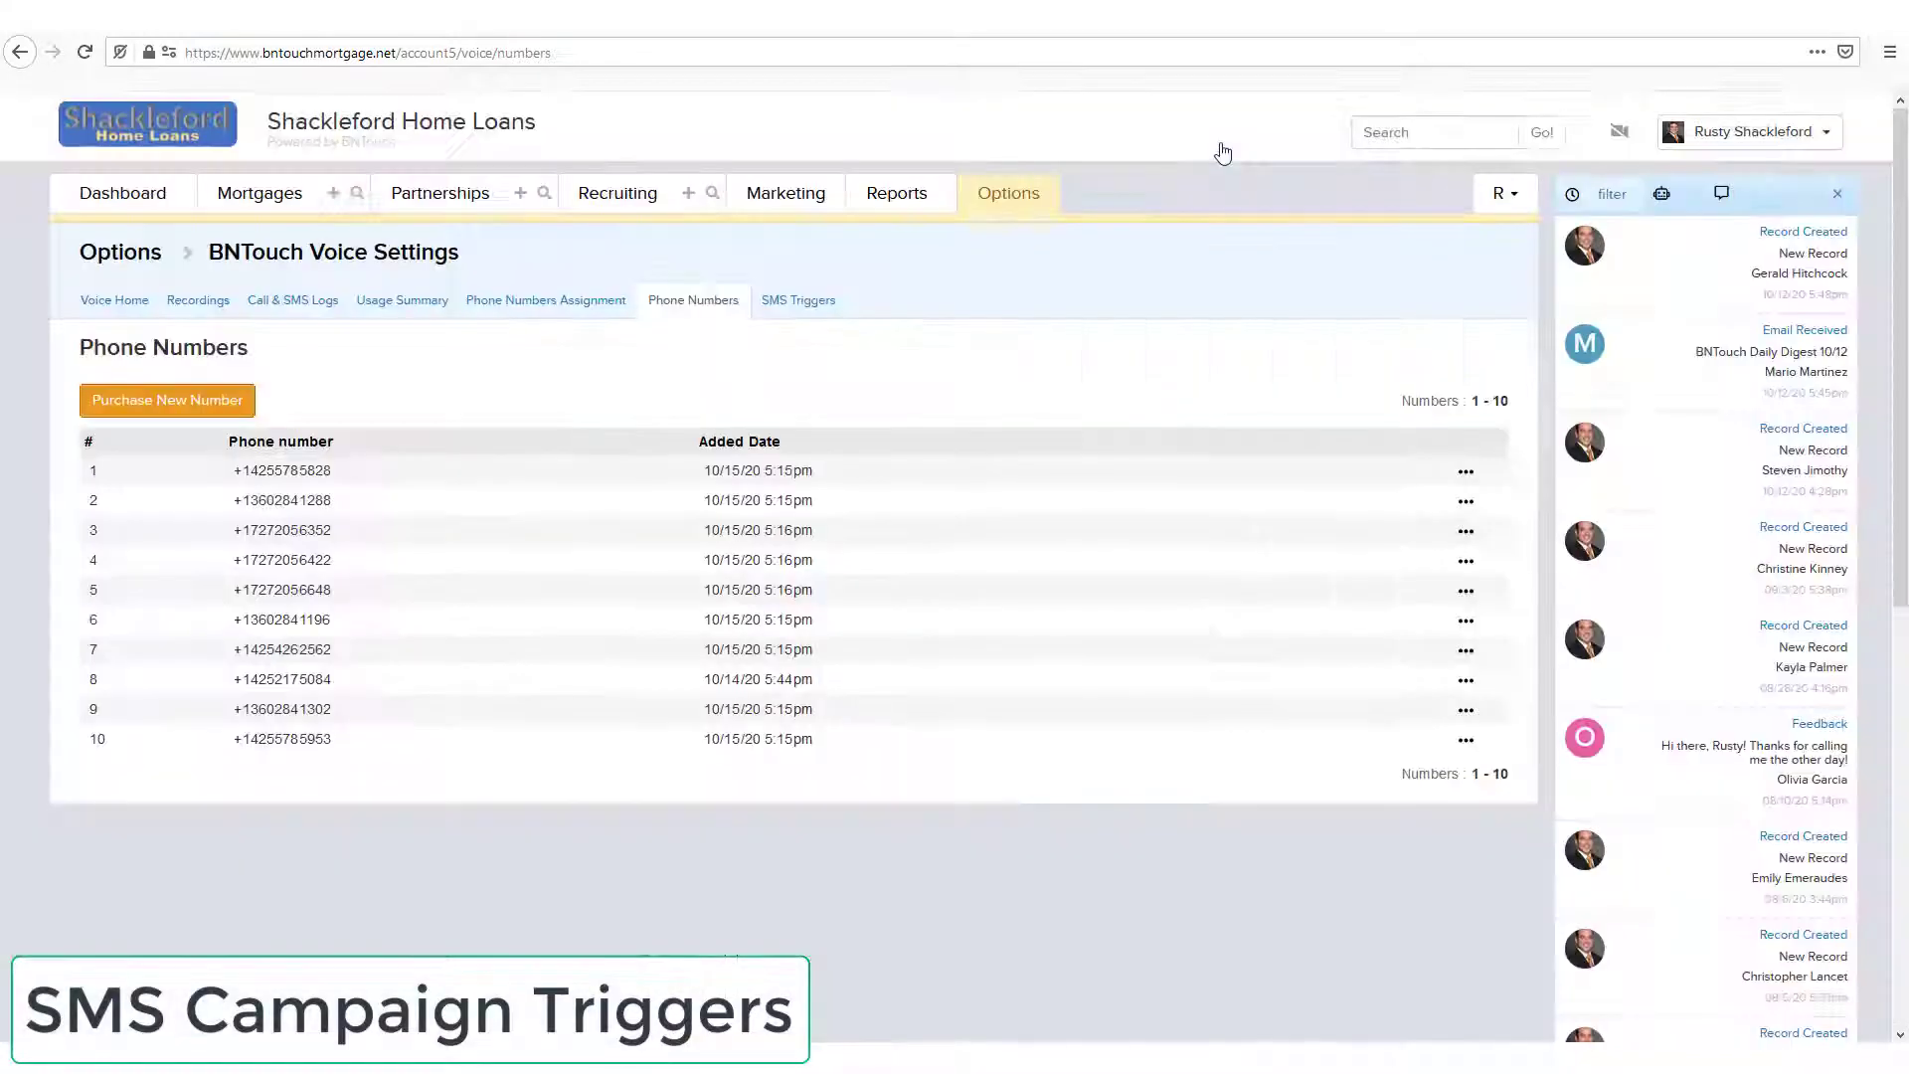
Show the SMS Triggers list and the first trigger's actions menu.
{"action": "left_click", "coordinate": [787, 308]}
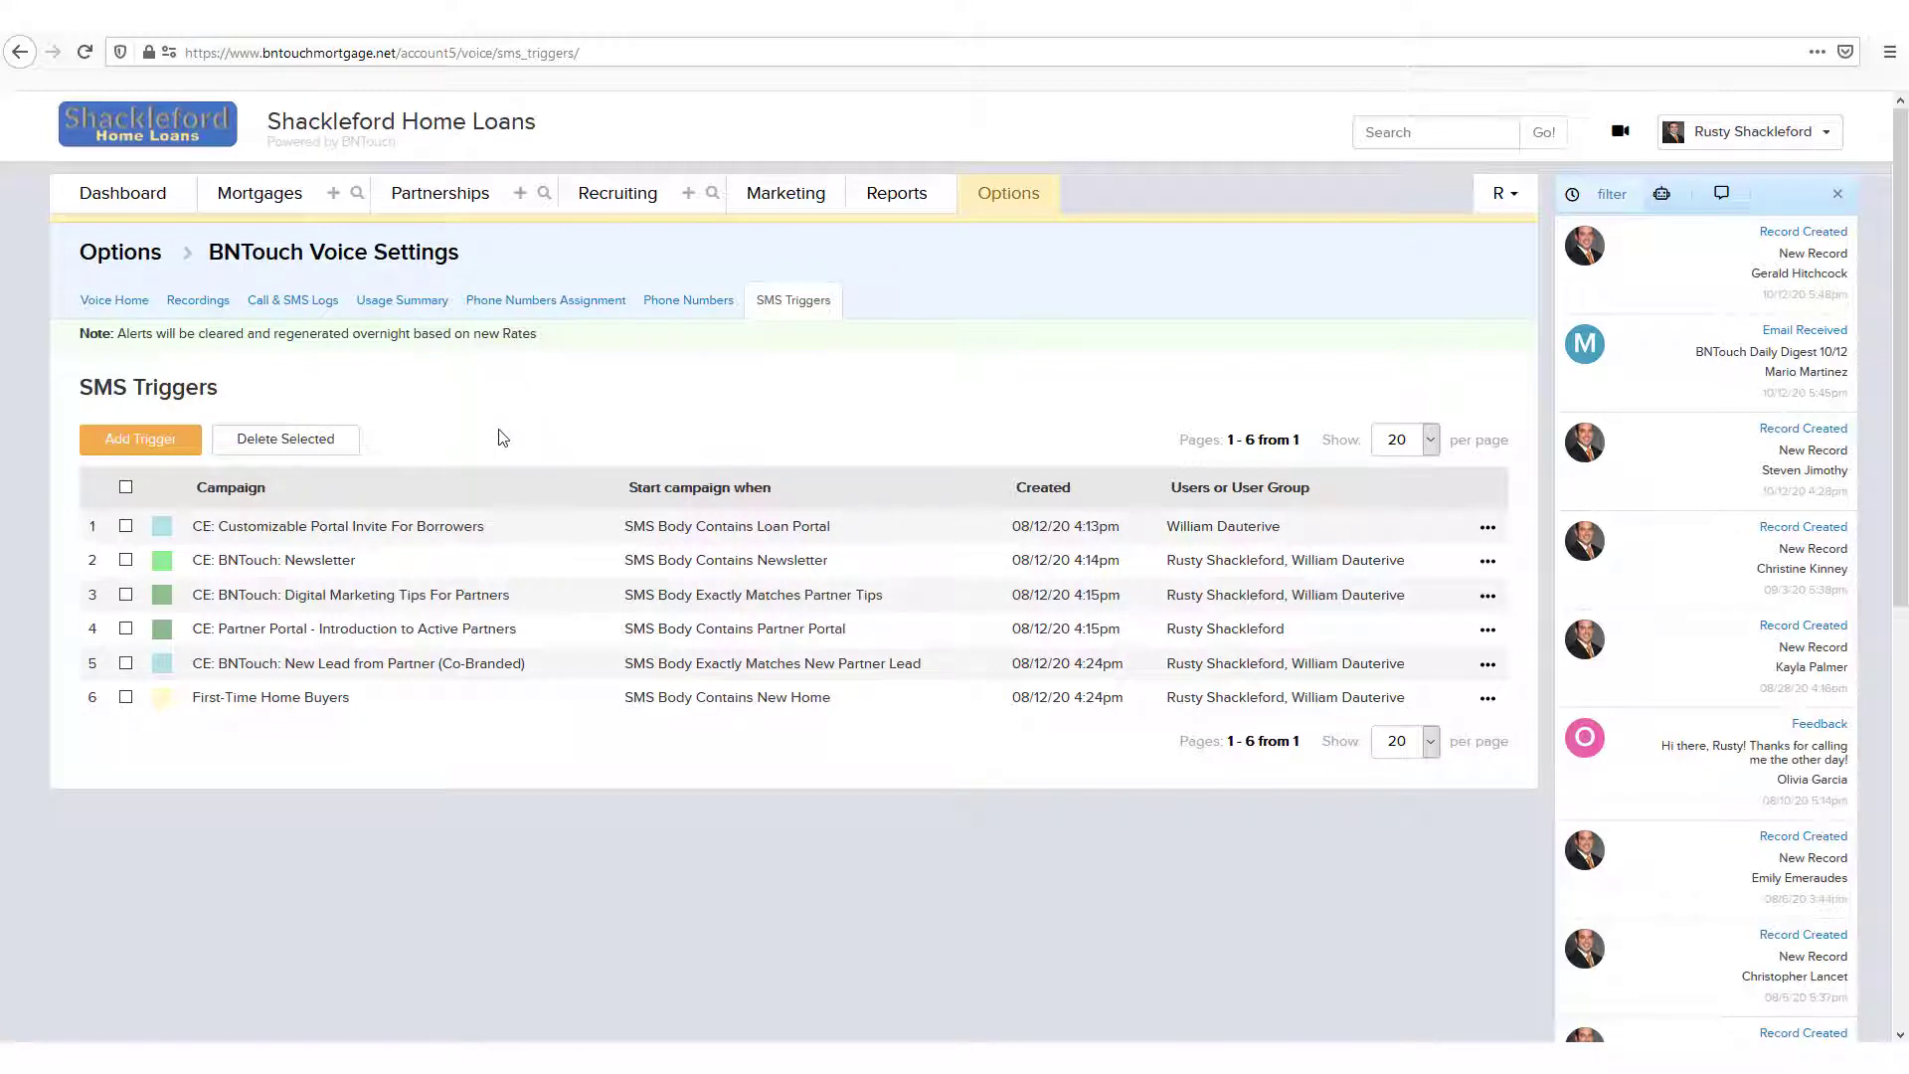
{"action": "left_click", "coordinate": [1486, 527]}
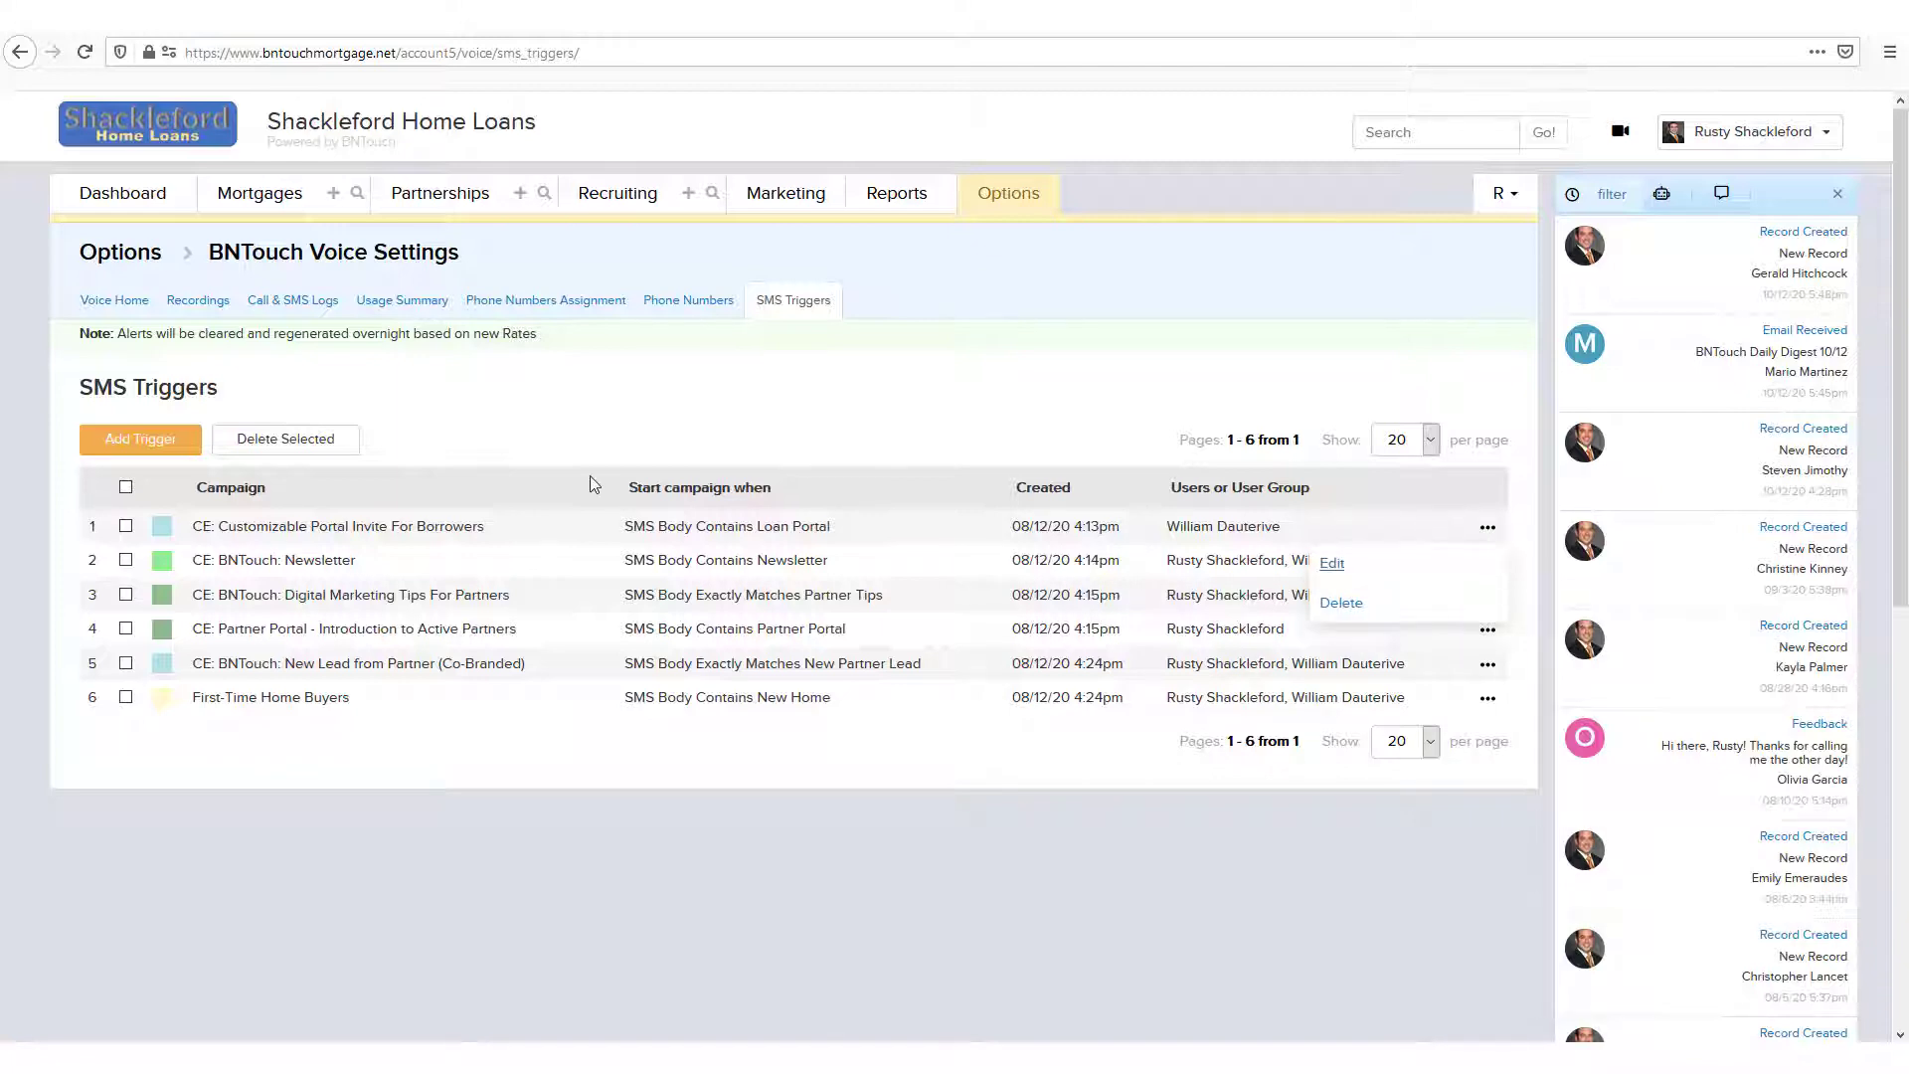
Add an SMS trigger starting Bill's New Campaign for one user when the body contains 'Mortgage'.
{"action": "left_click", "coordinate": [155, 442]}
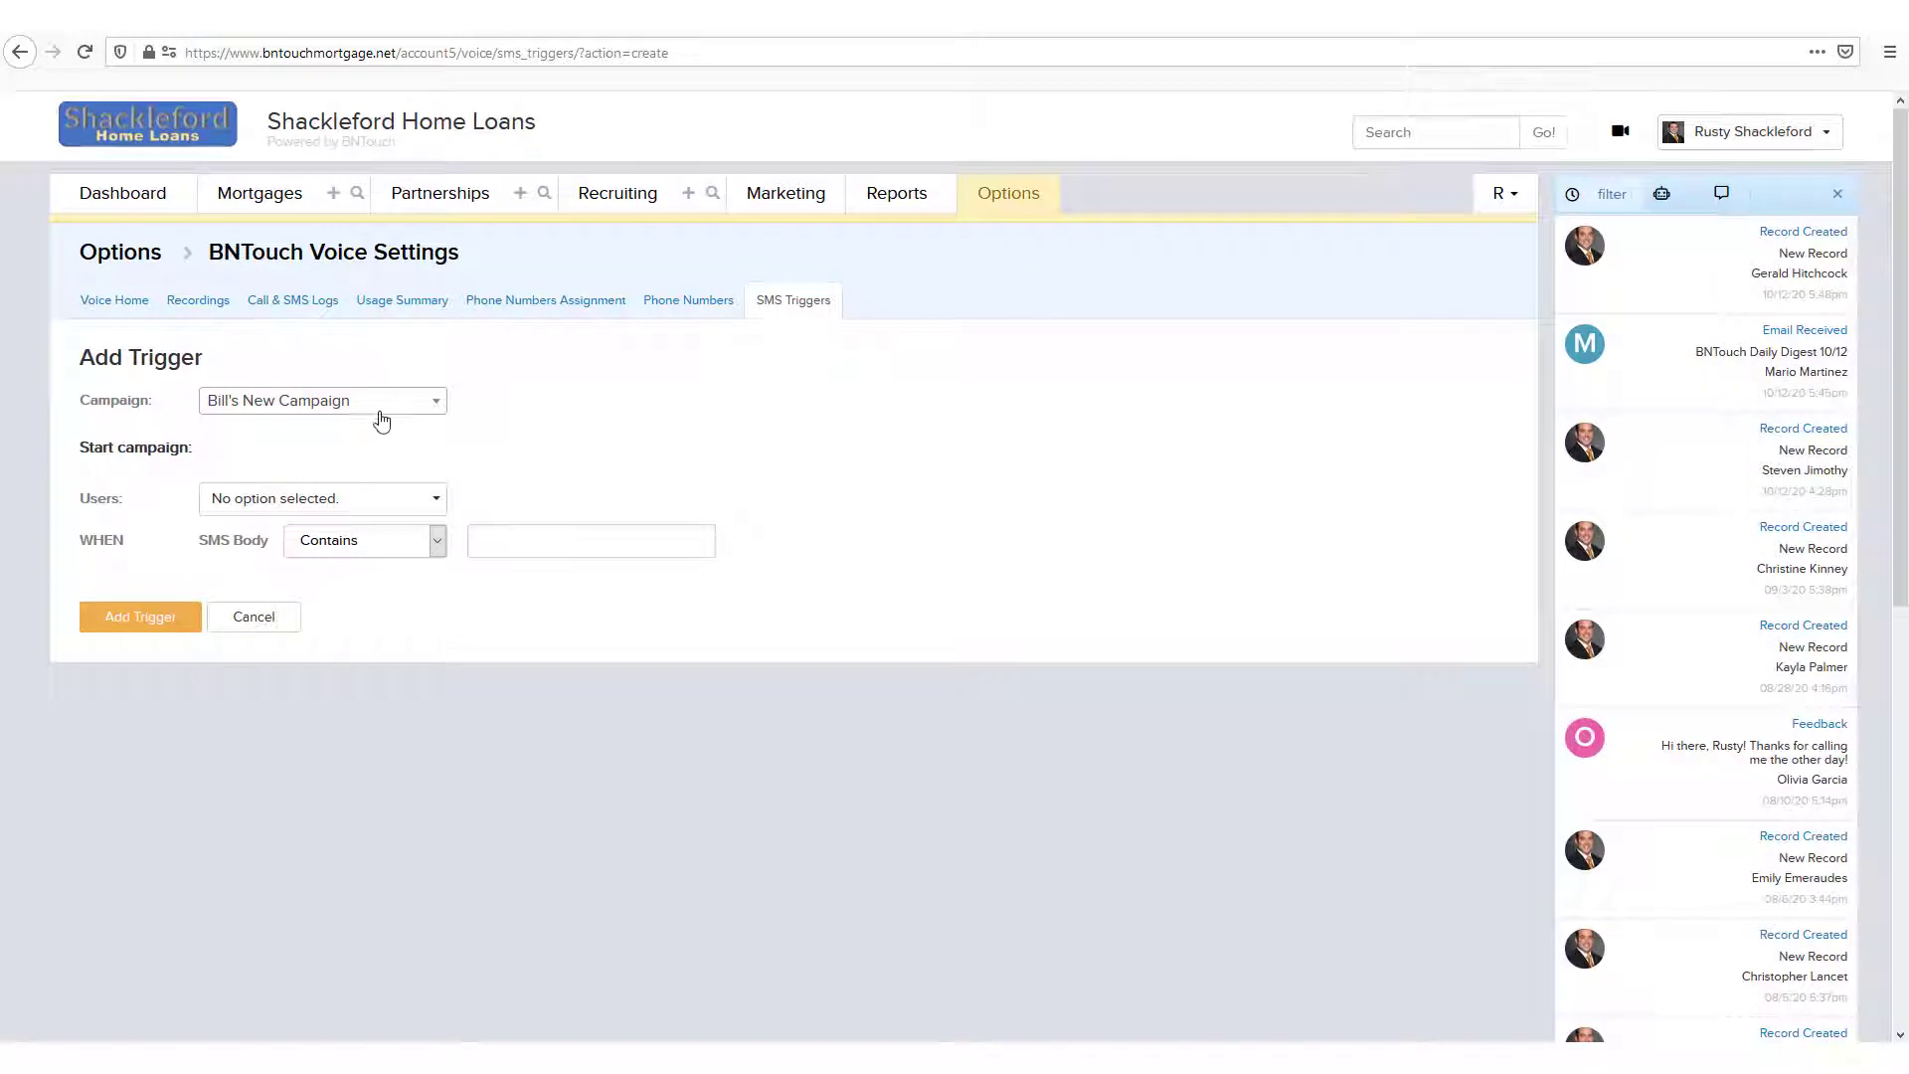
{"action": "left_click", "coordinate": [365, 408]}
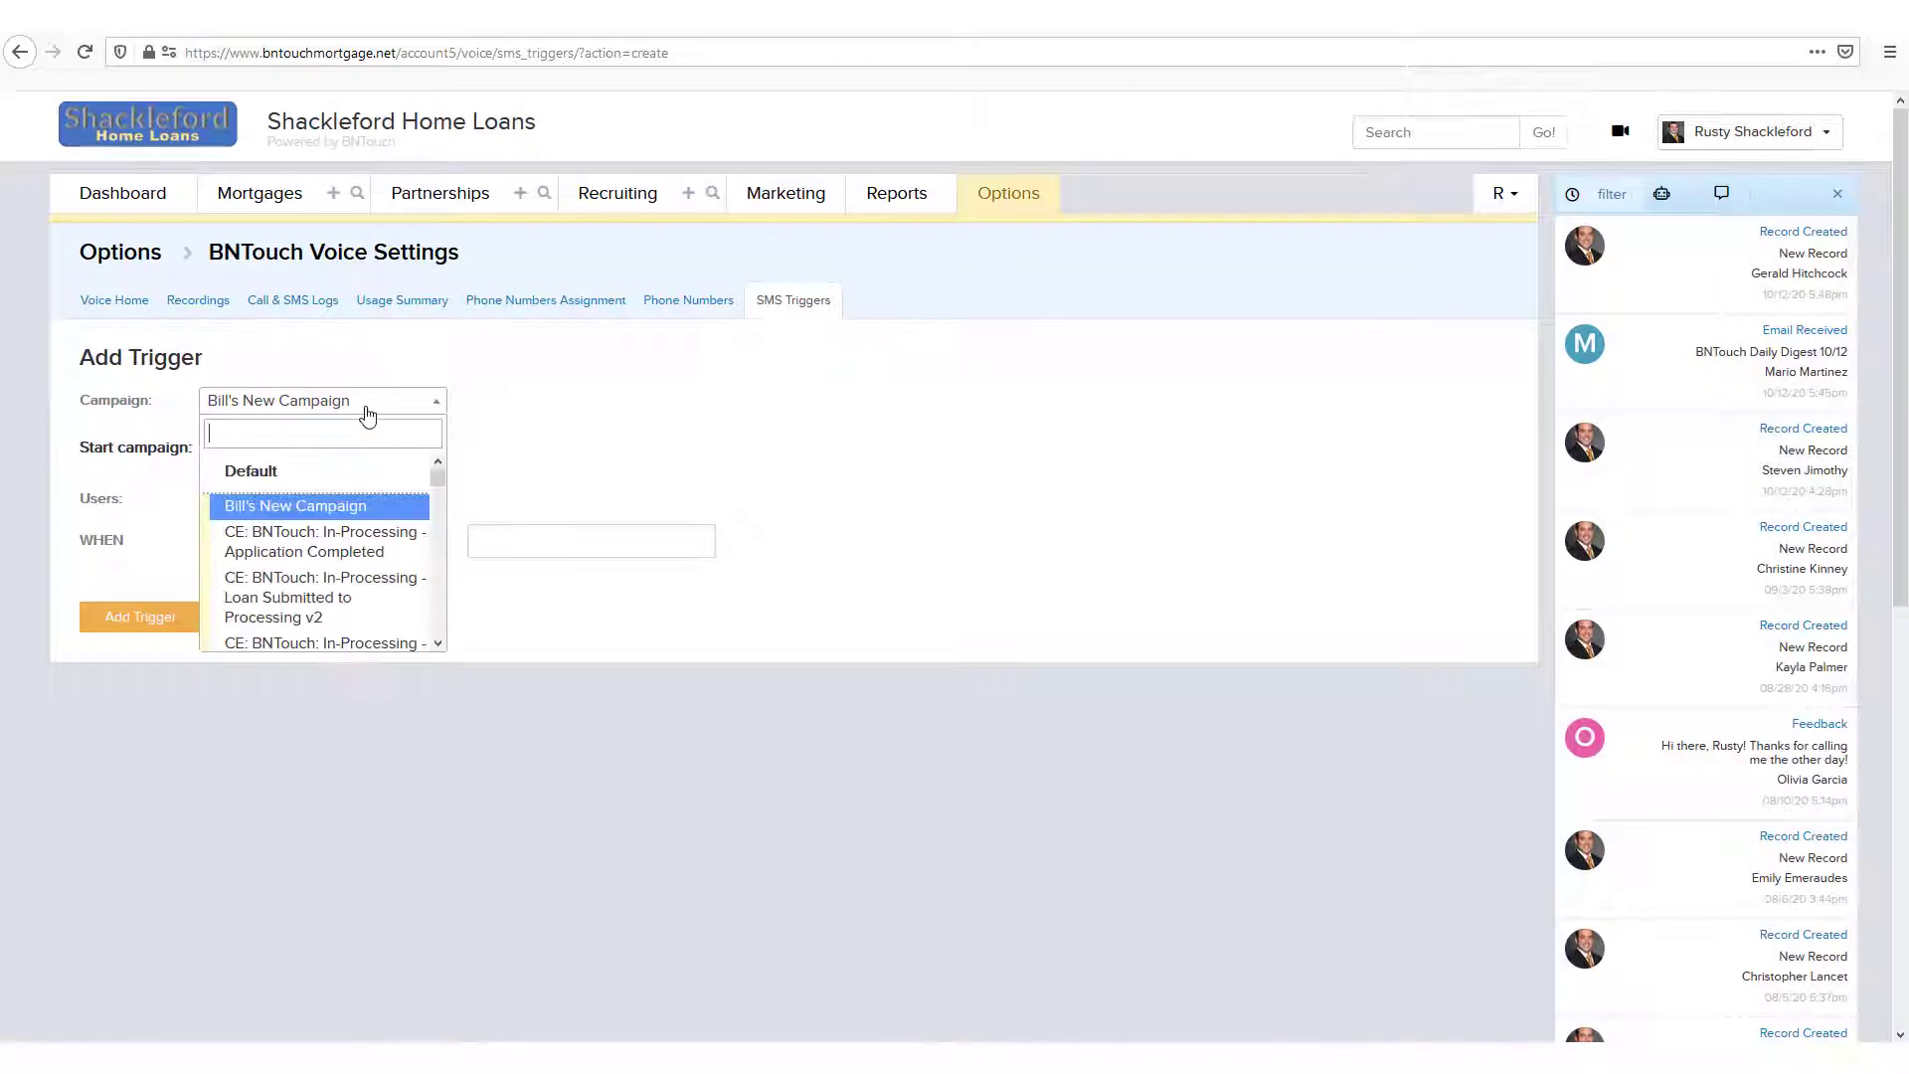
{"action": "left_click", "coordinate": [336, 516]}
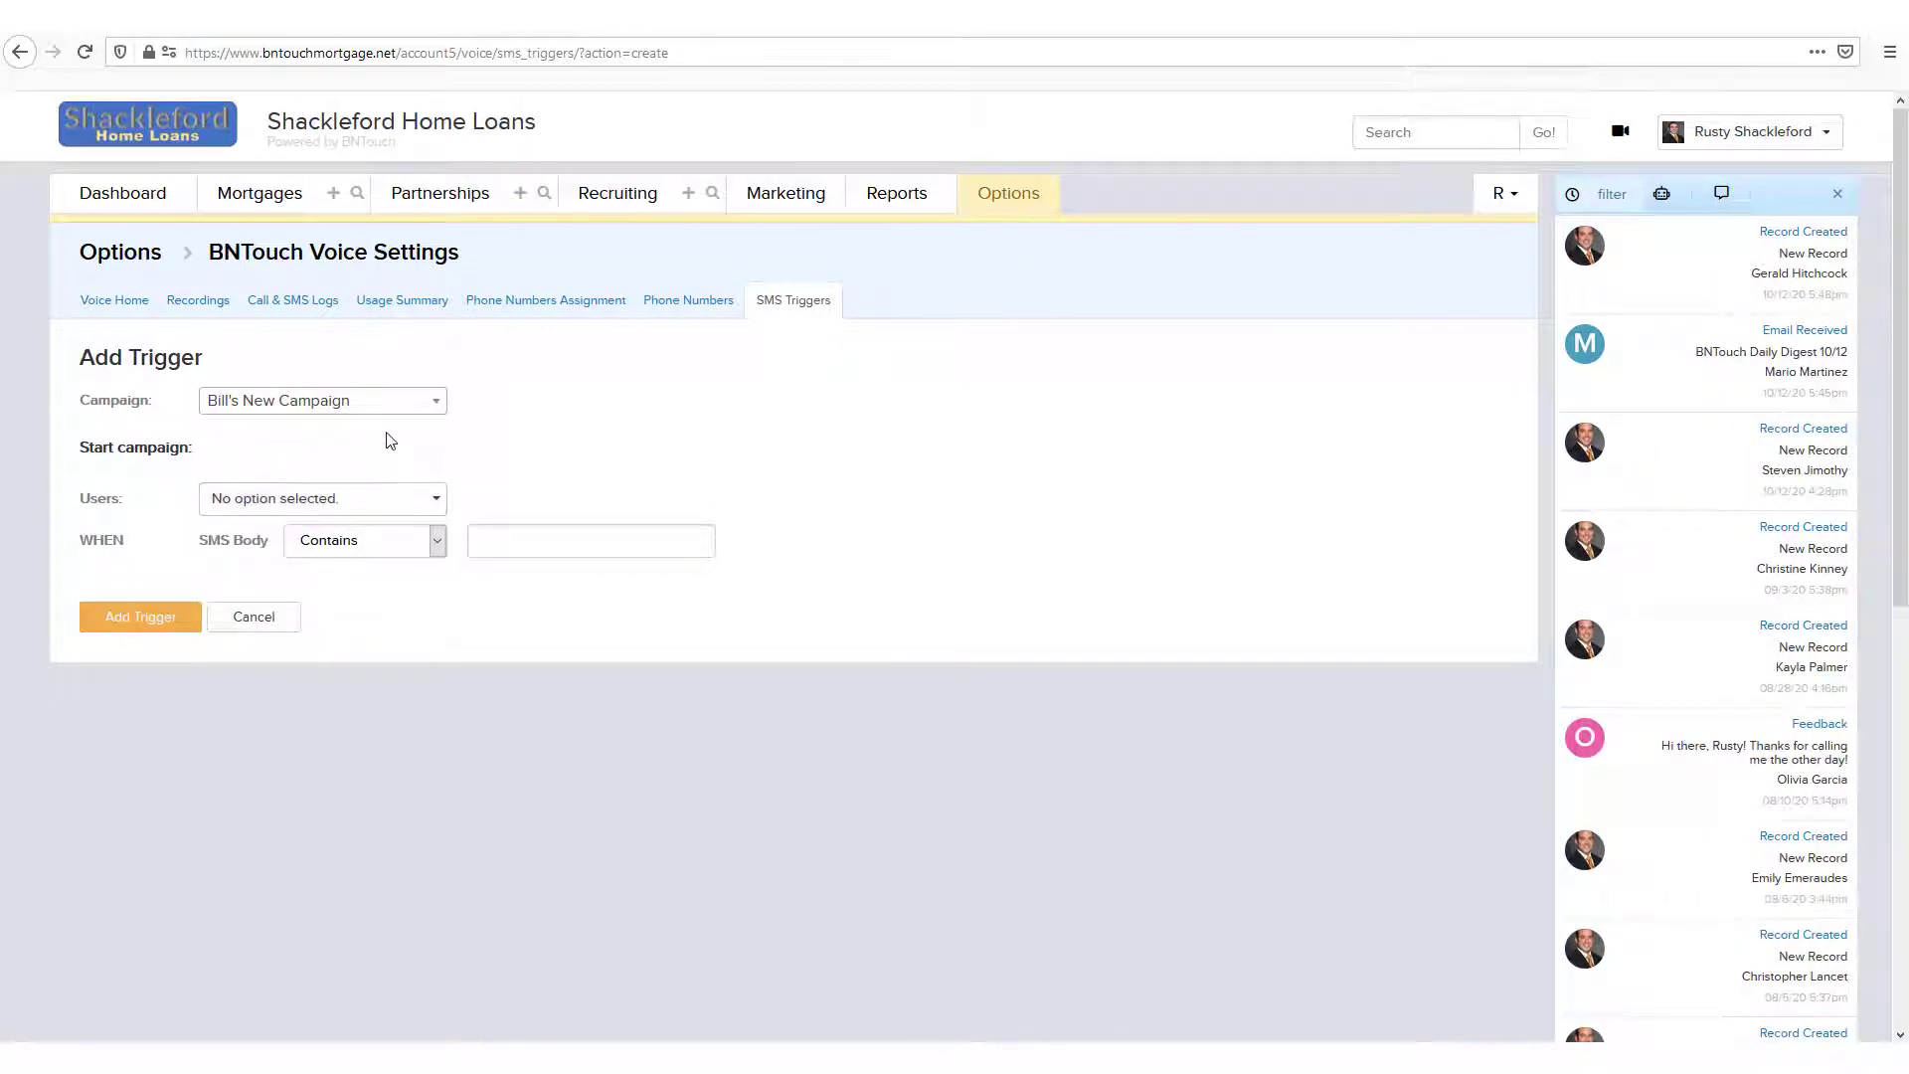
{"action": "left_click", "coordinate": [405, 501]}
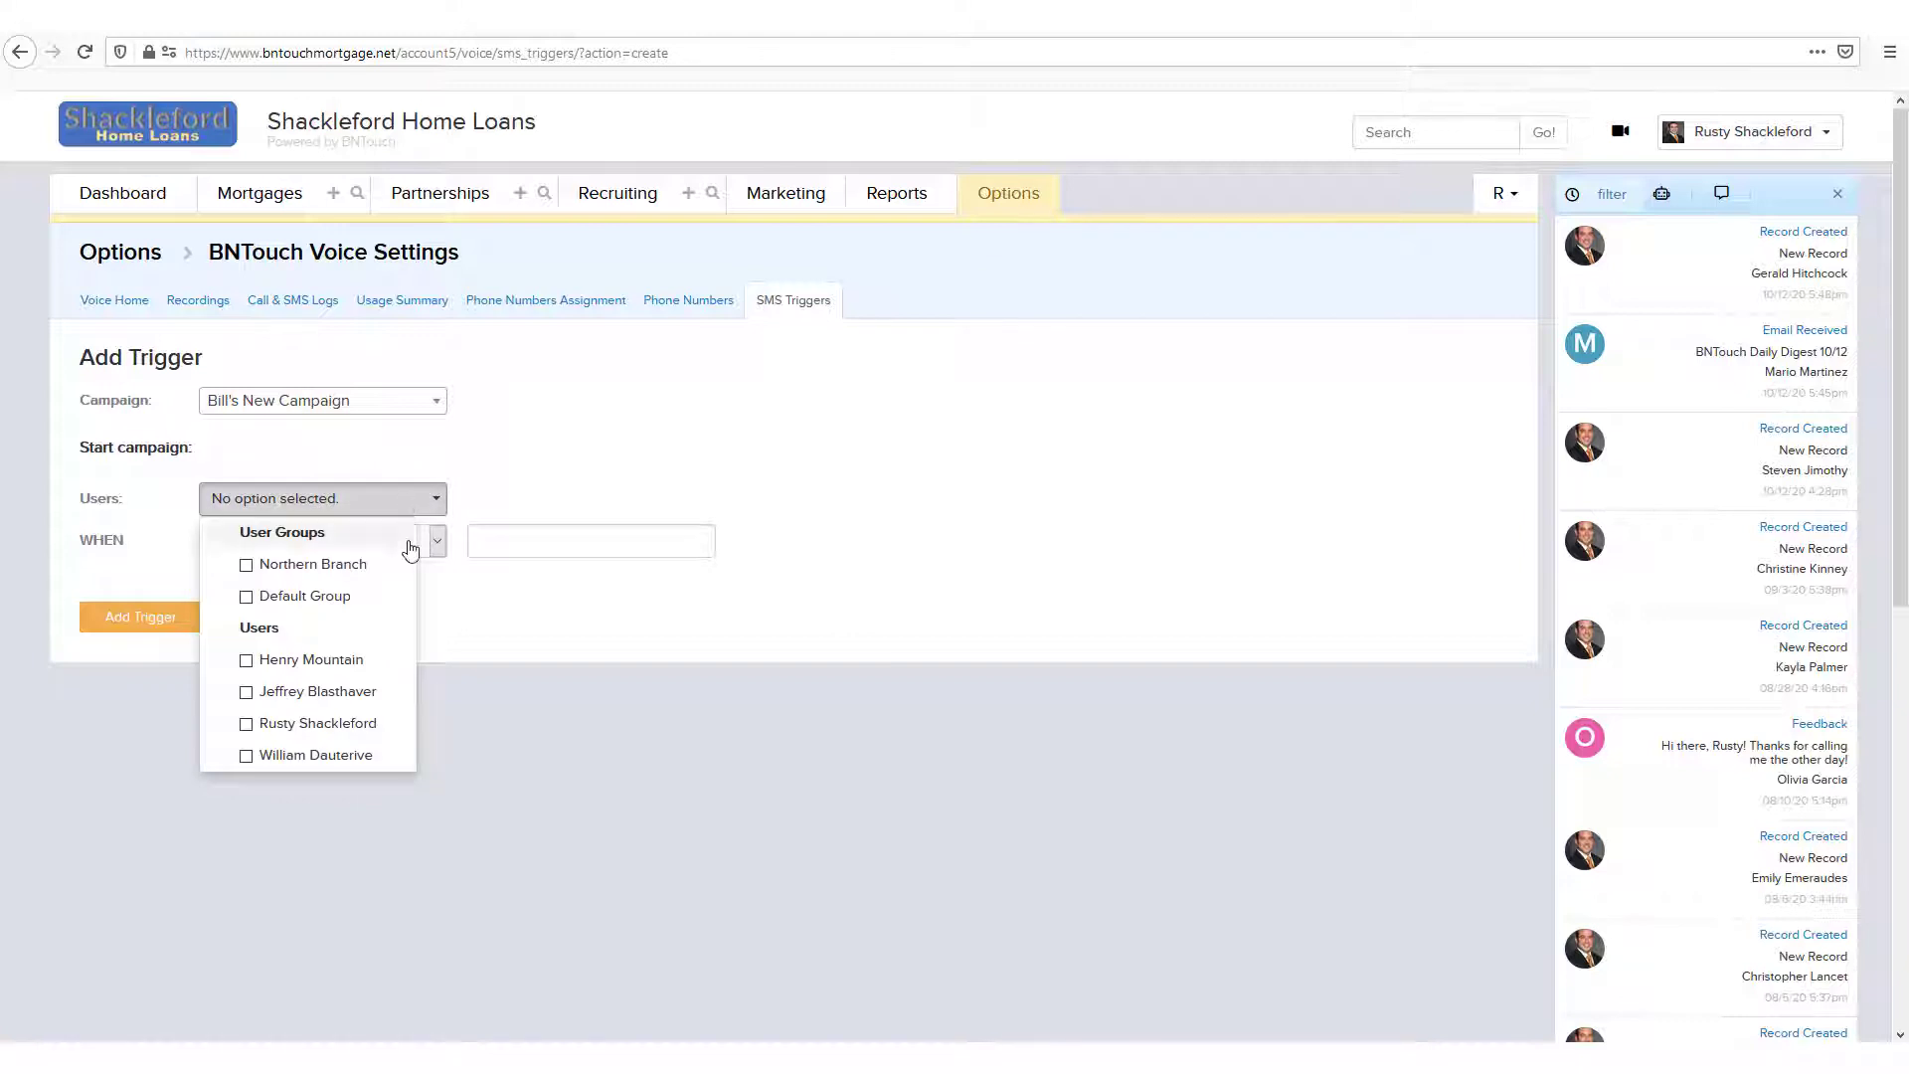
{"action": "left_click", "coordinate": [247, 756]}
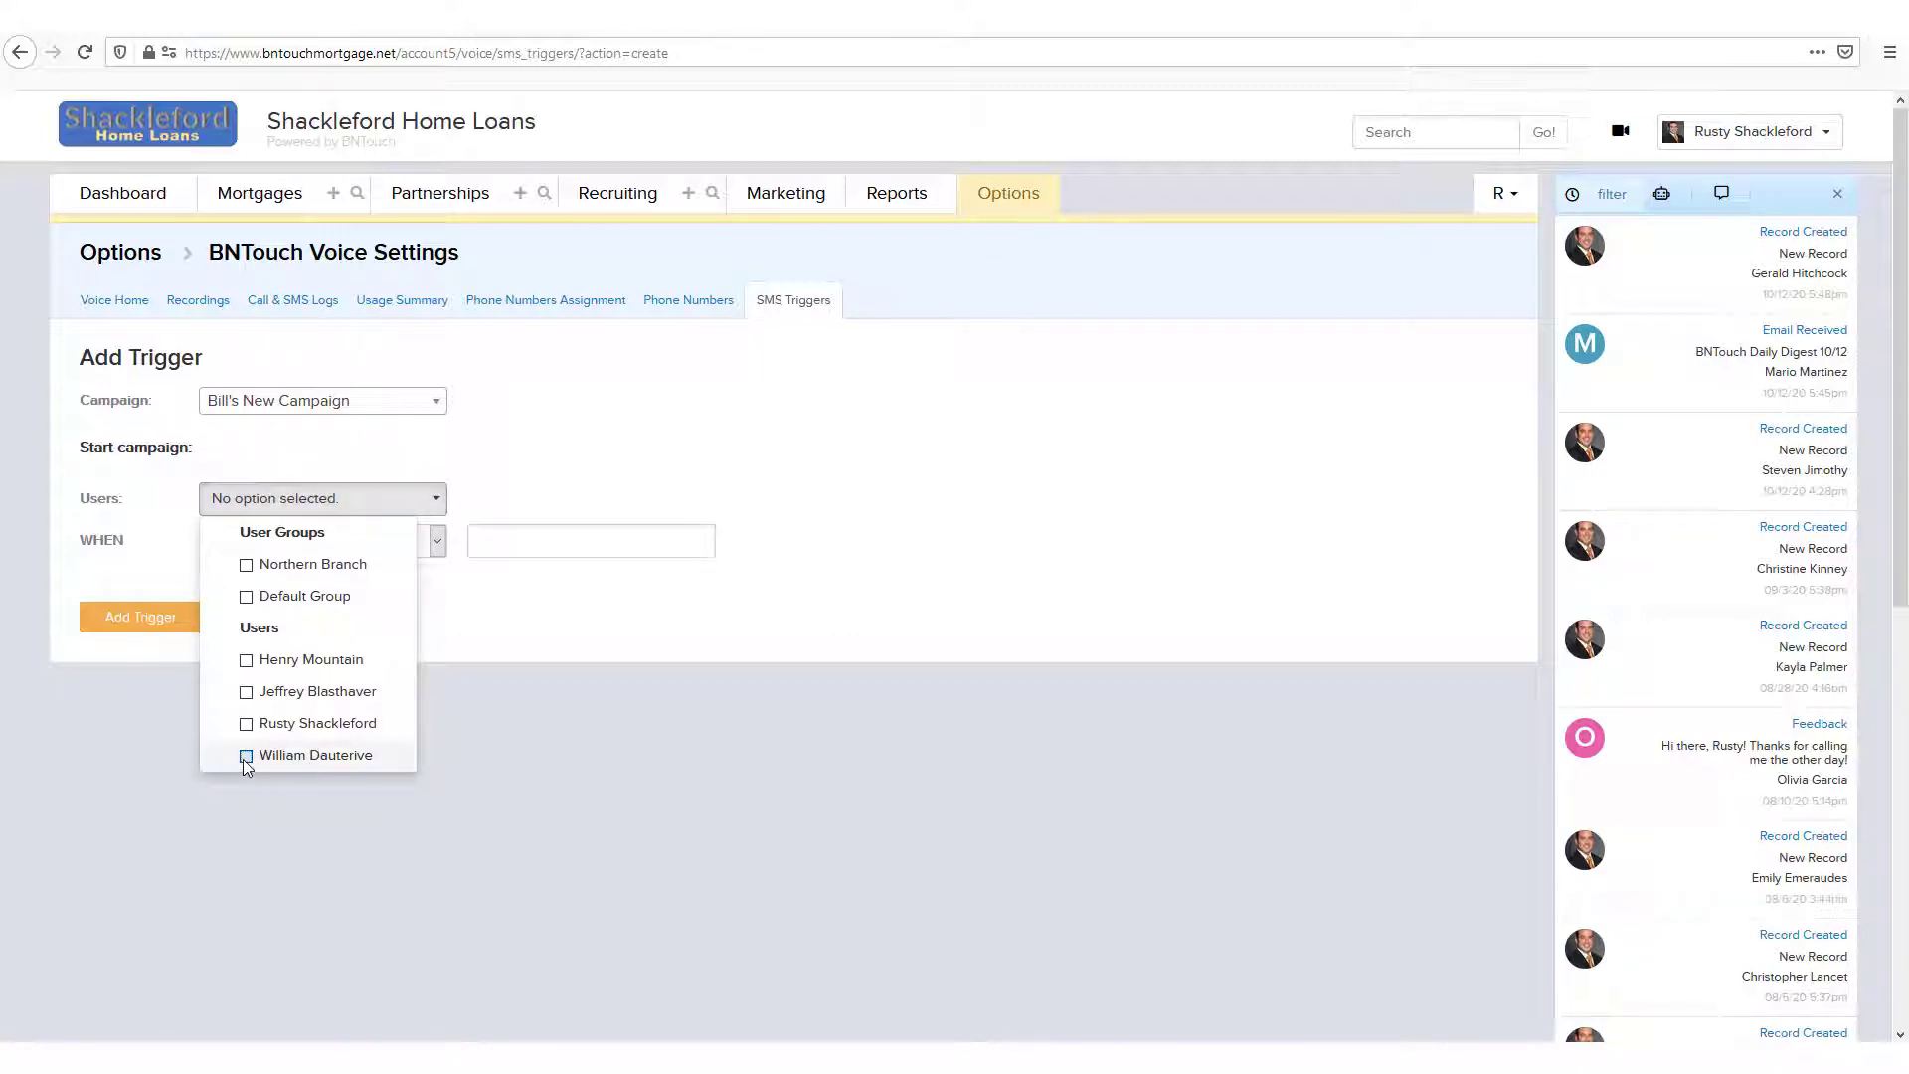
{"action": "left_click", "coordinate": [570, 632]}
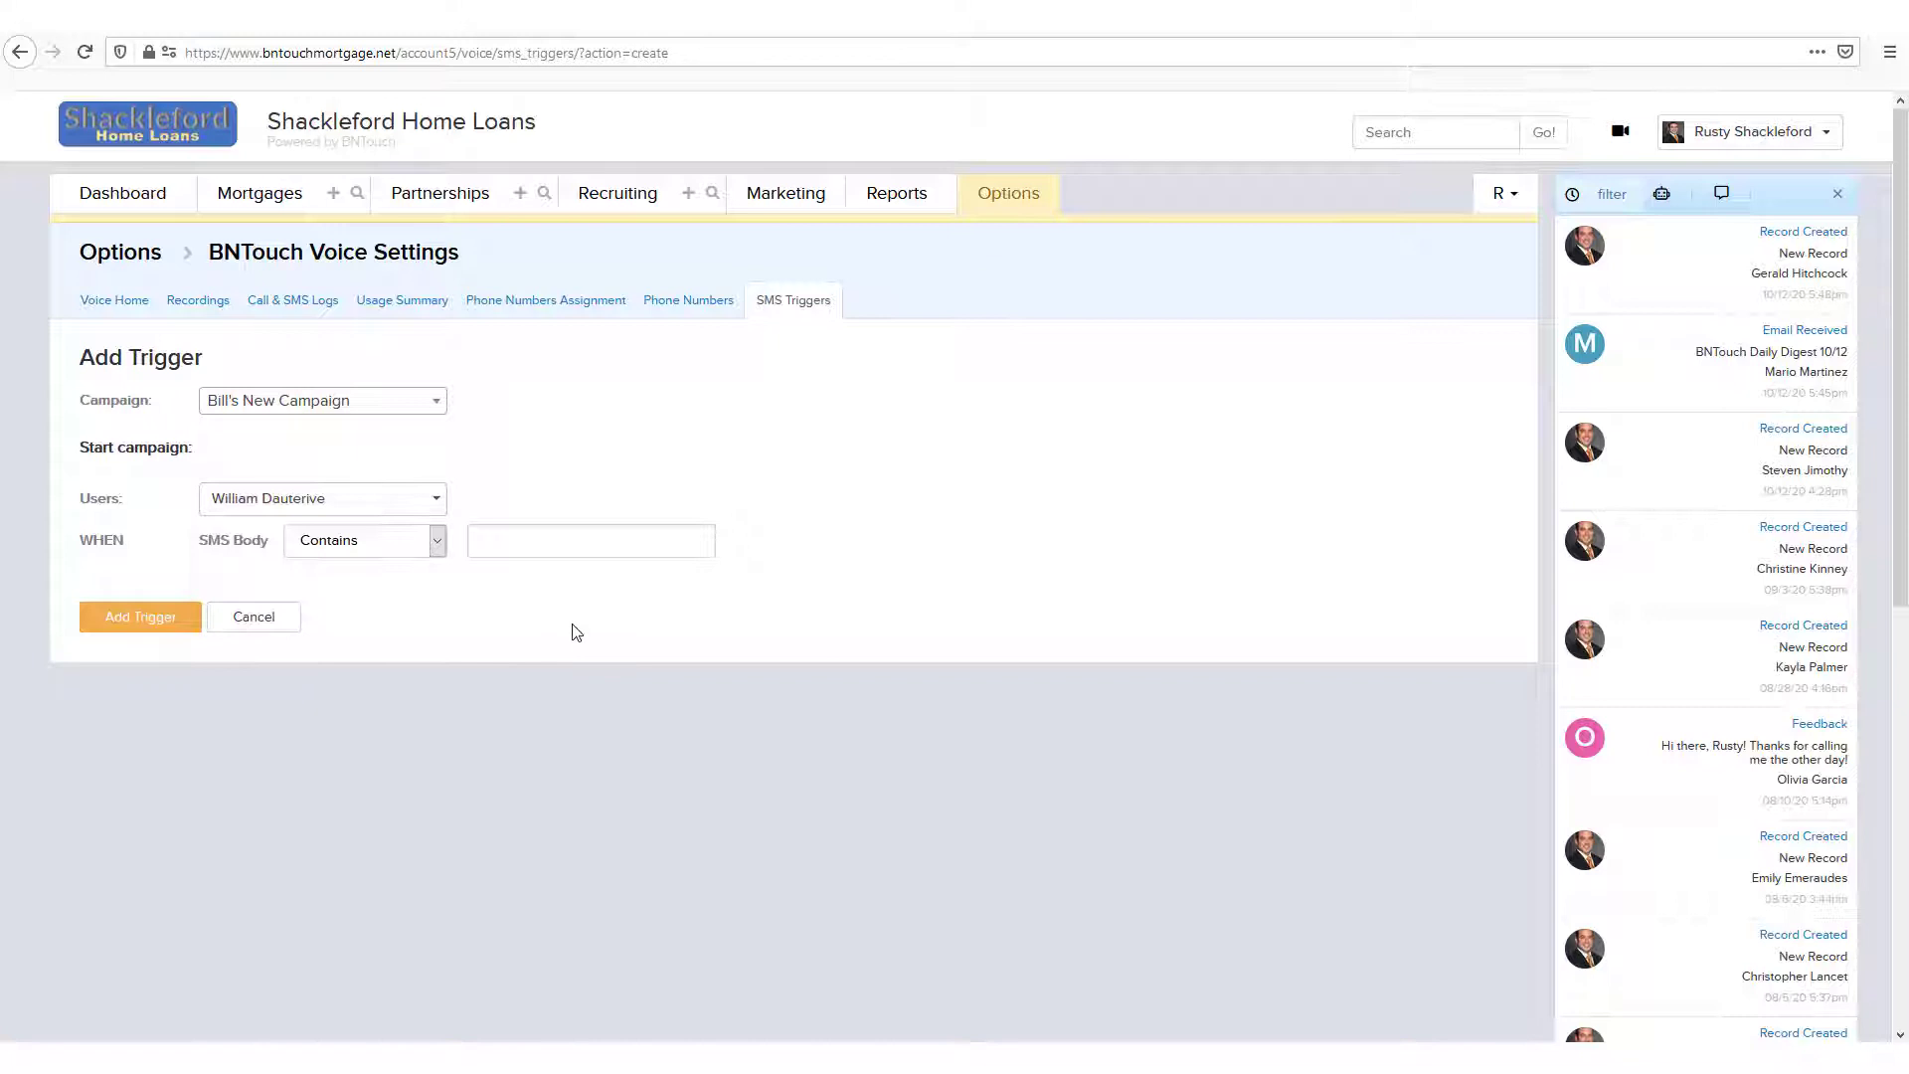
{"action": "left_click", "coordinate": [545, 545]}
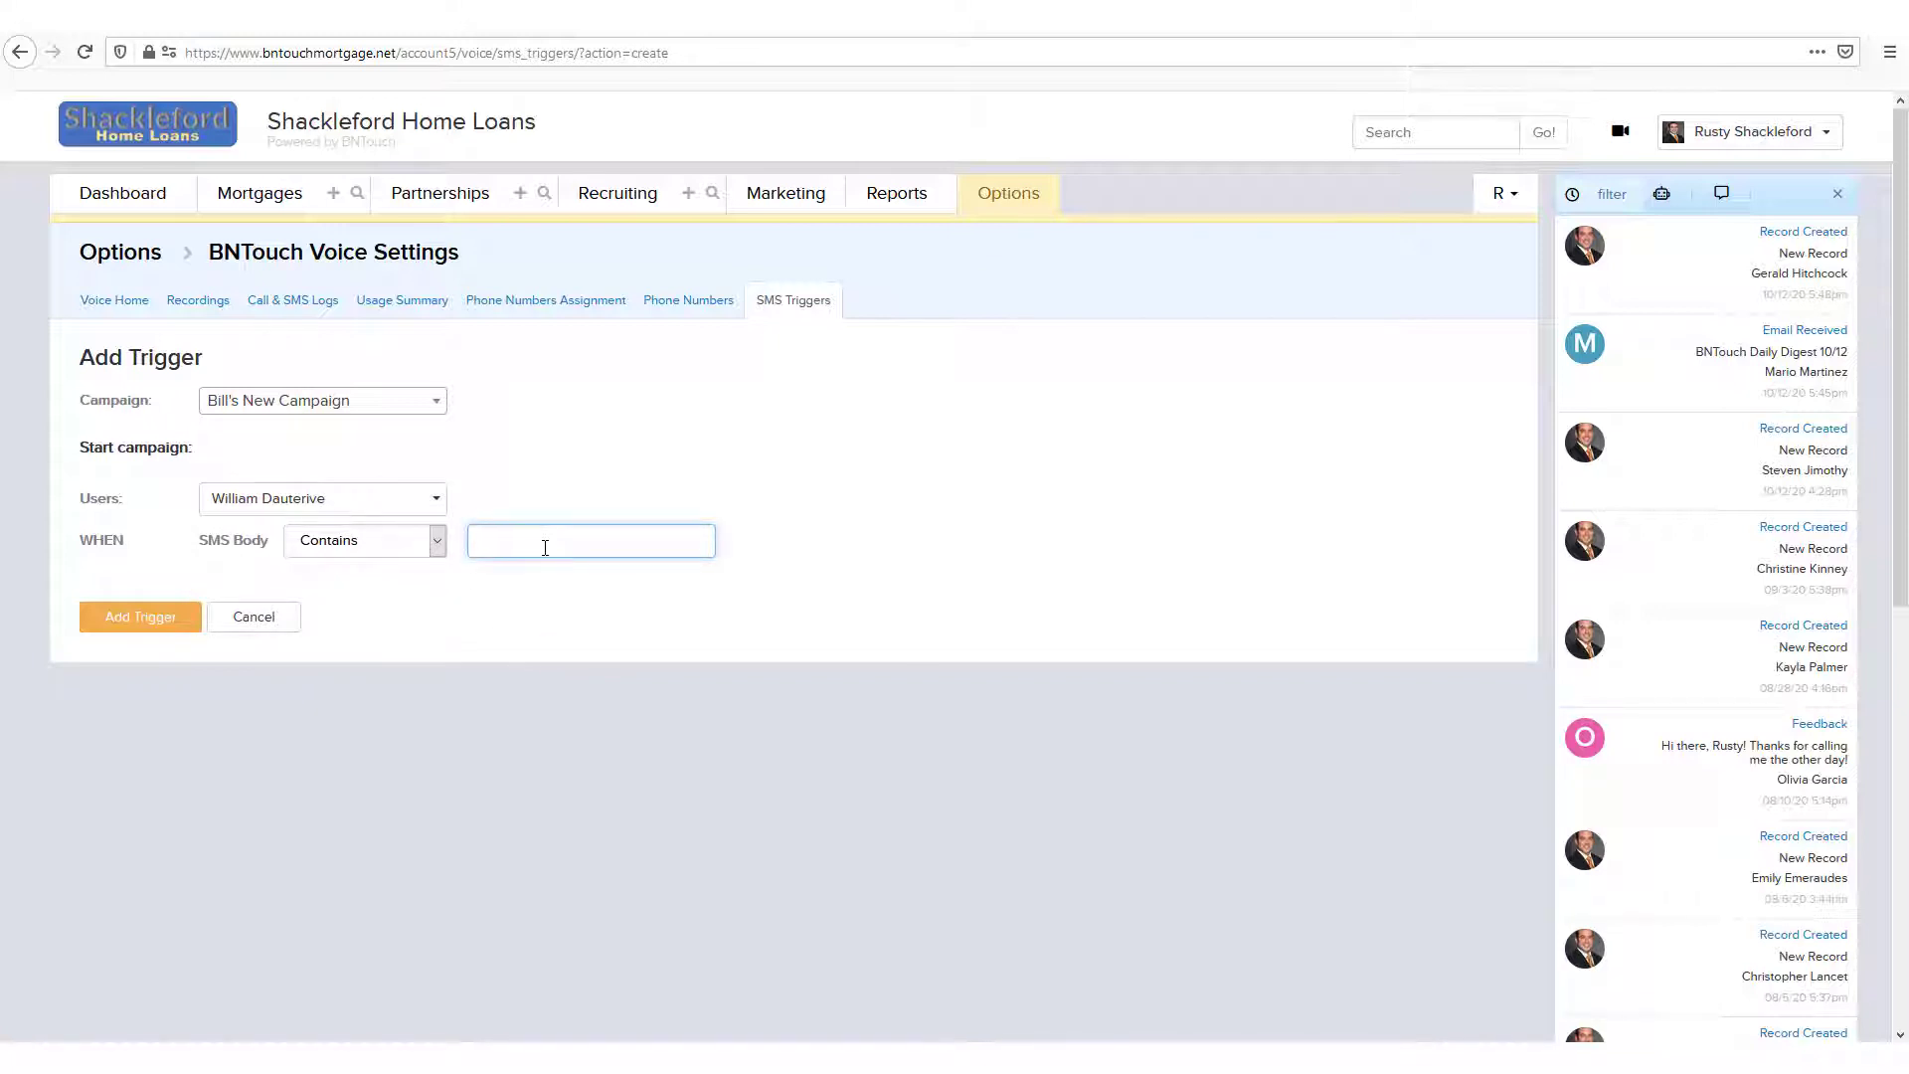
{"action": "type", "text": "Mo"}
{"action": "type", "text": "rtgage"}
{"action": "left_click", "coordinate": [612, 518]}
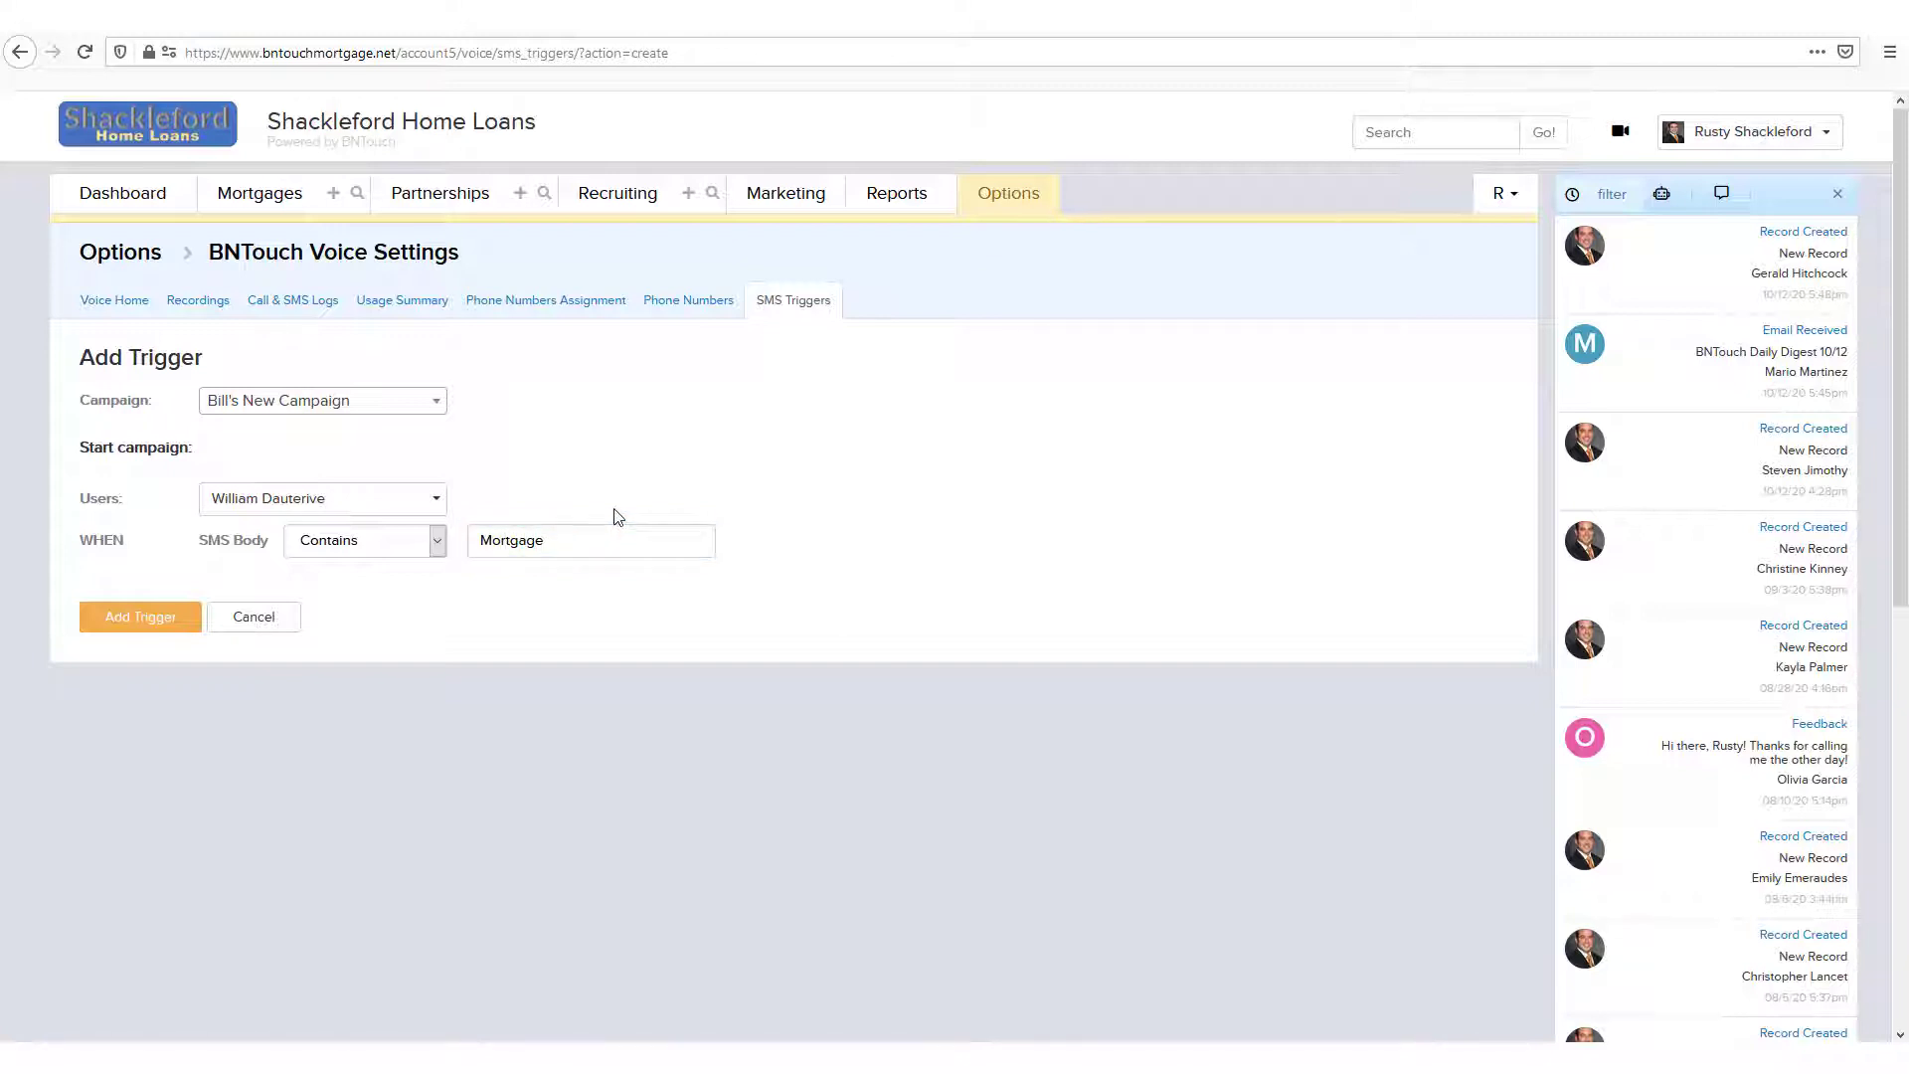
{"action": "left_click", "coordinate": [107, 628]}
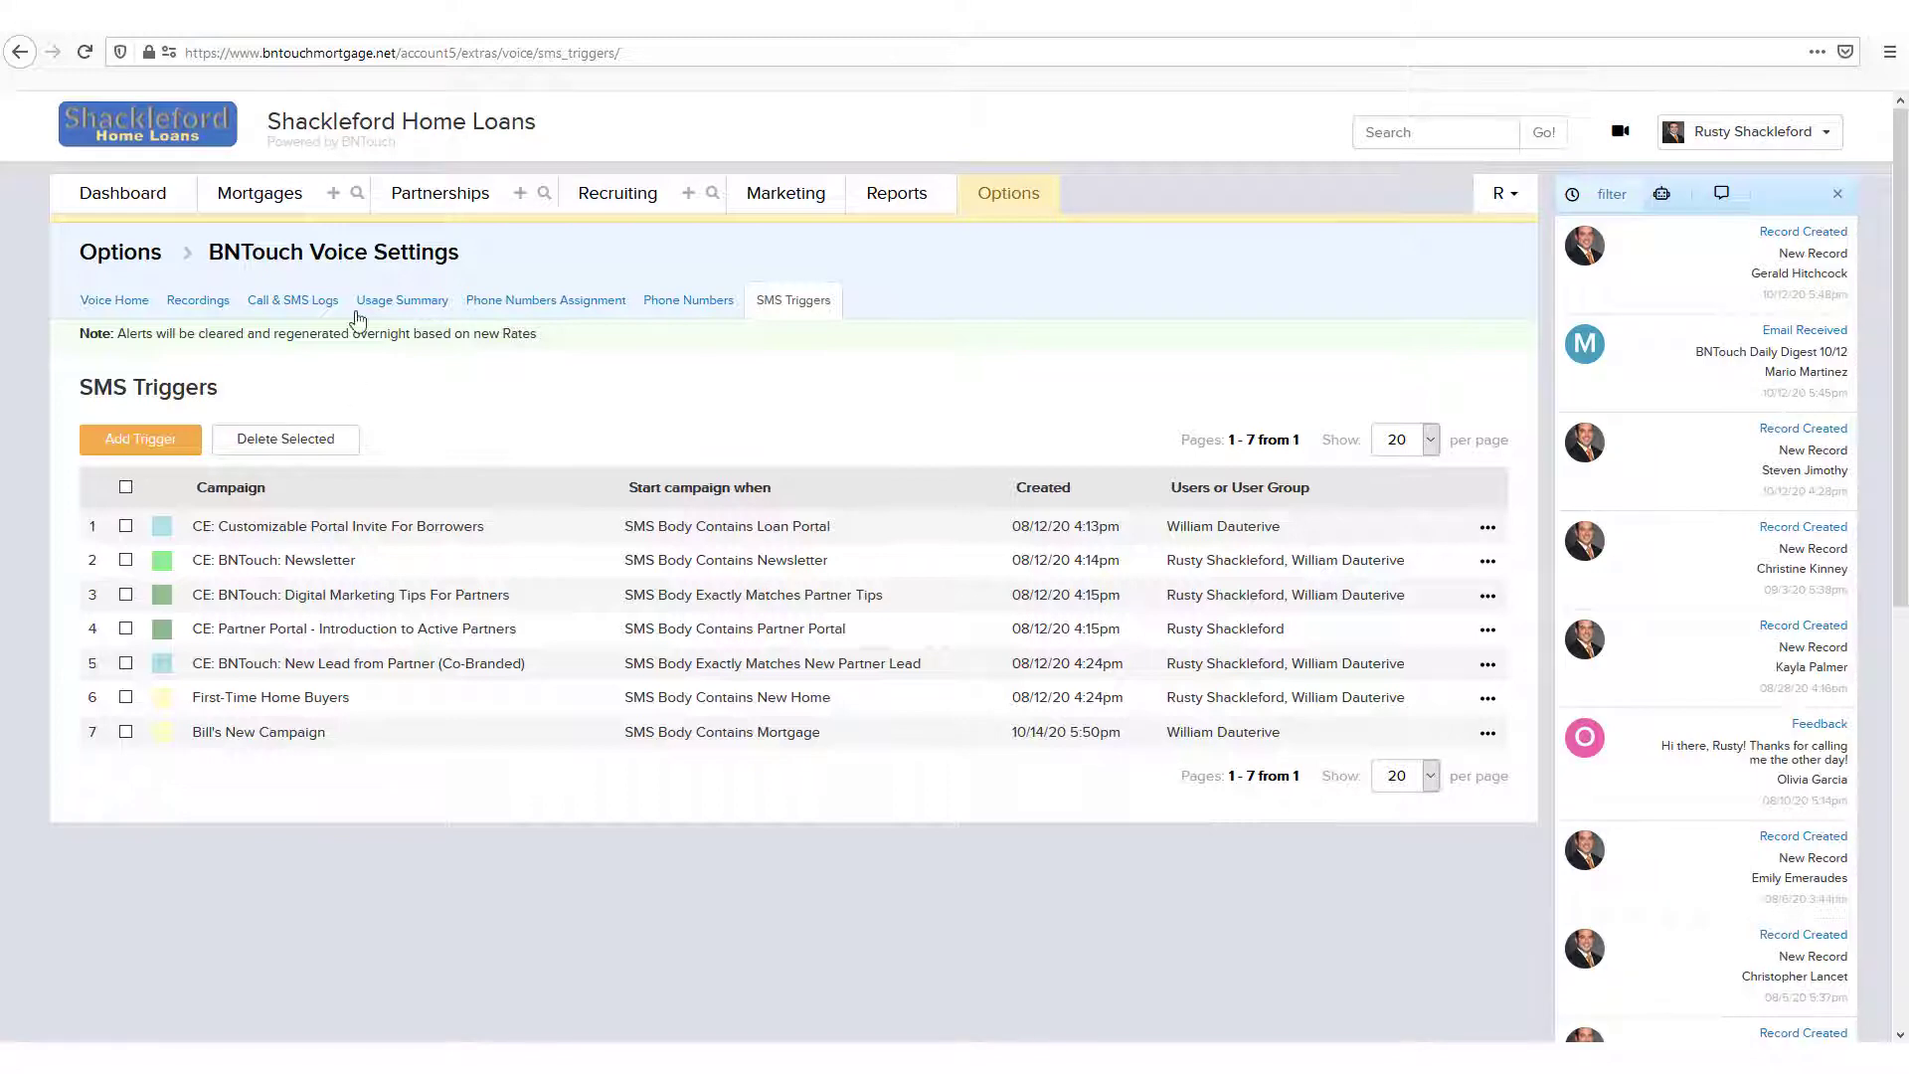
{"action": "left_click", "coordinate": [257, 202]}
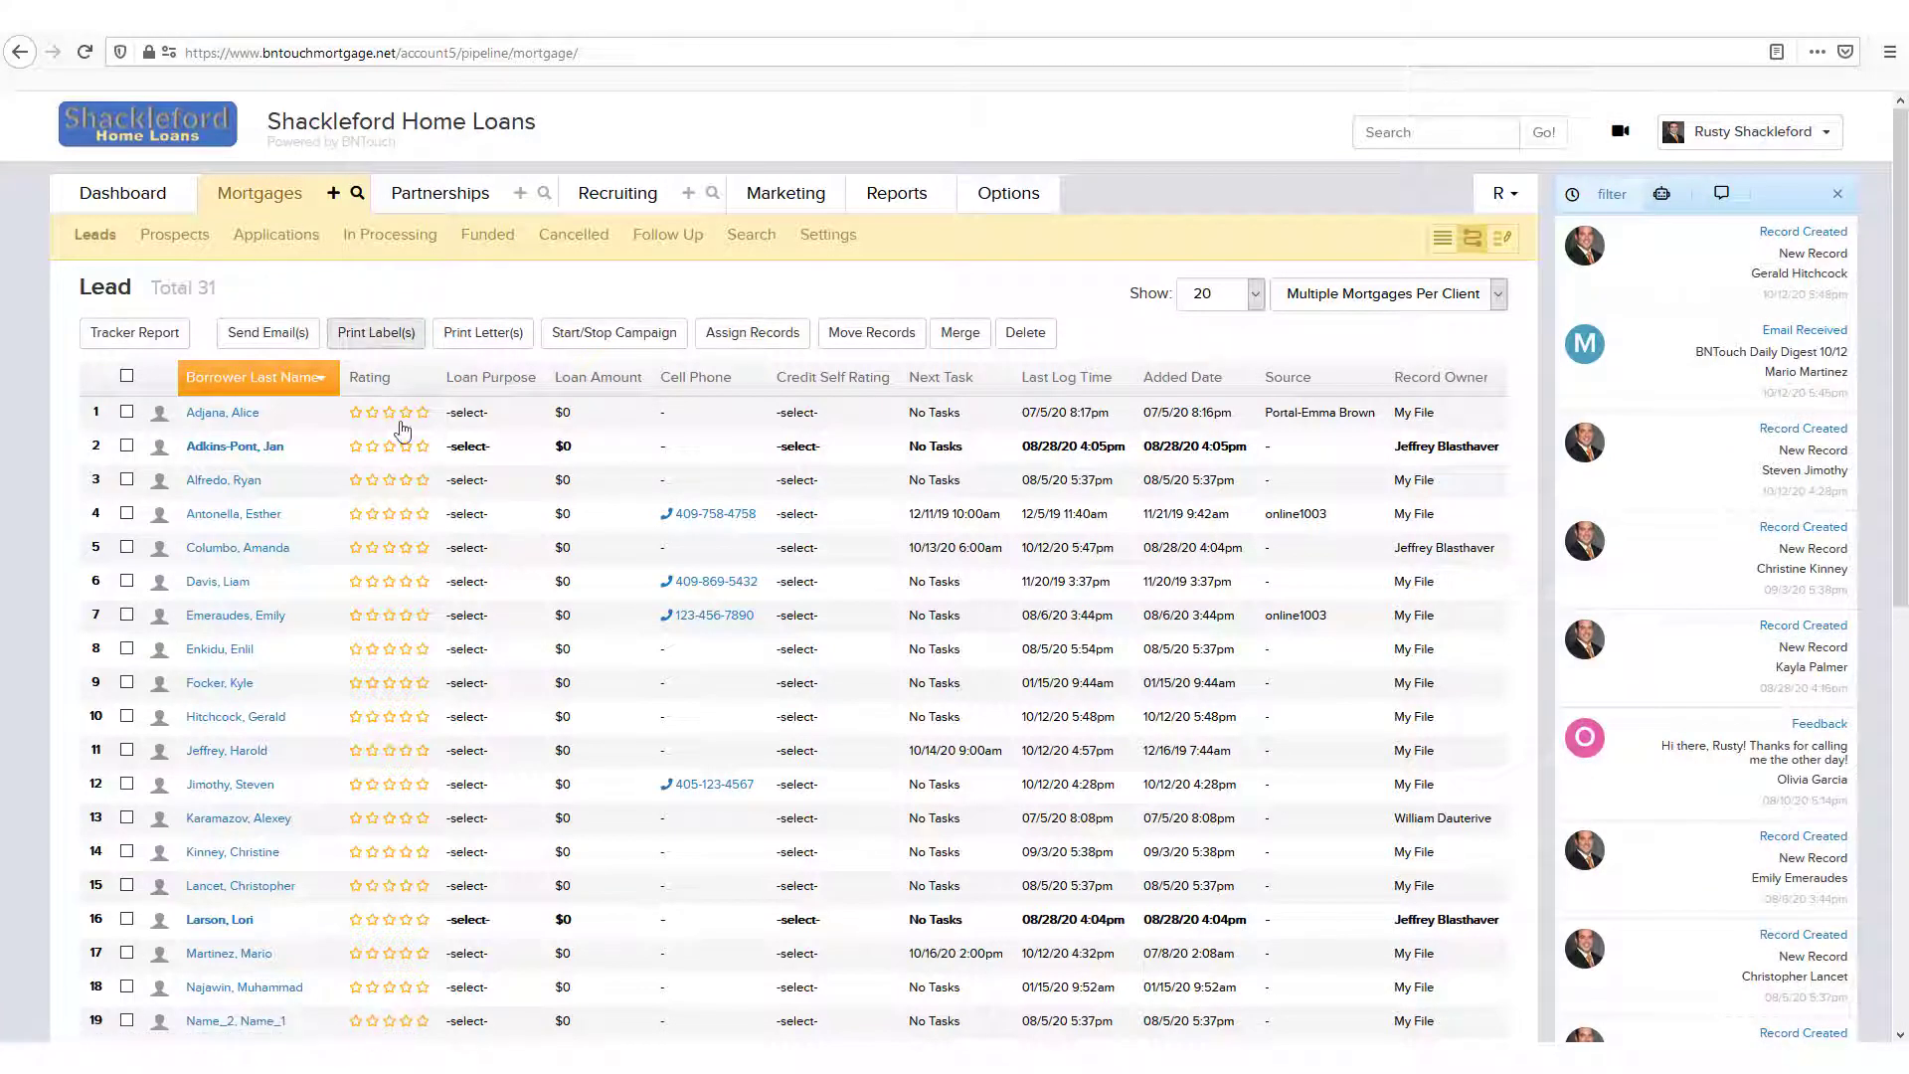
{"action": "left_click", "coordinate": [205, 629]}
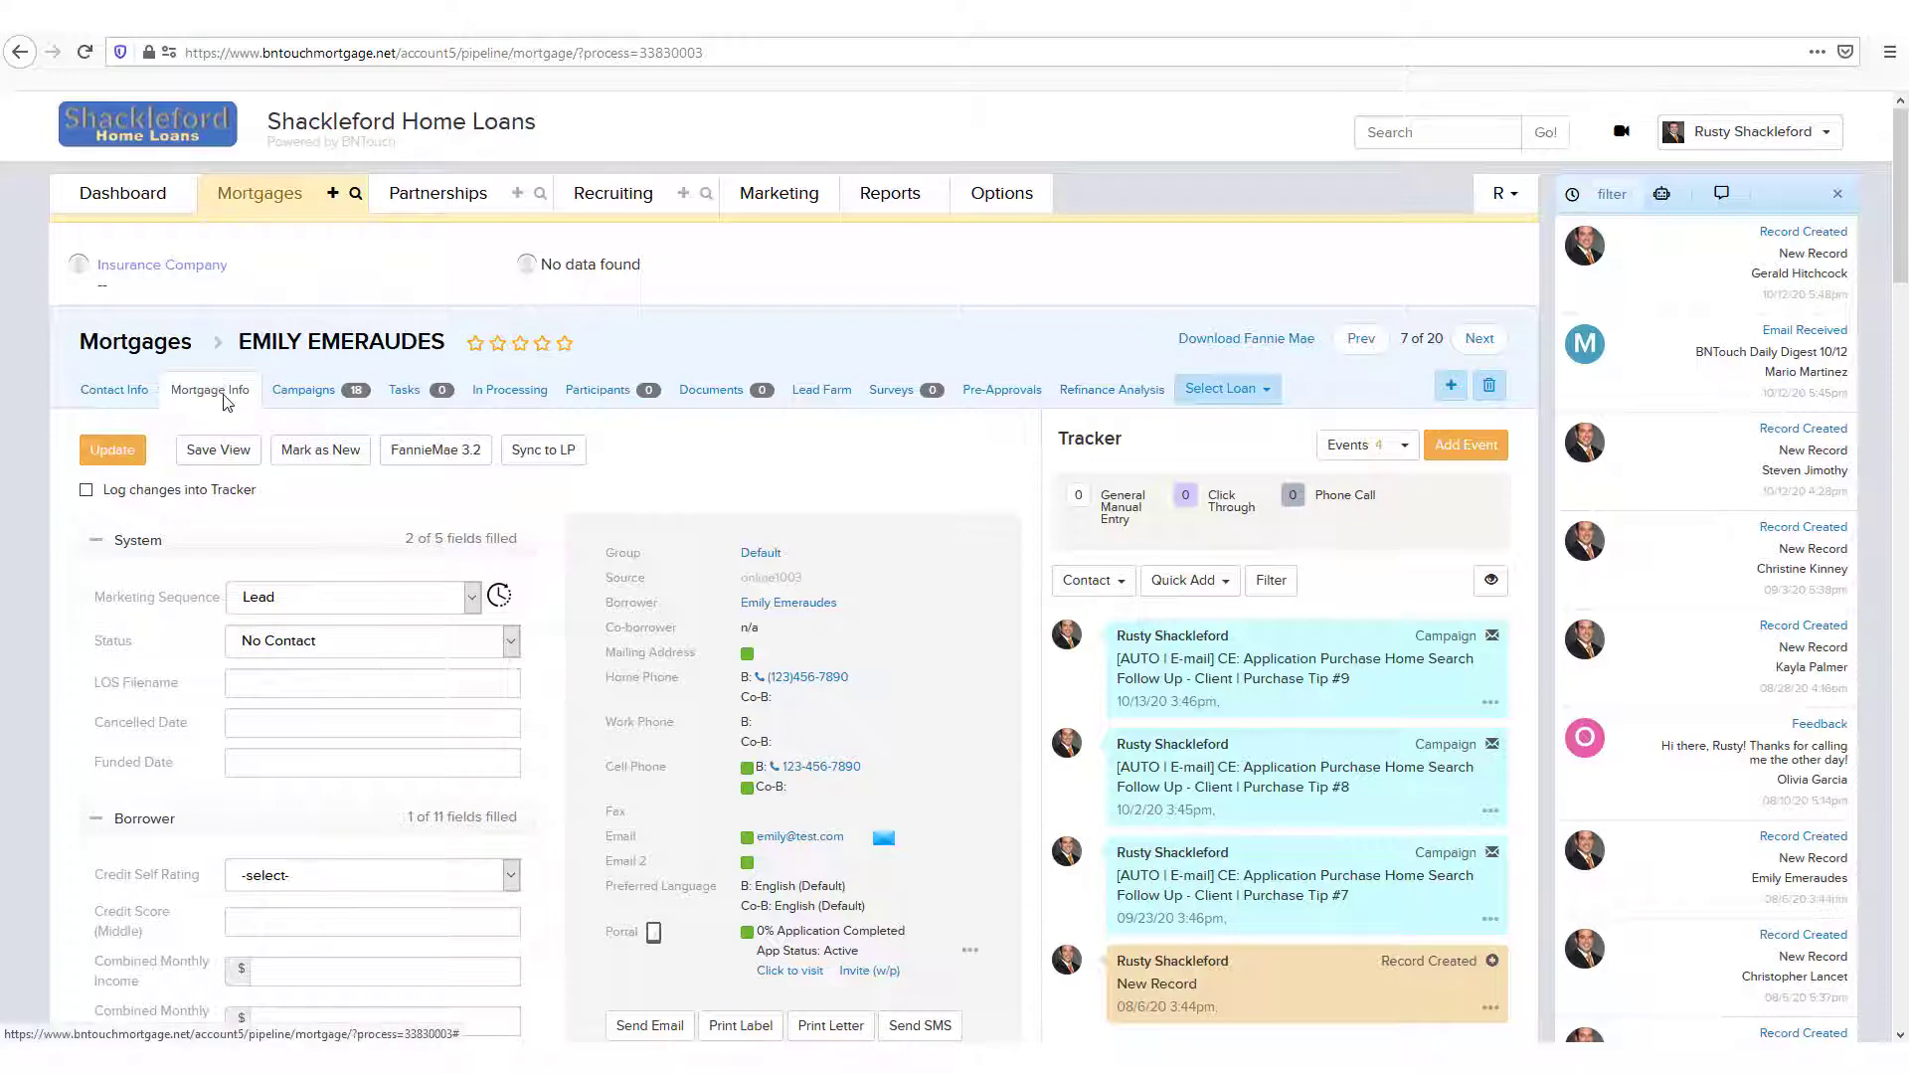
{"action": "scroll", "coordinate": [914, 685], "scroll_direction": "down", "scroll_amount": 5}
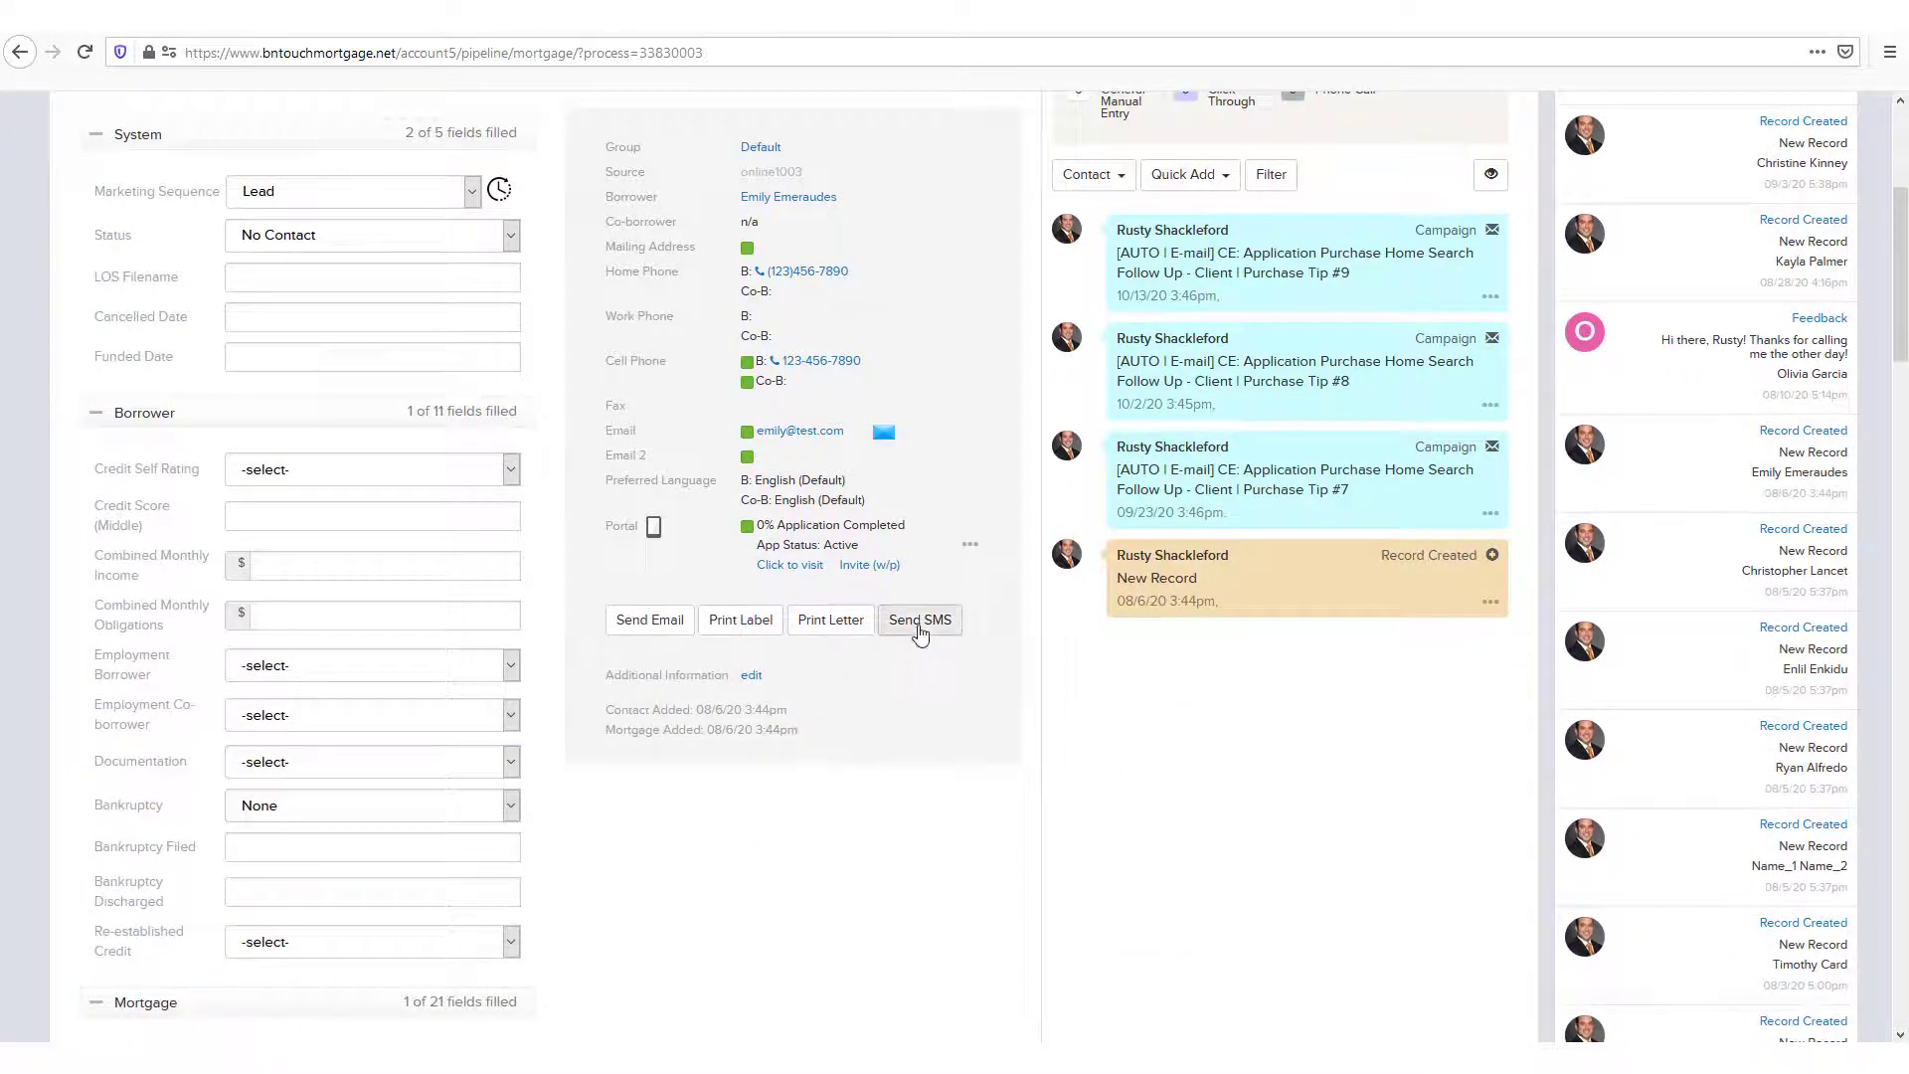
{"action": "left_click", "coordinate": [919, 620]}
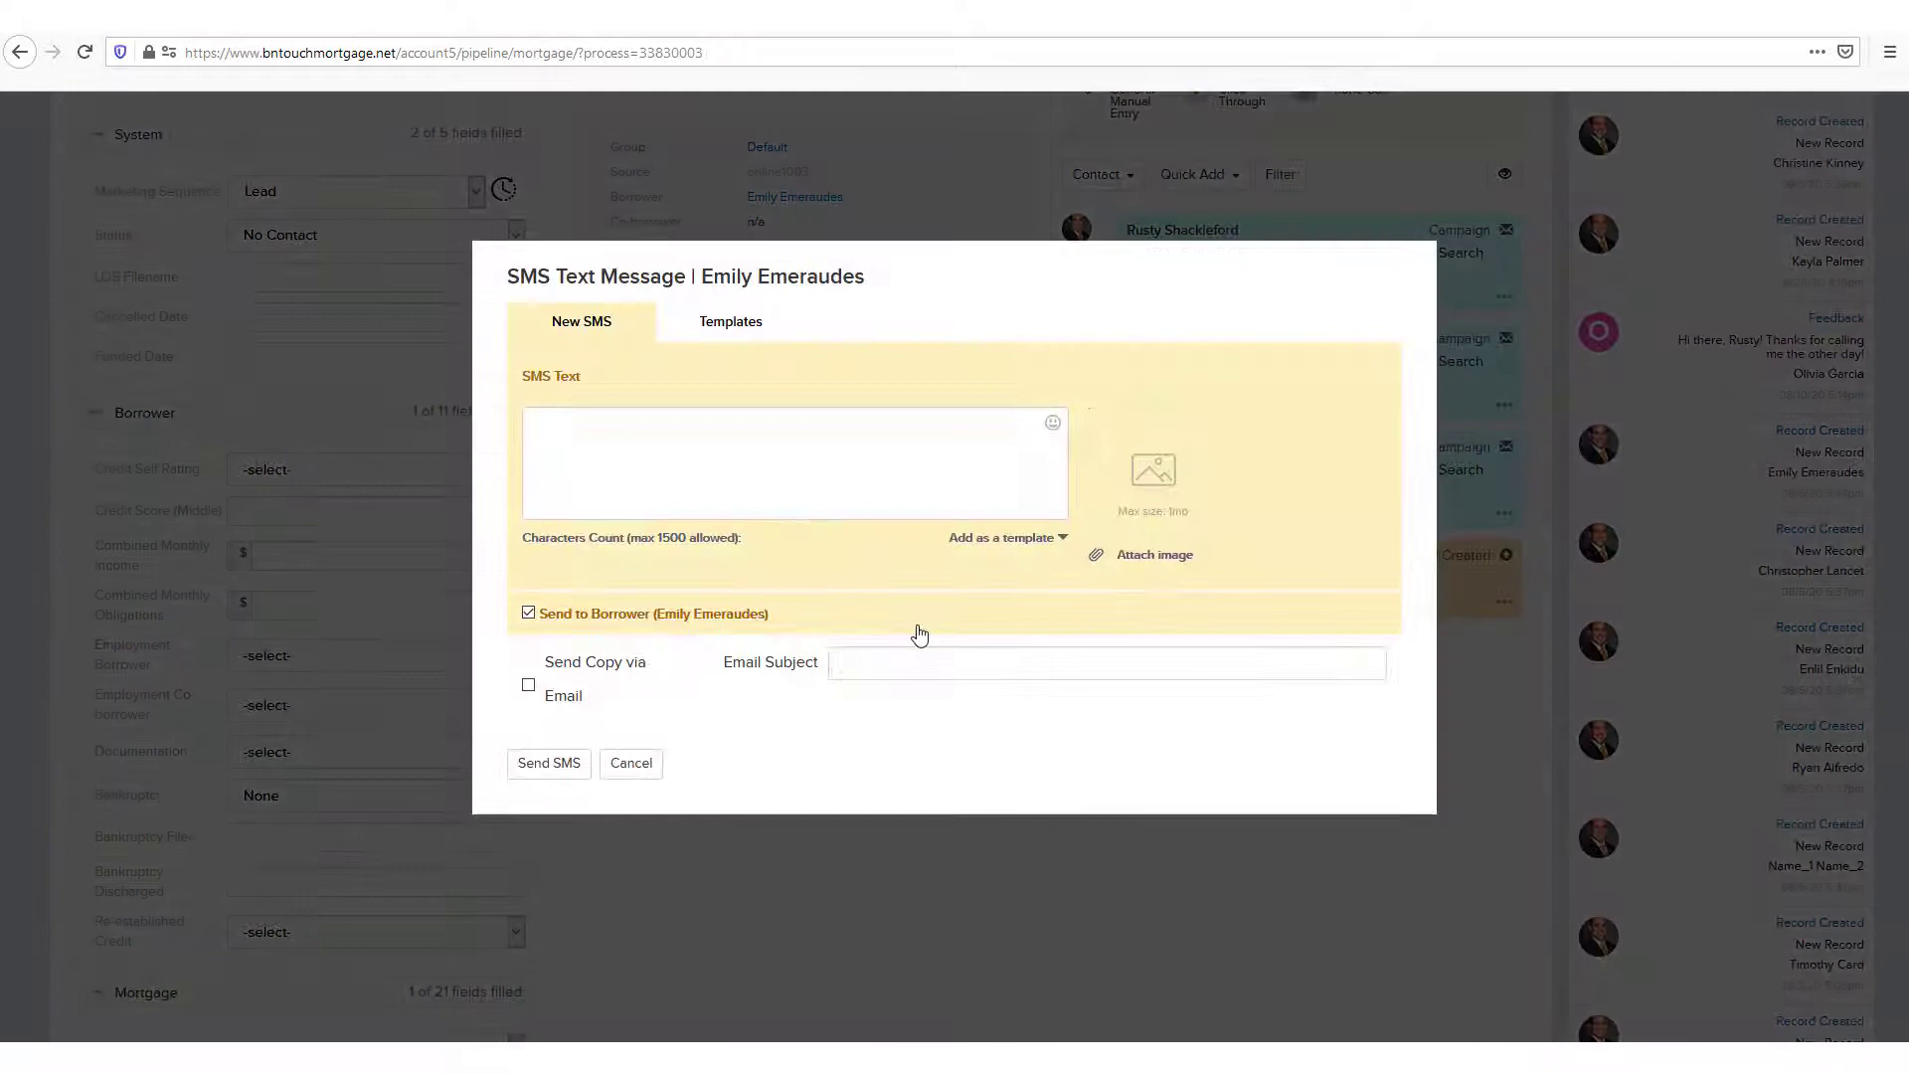
Write the 'Hello Emily' greeting, trying and then cancelling an image attachment.
{"action": "left_click", "coordinate": [723, 471]}
{"action": "type", "text": "He"}
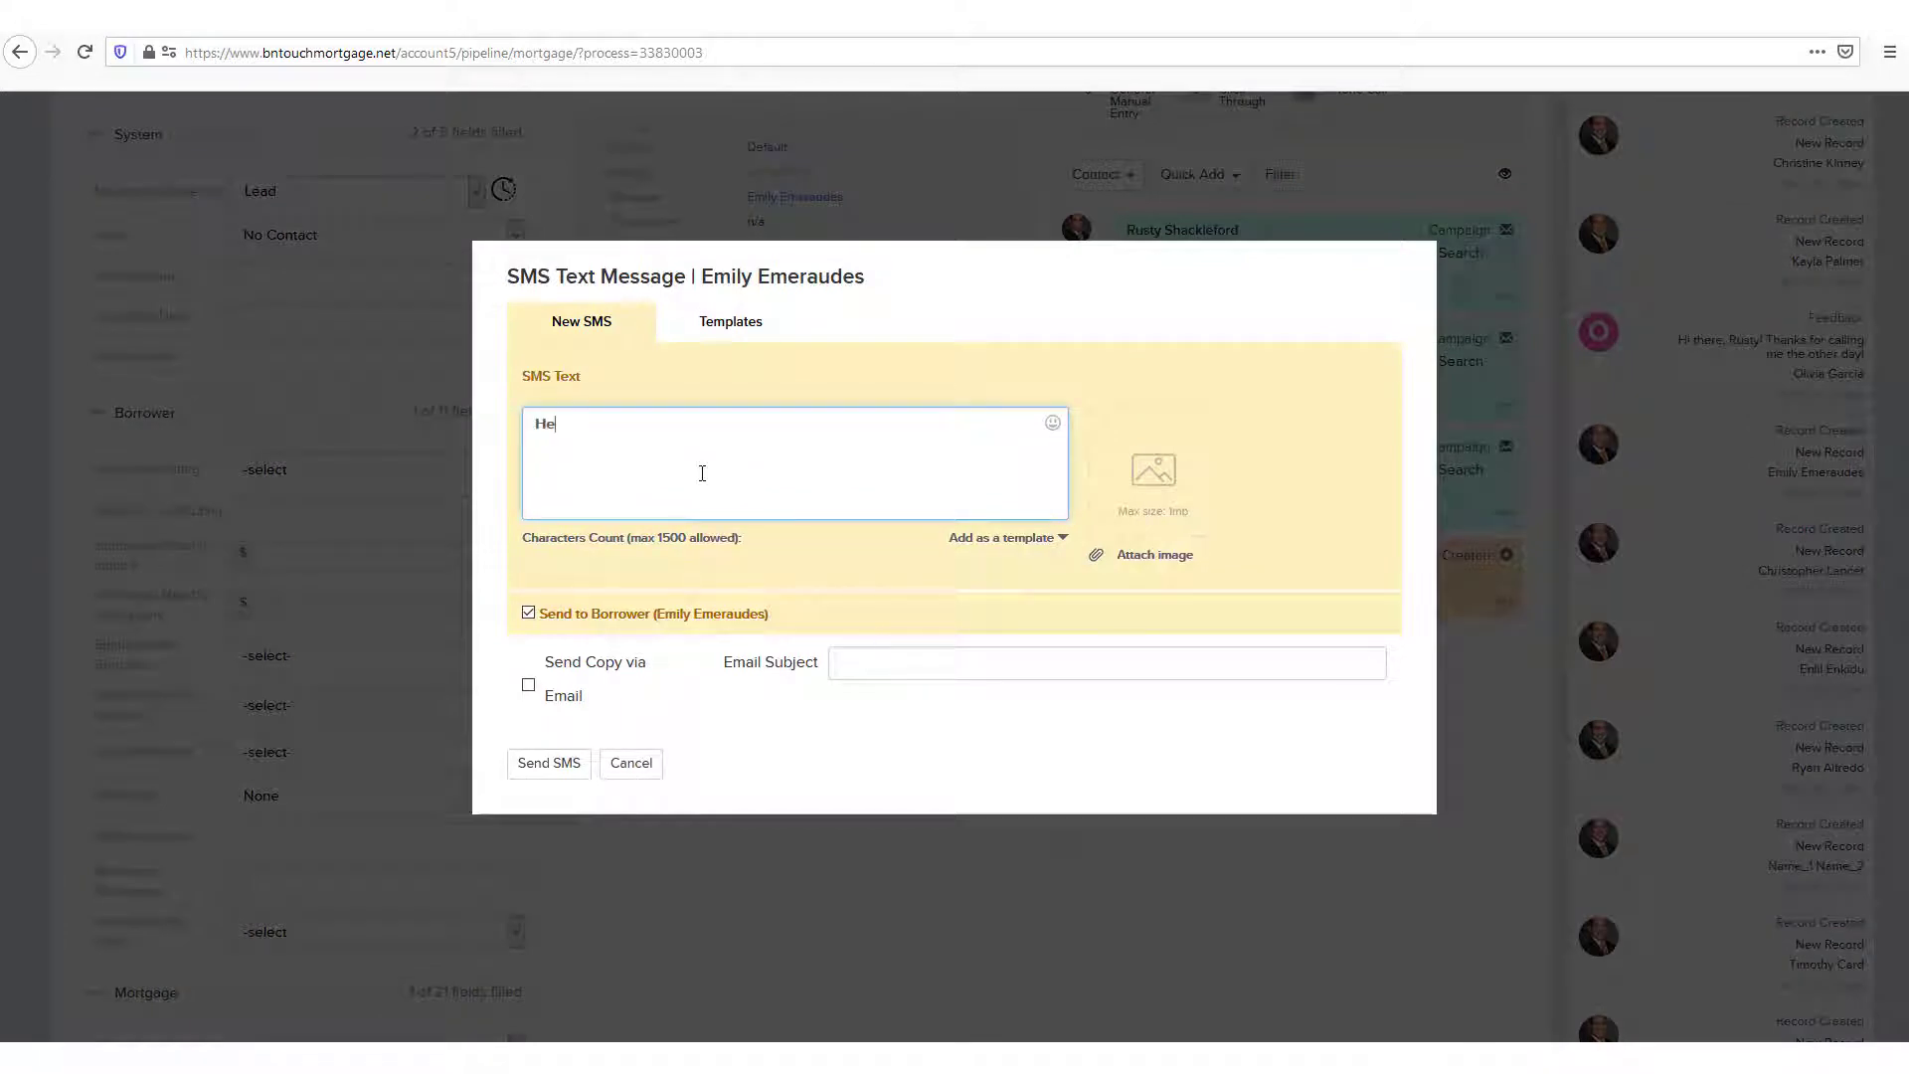
{"action": "type", "text": "llo Emily"}
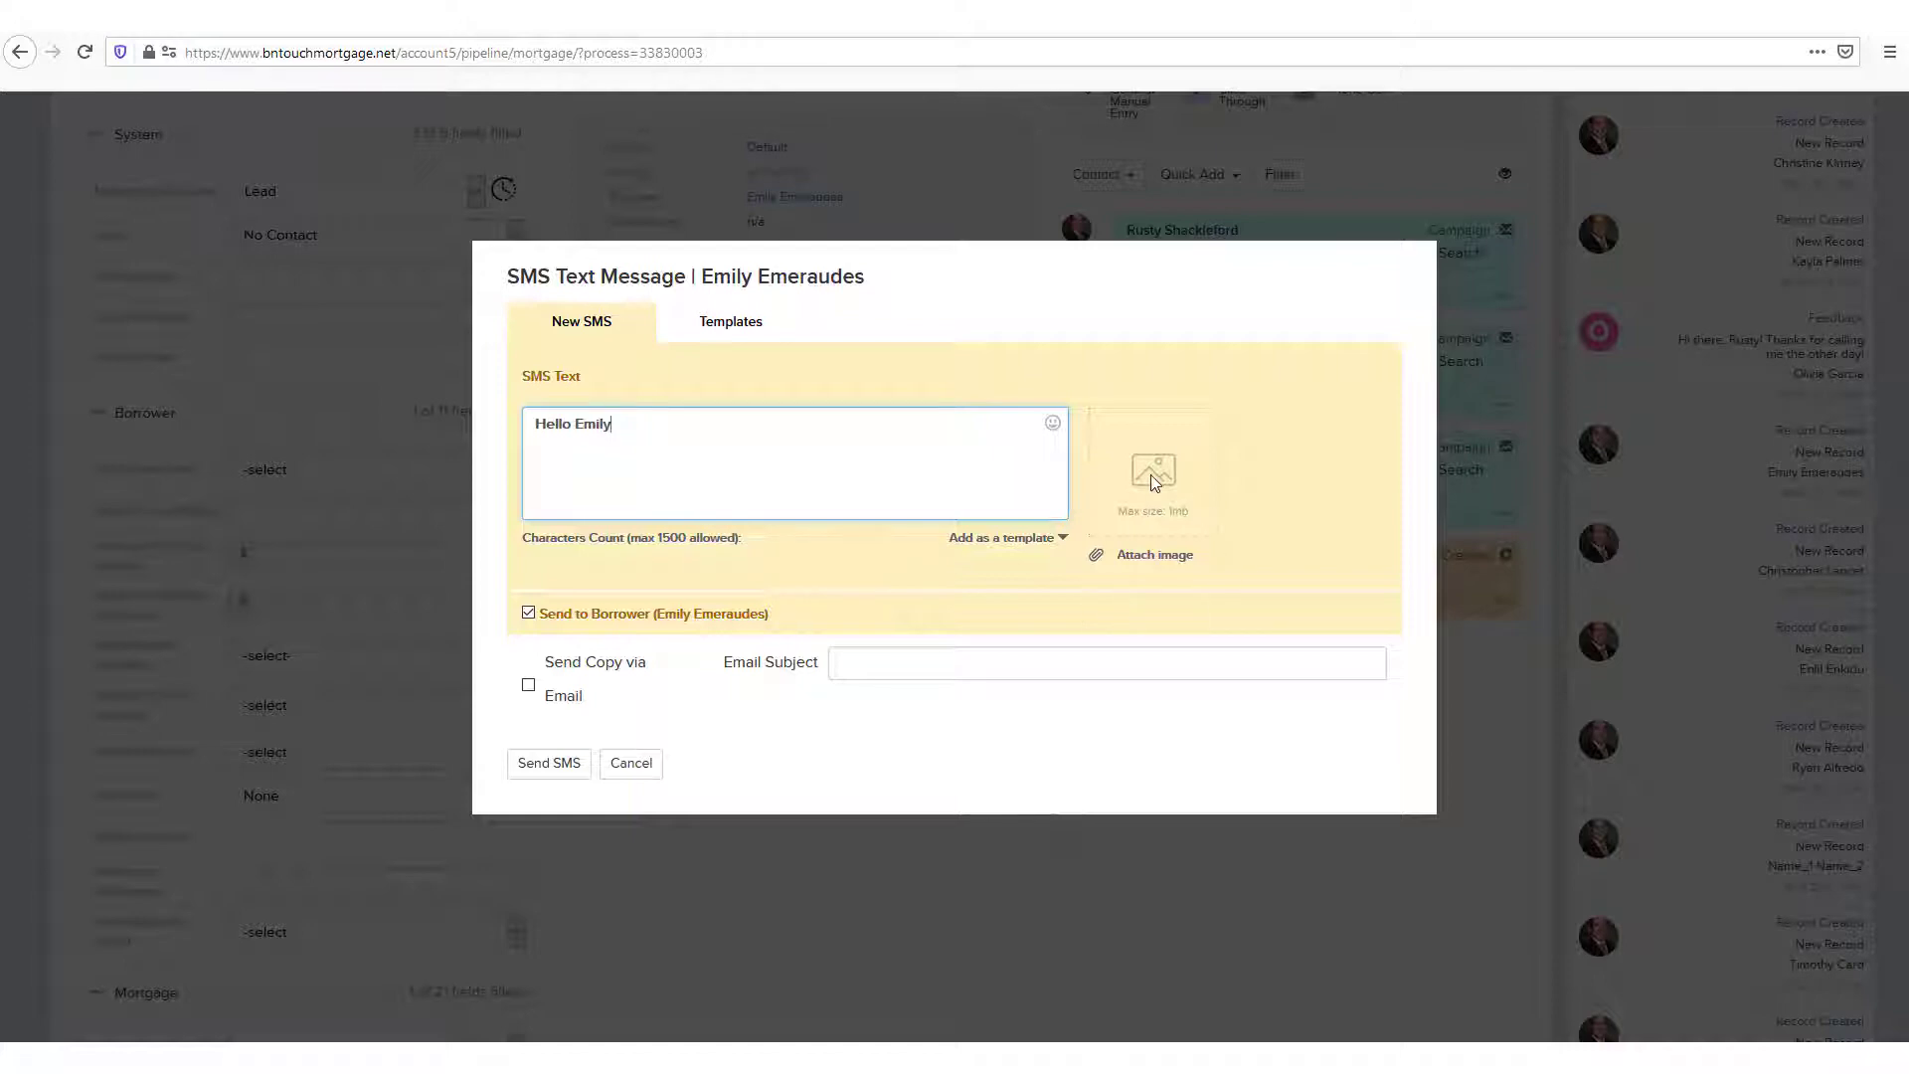
{"action": "left_click", "coordinate": [1159, 574]}
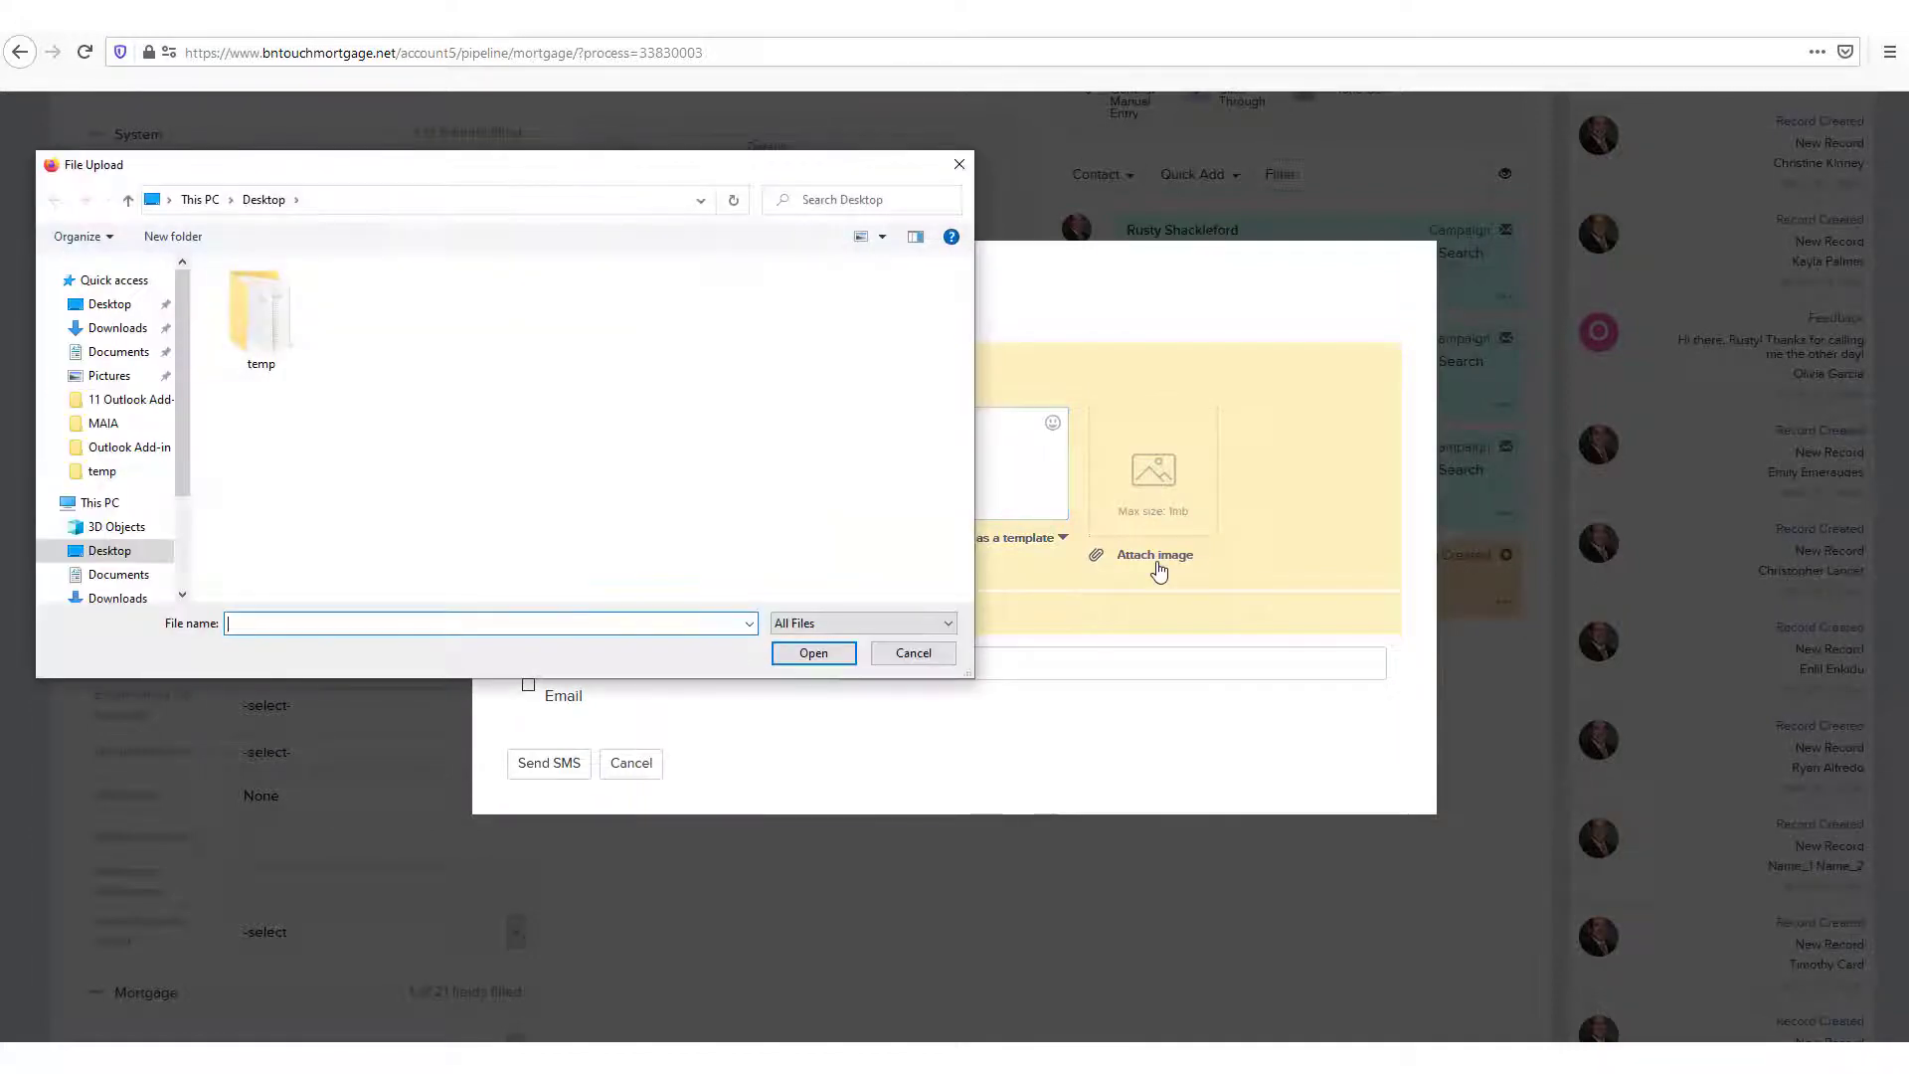
{"action": "left_click", "coordinate": [901, 651]}
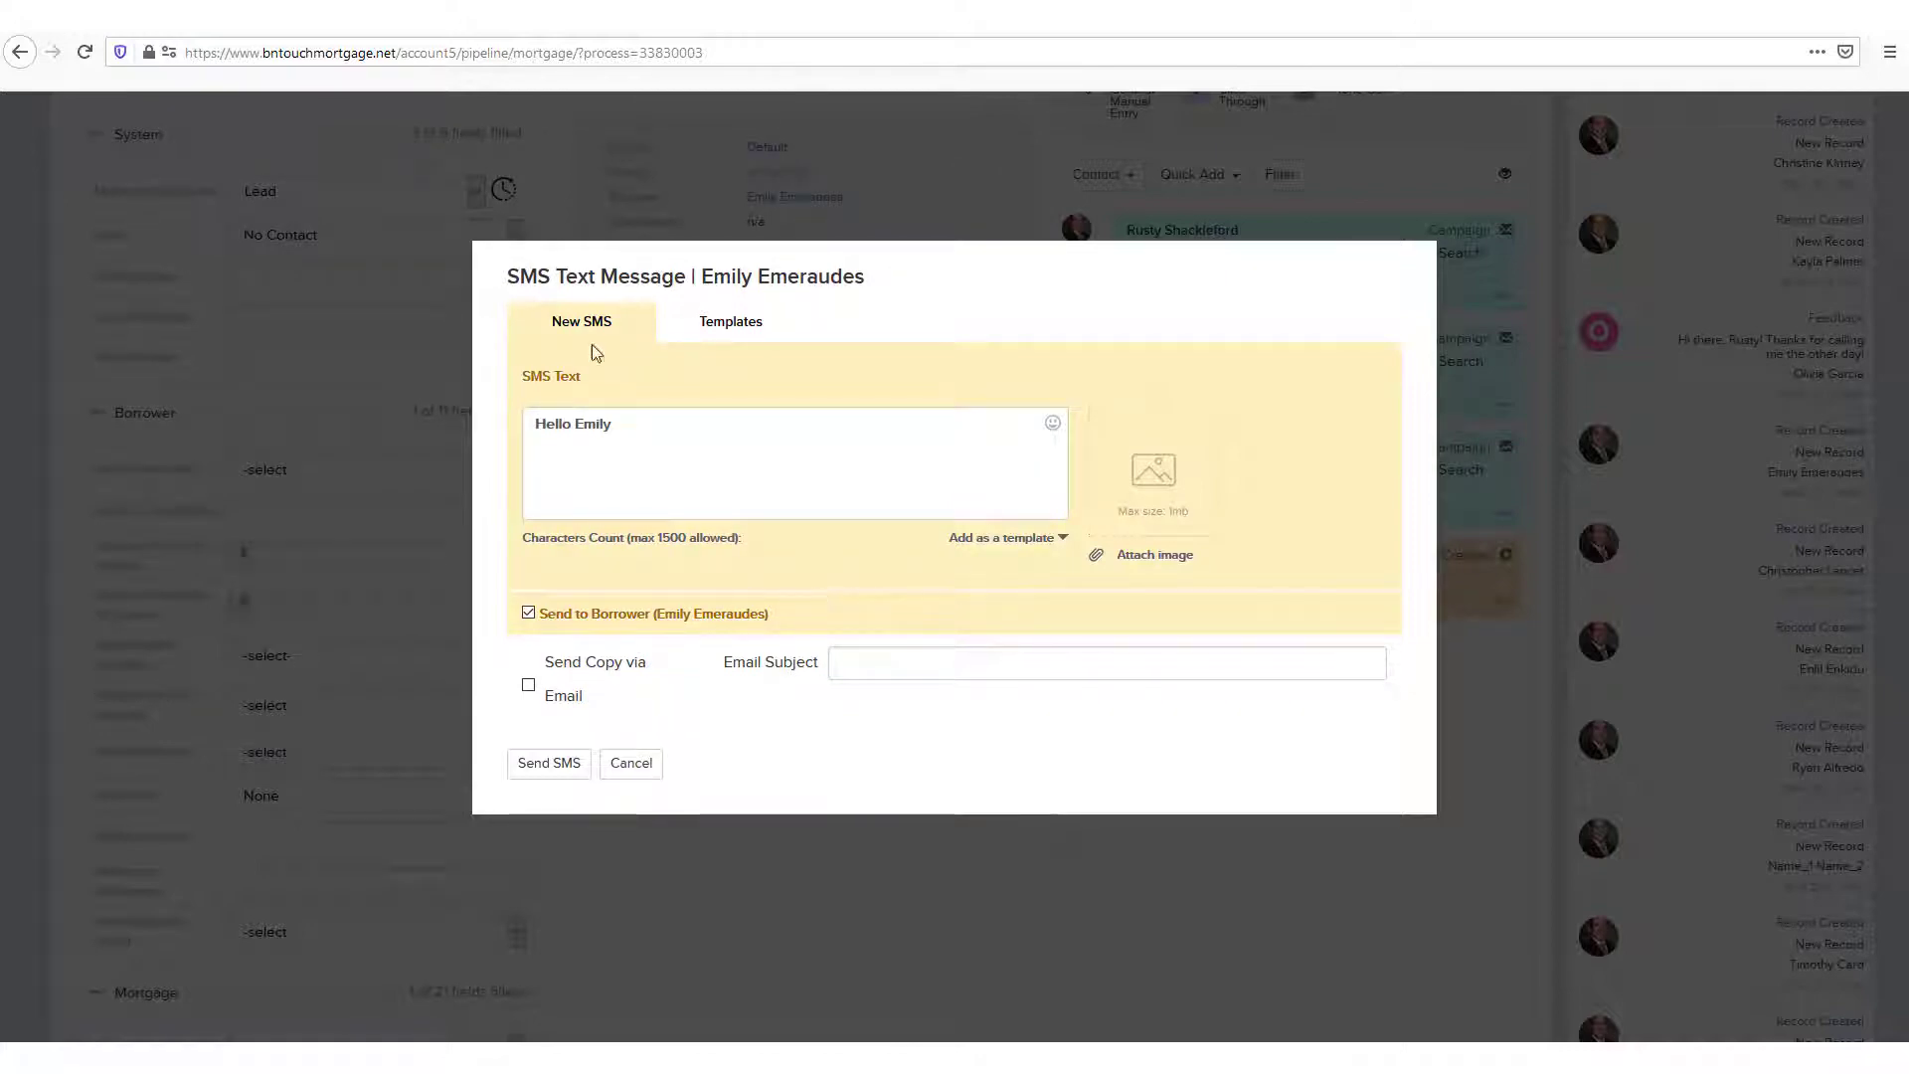
Save the greeting as a template tagged Early Marketing and shared with all users.
{"action": "left_click", "coordinate": [1042, 547]}
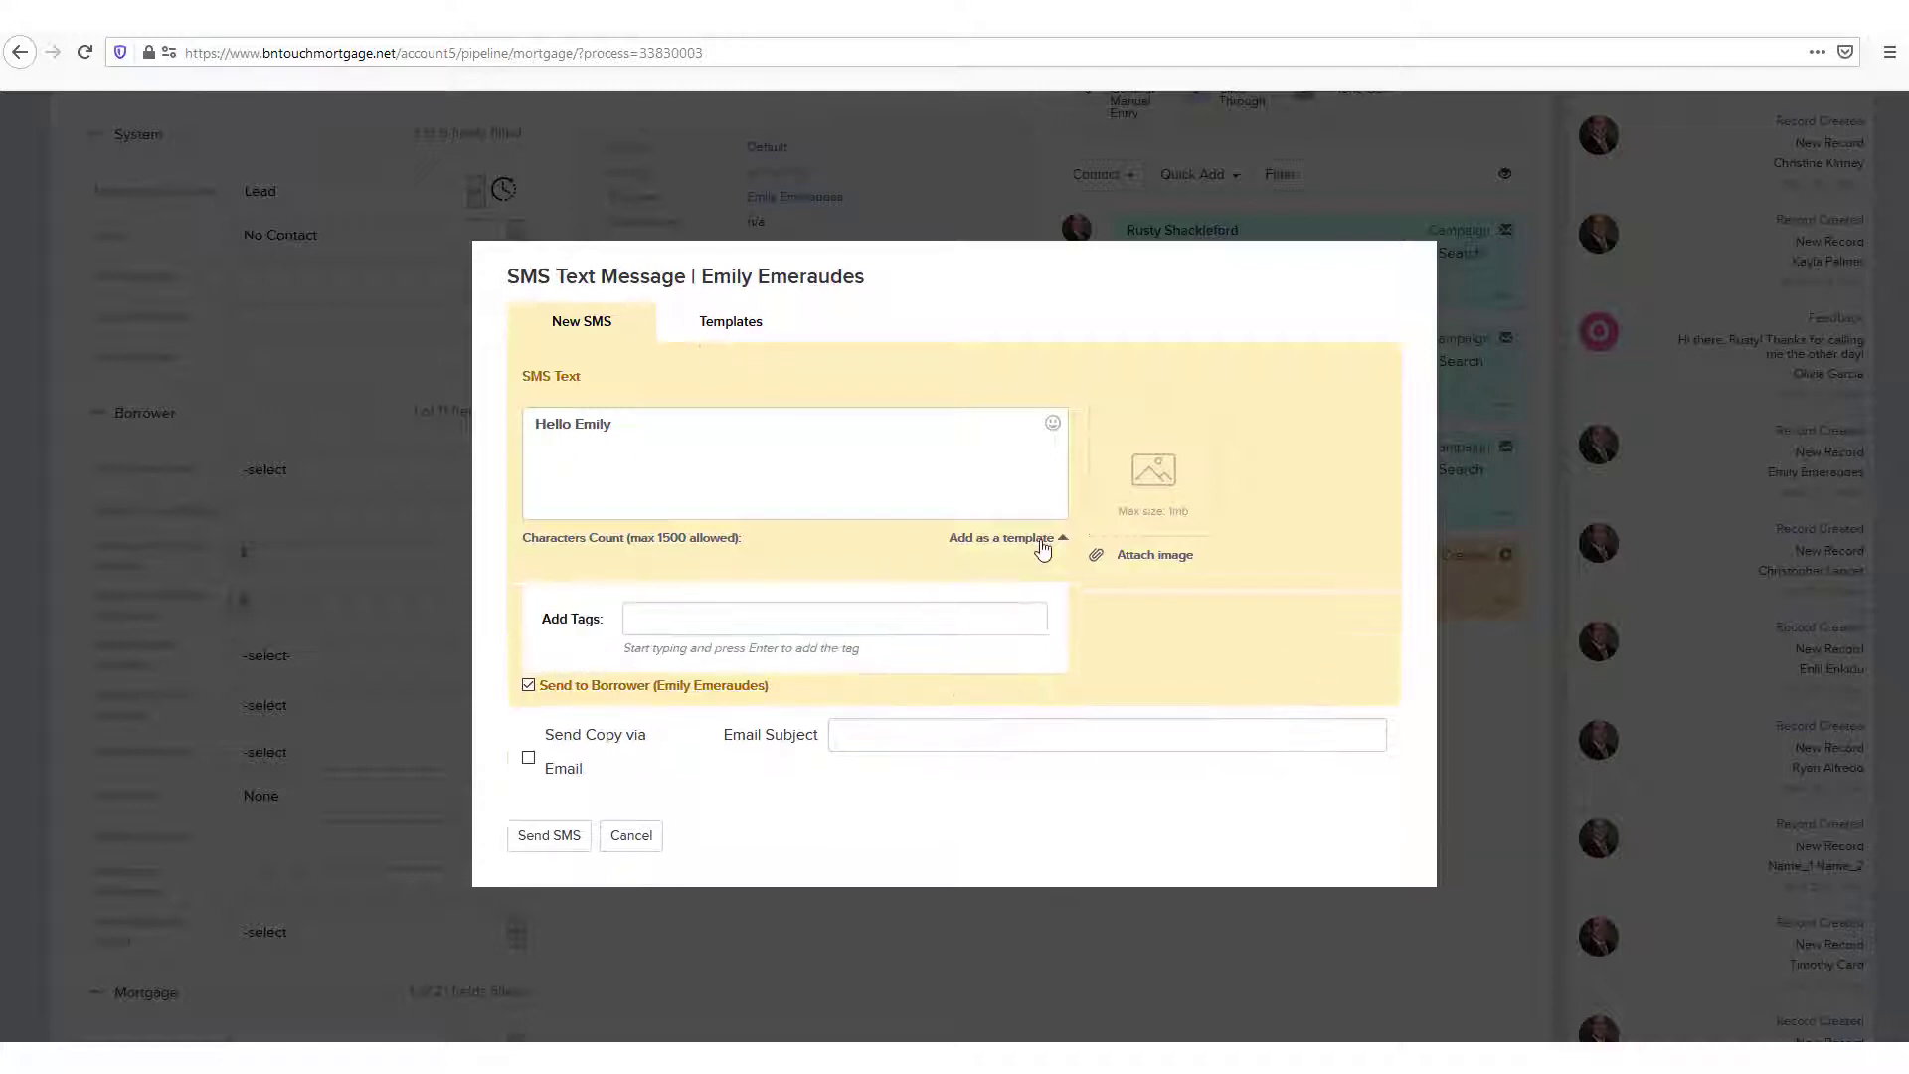
{"action": "left_click", "coordinate": [655, 631]}
{"action": "type", "text": "Early Marketing"}
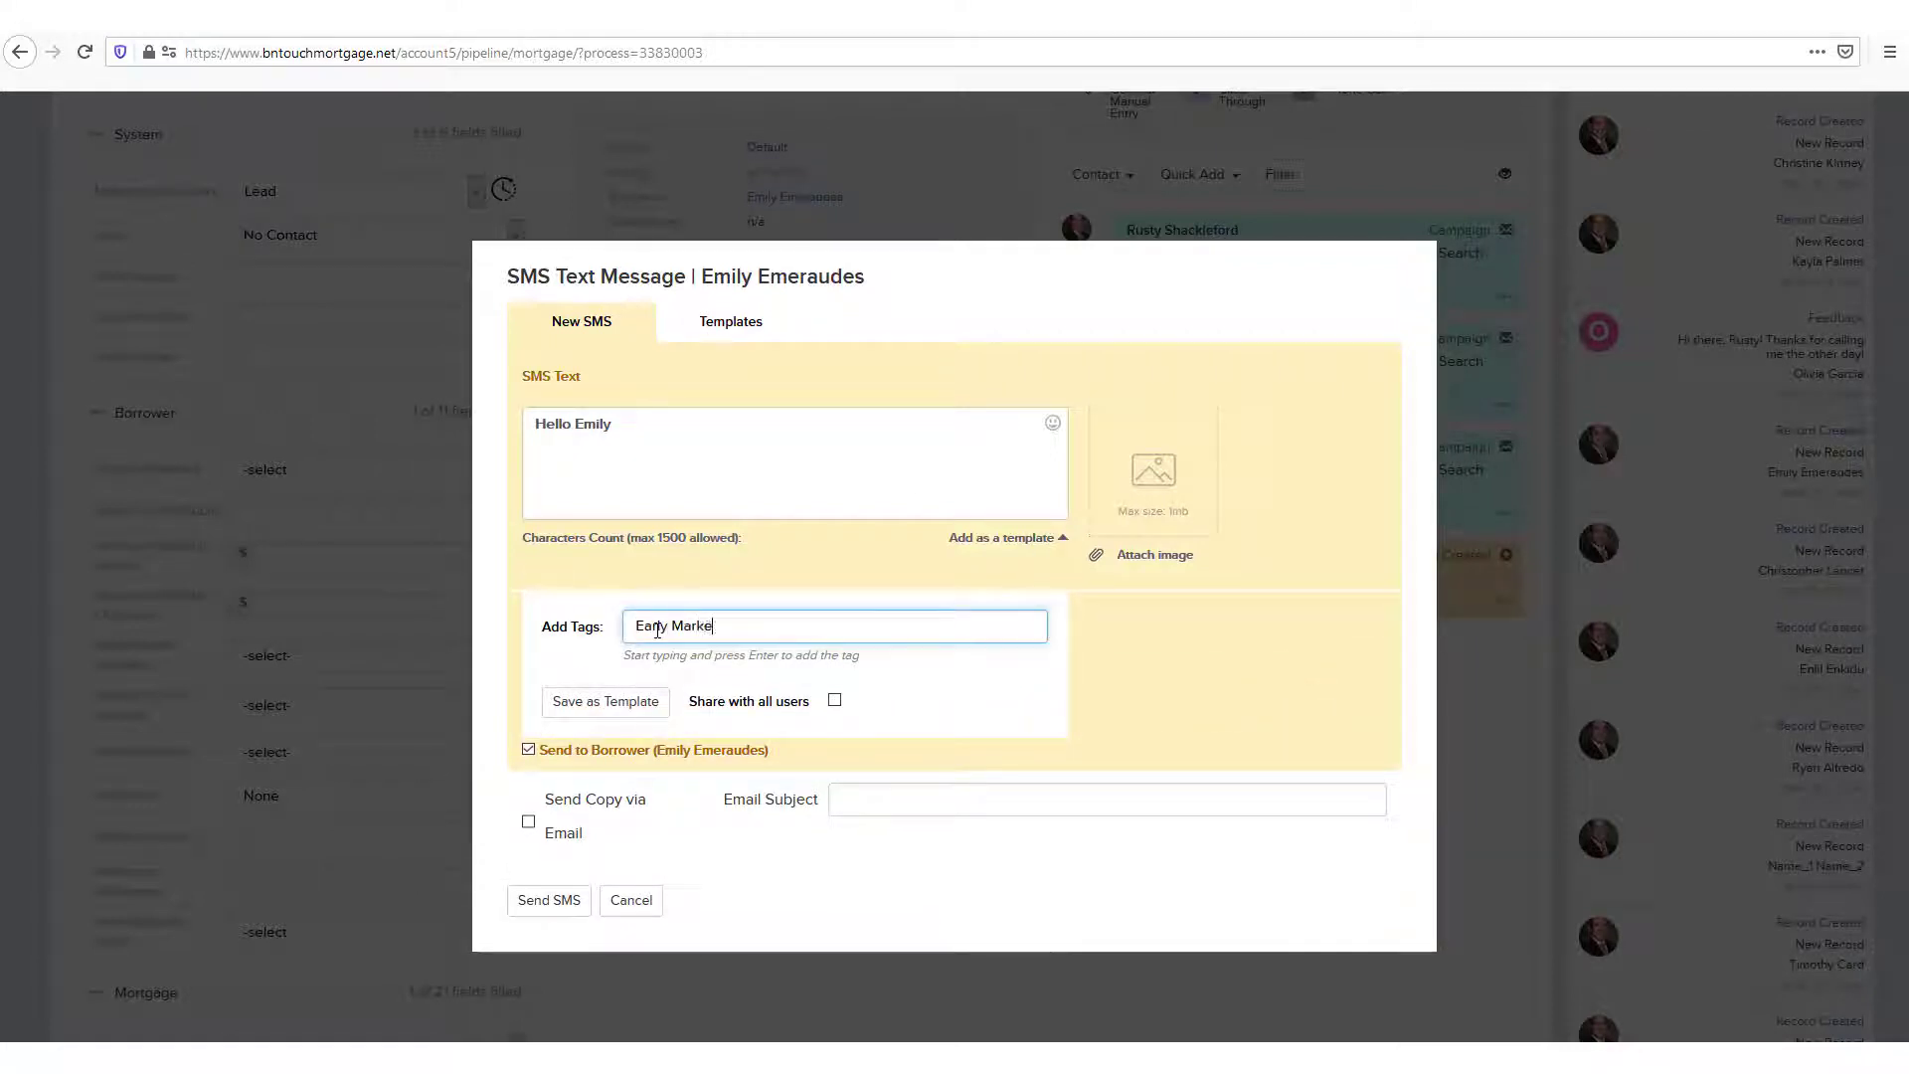
{"action": "left_click", "coordinate": [834, 700]}
{"action": "left_click", "coordinate": [570, 714]}
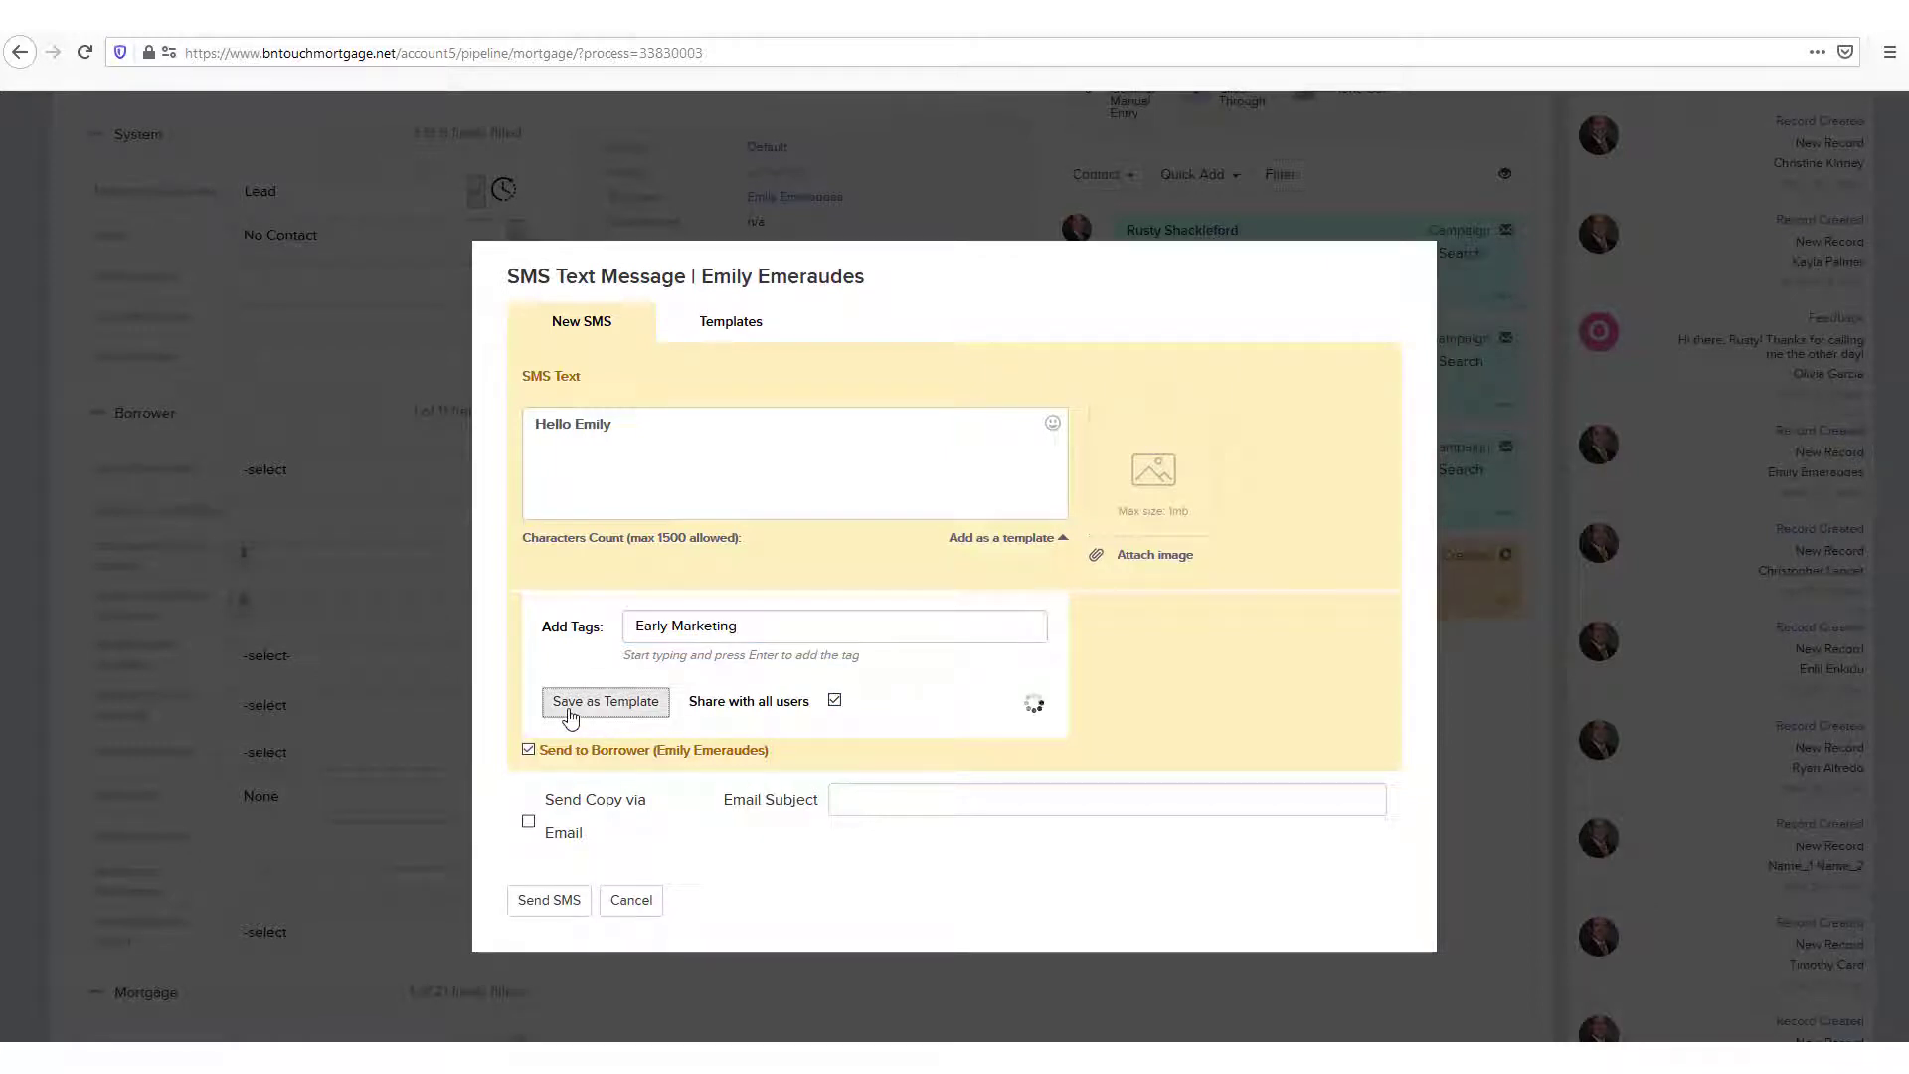
Load the saved greeting template into the message and send the SMS.
{"action": "left_click", "coordinate": [719, 341]}
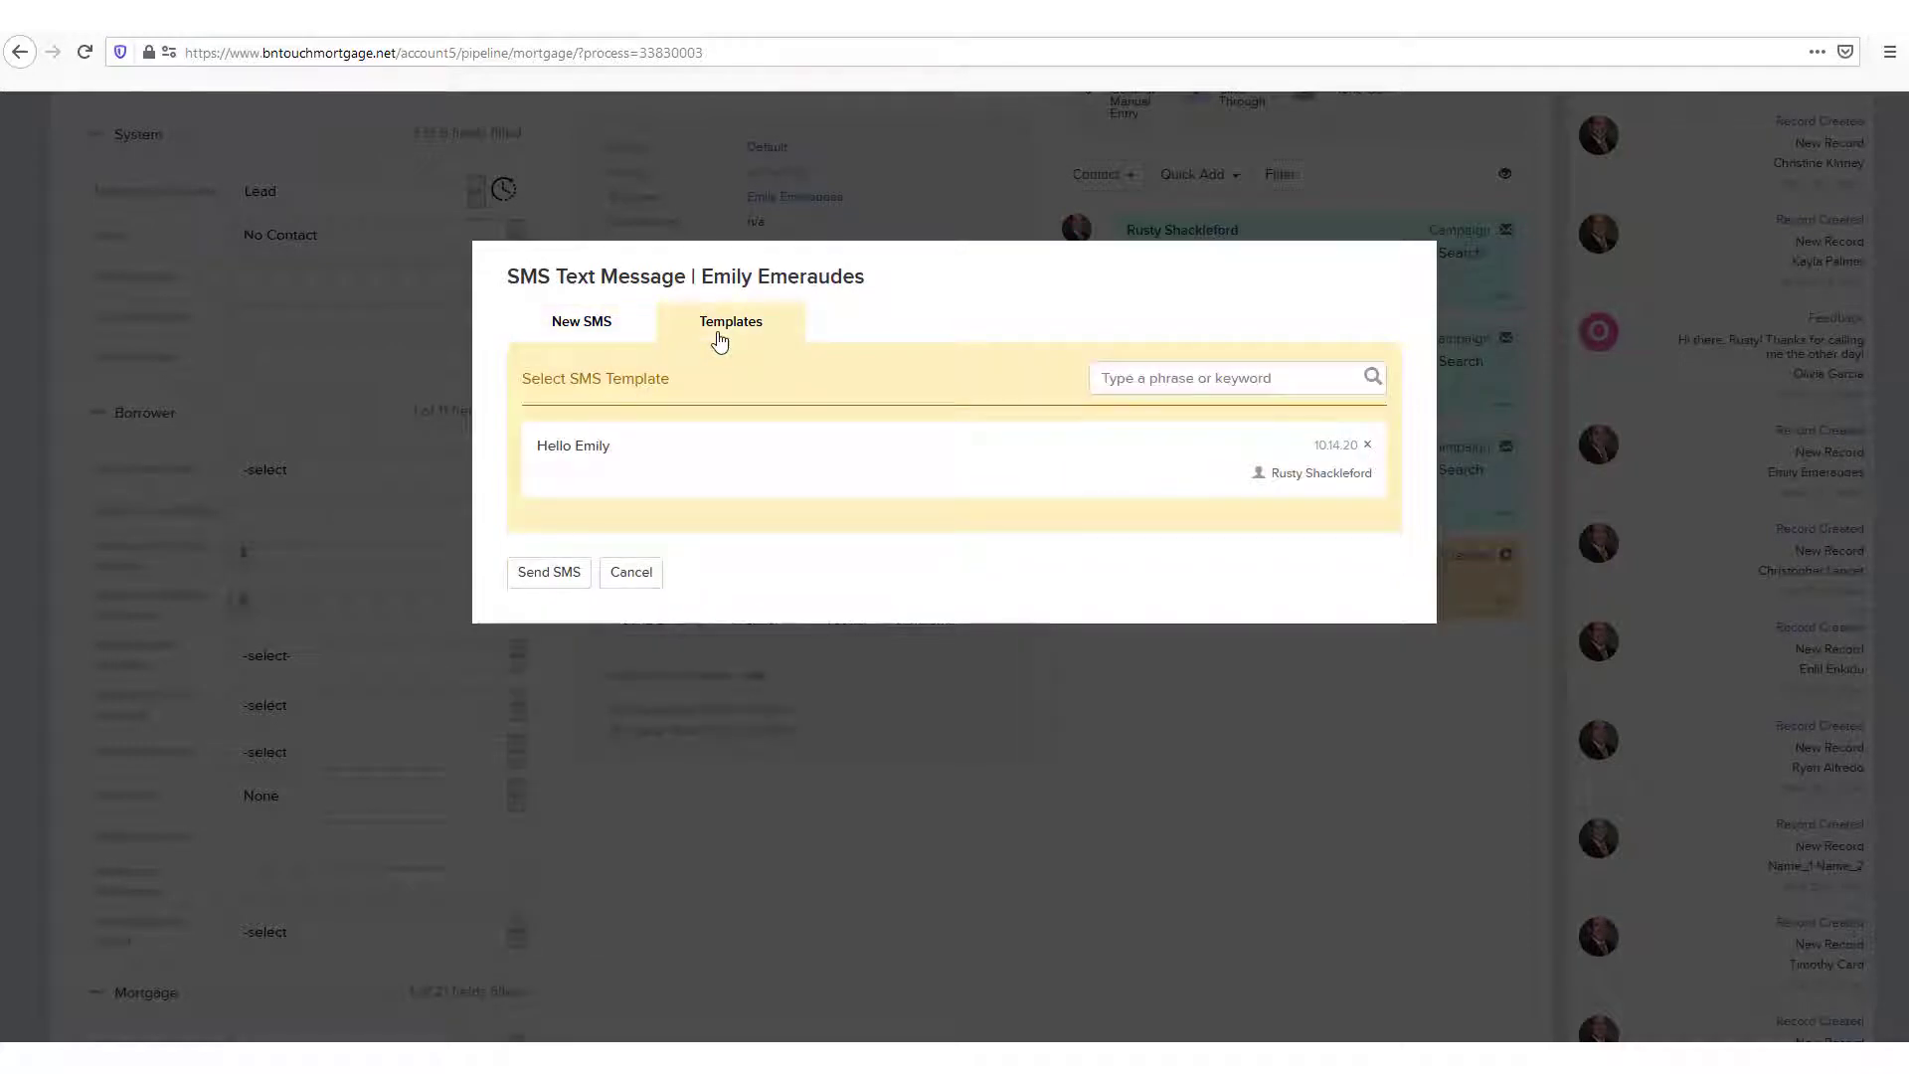
{"action": "left_click", "coordinate": [641, 459]}
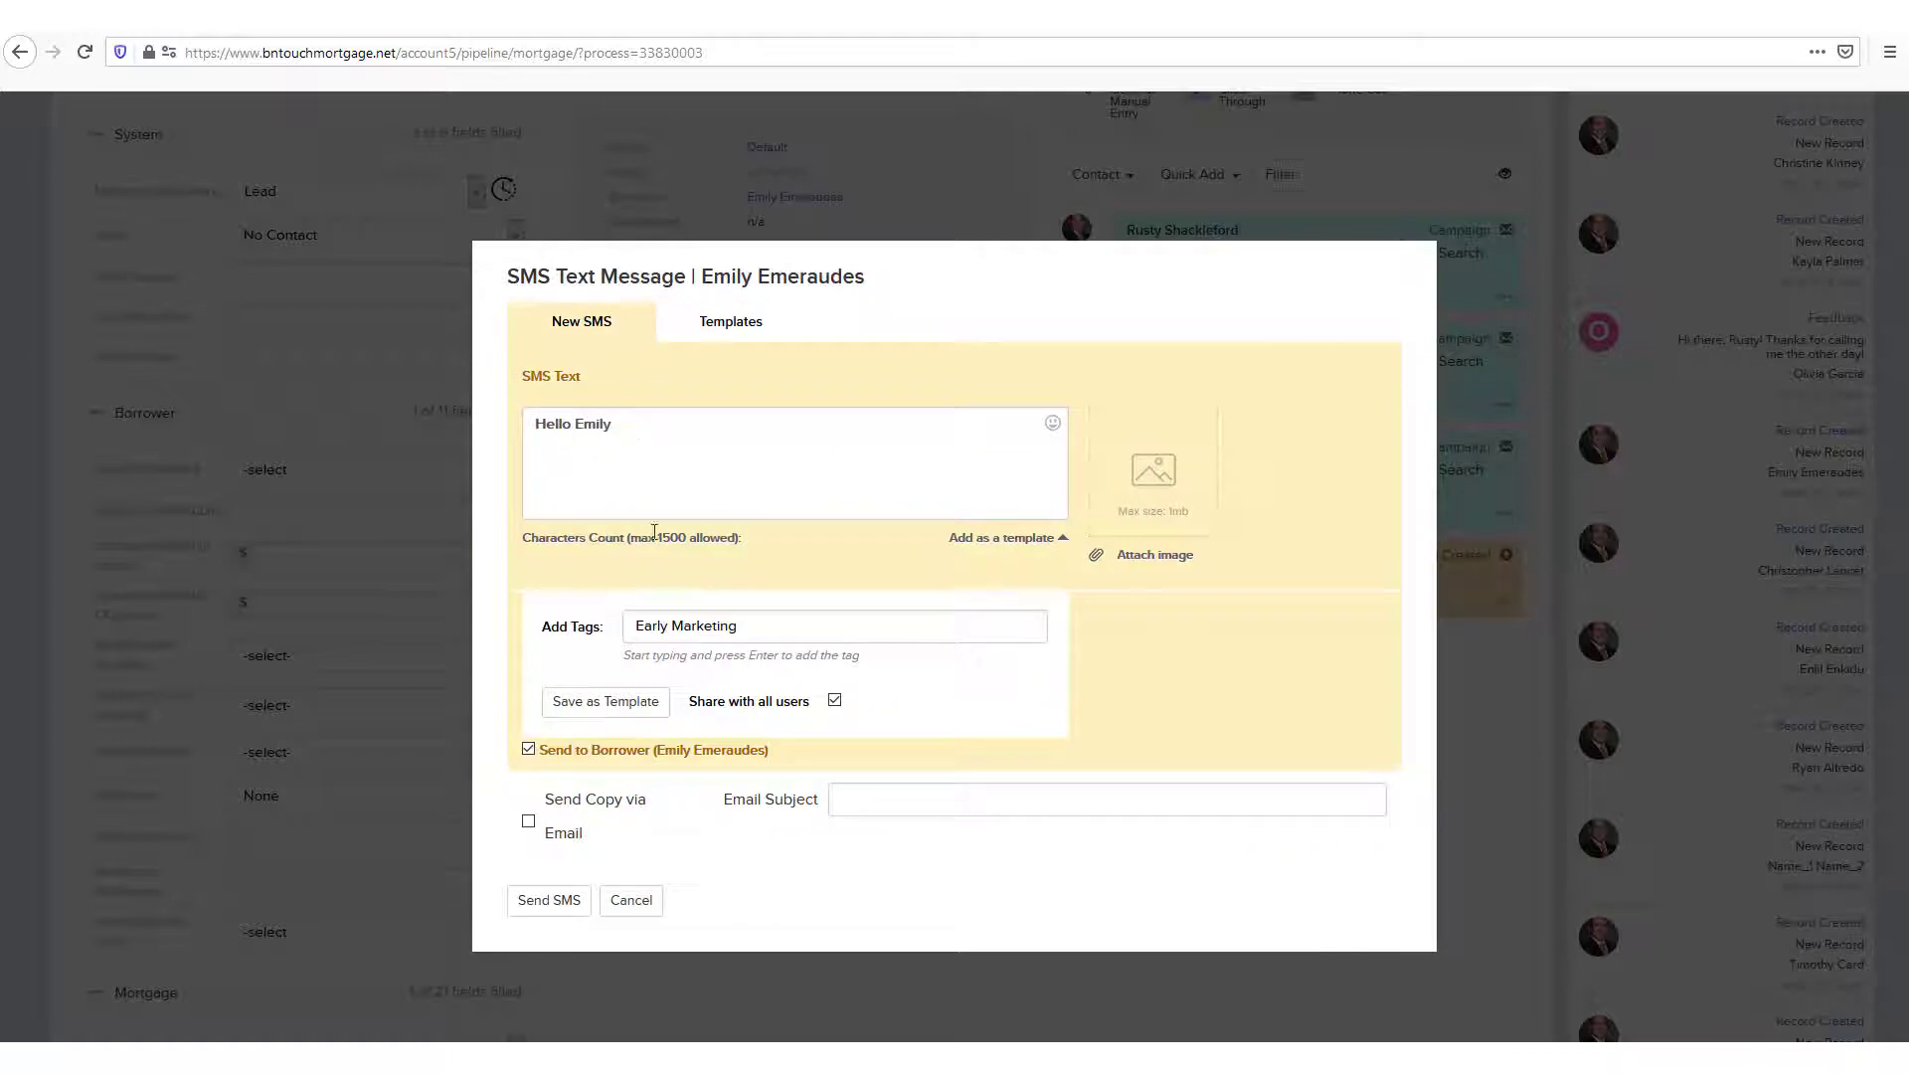
{"action": "left_click", "coordinate": [530, 905]}
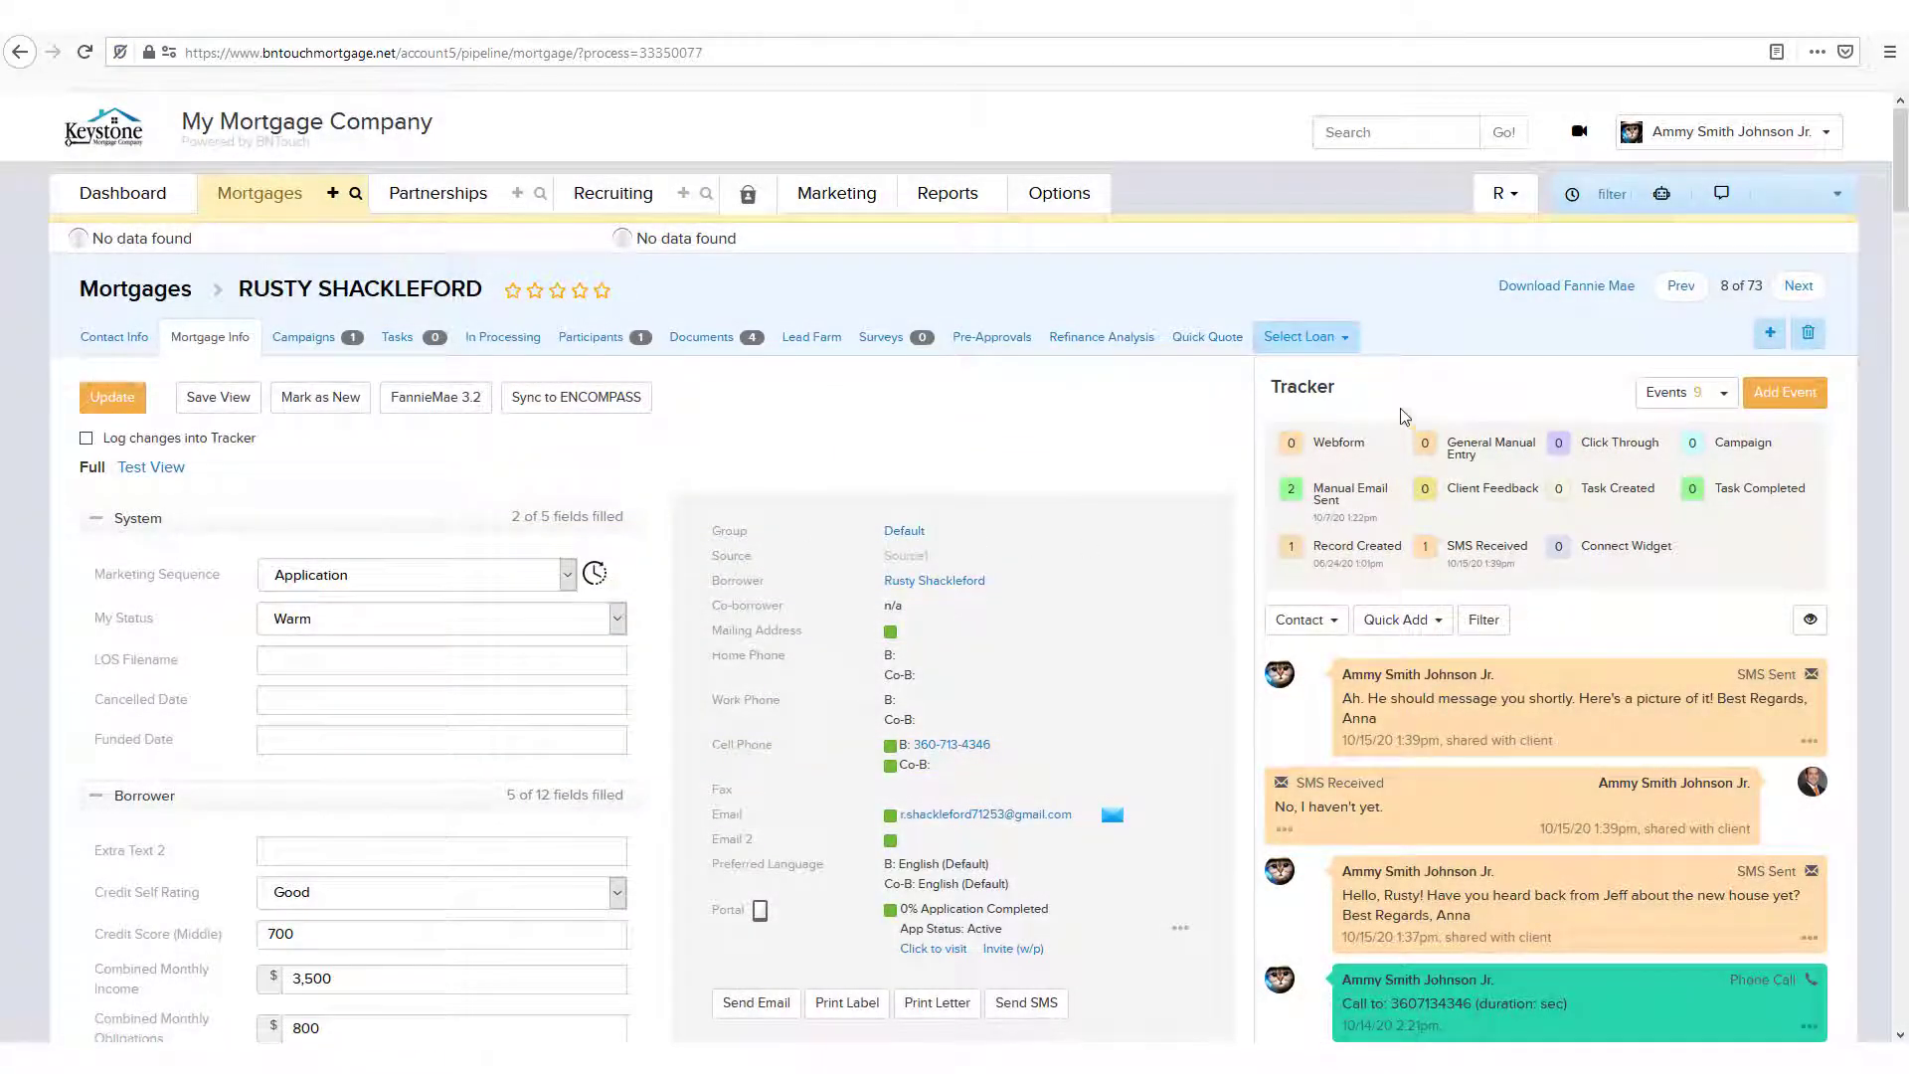
{"action": "scroll", "coordinate": [1536, 403], "scroll_direction": "down", "scroll_amount": 3}
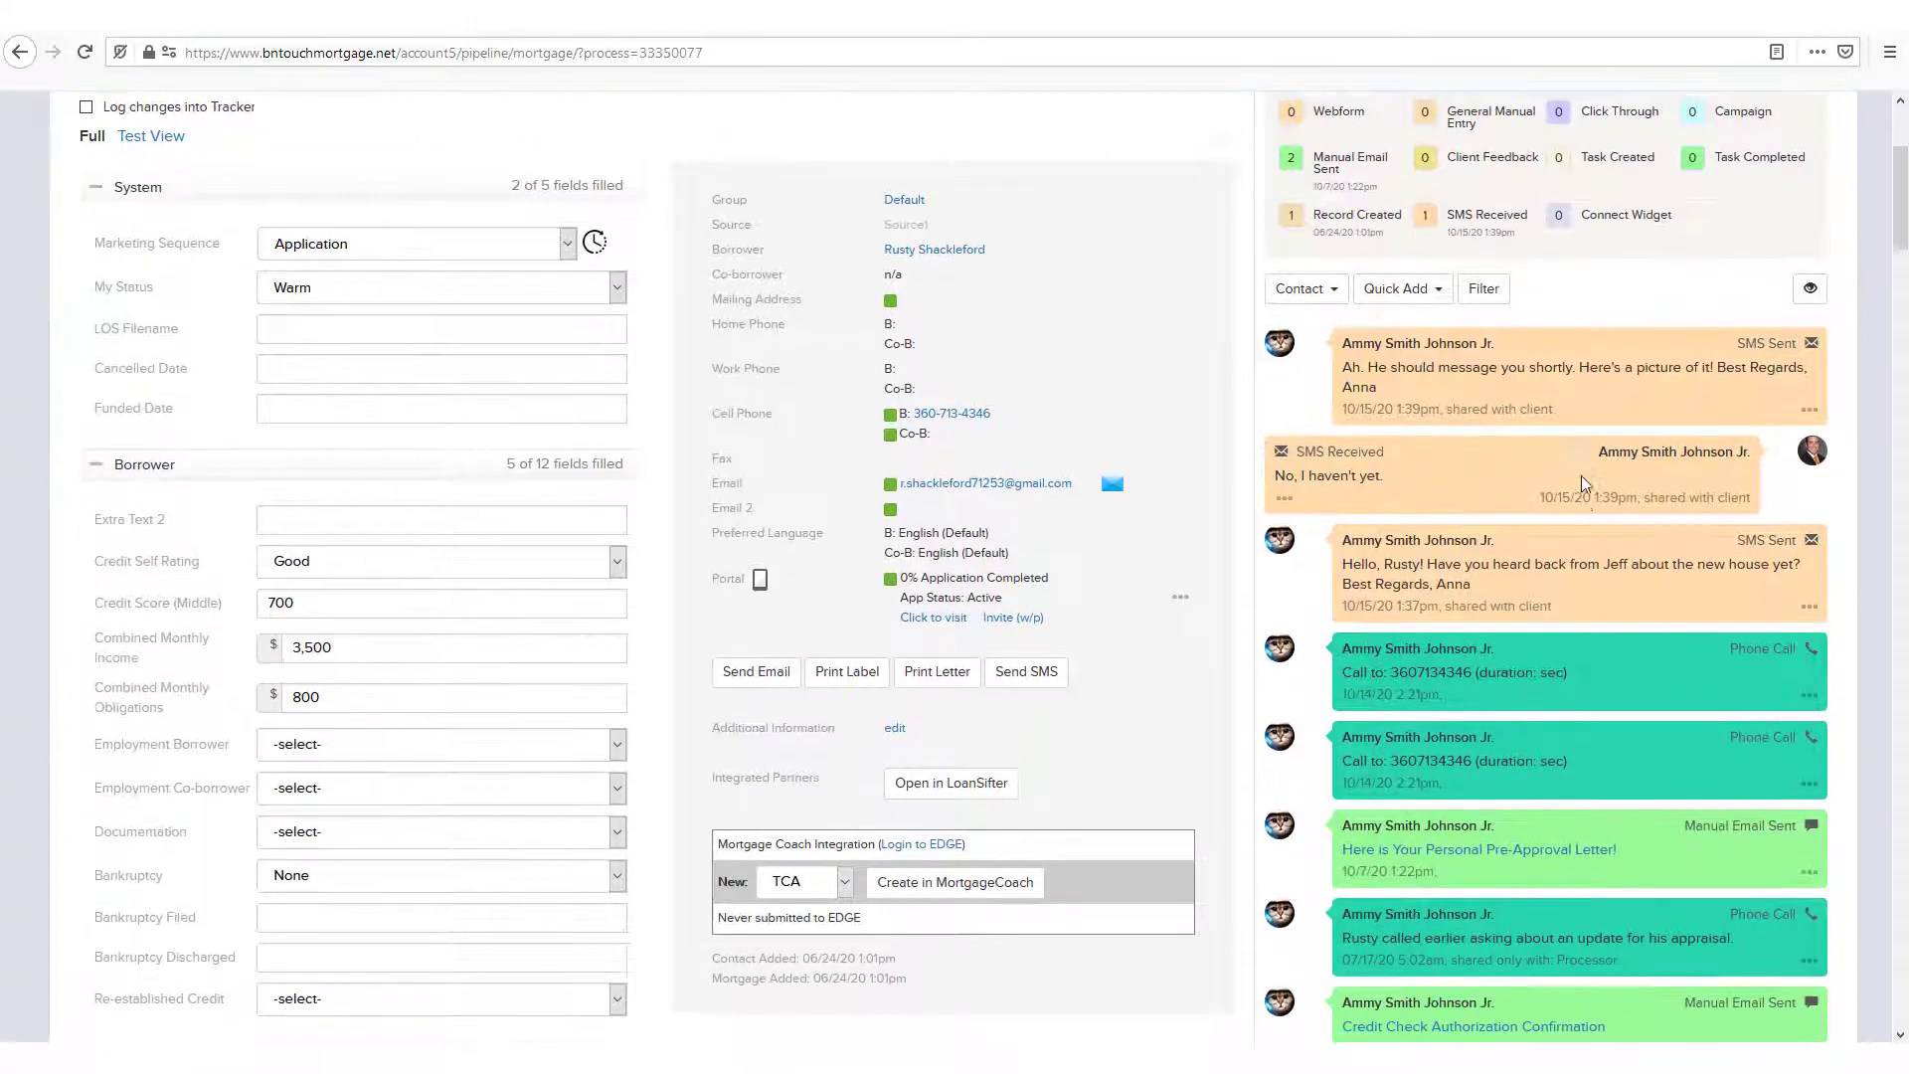
{"action": "scroll", "coordinate": [1580, 475], "scroll_direction": "down", "scroll_amount": 1}
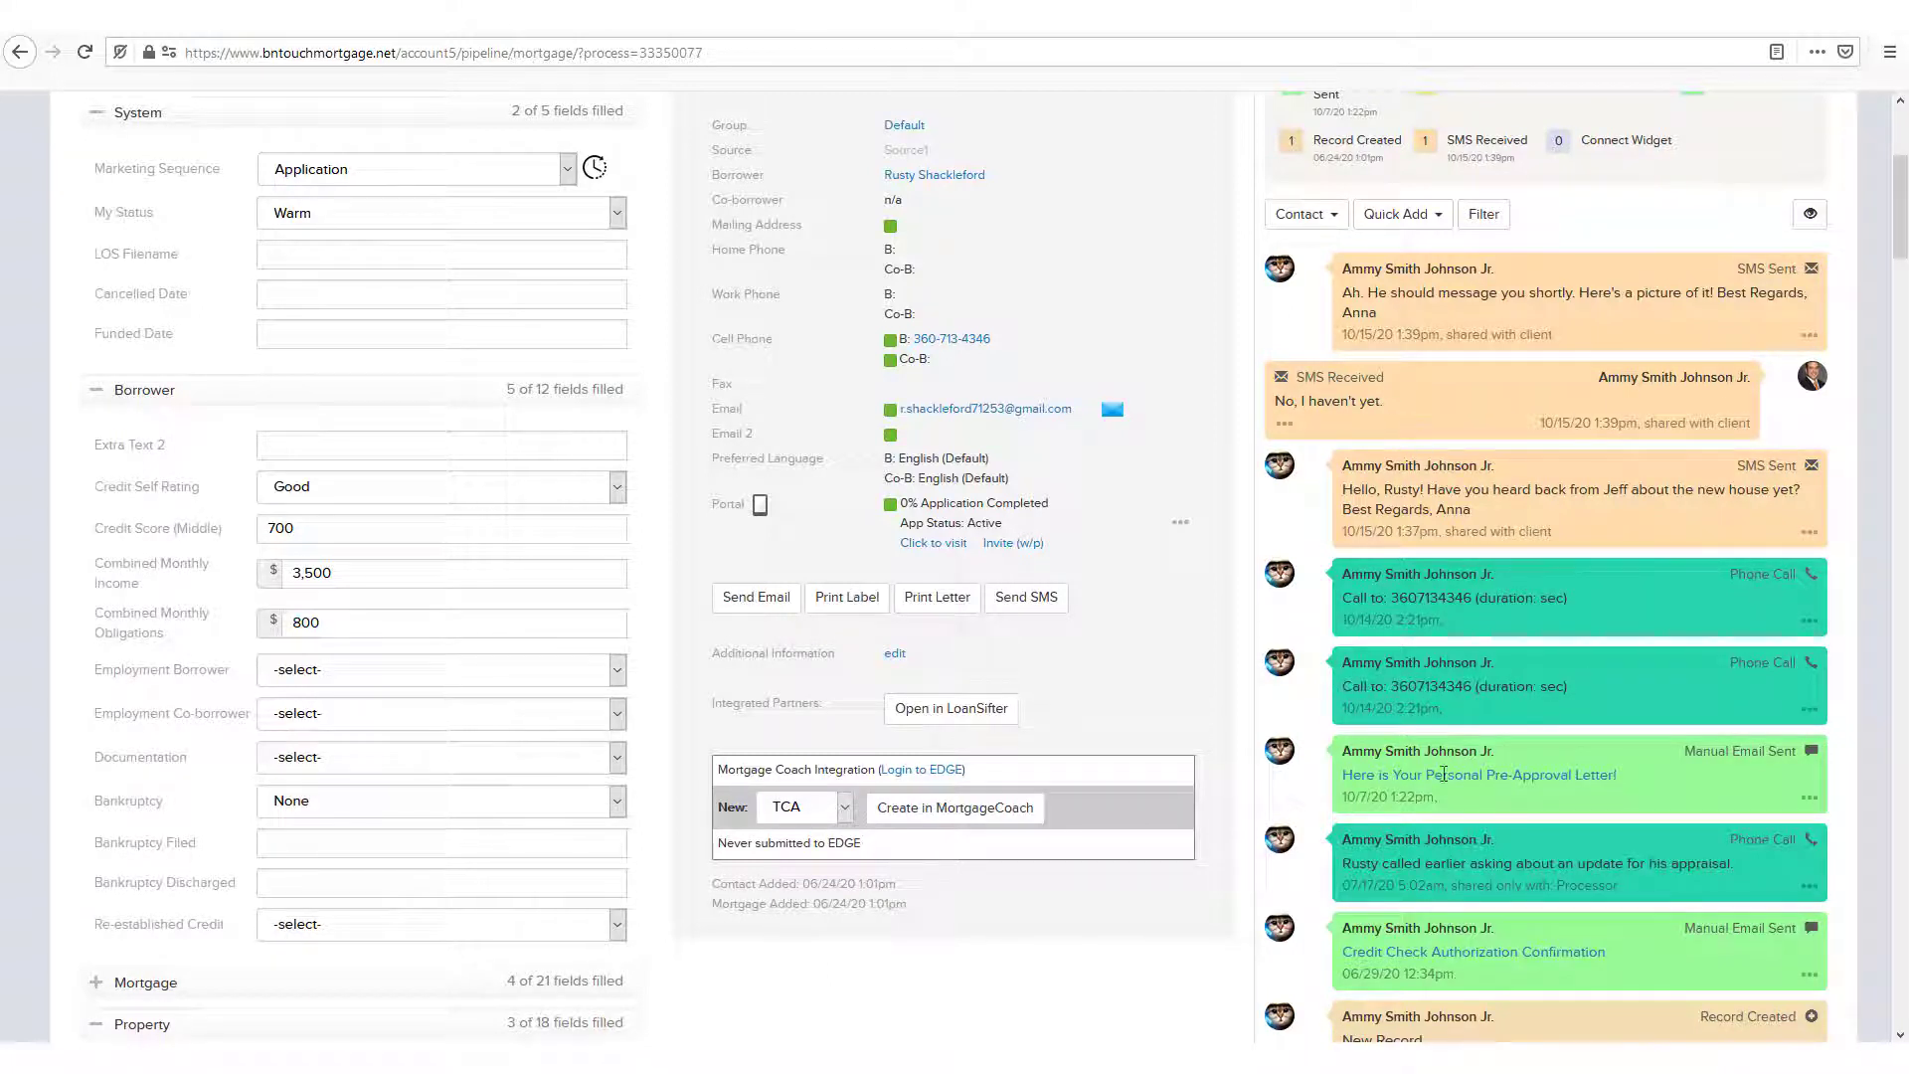
{"action": "scroll", "coordinate": [1307, 805], "scroll_direction": "up", "scroll_amount": 1}
{"action": "scroll", "coordinate": [1308, 805], "scroll_direction": "up", "scroll_amount": 2}
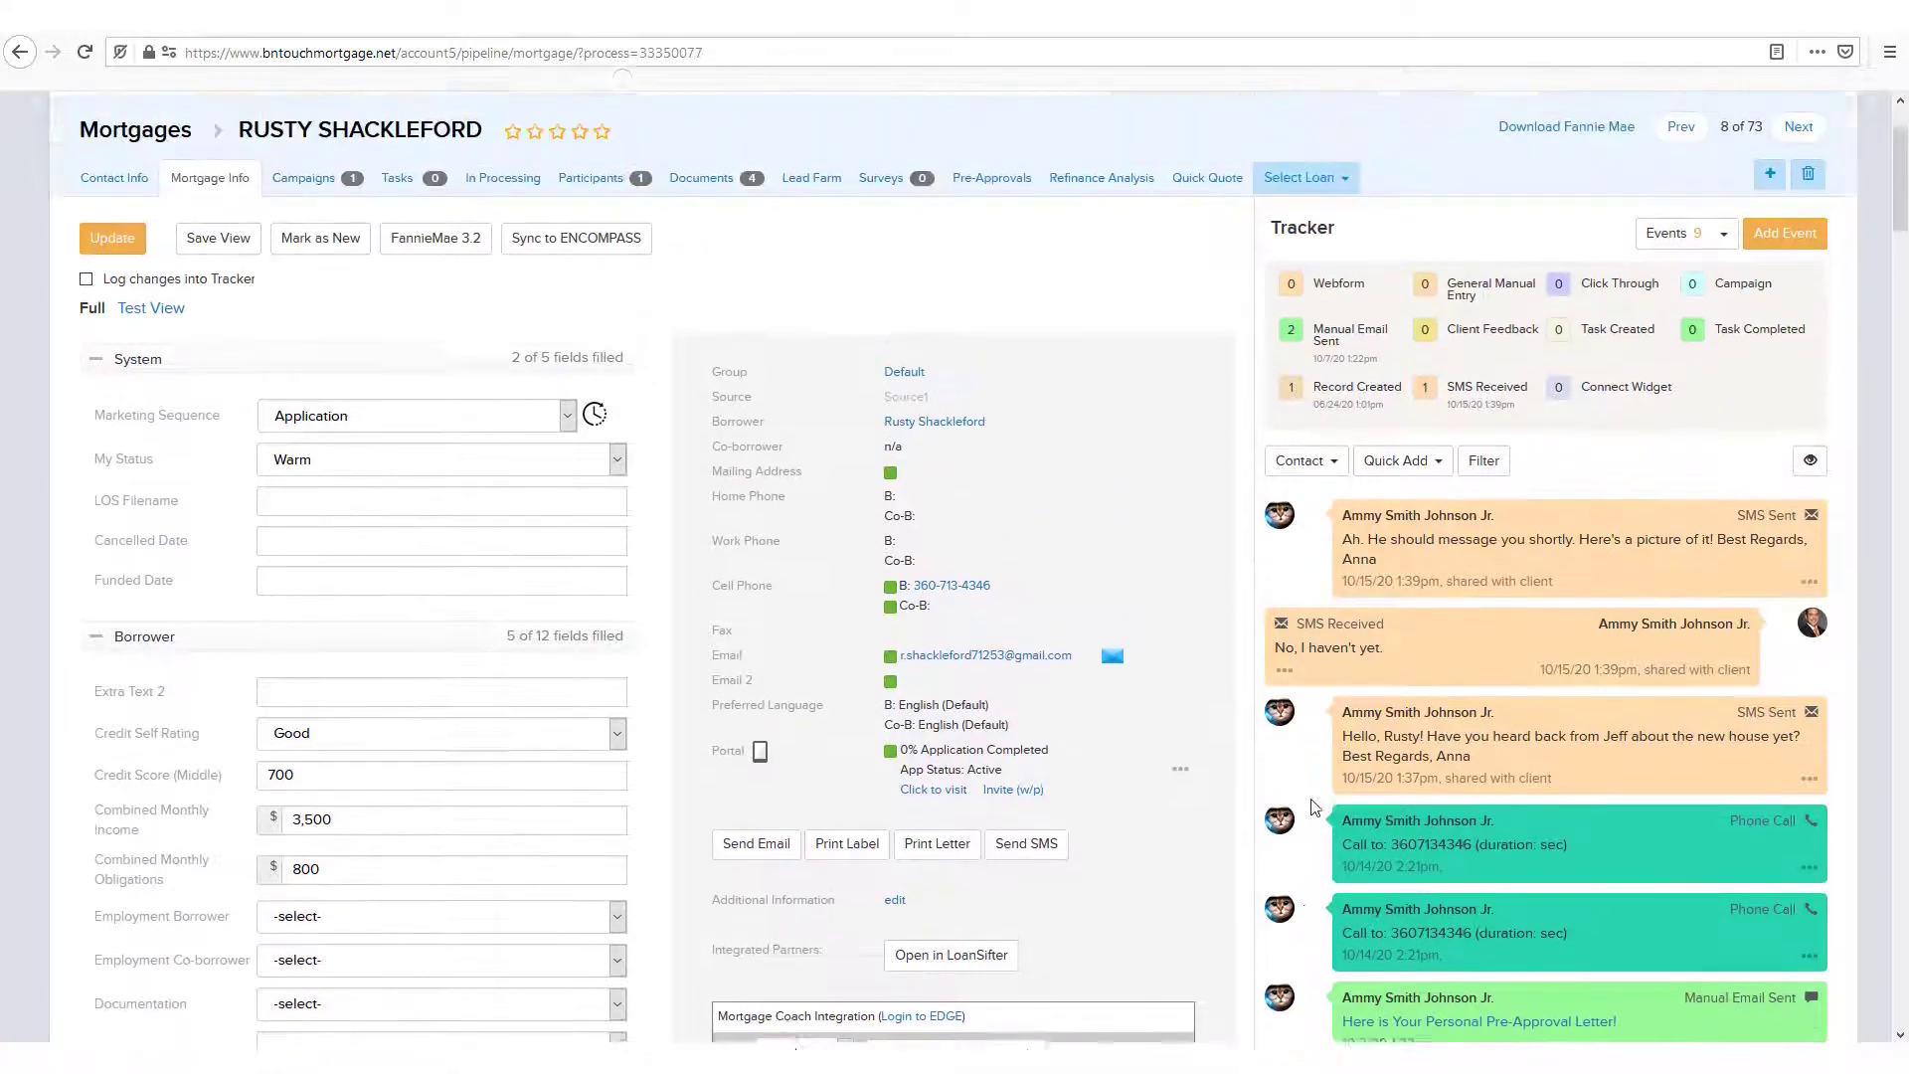
{"action": "scroll", "coordinate": [1311, 806], "scroll_direction": "up", "scroll_amount": 2}
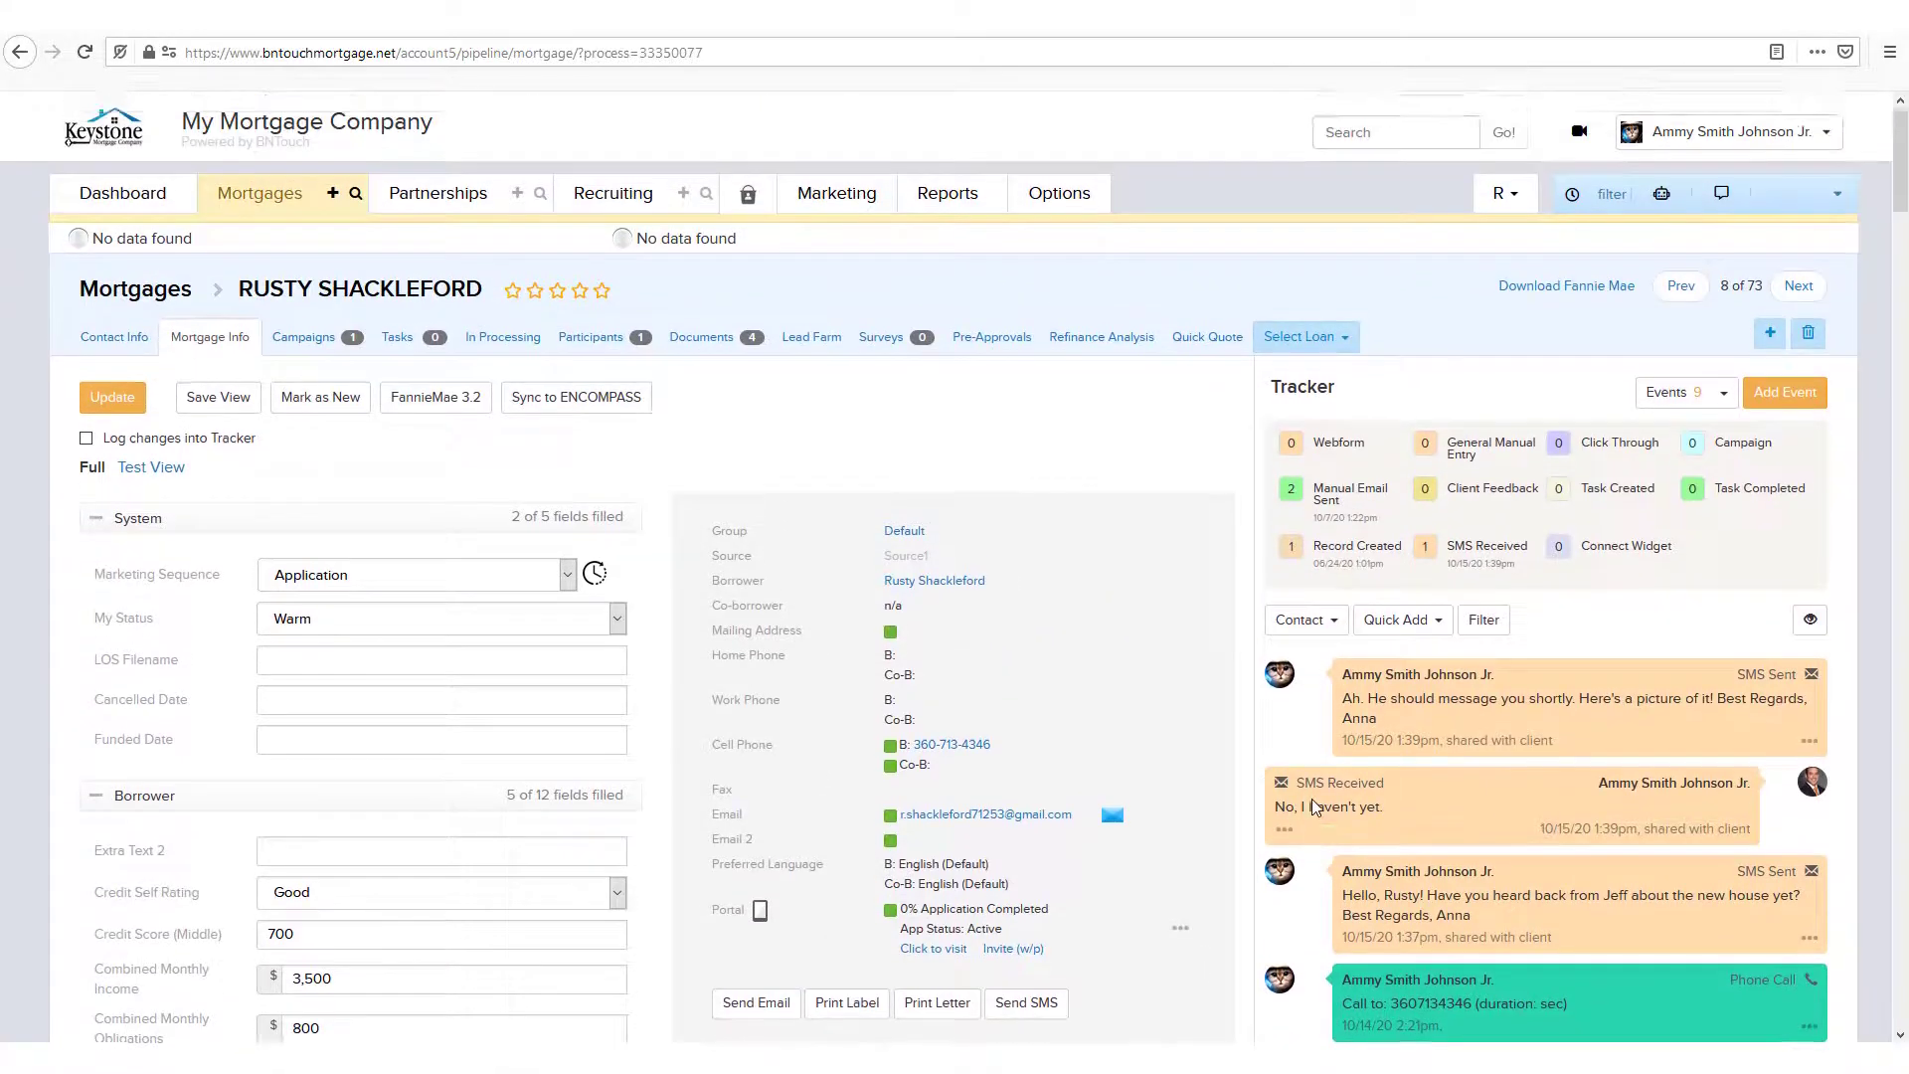
{"action": "left_click", "coordinate": [1309, 628]}
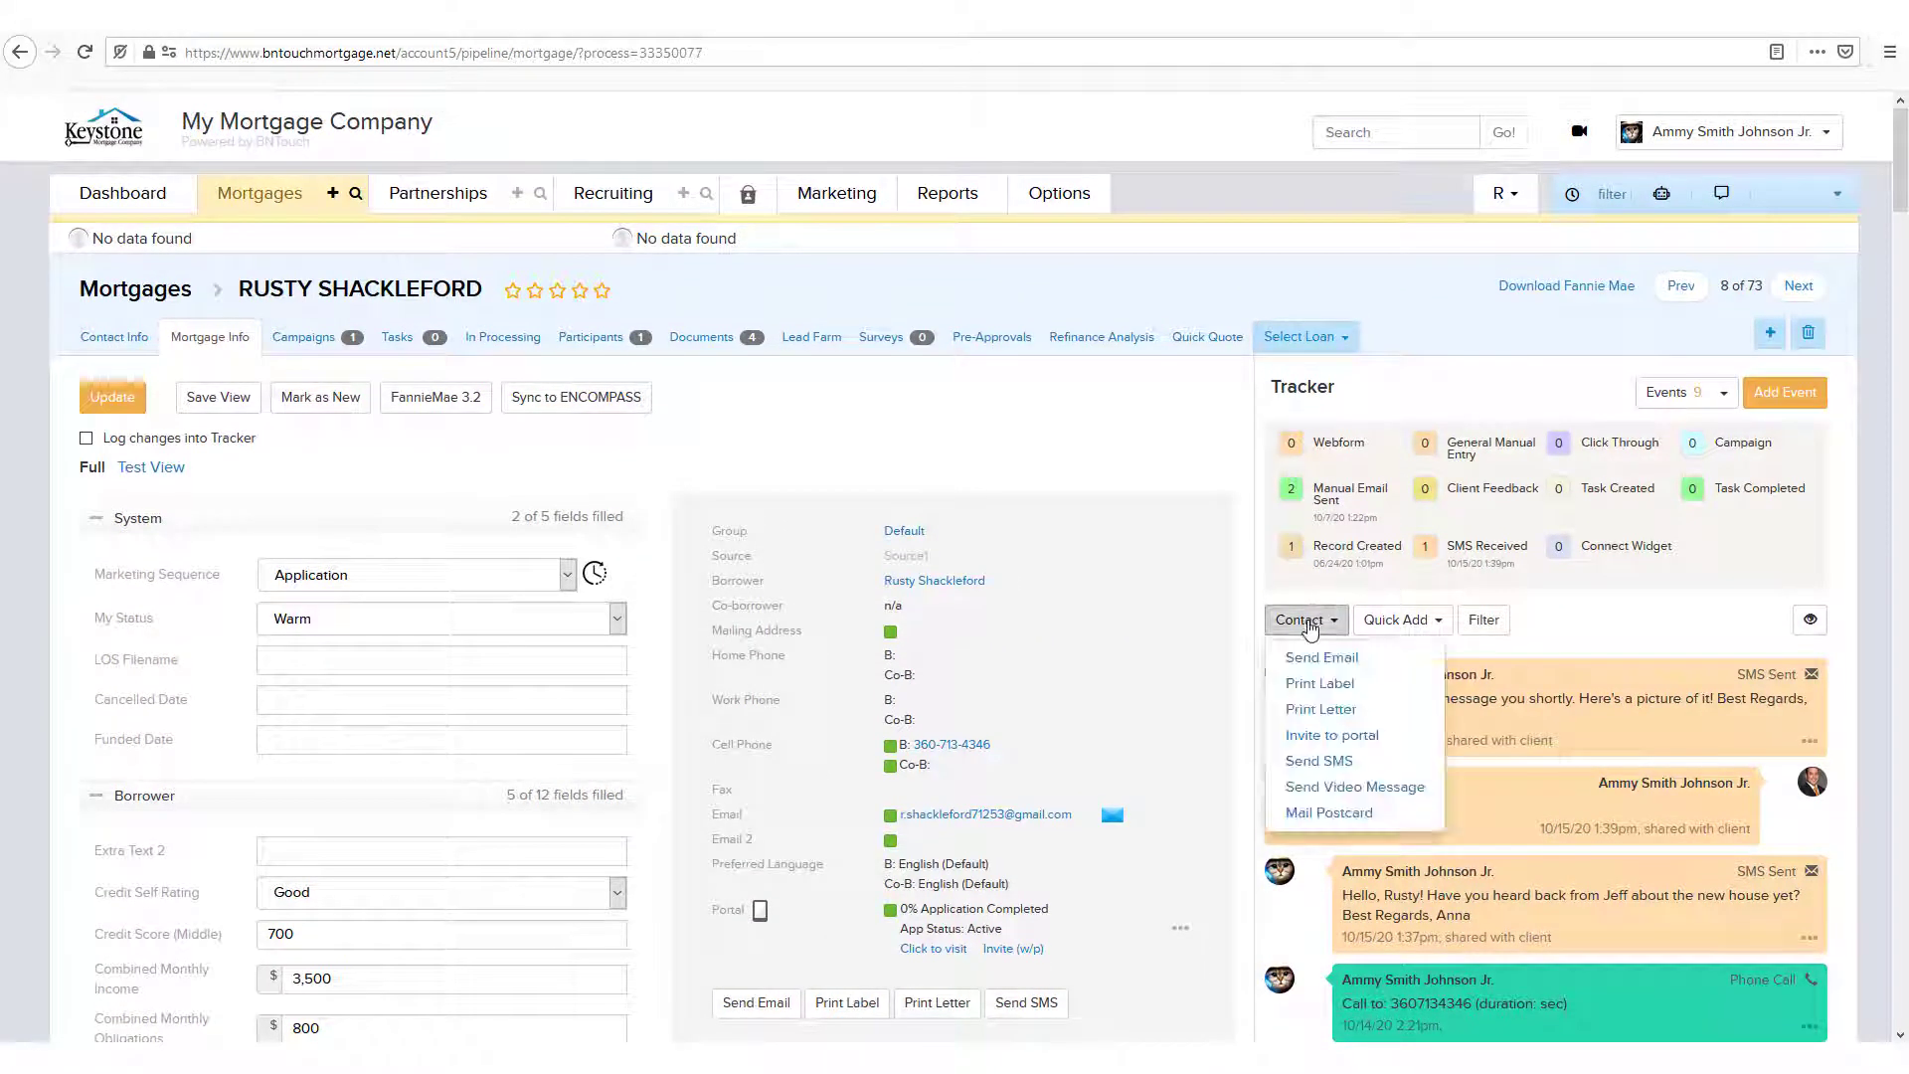
{"action": "left_click", "coordinate": [1306, 760]}
{"action": "left_click", "coordinate": [662, 510]}
{"action": "type", "text": "Hello!"}
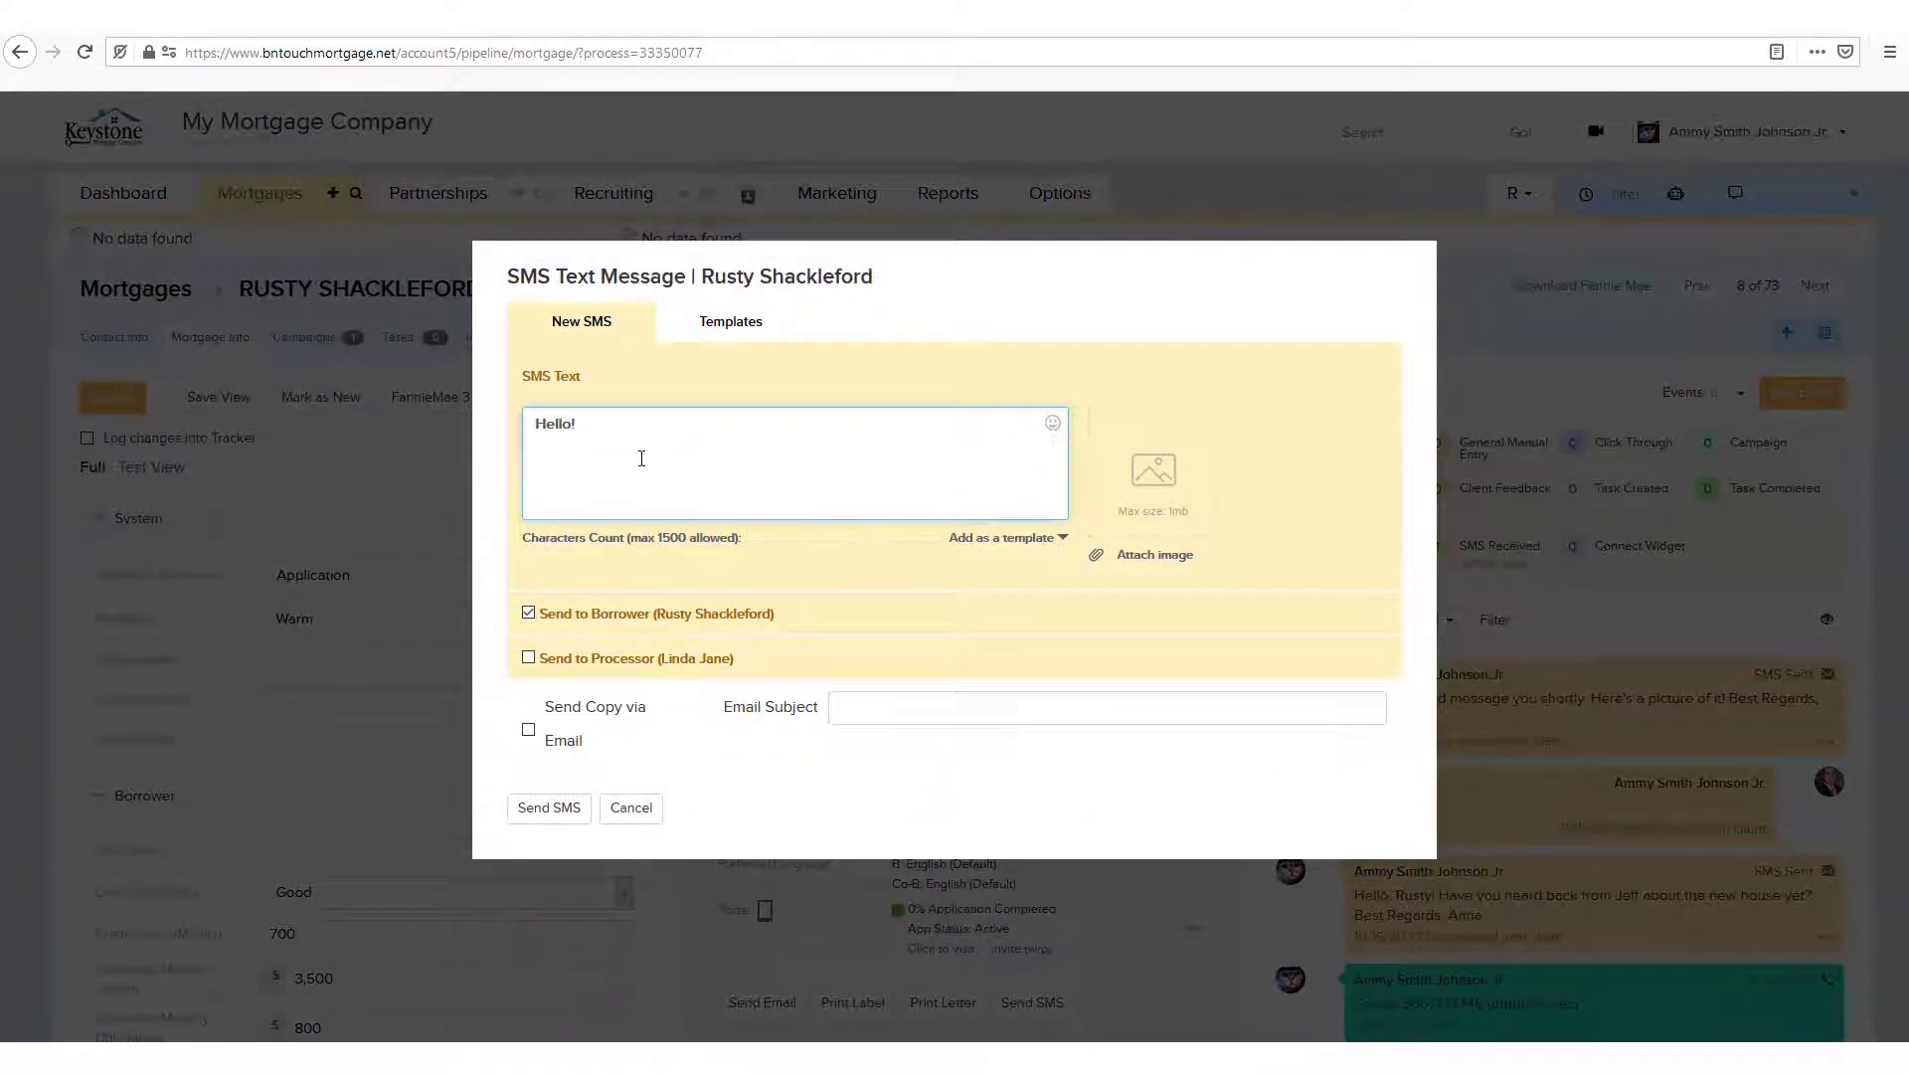
{"action": "left_click", "coordinate": [631, 809]}
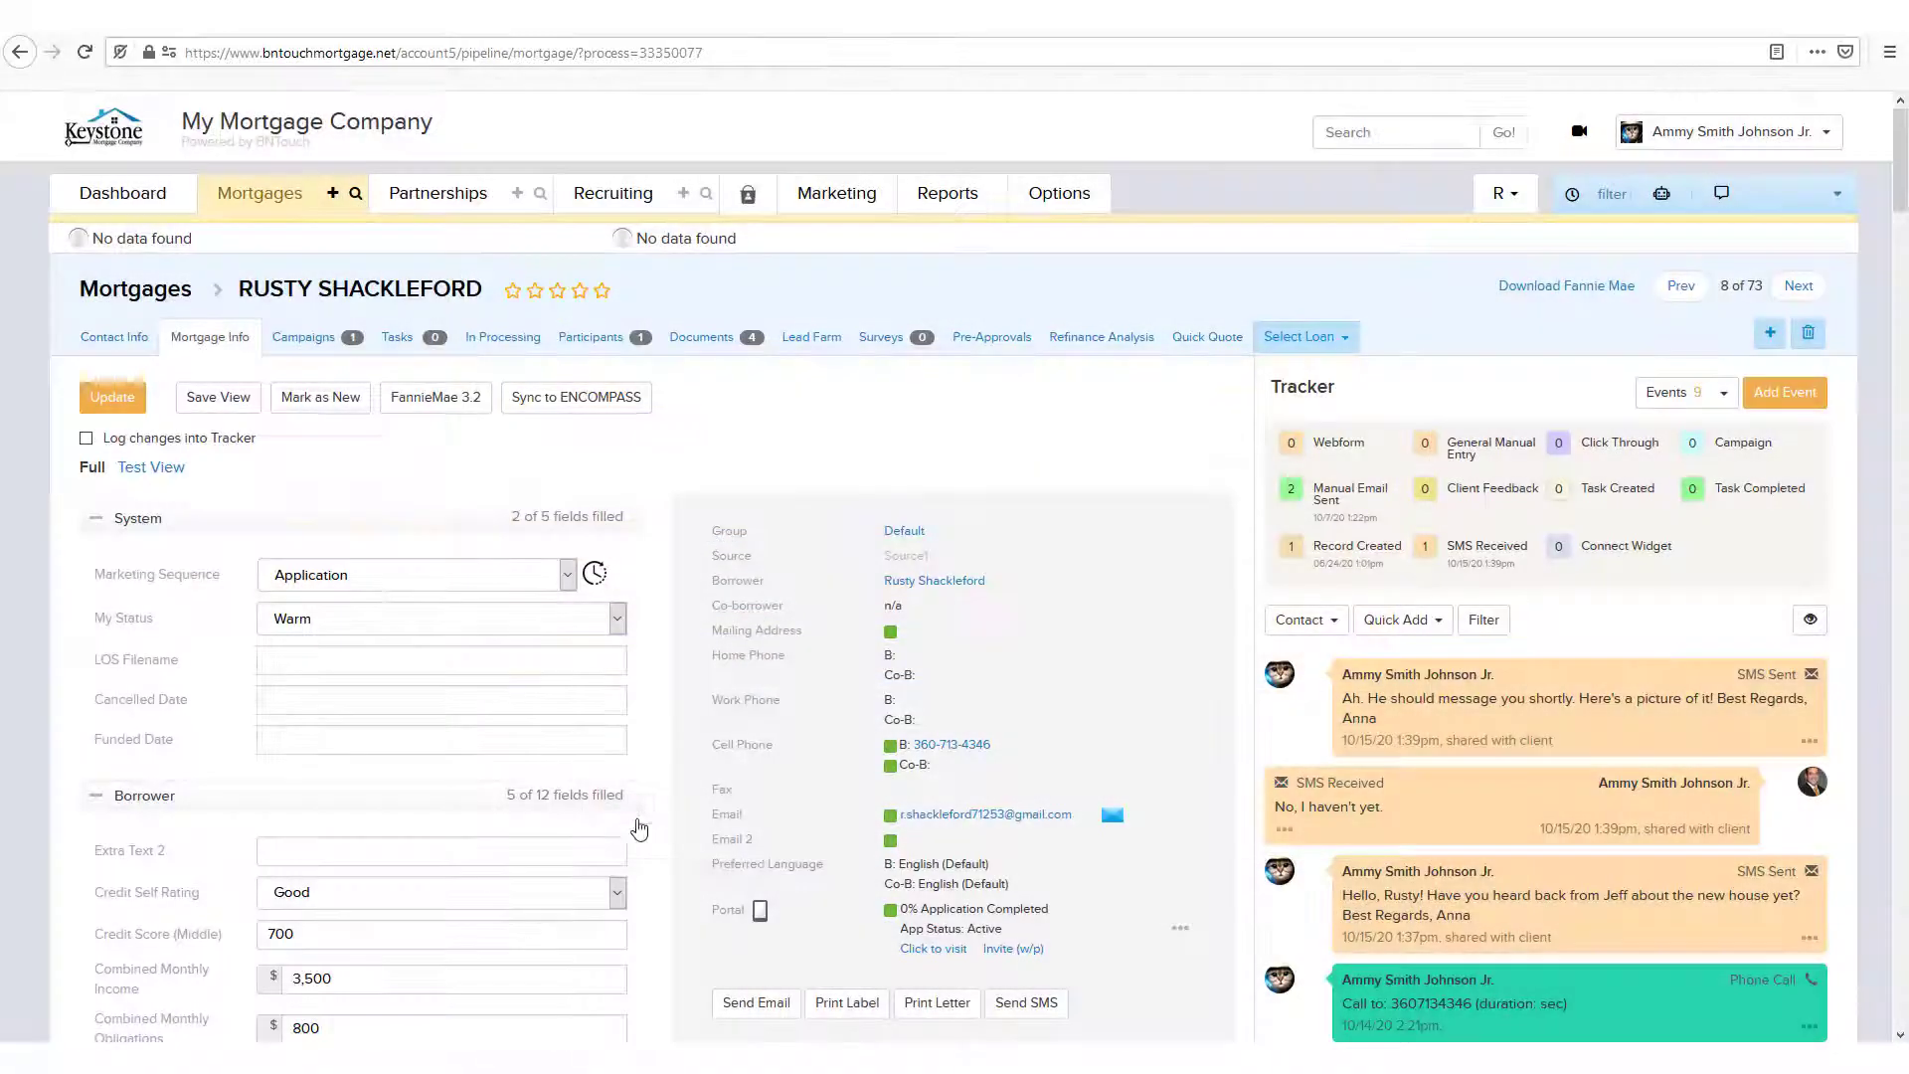
Change step 1 of the First-Time Home Buyers campaign to the Send SMS method.
{"action": "left_click", "coordinate": [806, 196]}
{"action": "scroll", "coordinate": [851, 238], "scroll_direction": "down", "scroll_amount": 2}
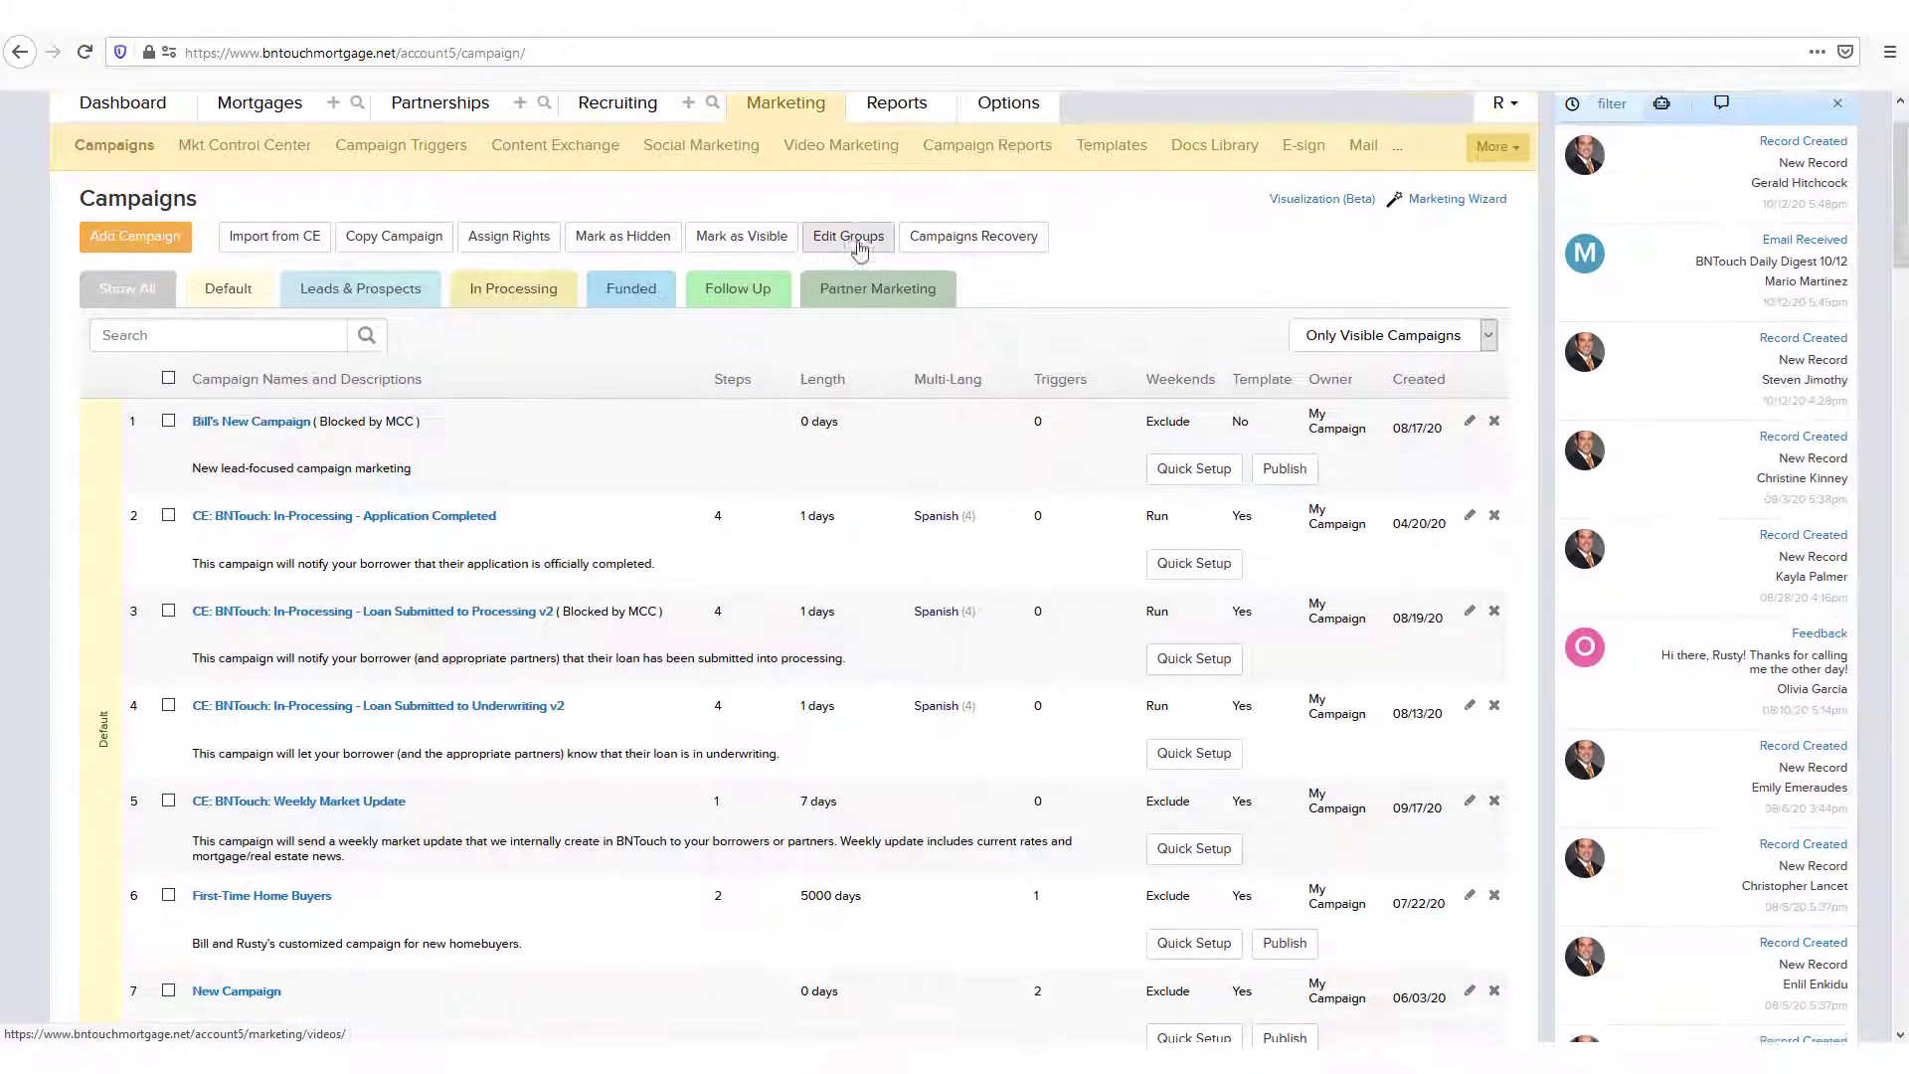
{"action": "scroll", "coordinate": [852, 264], "scroll_direction": "down", "scroll_amount": 3}
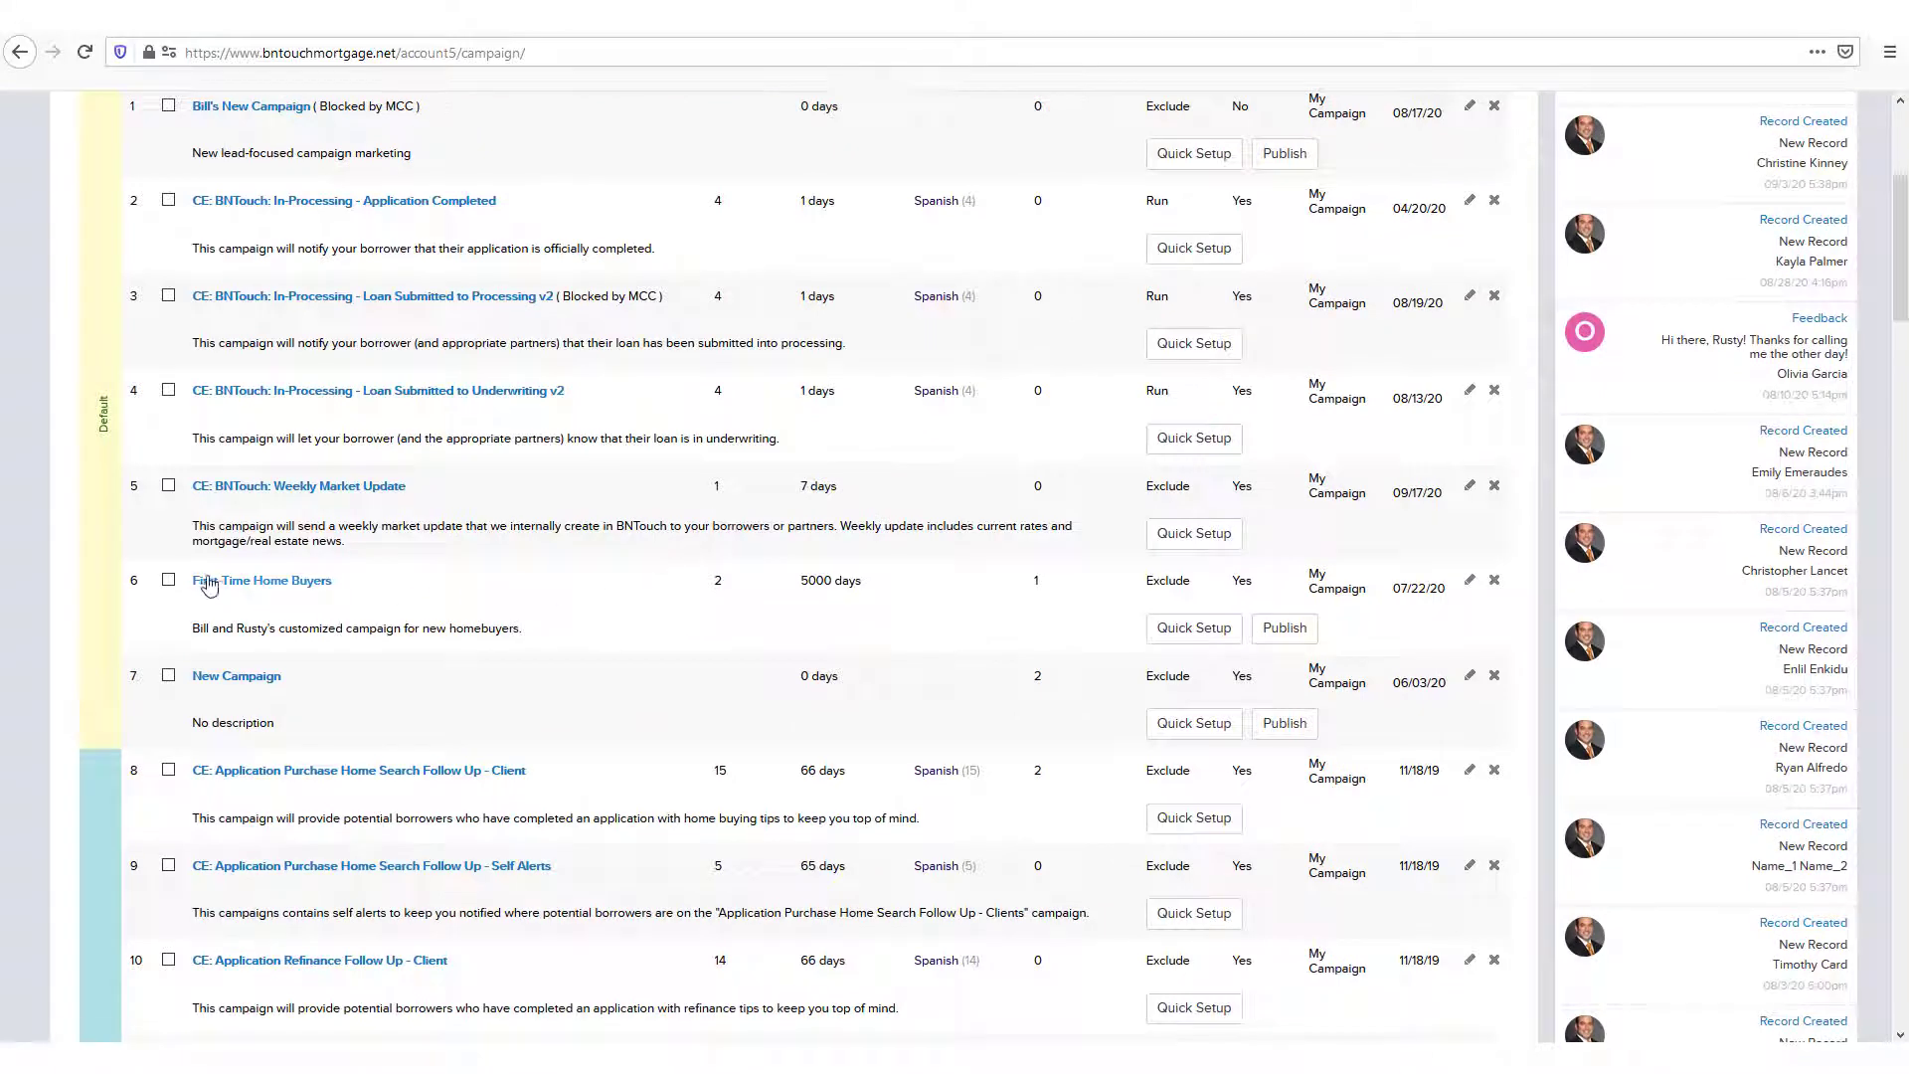
{"action": "left_click", "coordinate": [232, 581]}
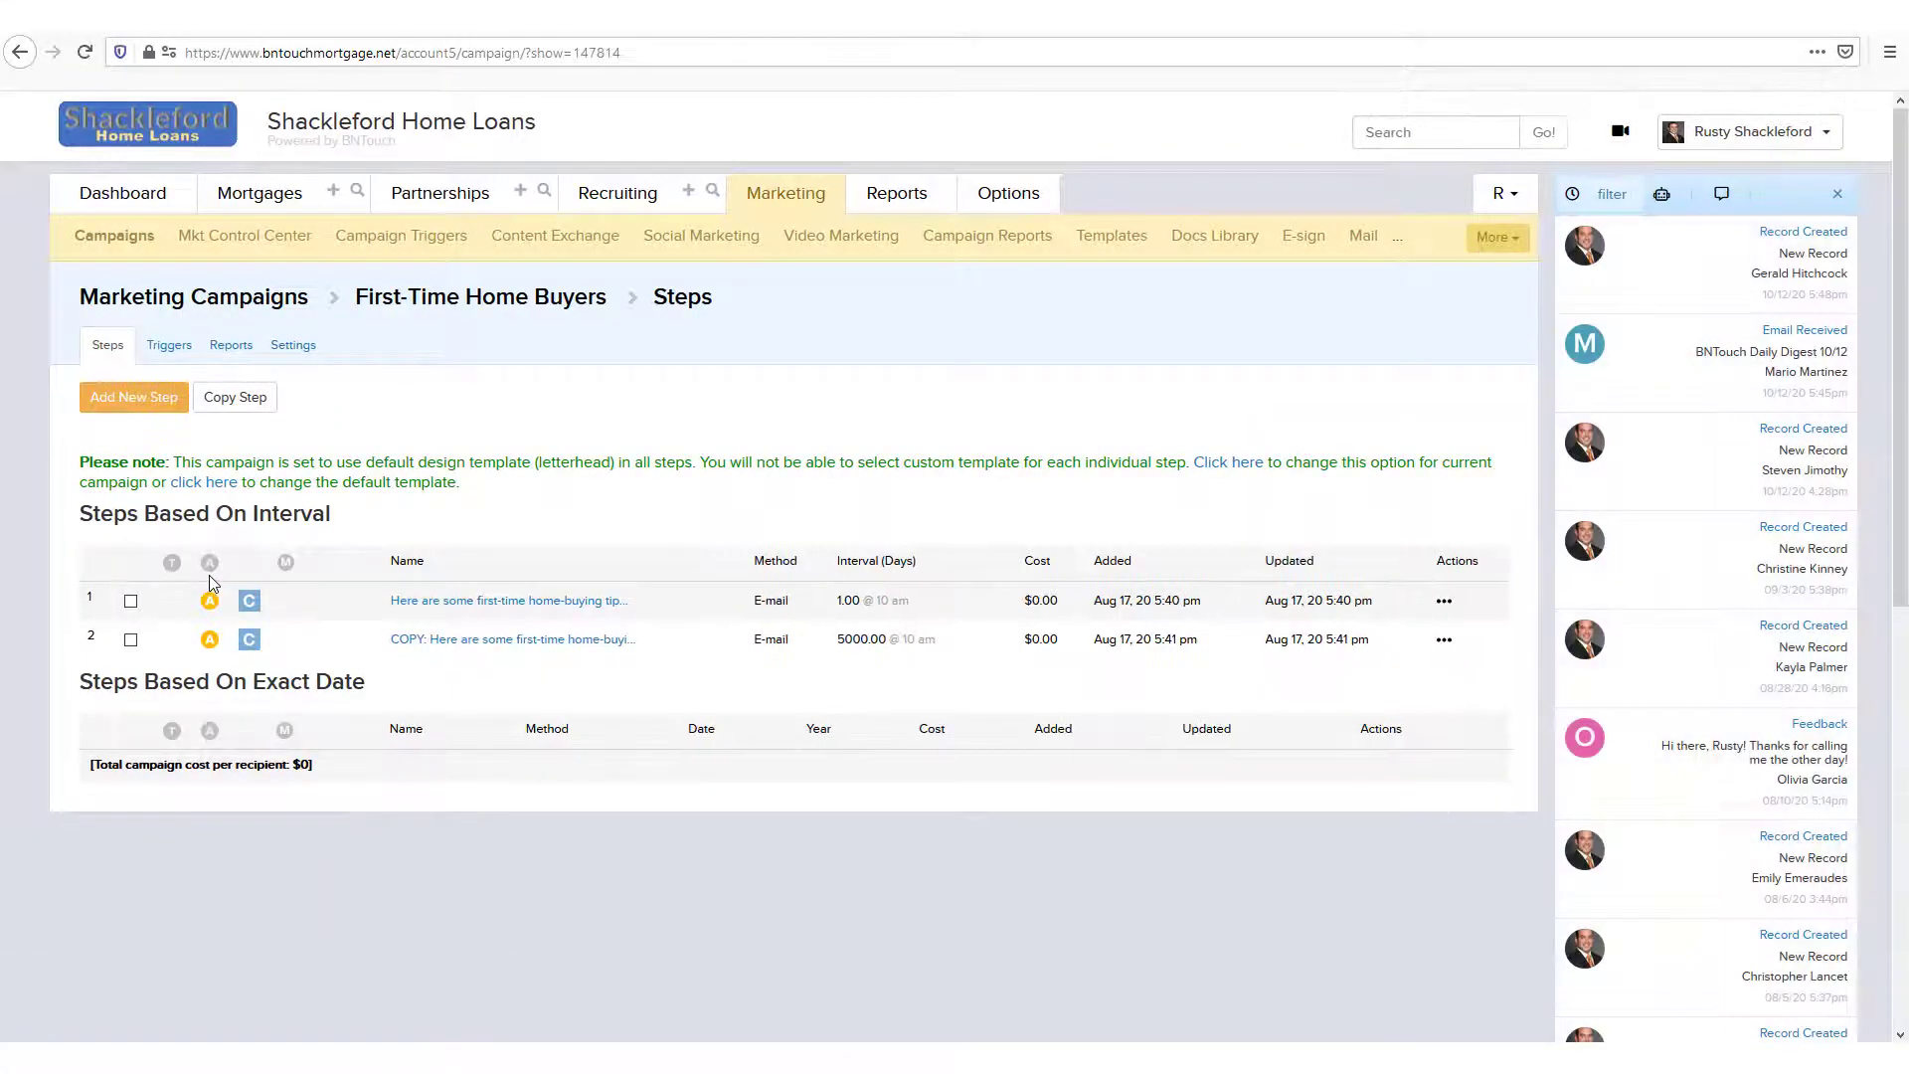
{"action": "left_click", "coordinate": [1444, 603]}
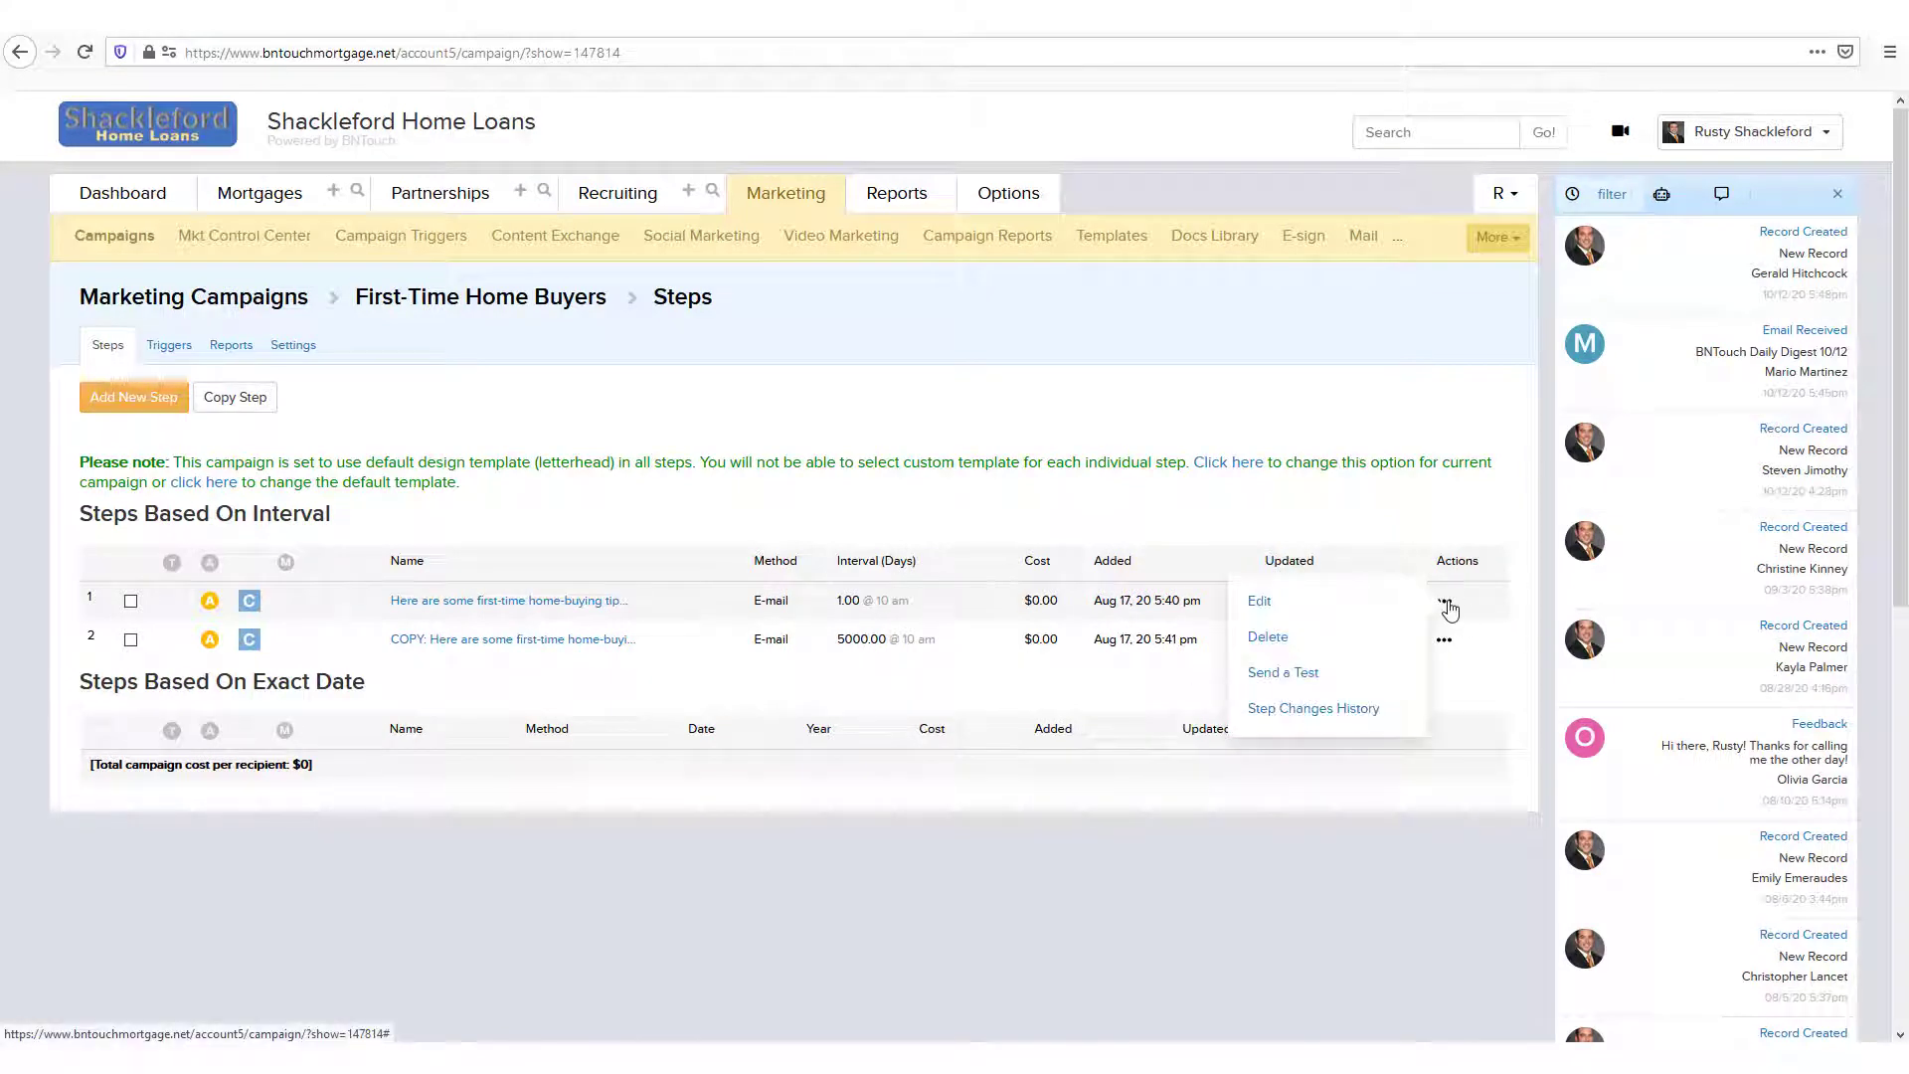
{"action": "left_click", "coordinate": [1261, 601]}
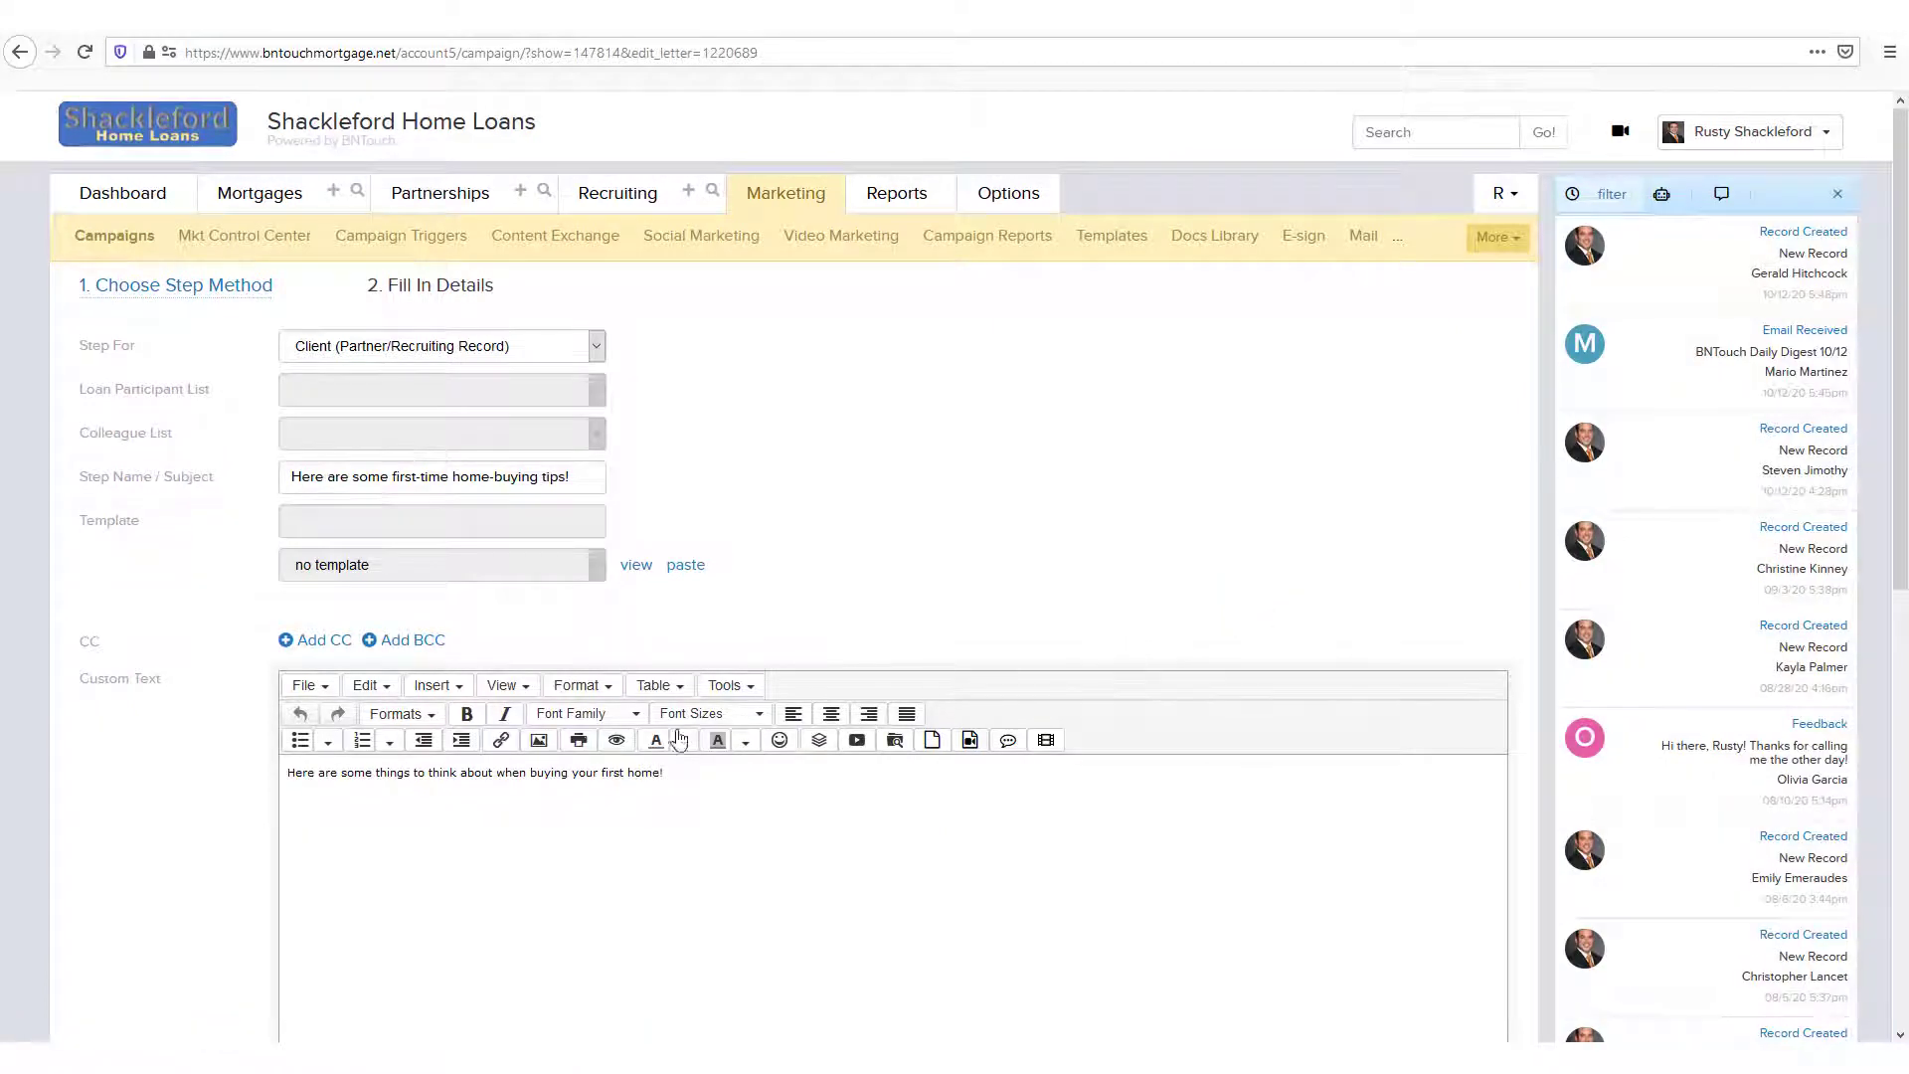
{"action": "scroll", "coordinate": [225, 749], "scroll_direction": "down", "scroll_amount": 1}
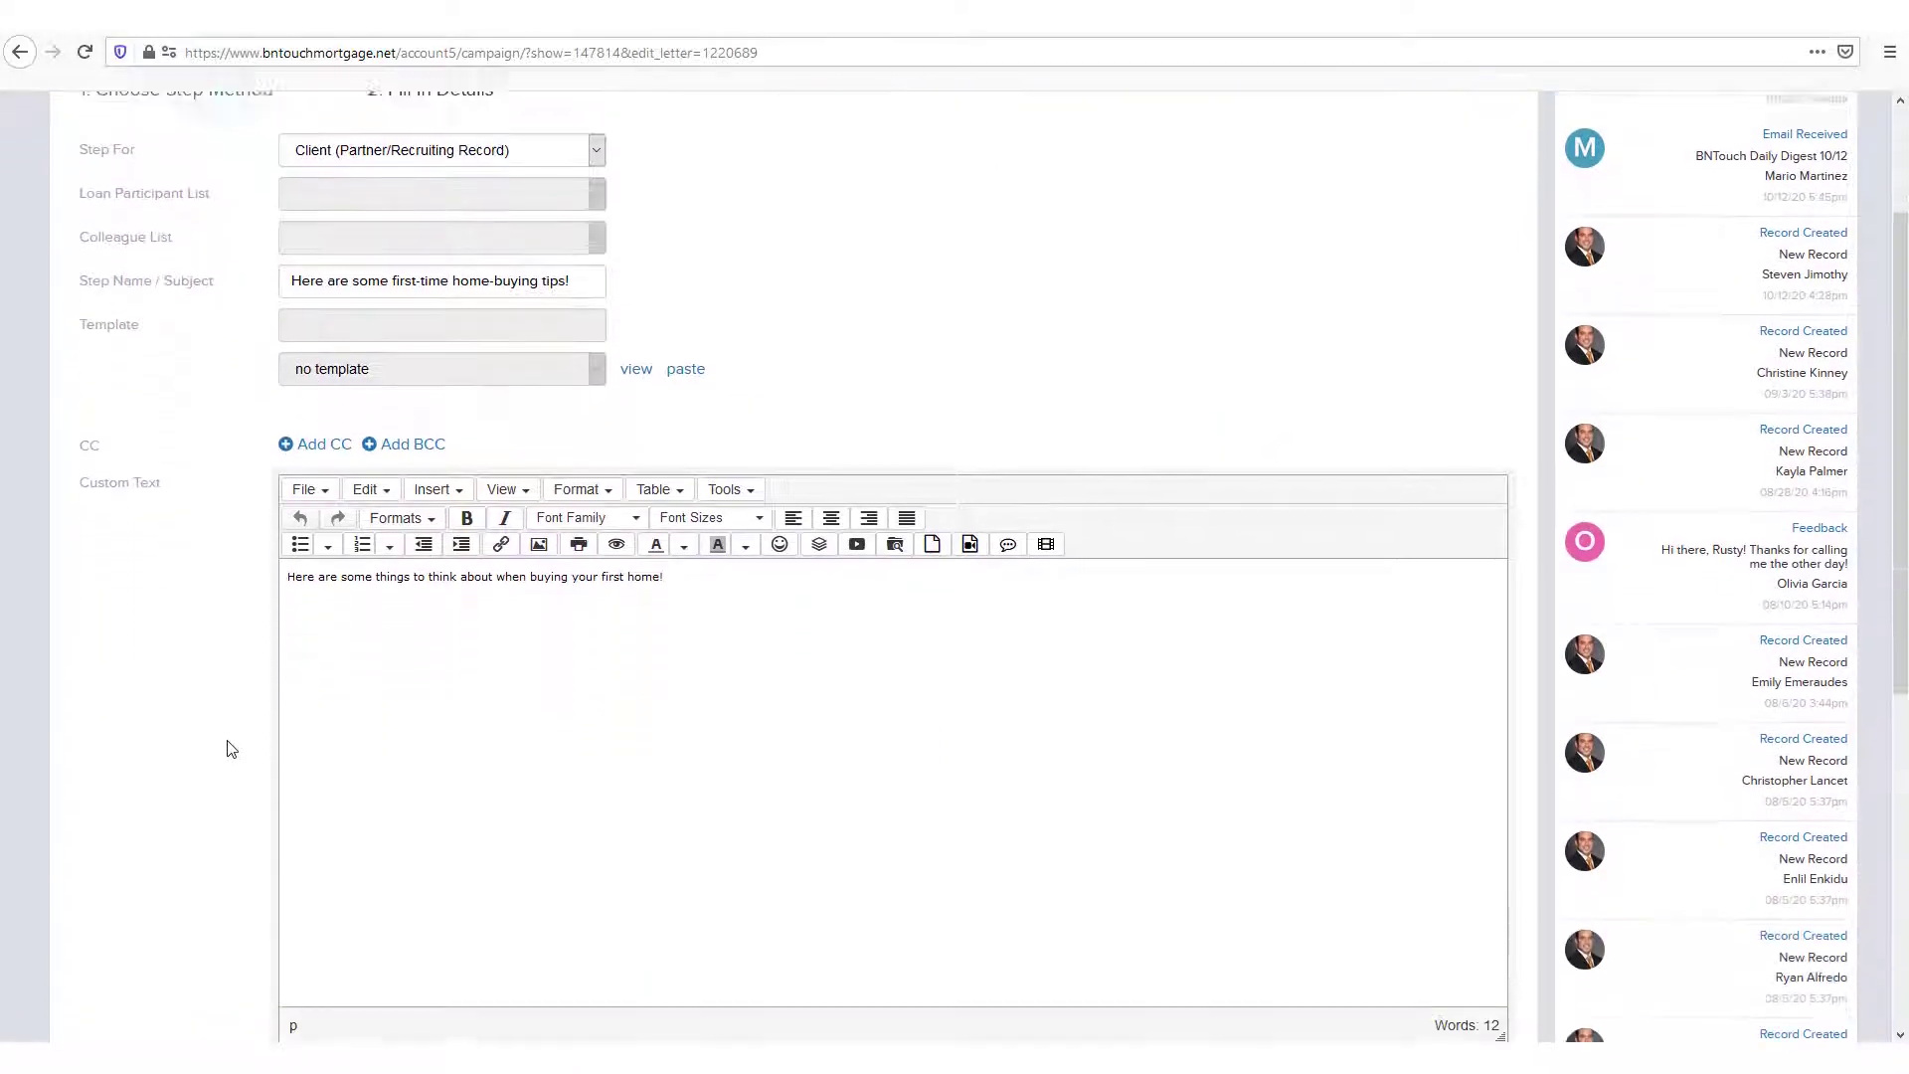
{"action": "scroll", "coordinate": [227, 750], "scroll_direction": "down", "scroll_amount": 1}
{"action": "scroll", "coordinate": [232, 749], "scroll_direction": "down", "scroll_amount": 2}
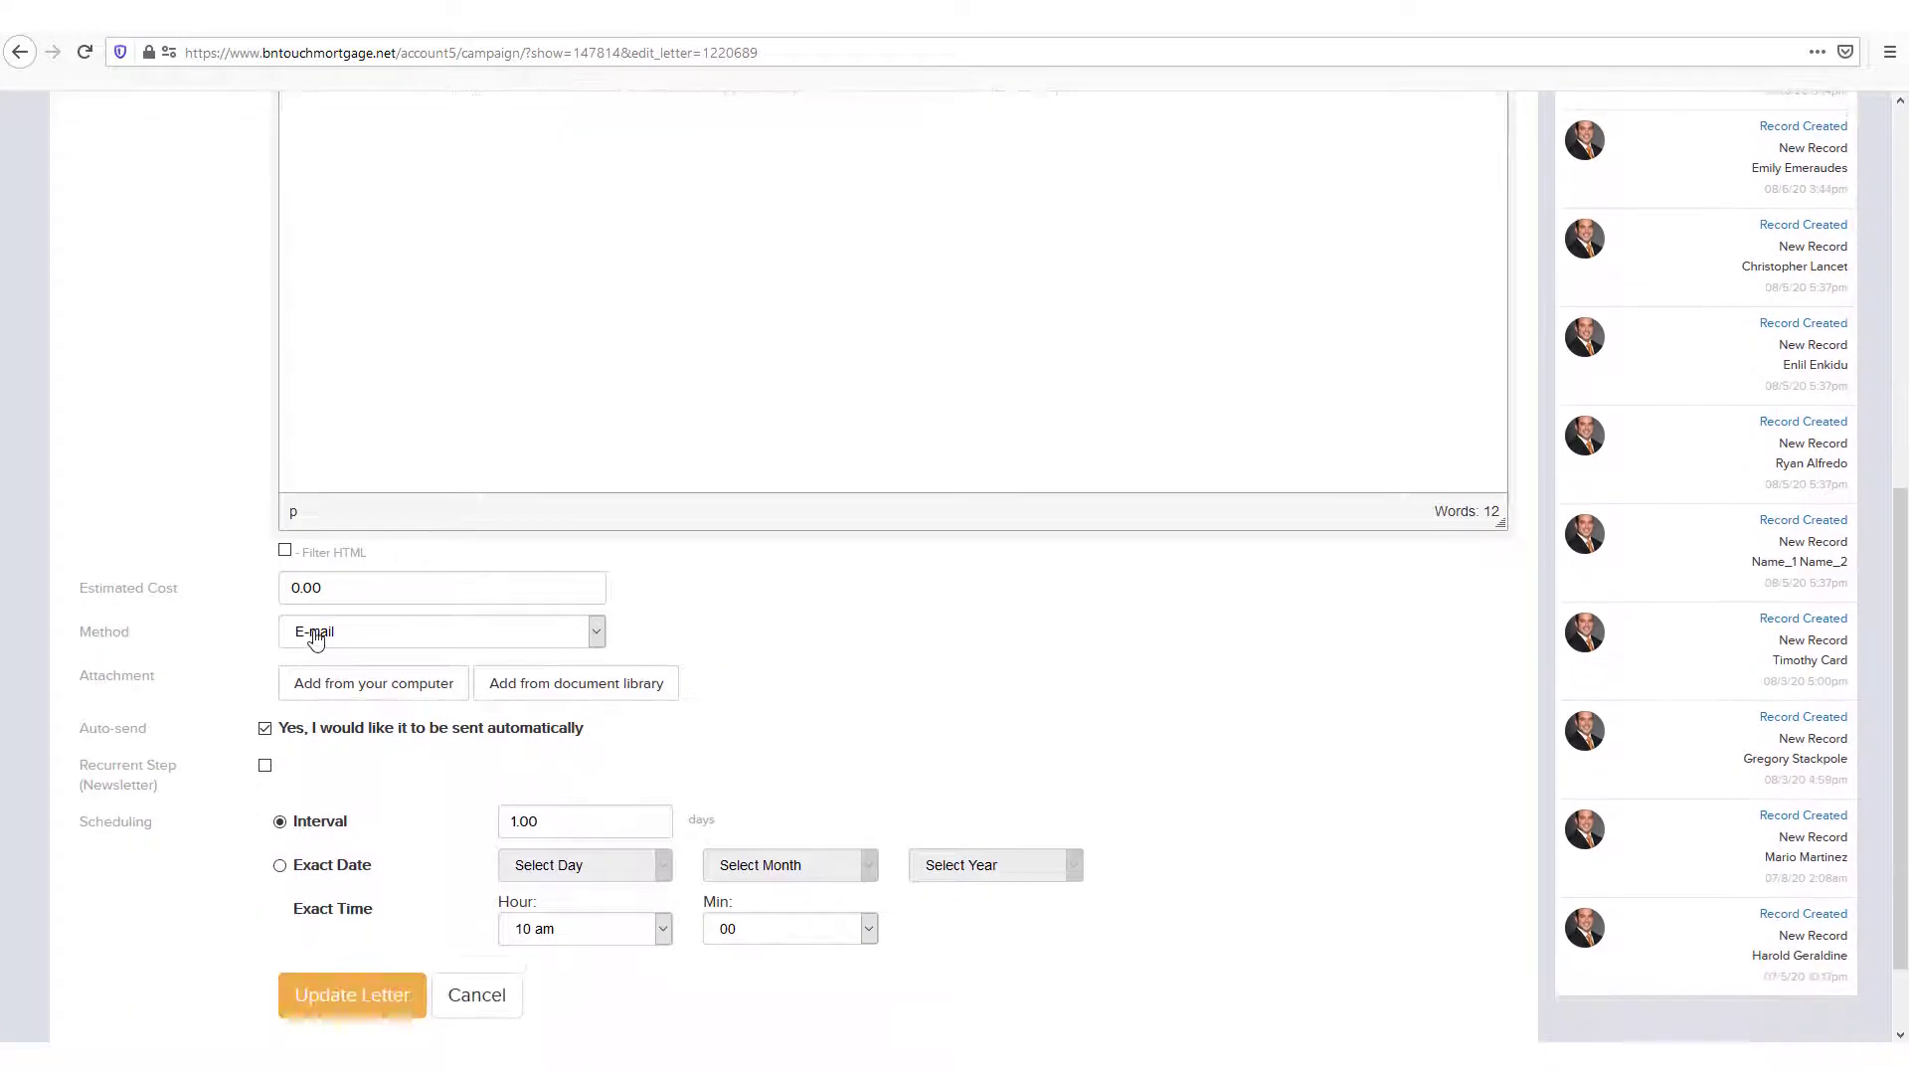
{"action": "left_click", "coordinate": [314, 635]}
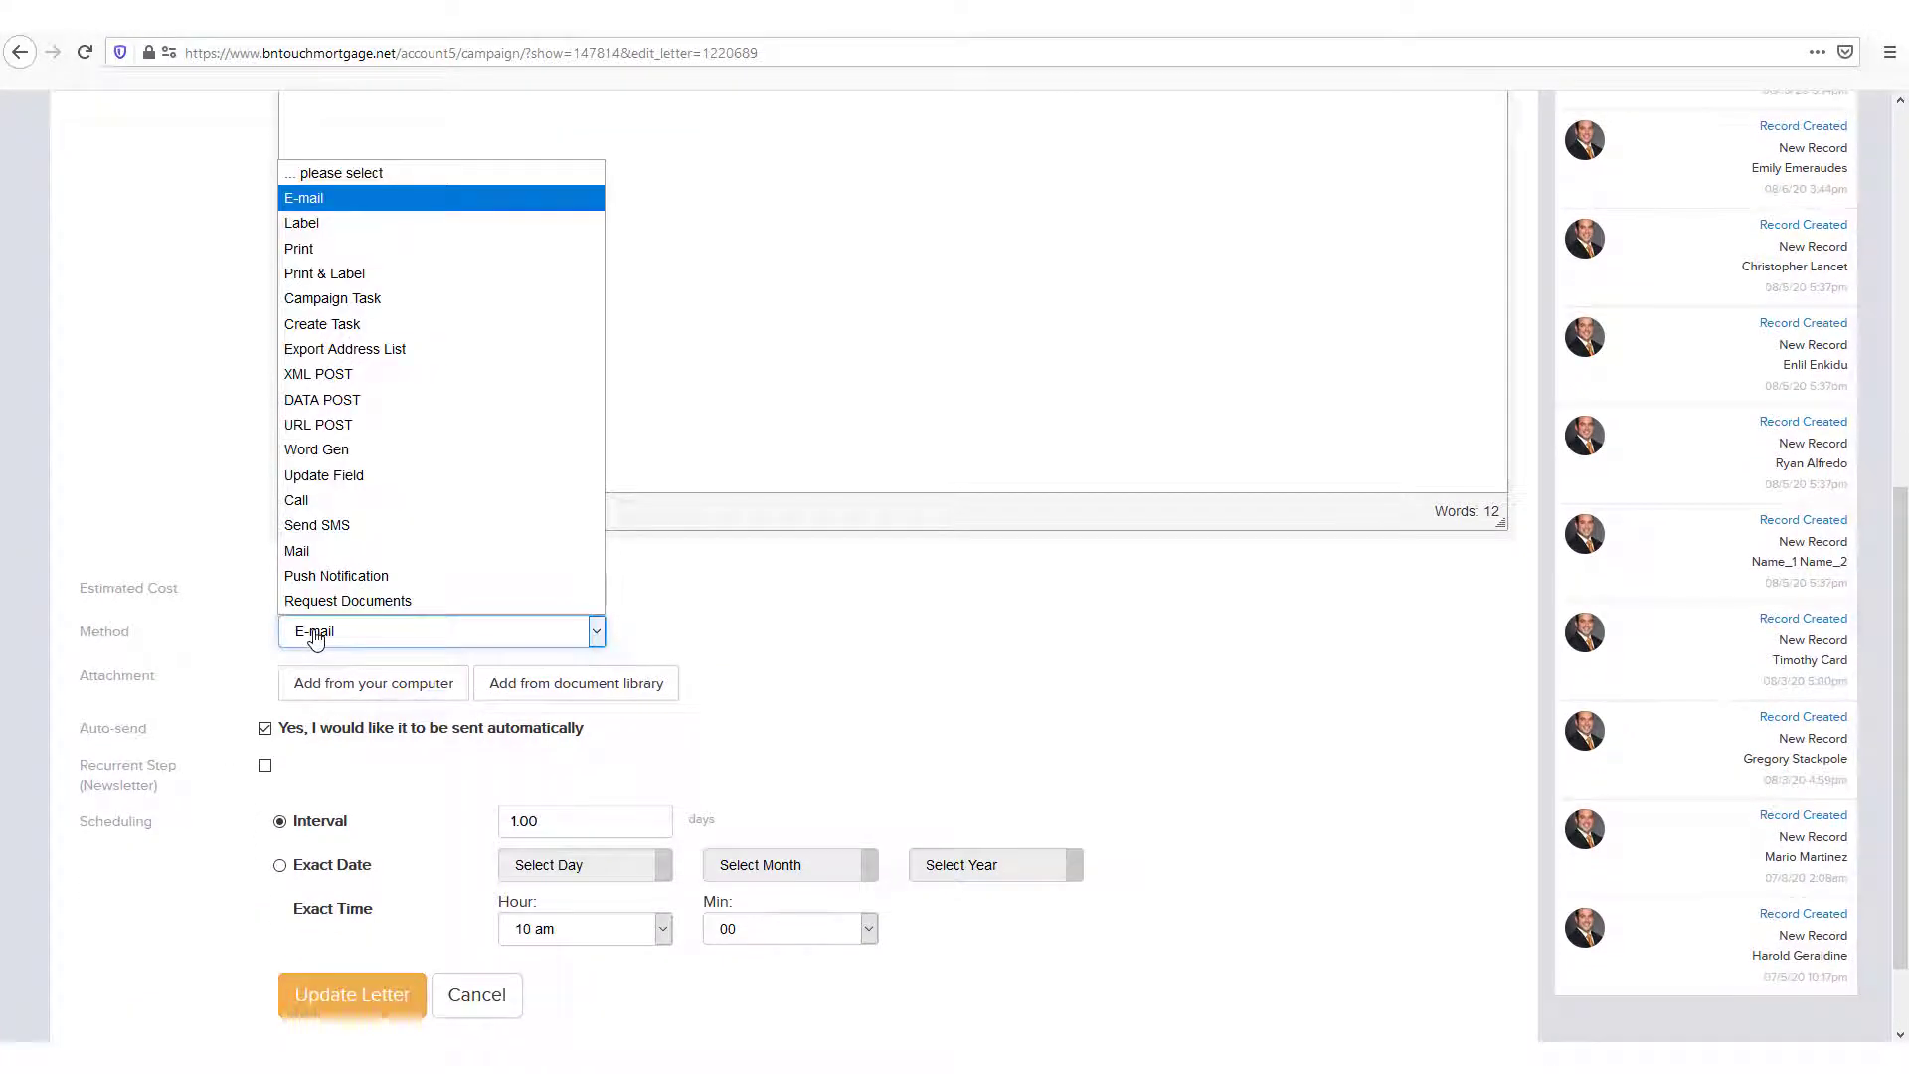
{"action": "left_click", "coordinate": [335, 524]}
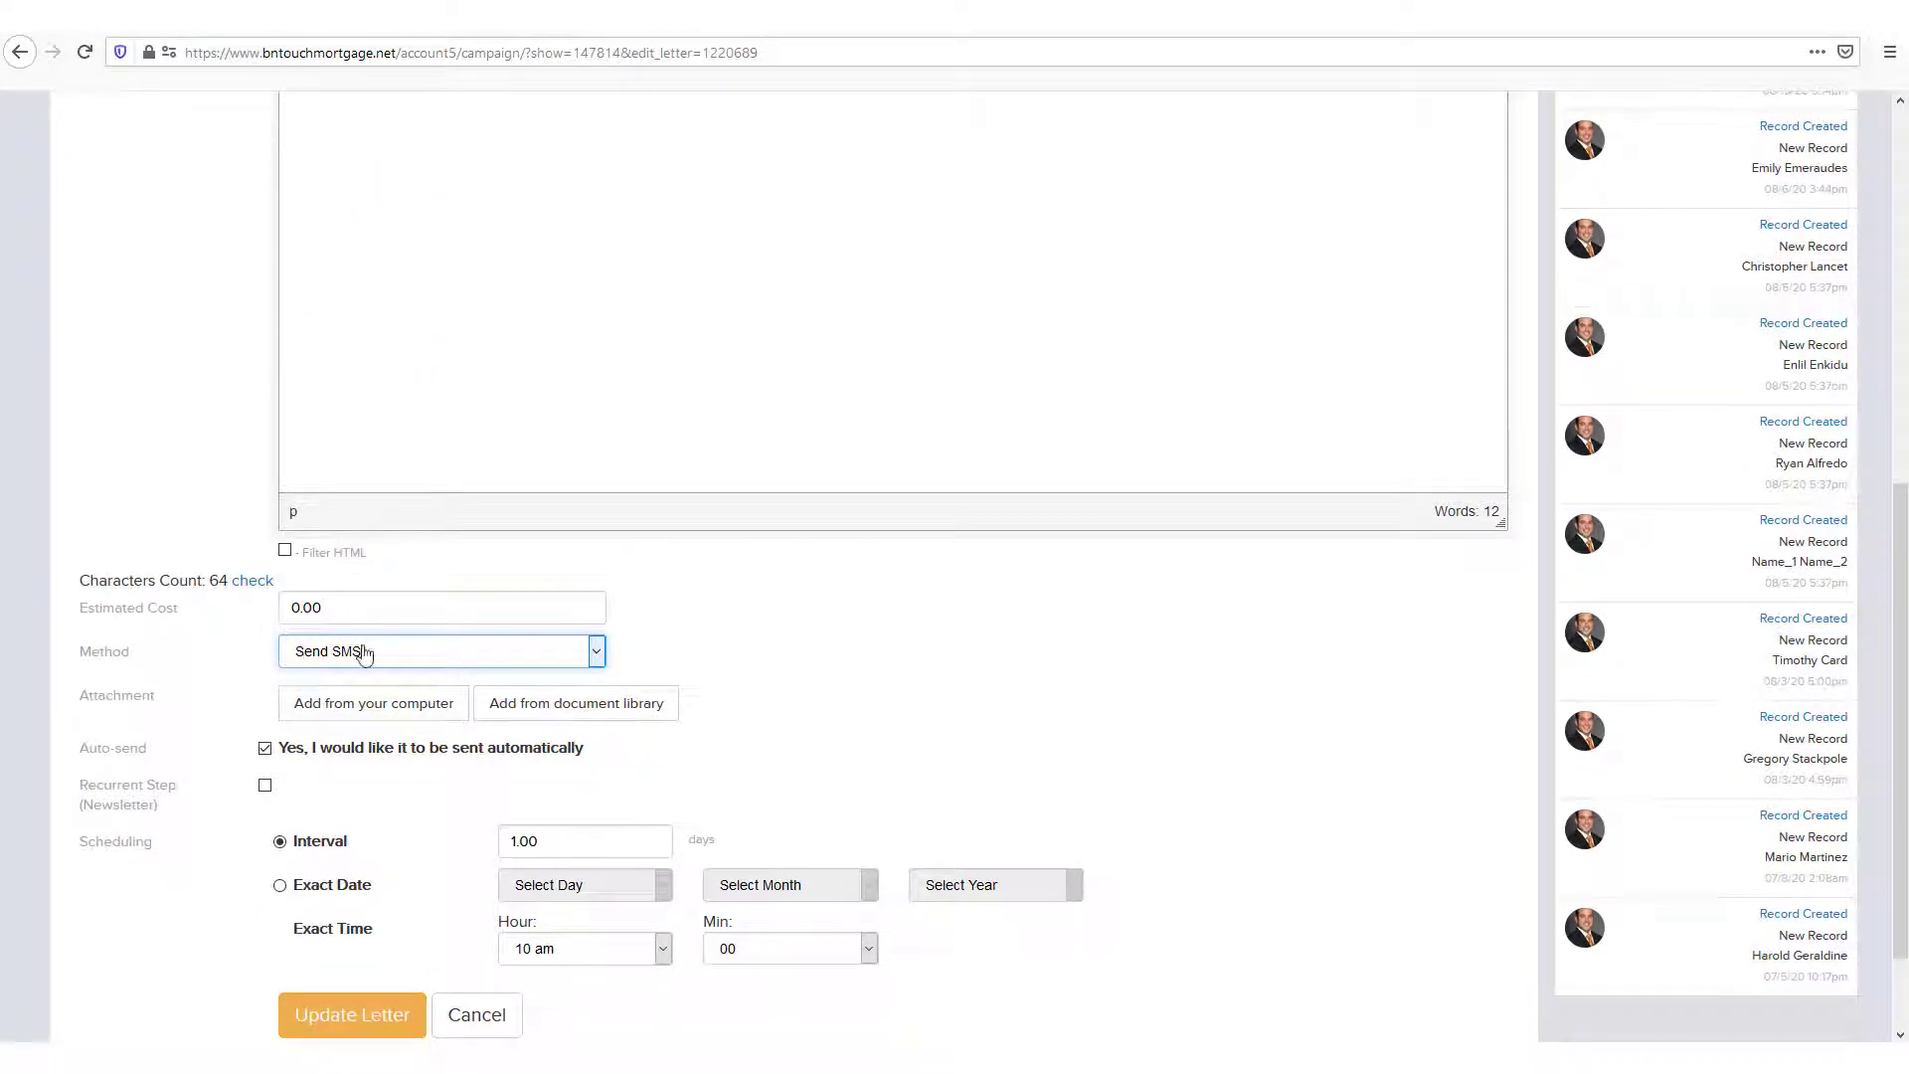
{"action": "left_click", "coordinate": [690, 665]}
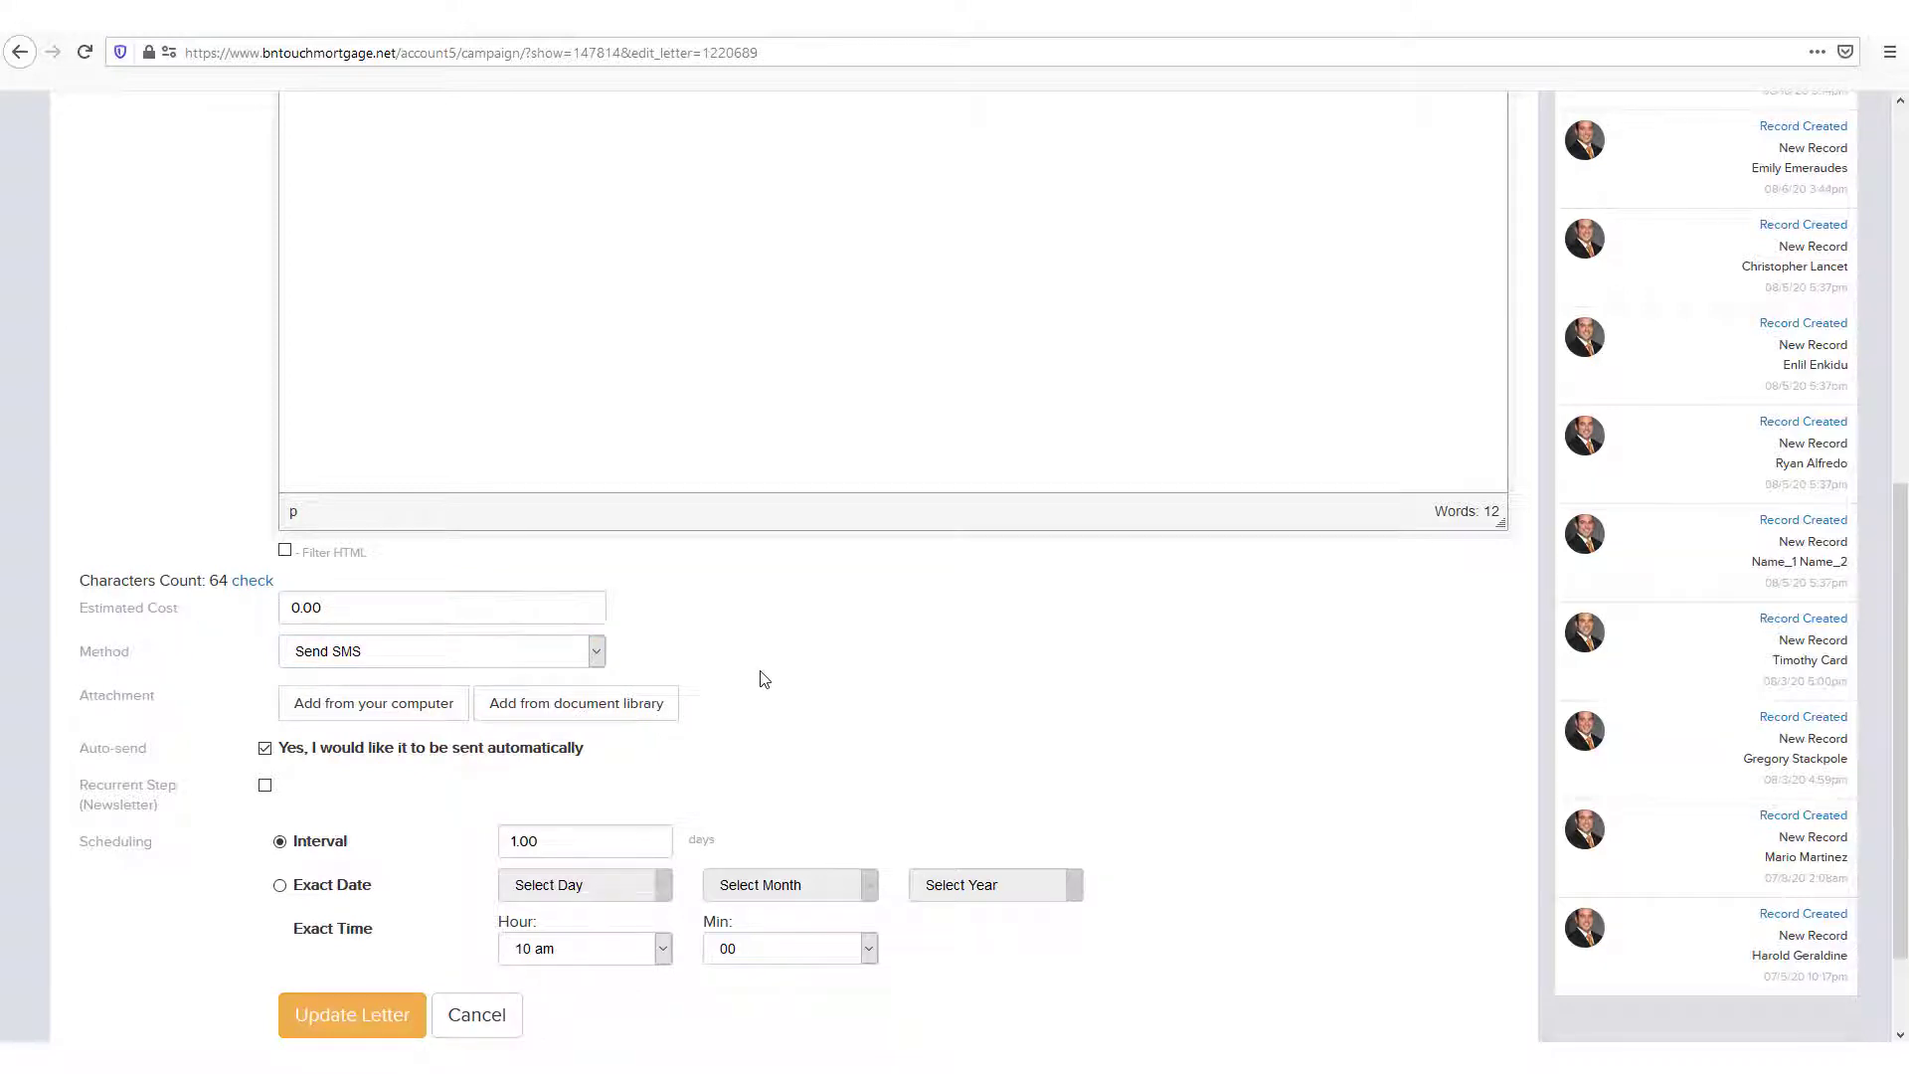
{"action": "scroll", "coordinate": [835, 701], "scroll_direction": "up", "scroll_amount": 5}
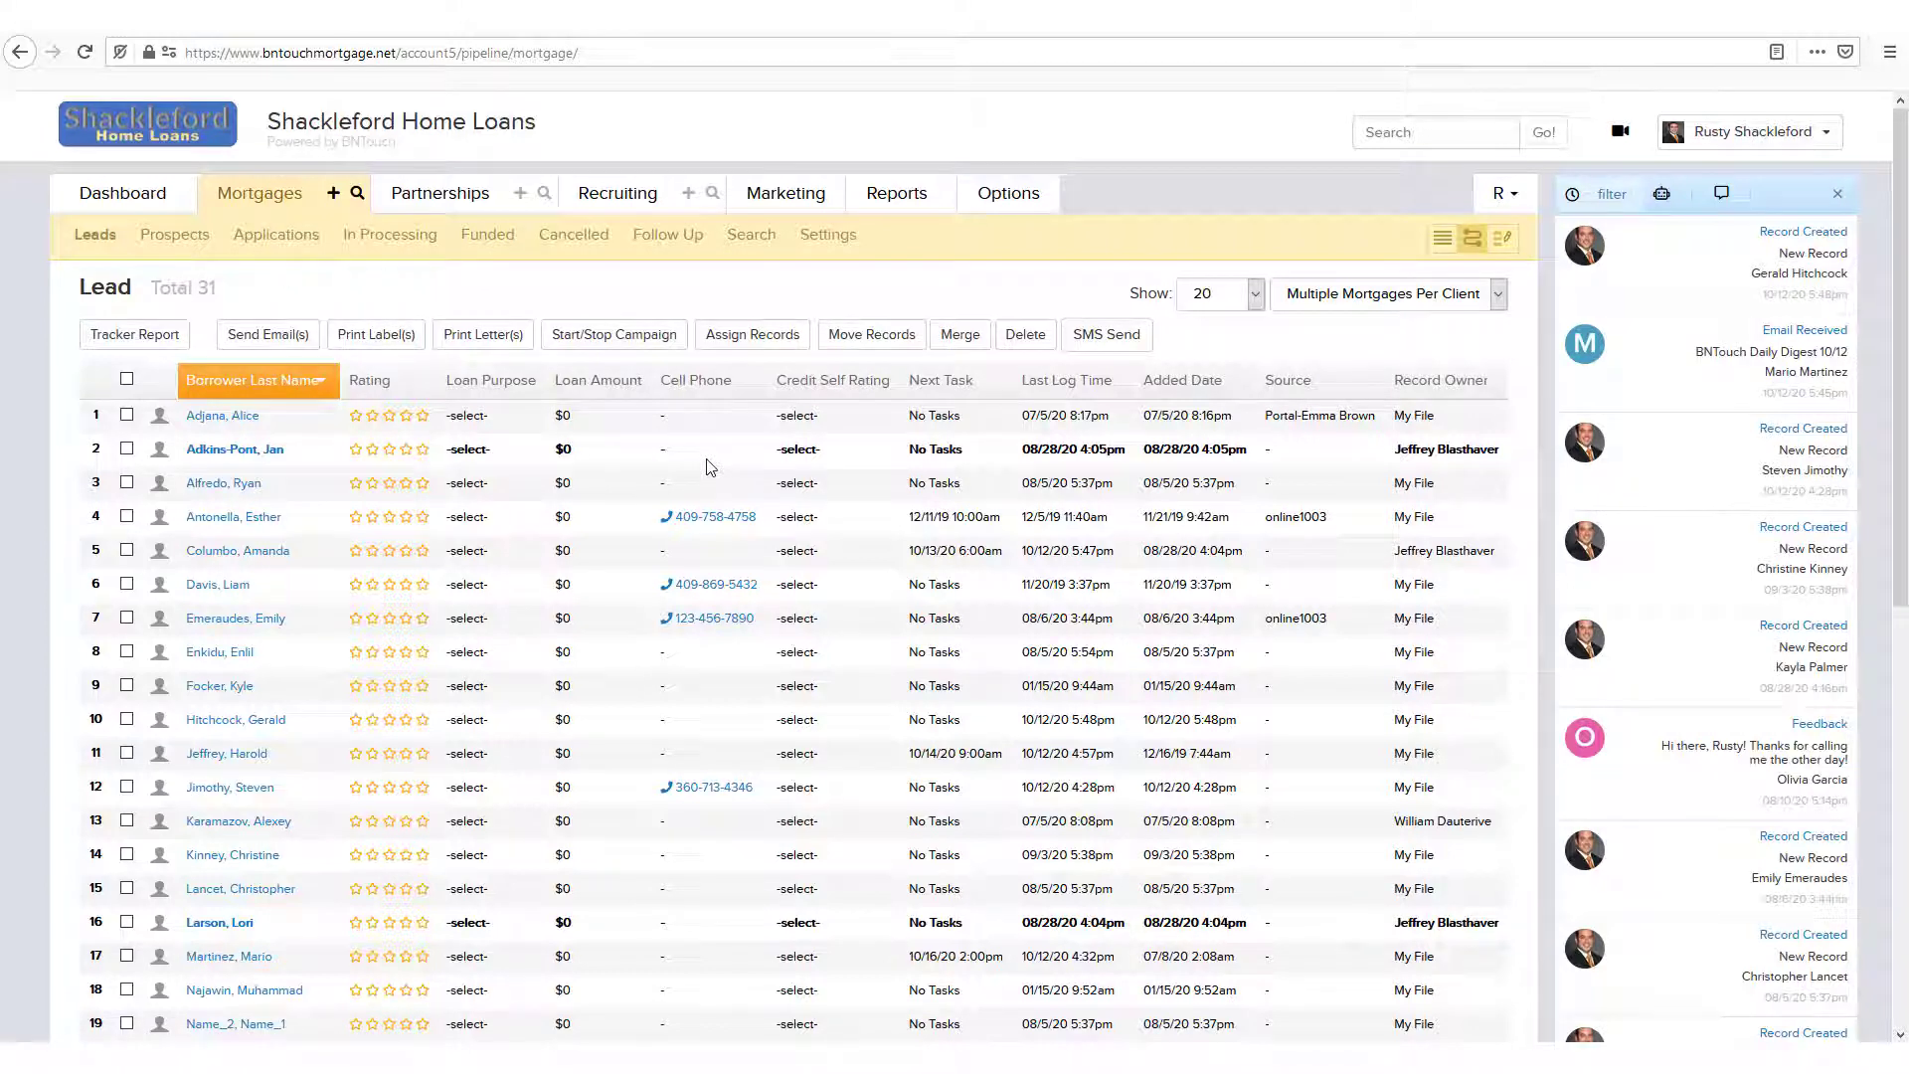
Select the third, fourth and fifth leads in the list.
{"action": "left_click", "coordinate": [127, 482]}
{"action": "left_click", "coordinate": [127, 517]}
{"action": "left_click", "coordinate": [127, 550]}
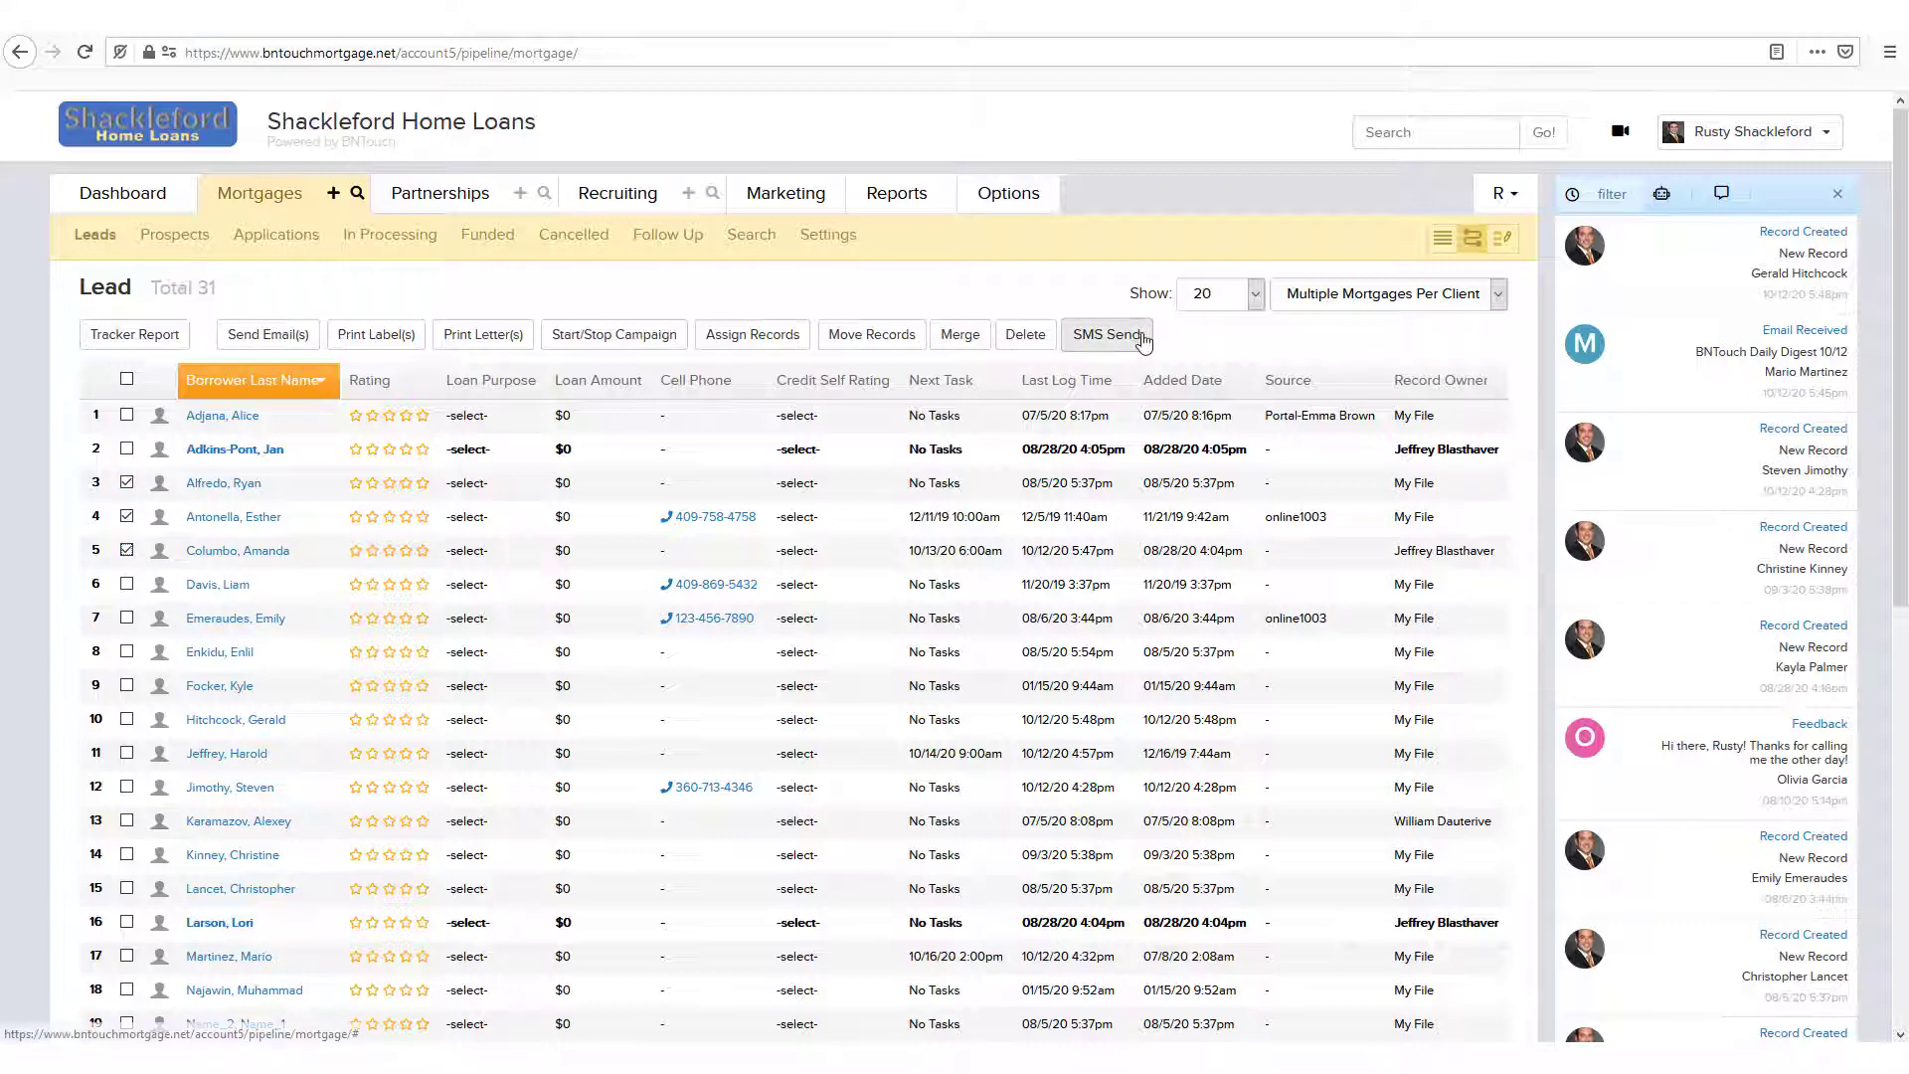
Draft a bulk SMS to them, browse the saved templates, then cancel unsent.
{"action": "left_click", "coordinate": [1104, 338]}
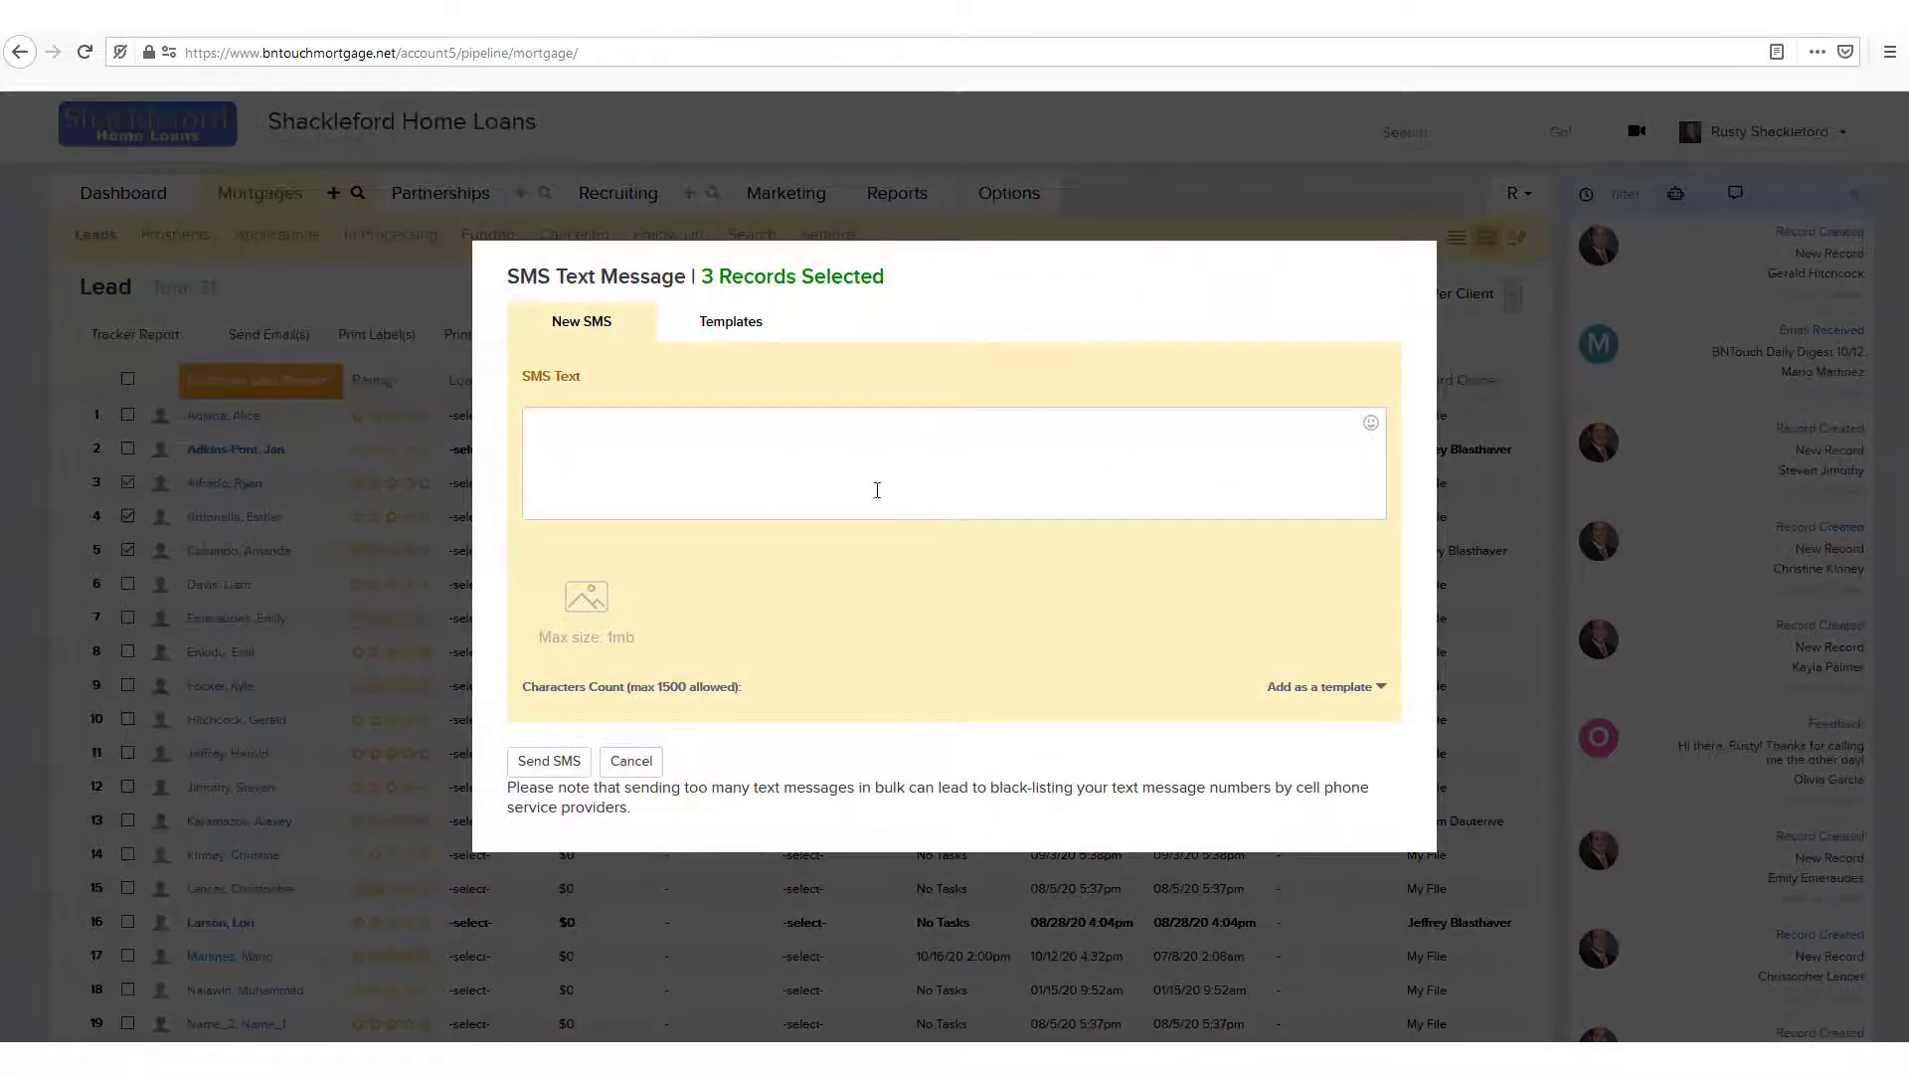
{"action": "left_click", "coordinate": [738, 465]}
{"action": "type", "text": "Hello!"}
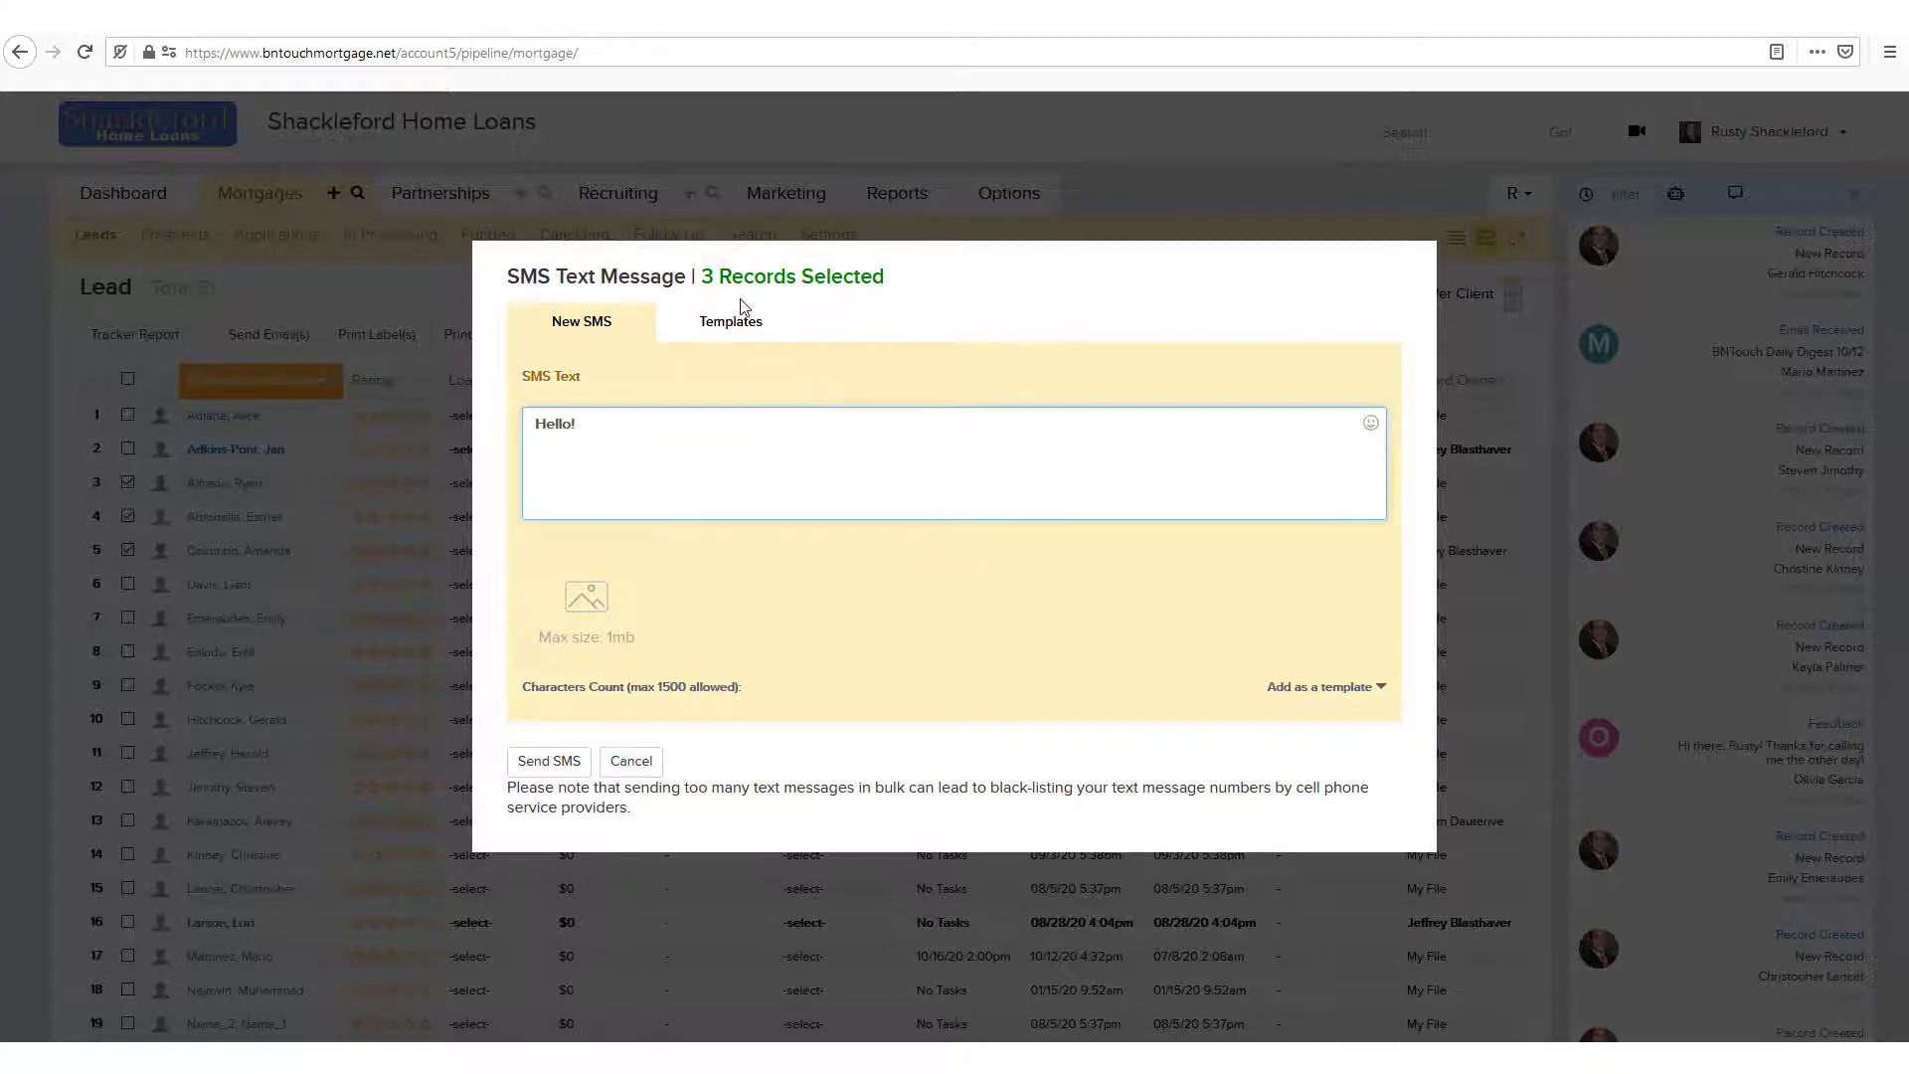
{"action": "left_click", "coordinate": [727, 332]}
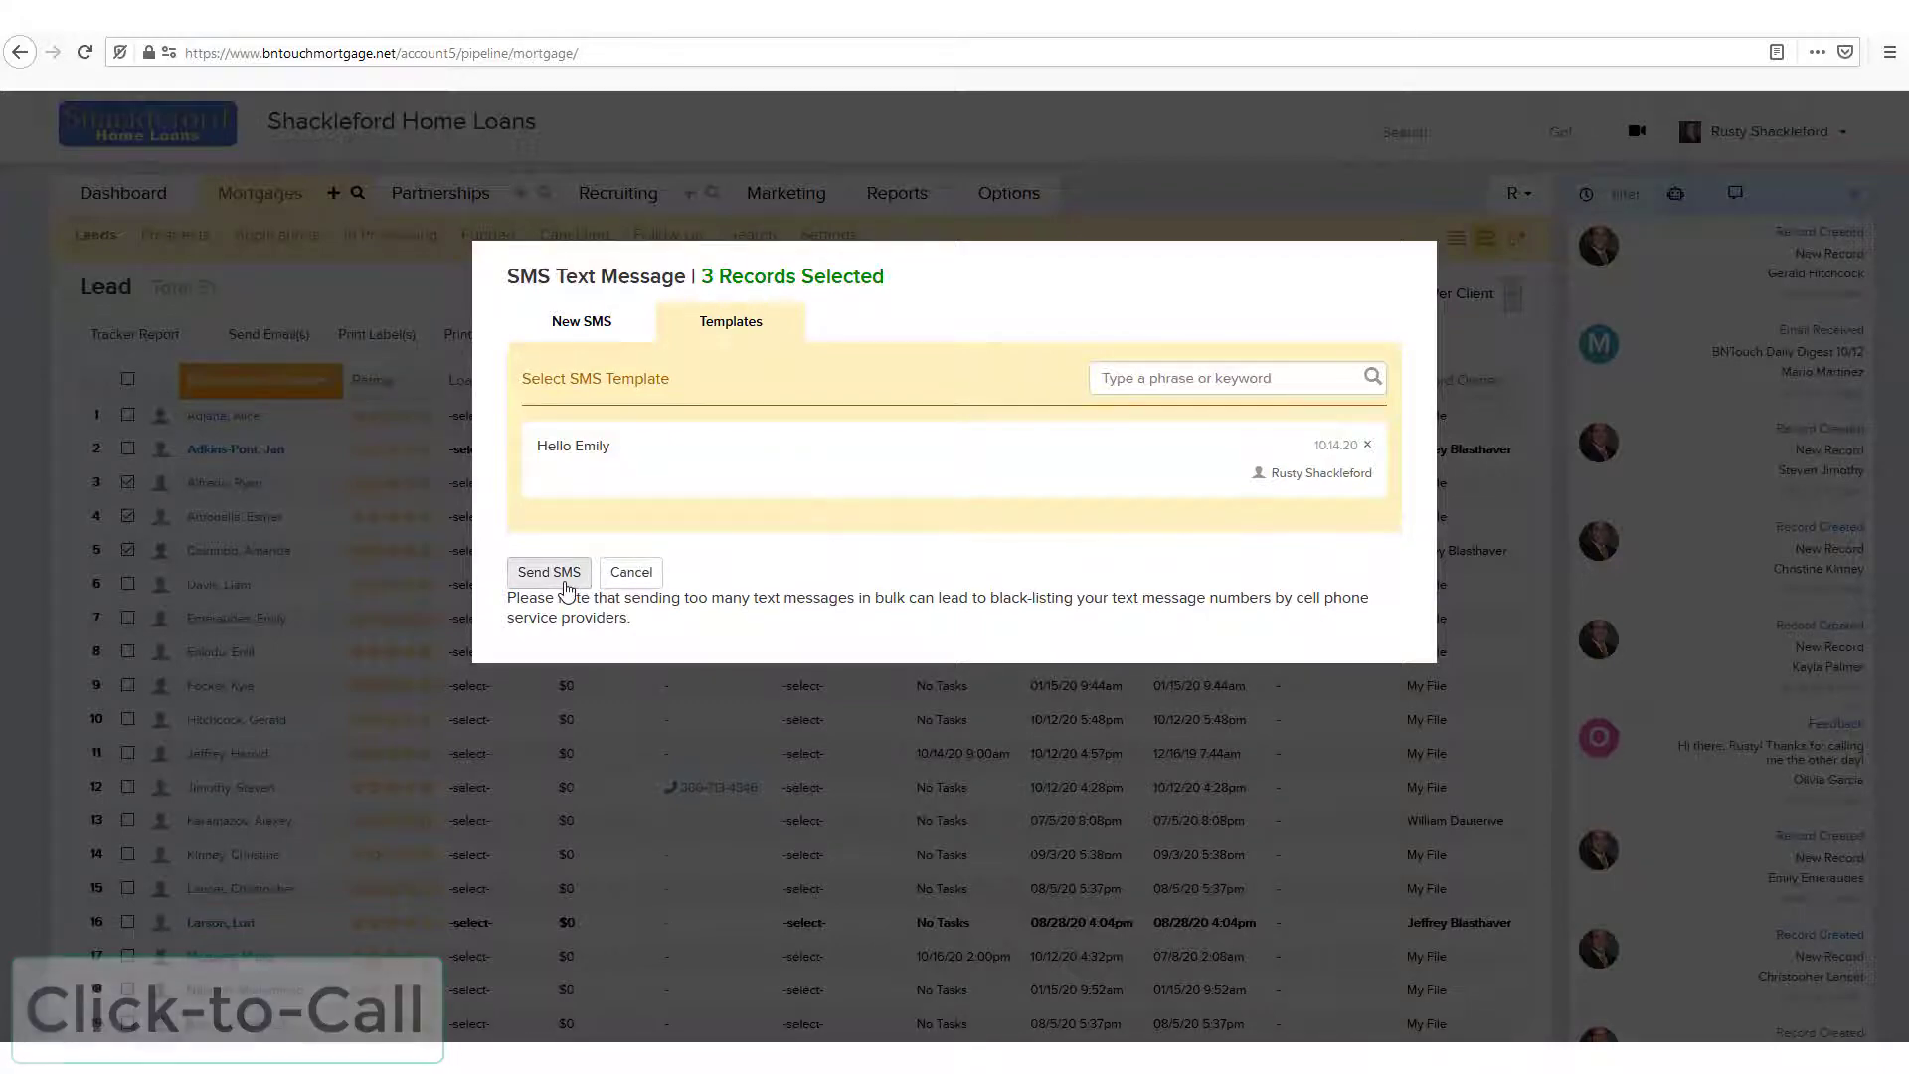
{"action": "left_click", "coordinate": [631, 572]}
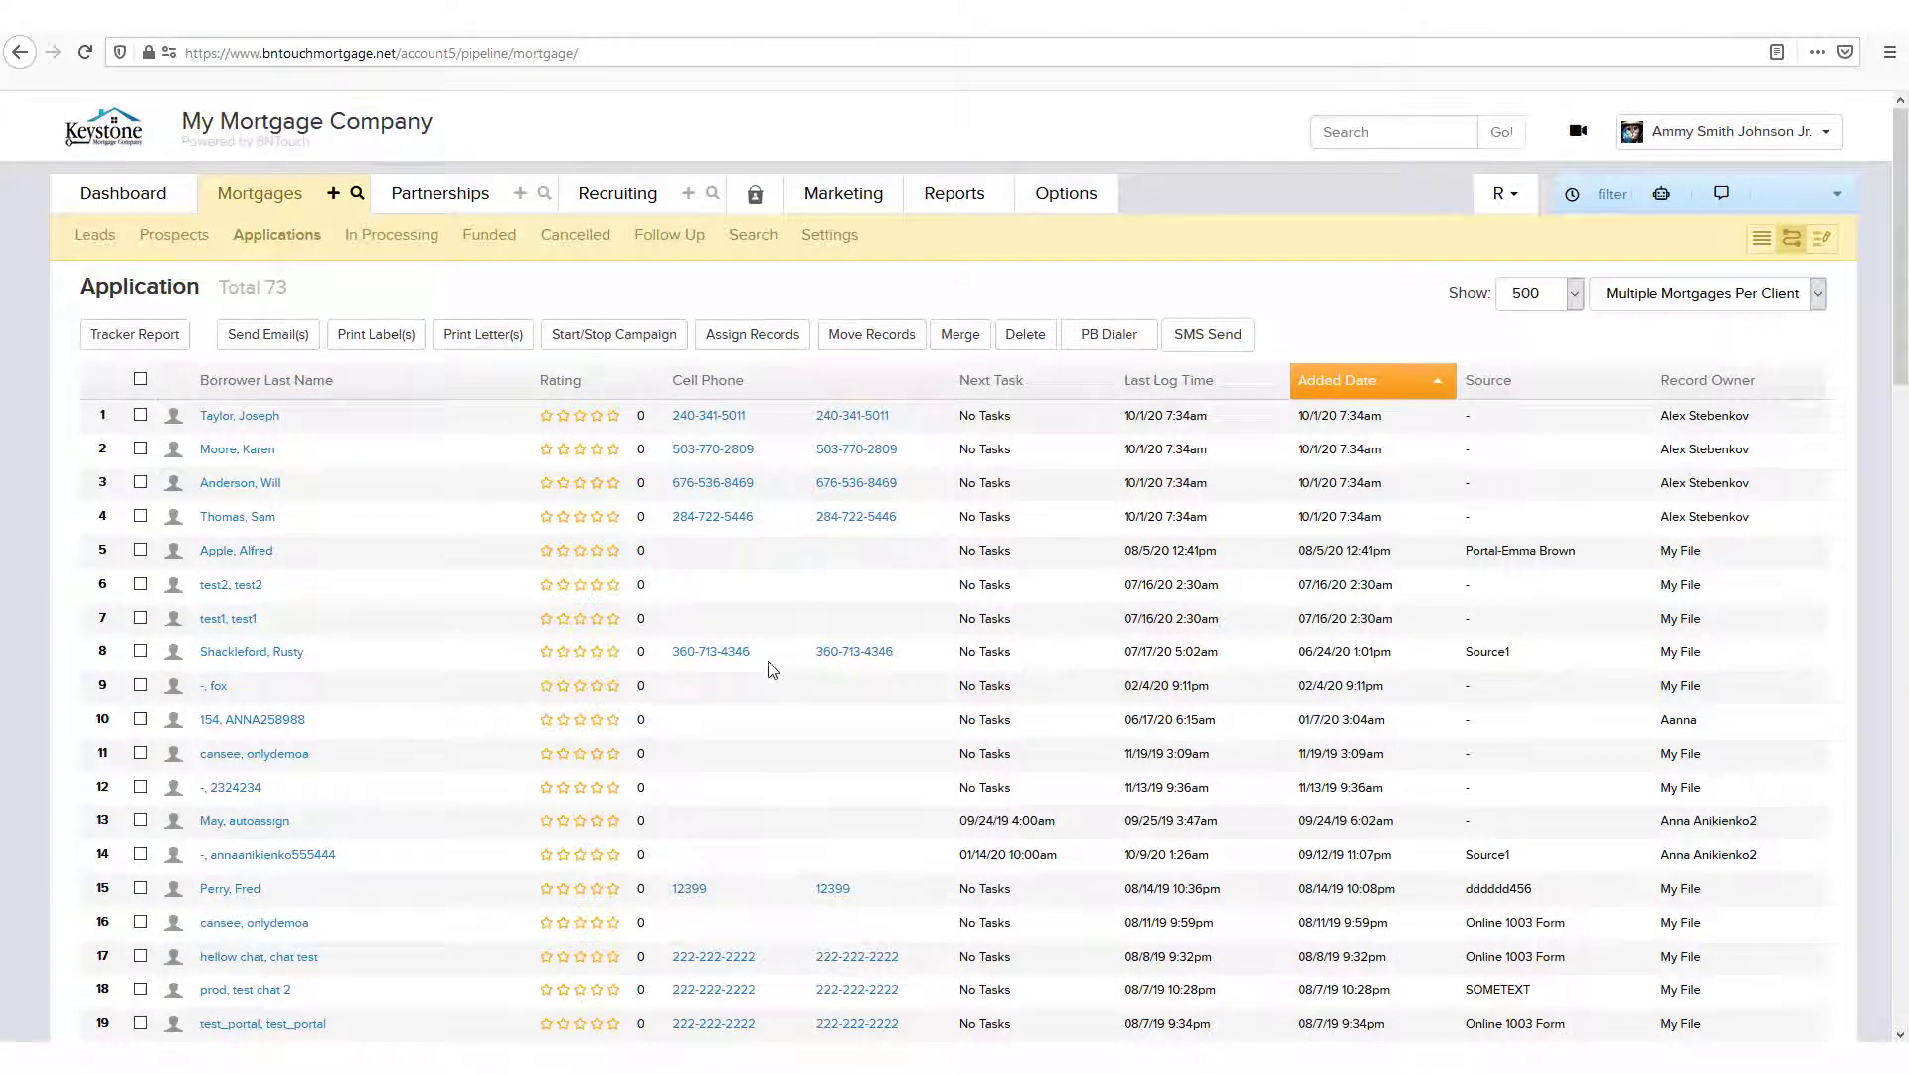
{"action": "left_click", "coordinate": [695, 656]}
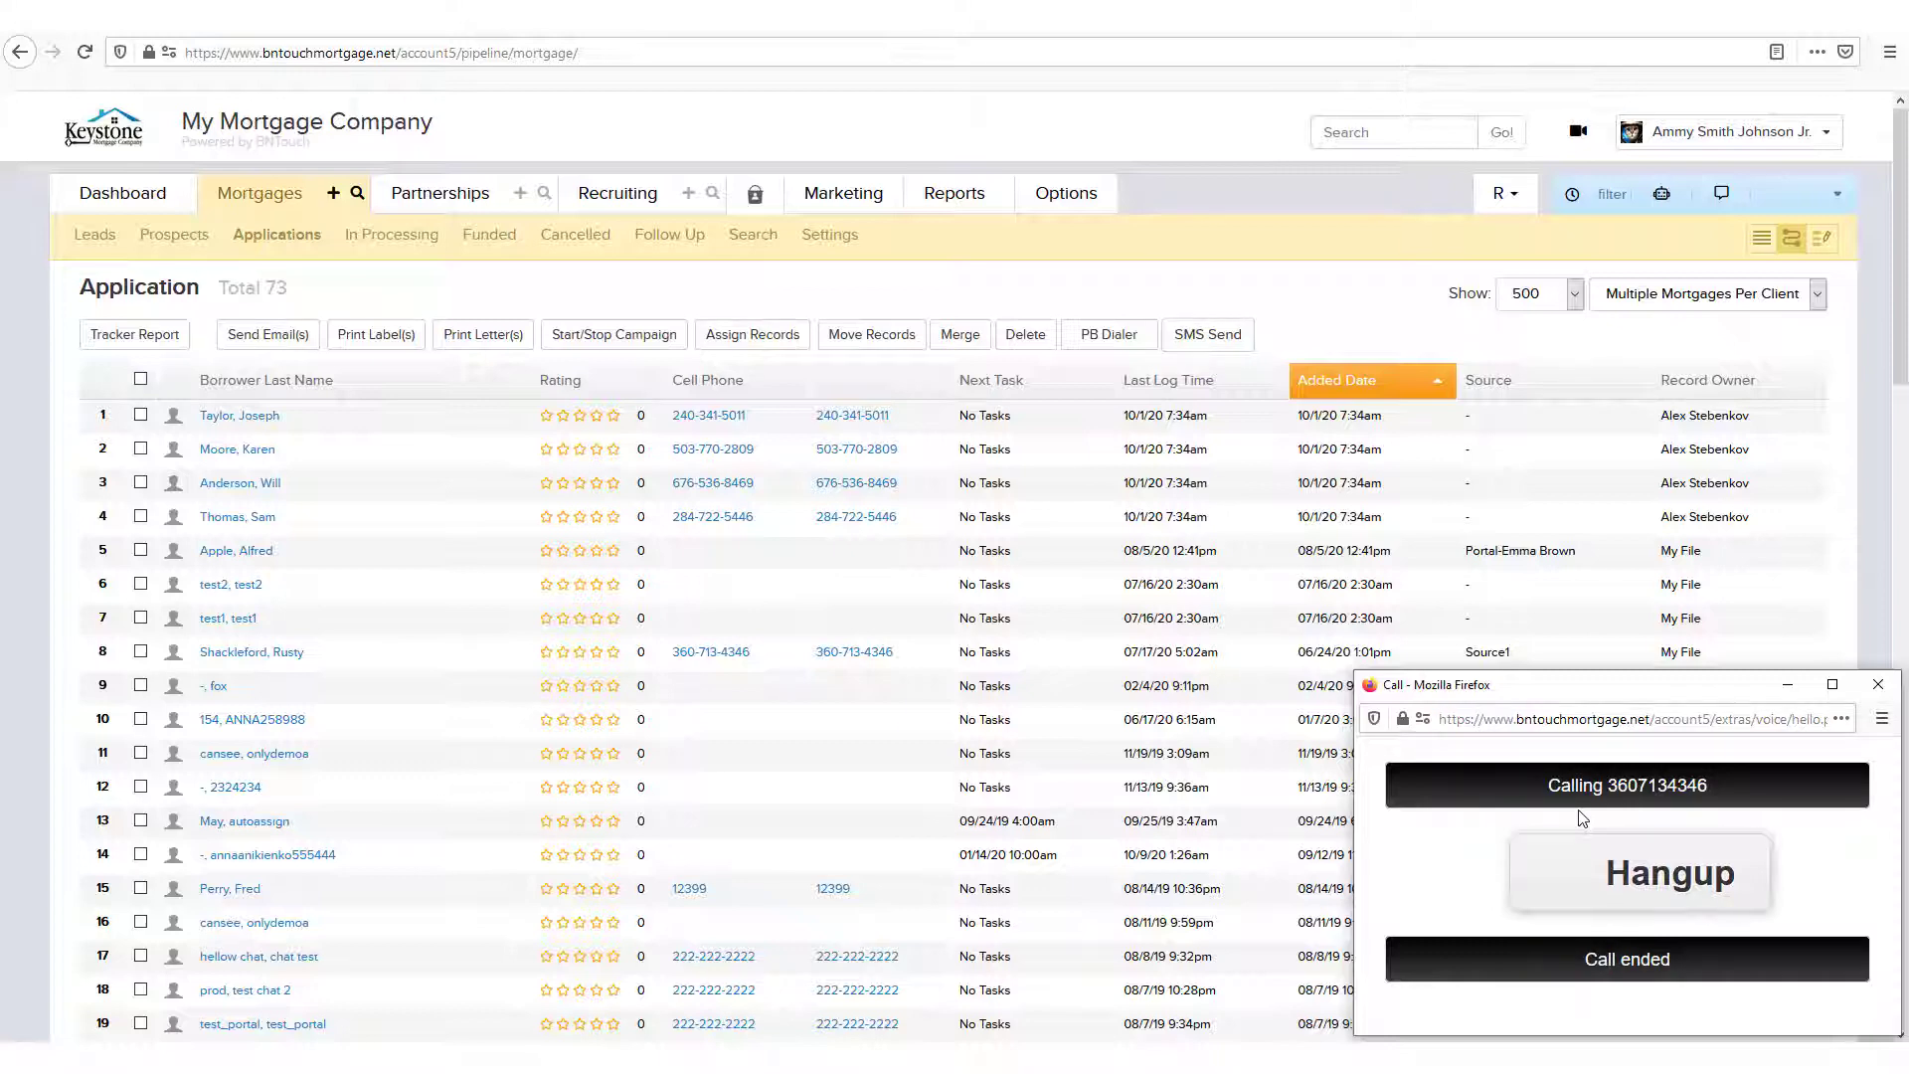
{"action": "left_click", "coordinate": [1715, 887]}
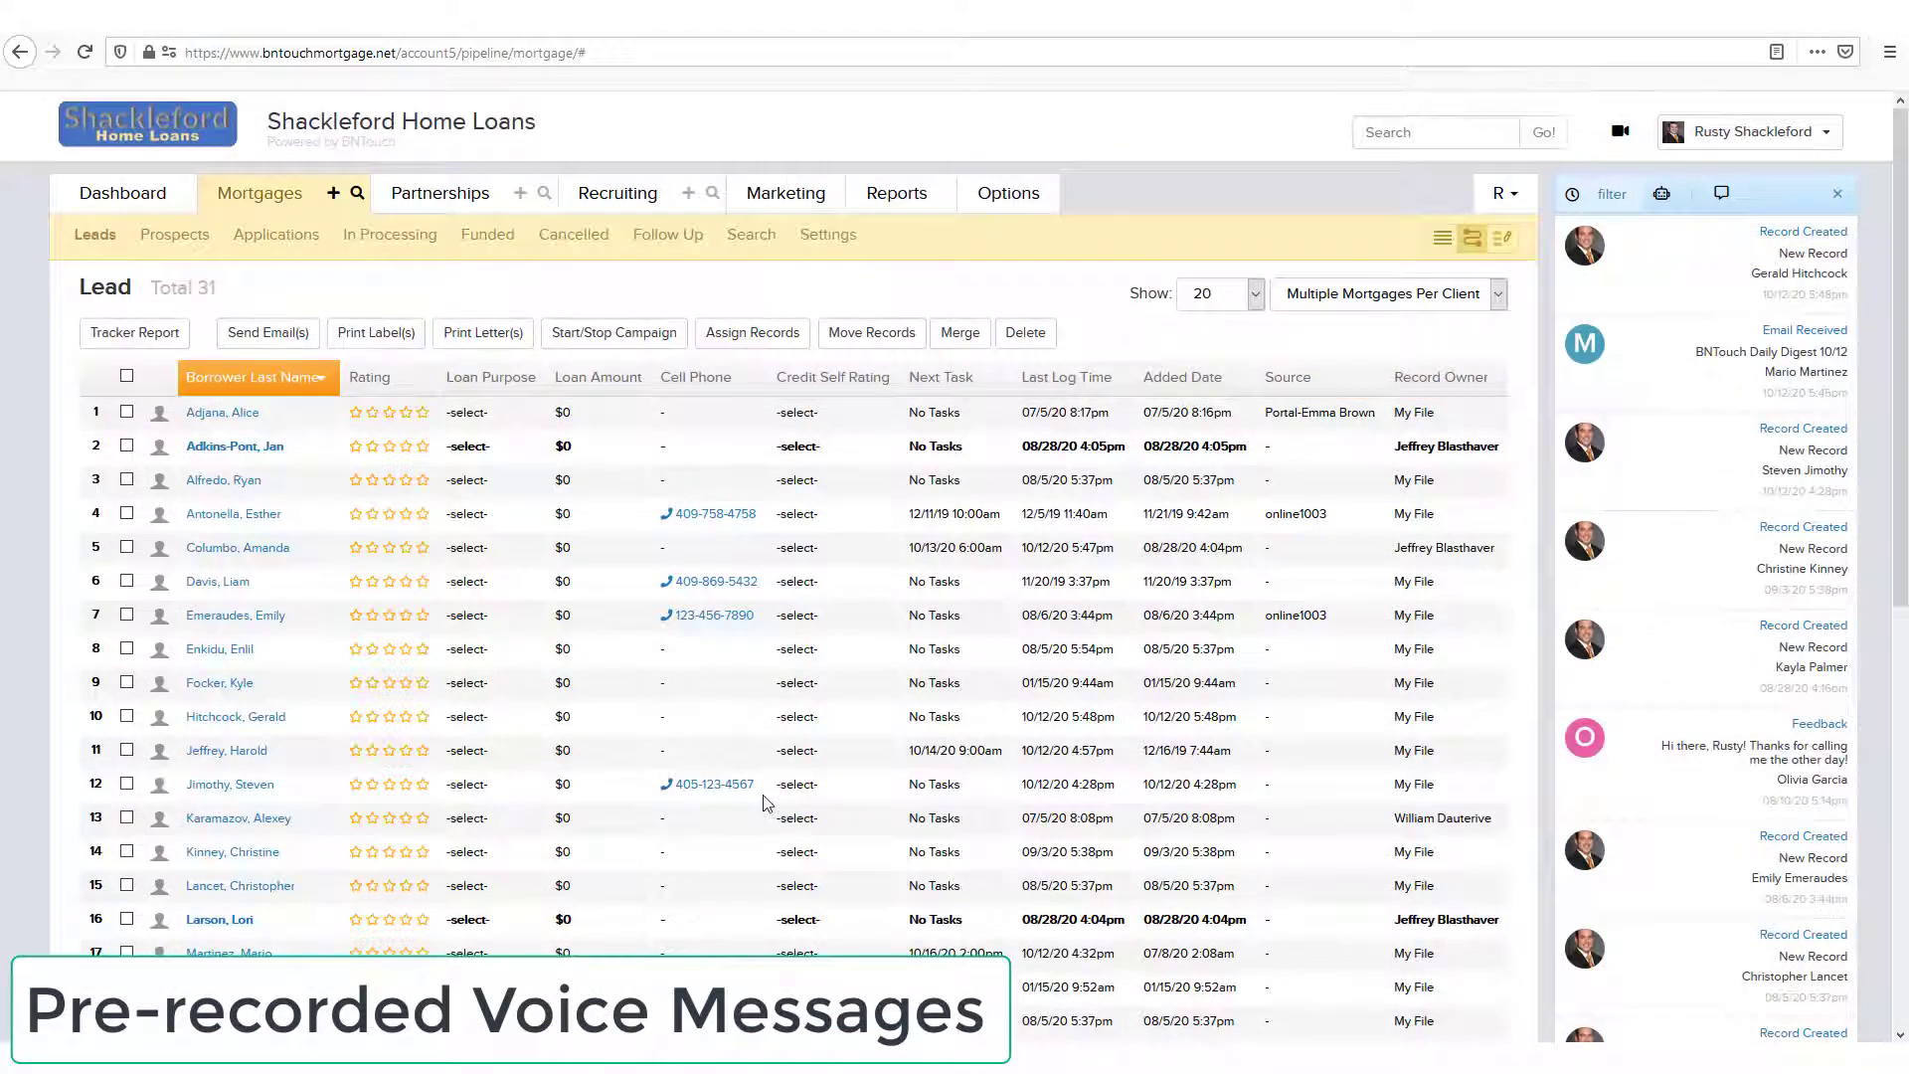
Add a new Call step to the first marketing campaign that plays Bill's Recording.
{"action": "left_click", "coordinate": [765, 206]}
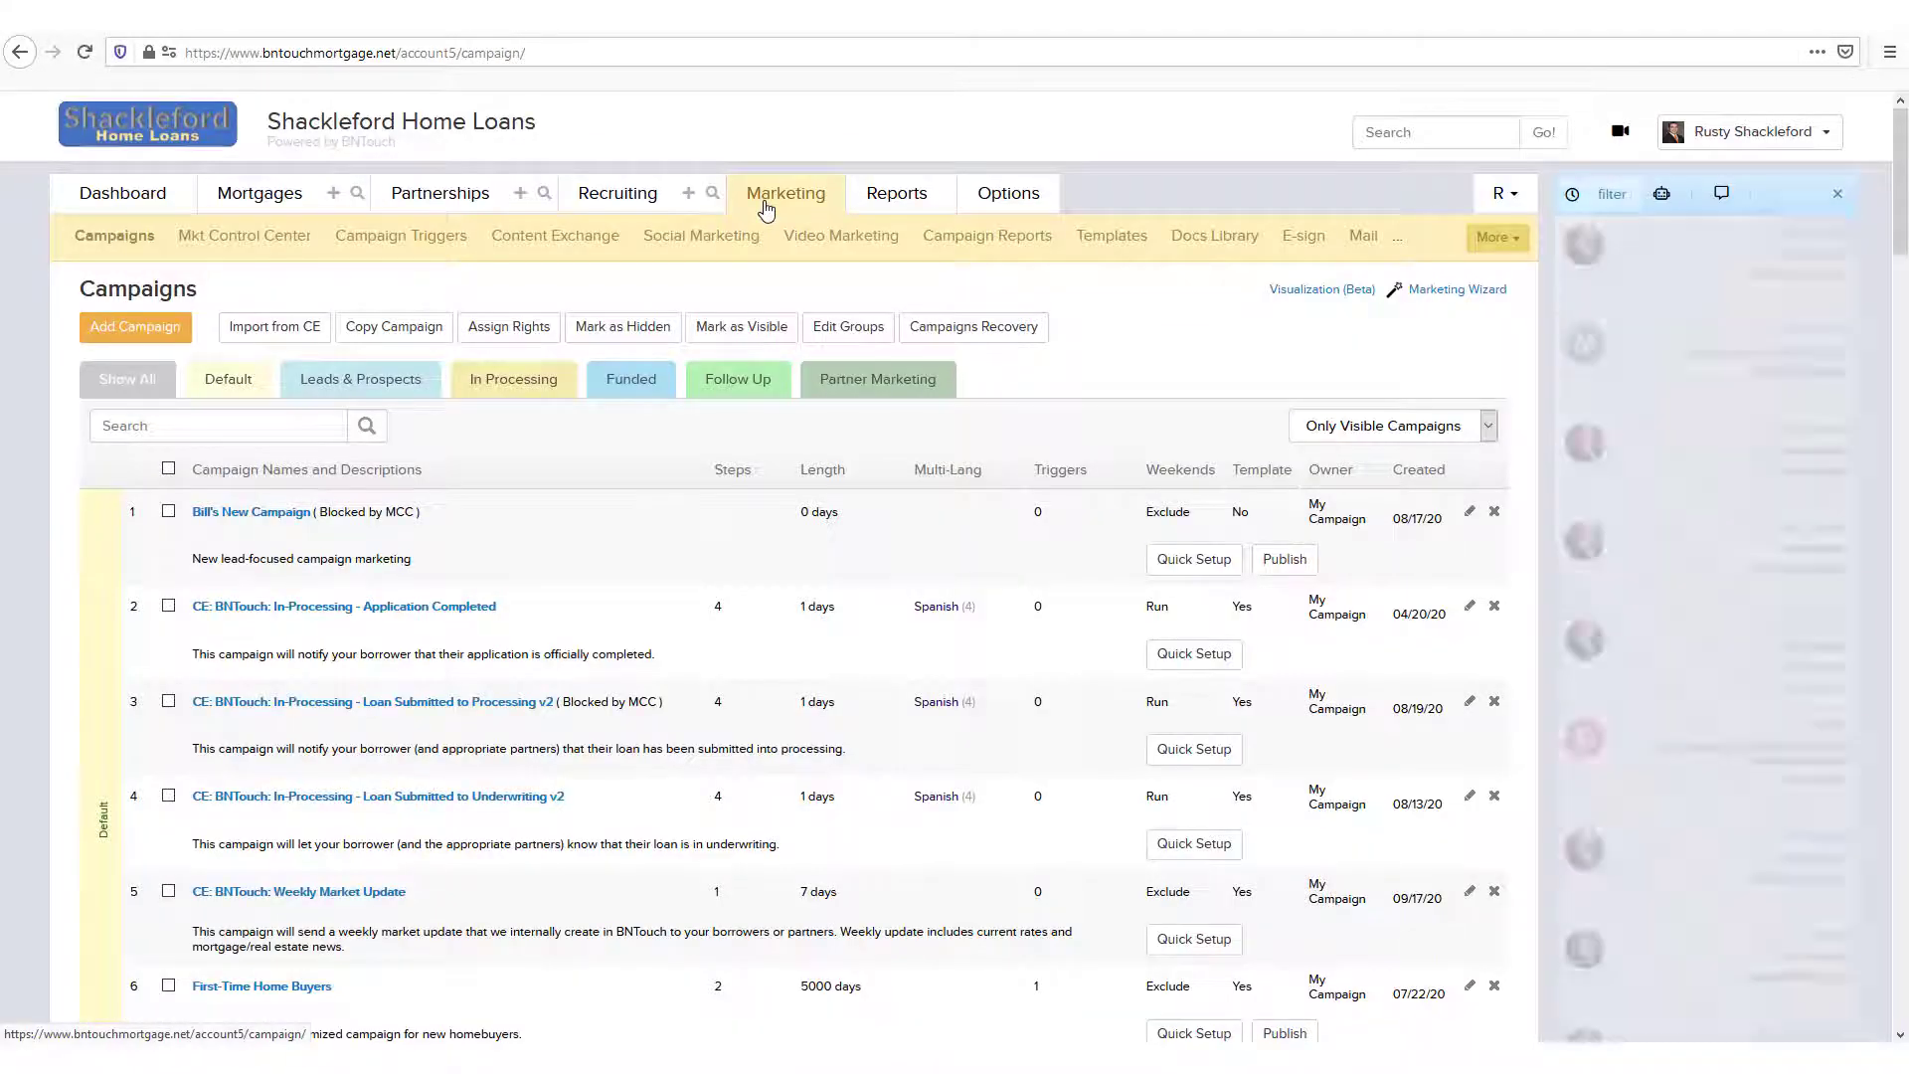
{"action": "left_click", "coordinate": [224, 514]}
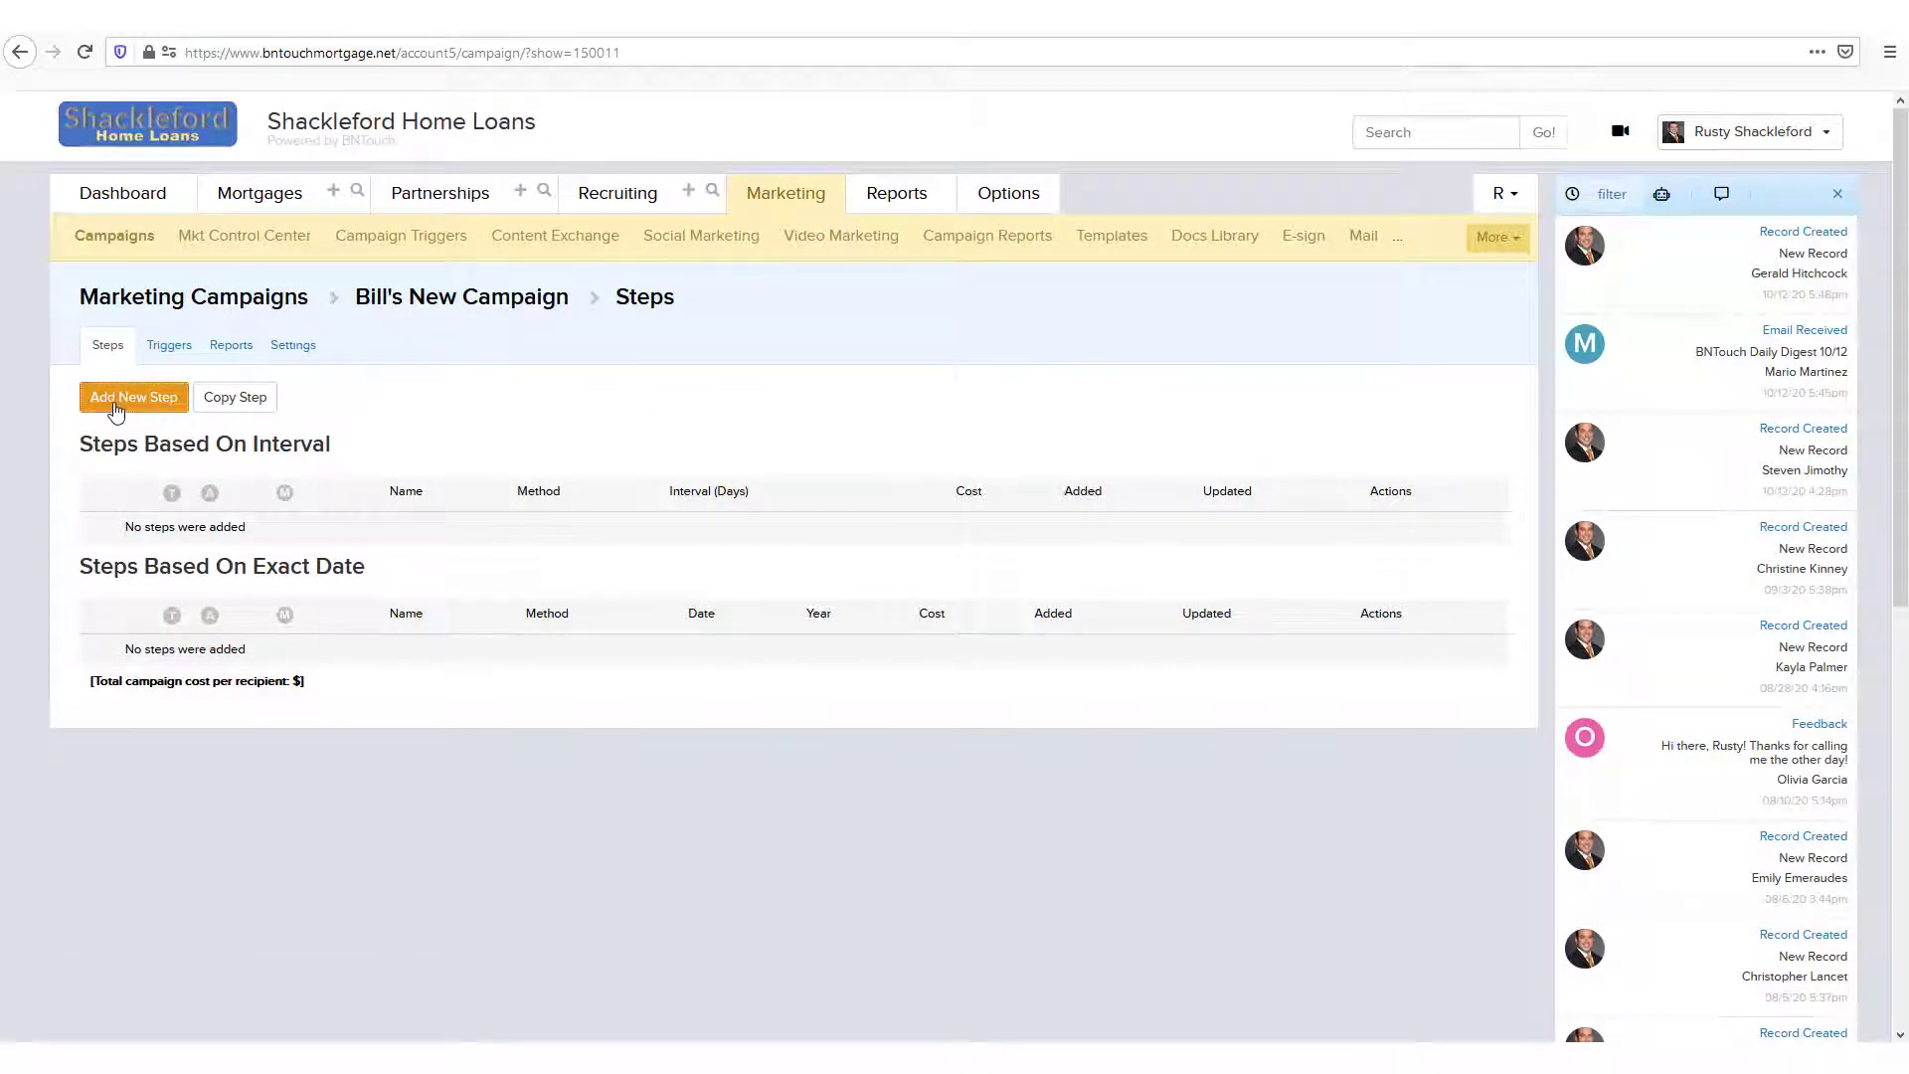
{"action": "left_click", "coordinate": [115, 402]}
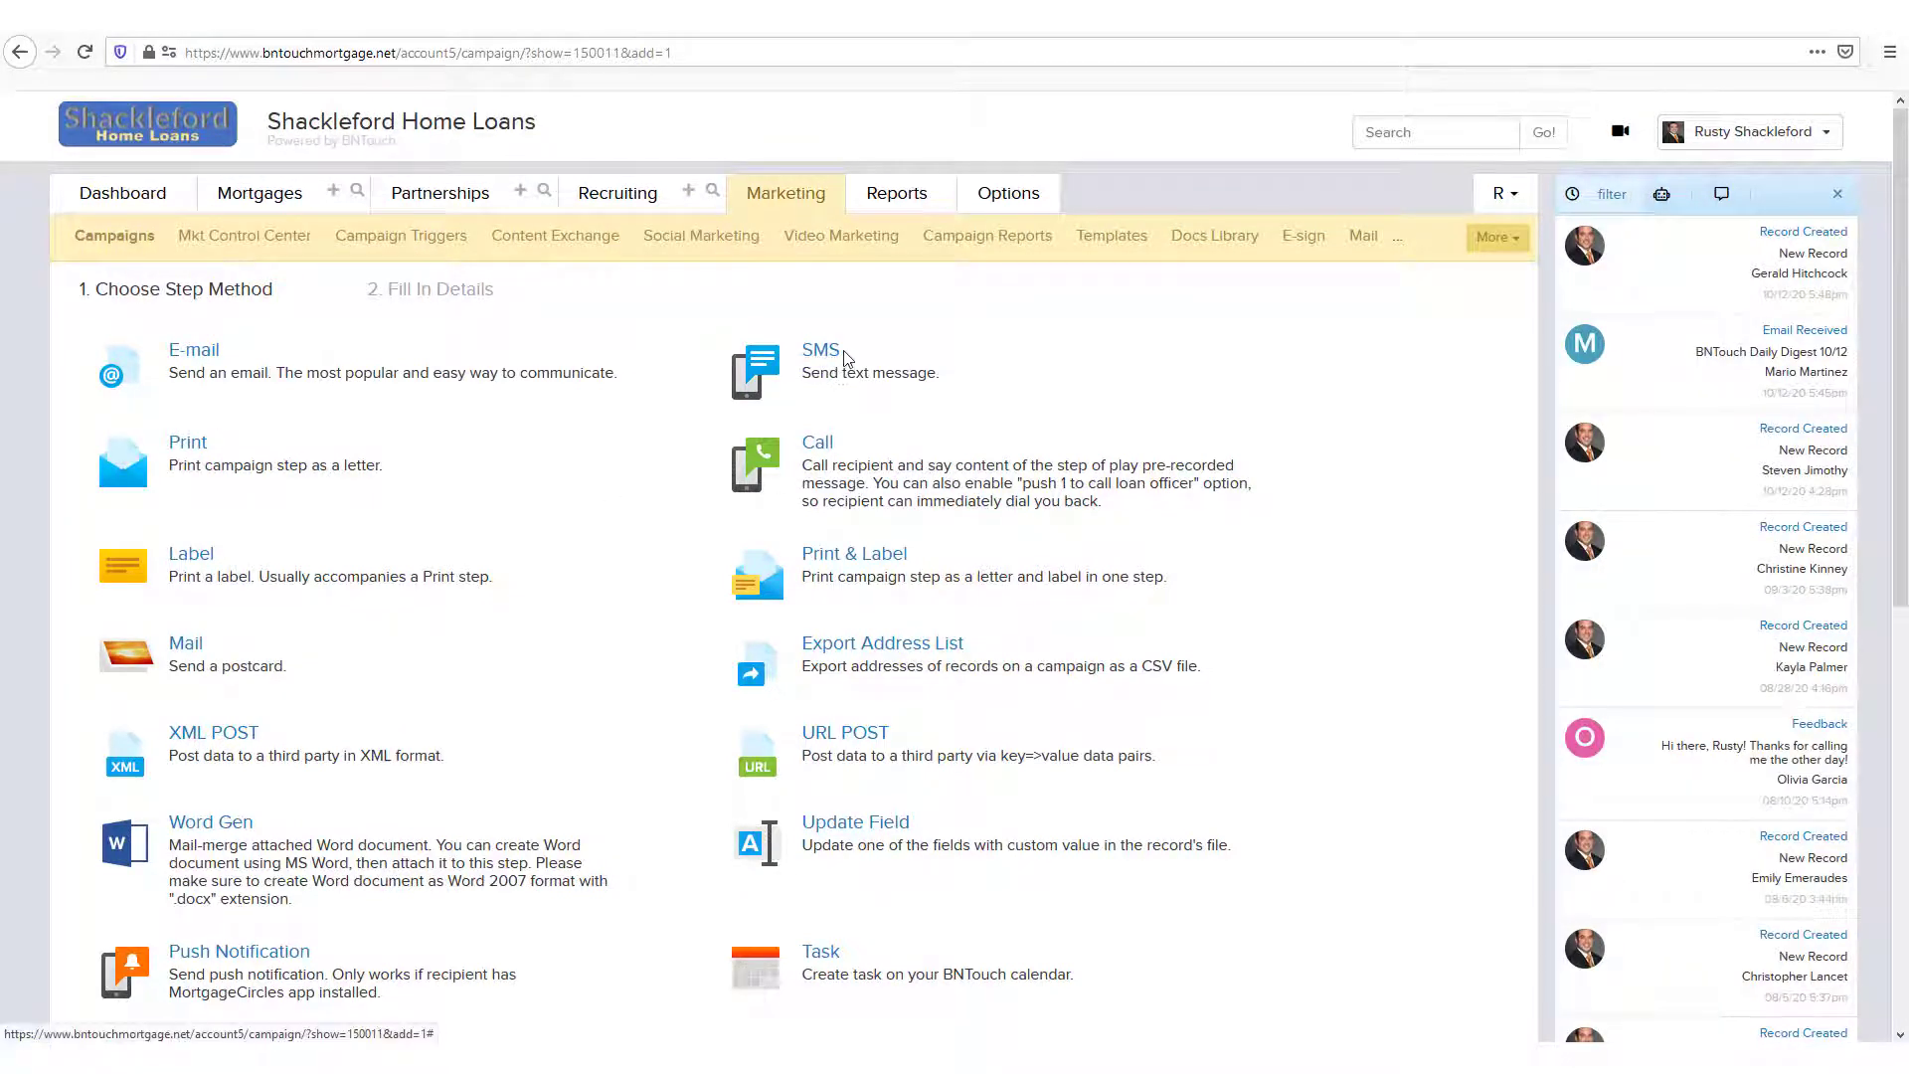
{"action": "left_click", "coordinate": [827, 456]}
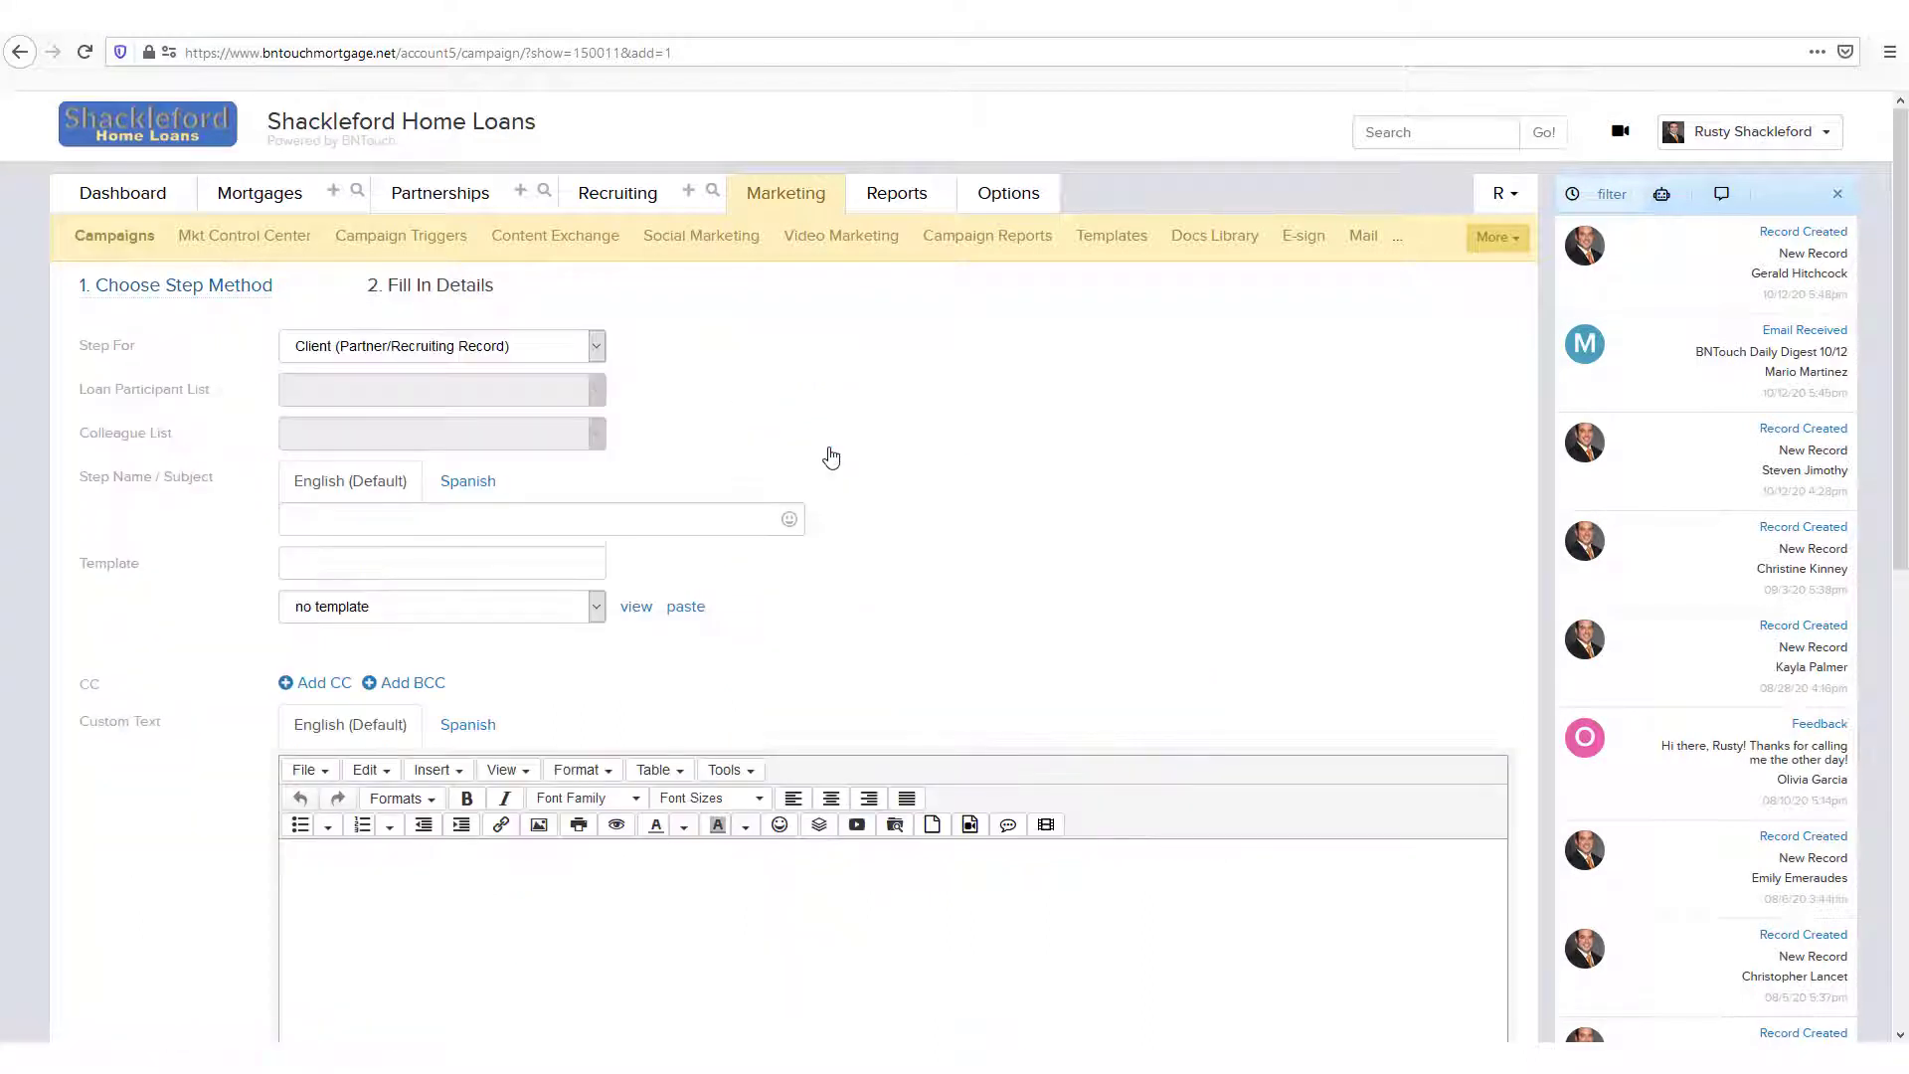
{"action": "scroll", "coordinate": [852, 455], "scroll_direction": "down", "scroll_amount": 1}
{"action": "scroll", "coordinate": [852, 455], "scroll_direction": "down", "scroll_amount": 5}
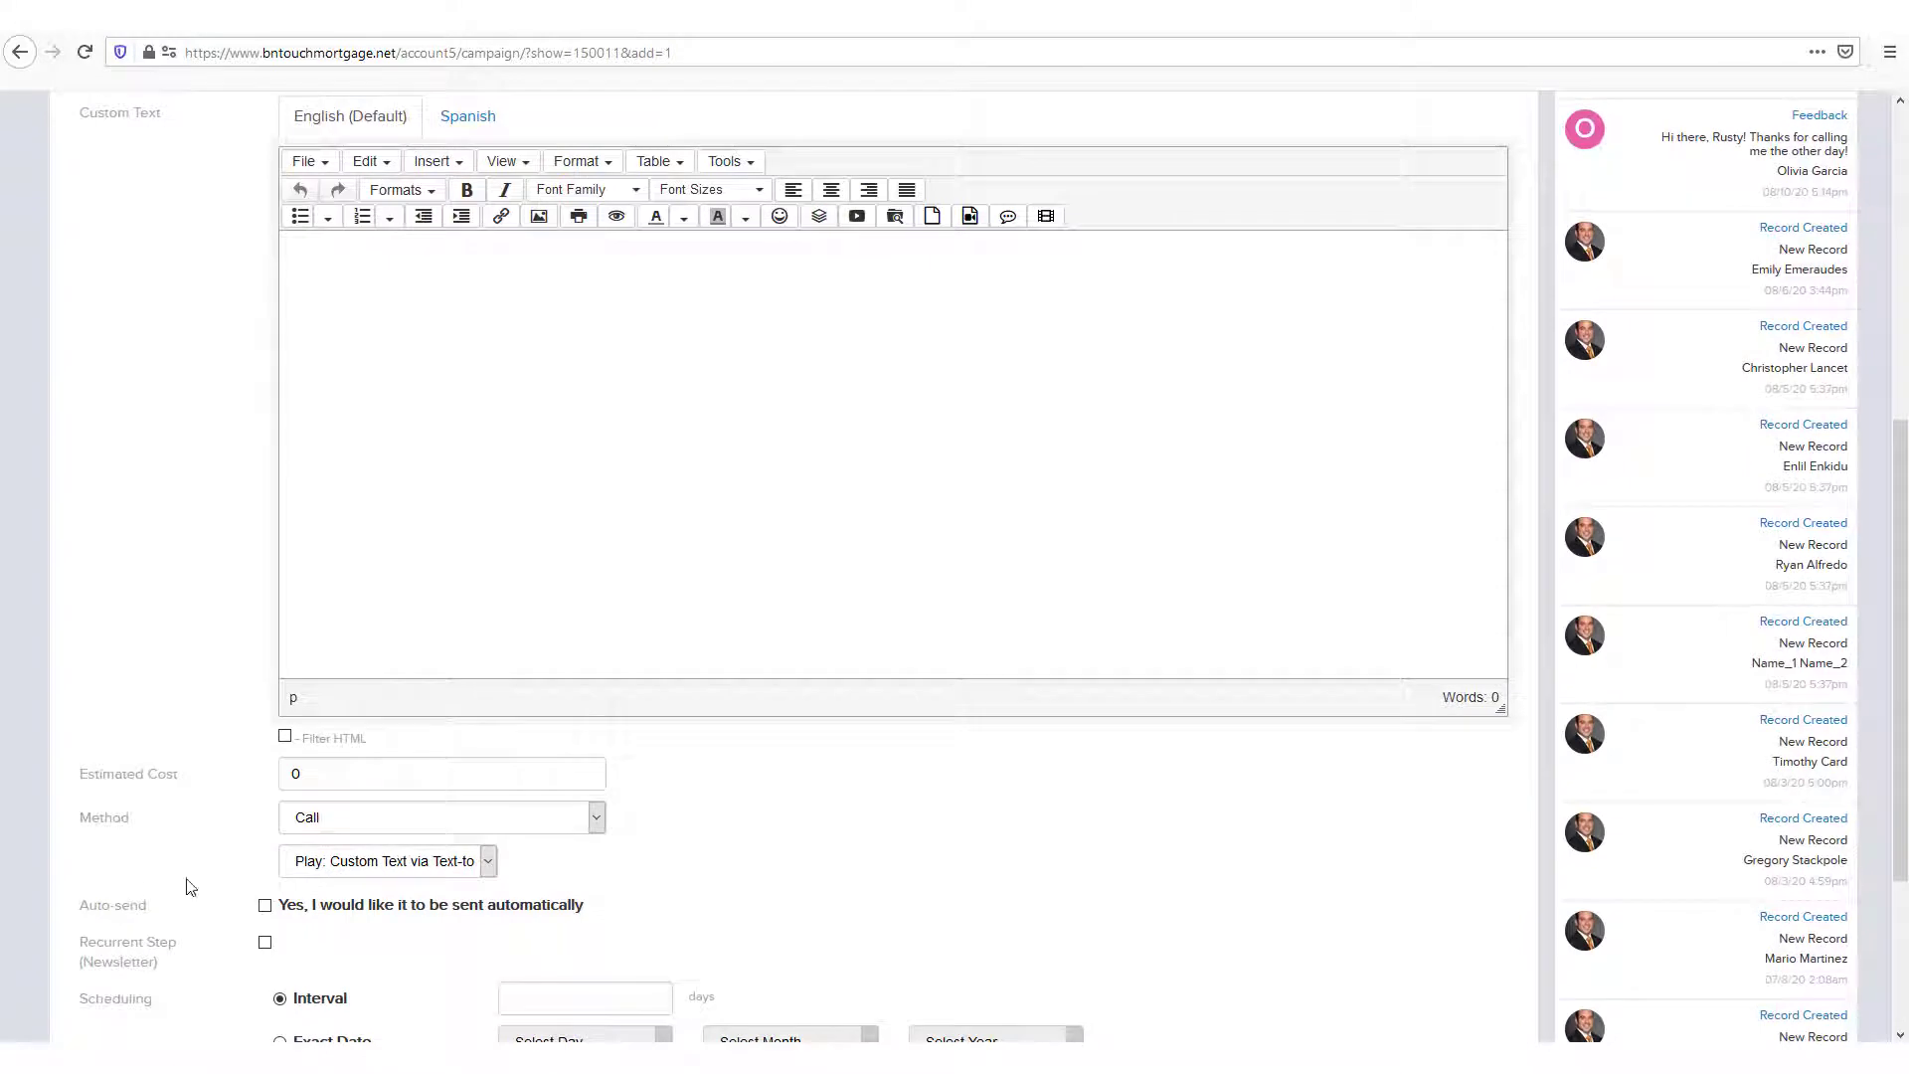
{"action": "left_click", "coordinate": [396, 861]}
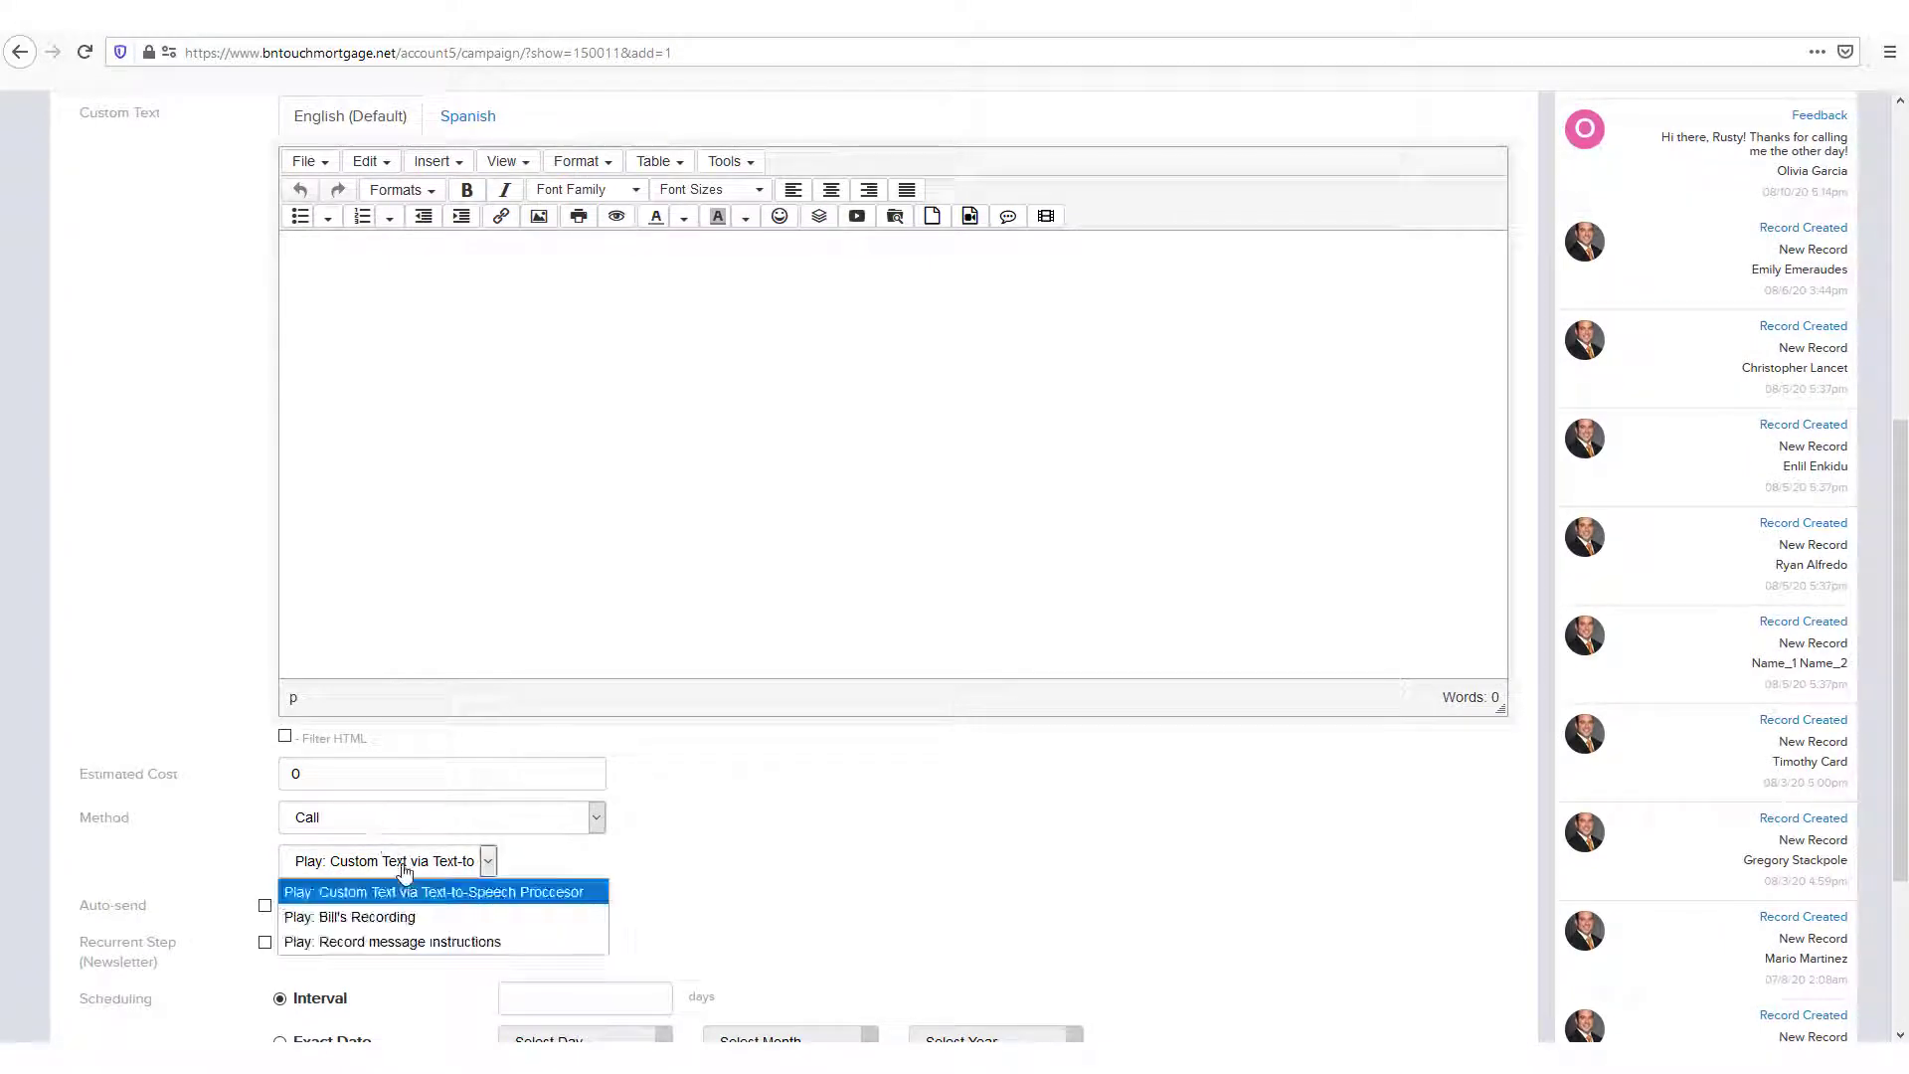
{"action": "left_click", "coordinate": [370, 918]}
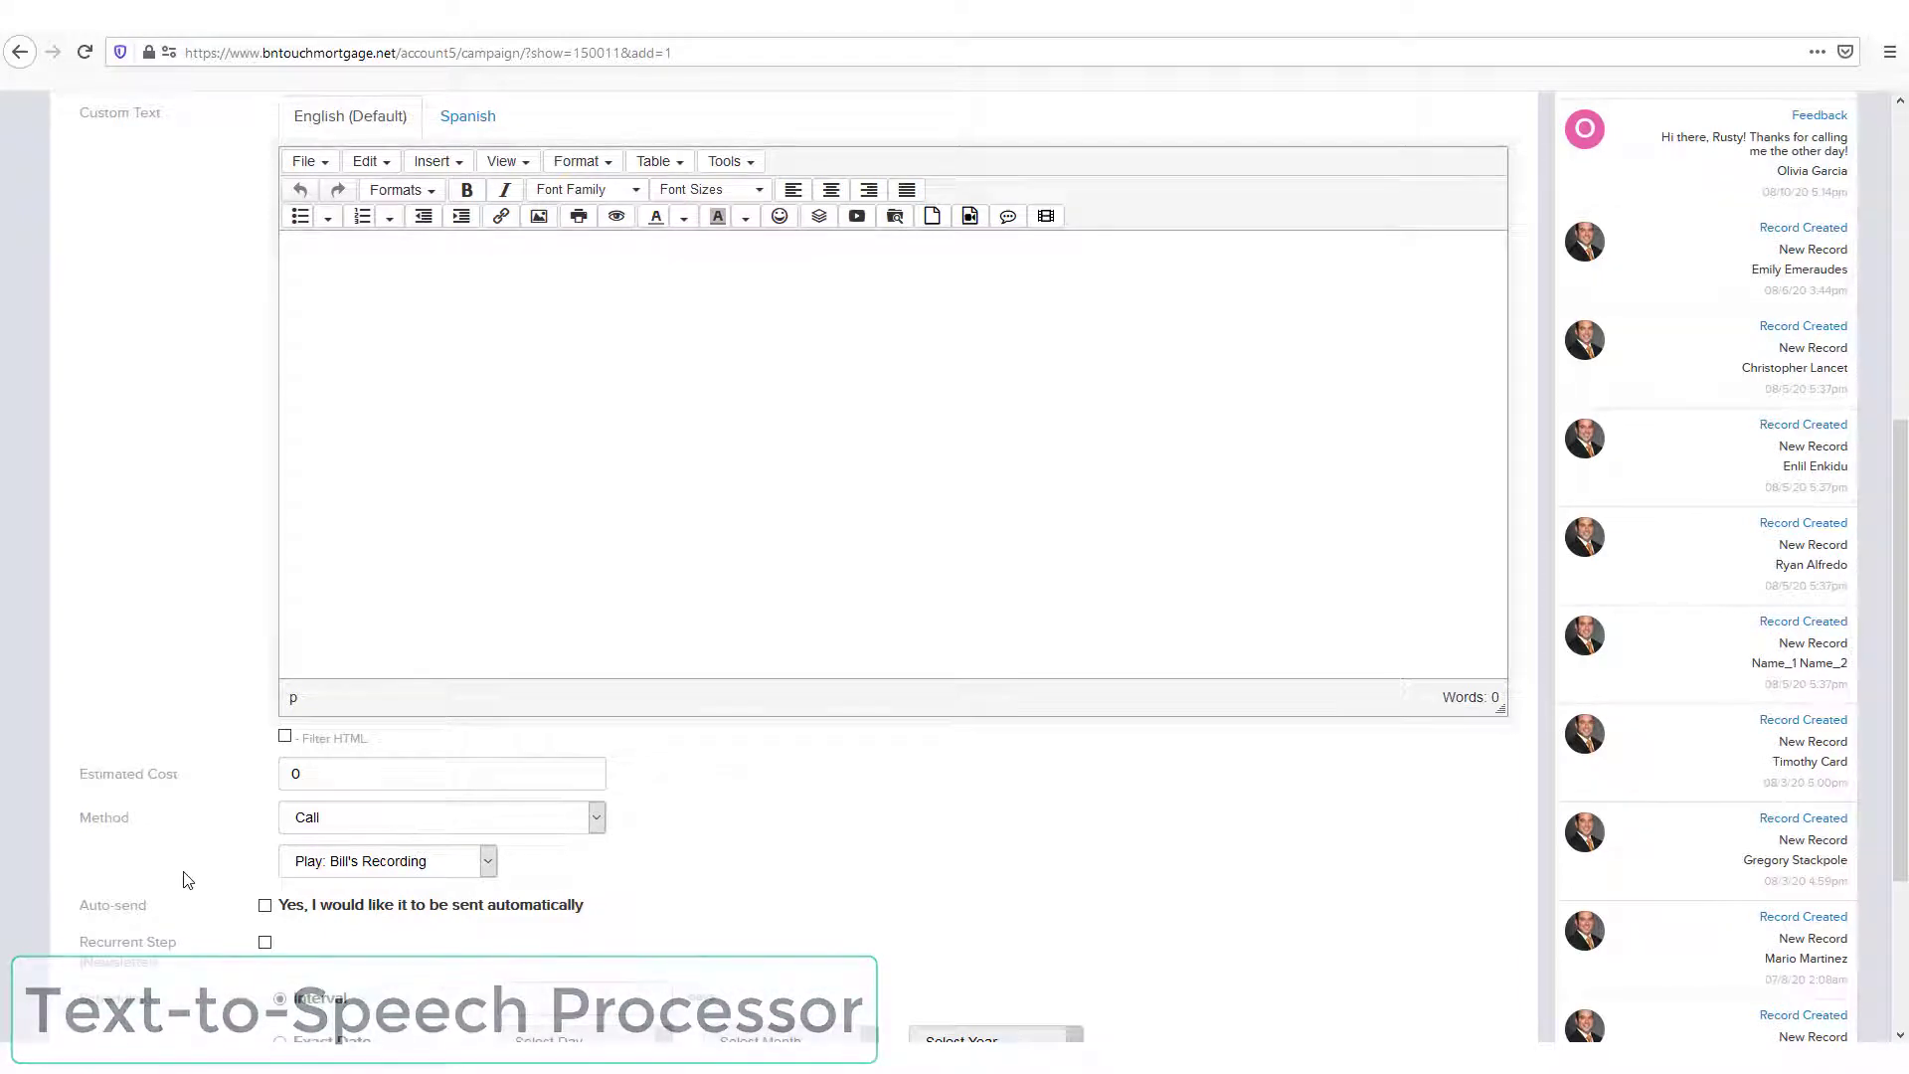
Switch the call to Custom Text via Text-to-Speech and enter 'Thank you for sending me your contact info!'.
{"action": "left_click", "coordinate": [325, 836]}
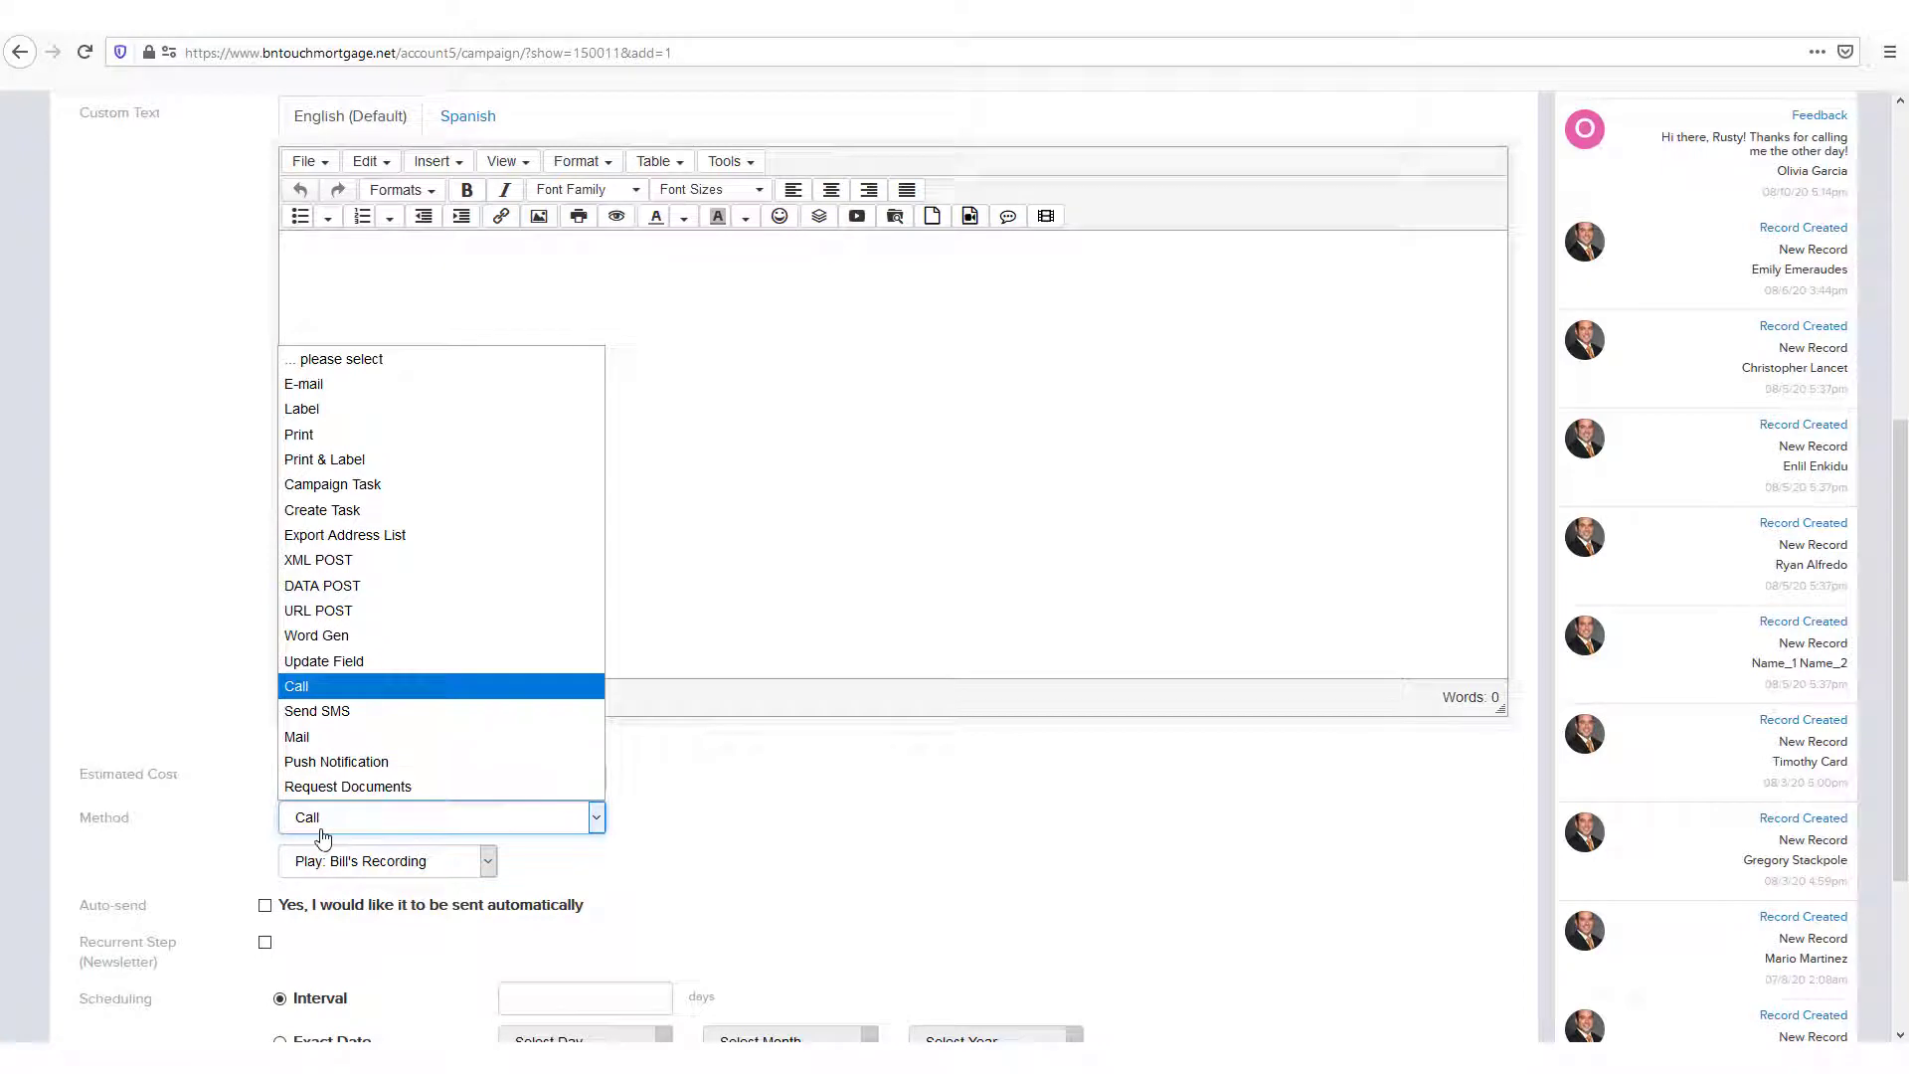
{"action": "left_click", "coordinate": [324, 838]}
{"action": "left_click", "coordinate": [424, 865]}
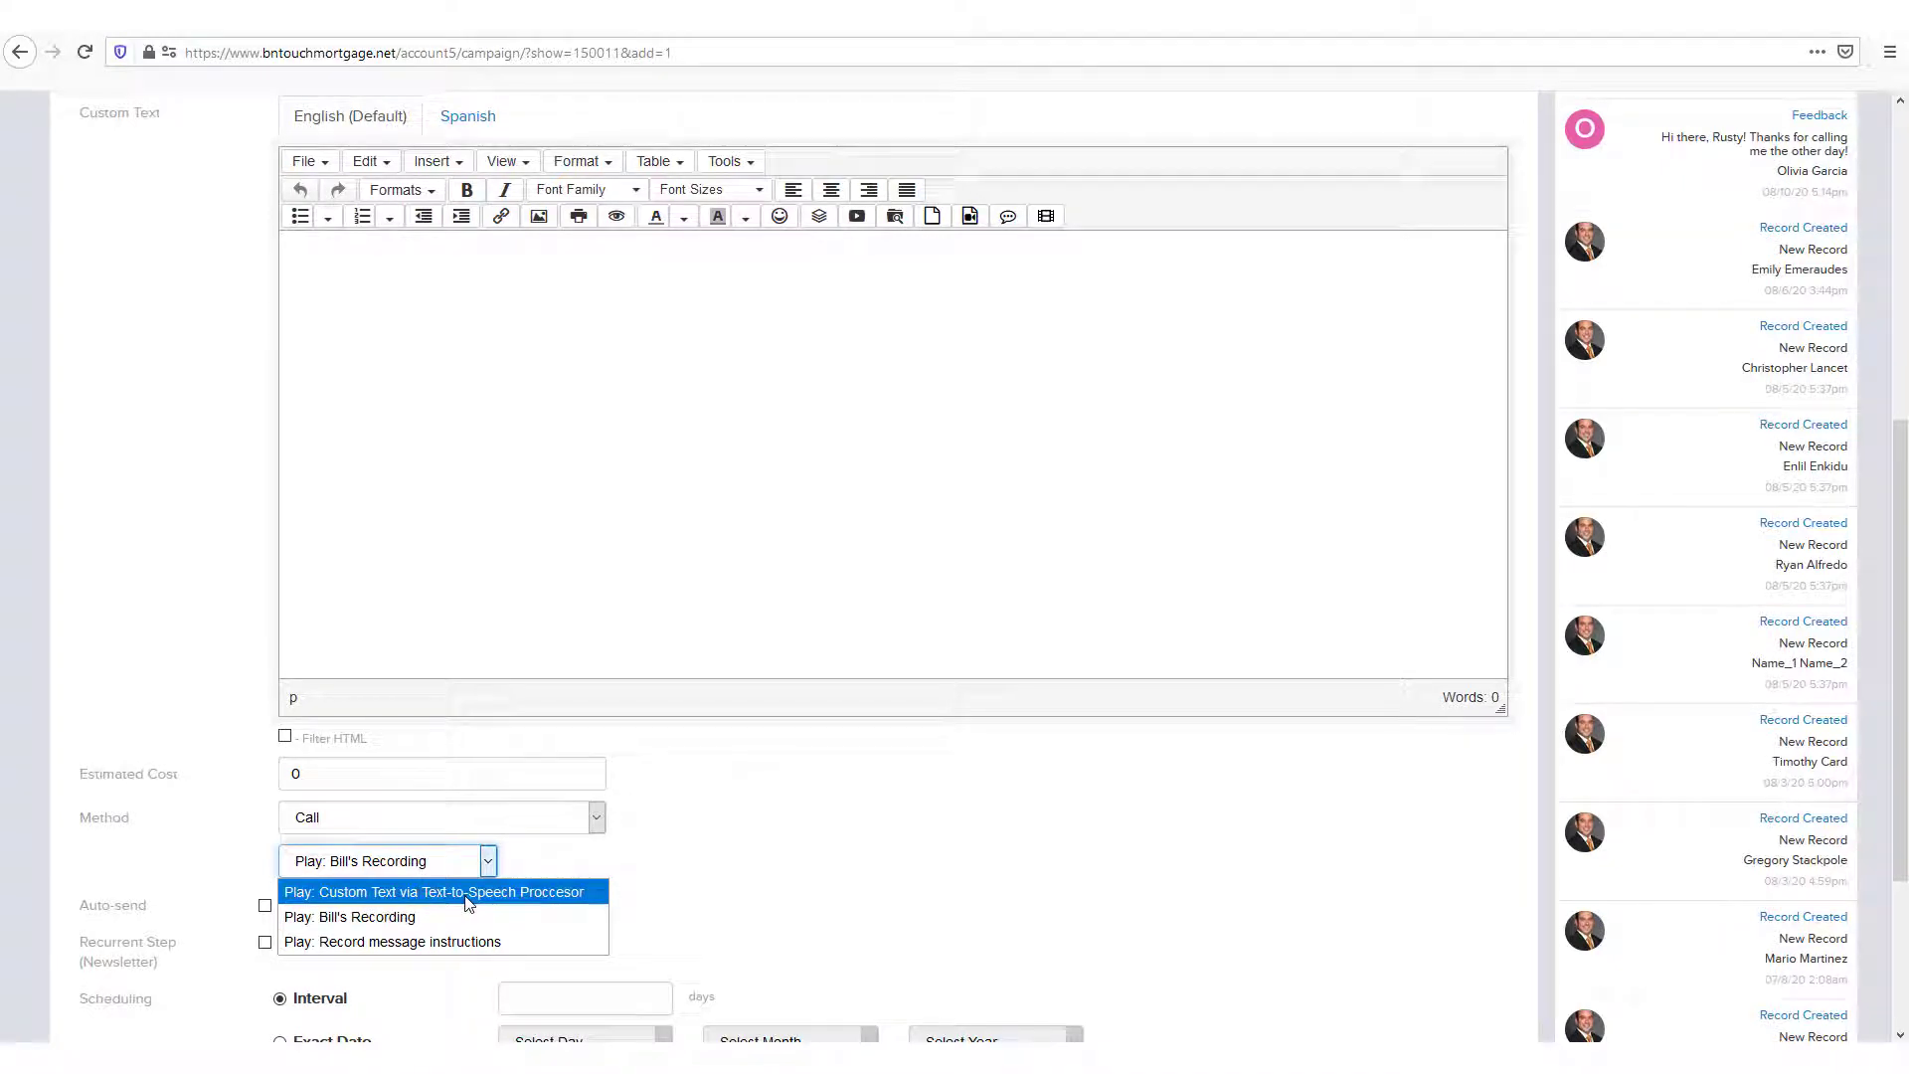
{"action": "left_click", "coordinate": [465, 891]}
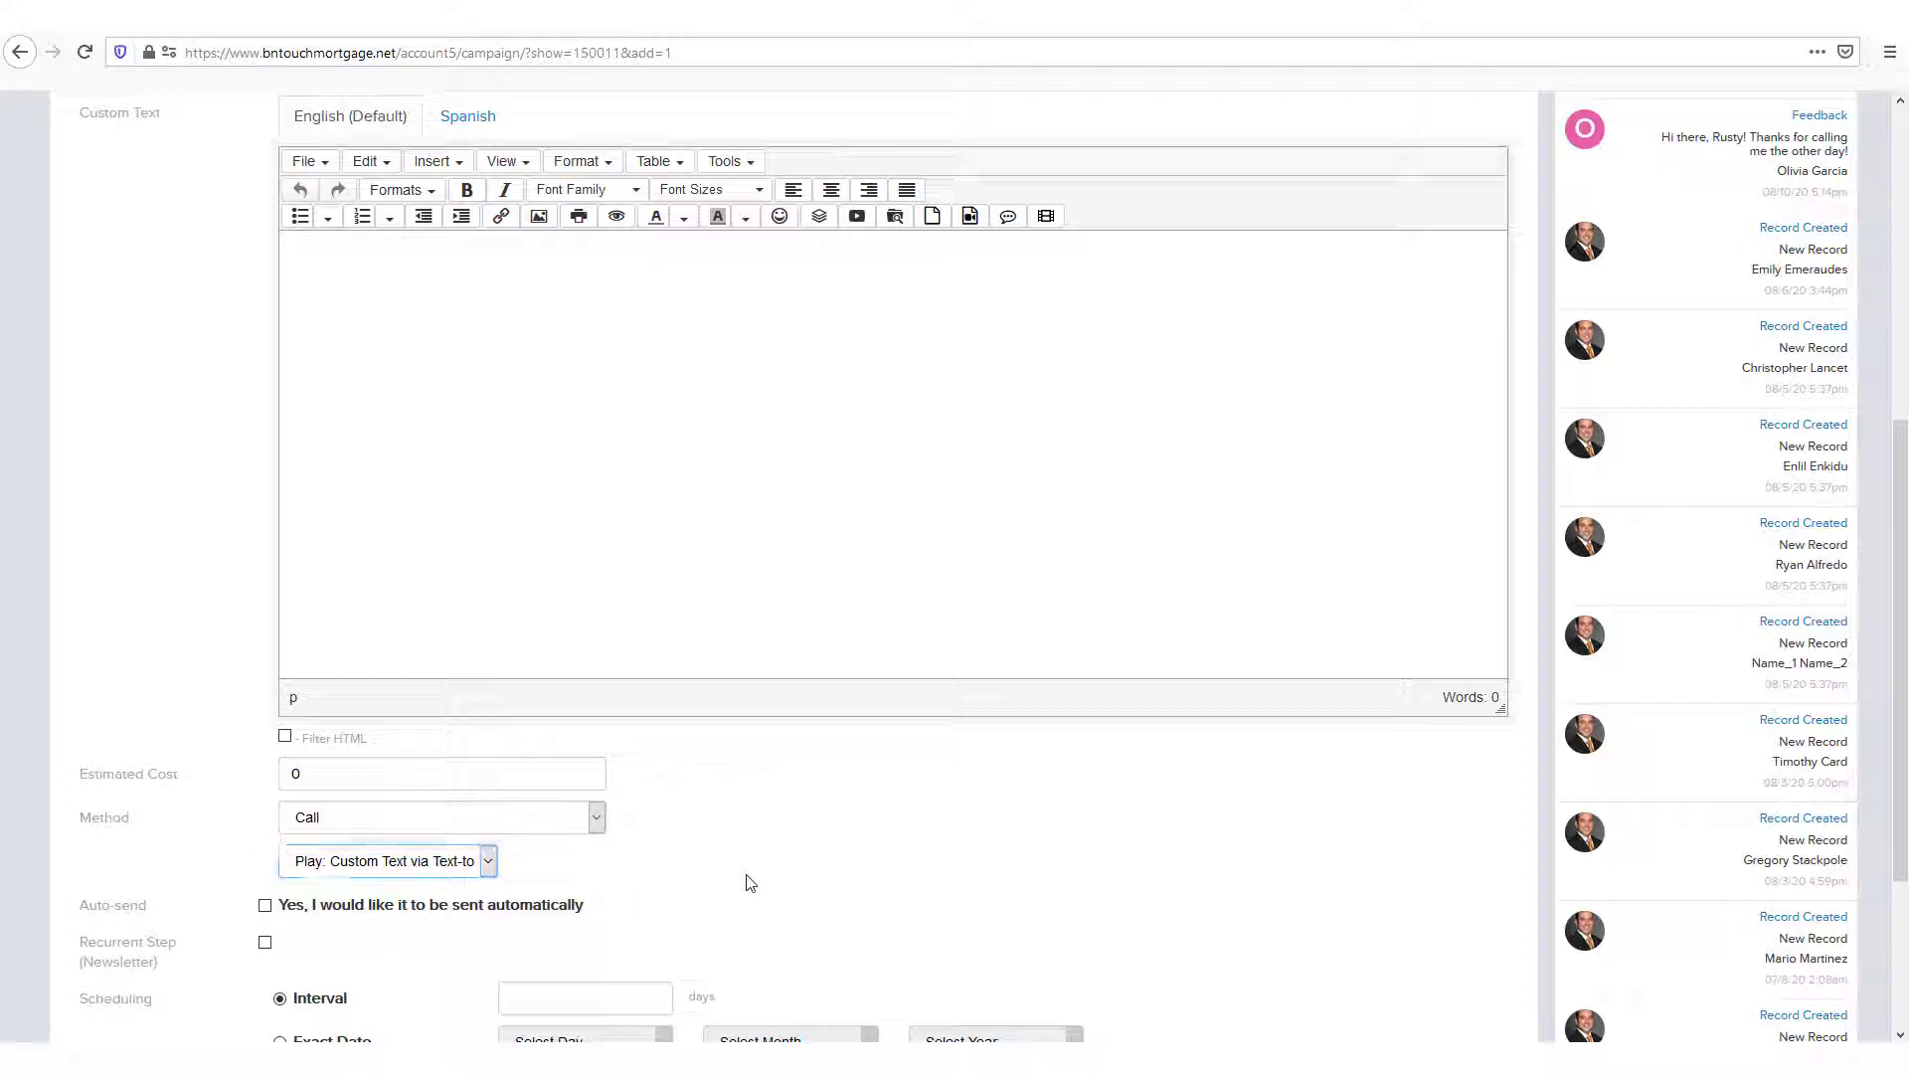
{"action": "left_click", "coordinate": [405, 323]}
{"action": "type", "text": "hank yo"}
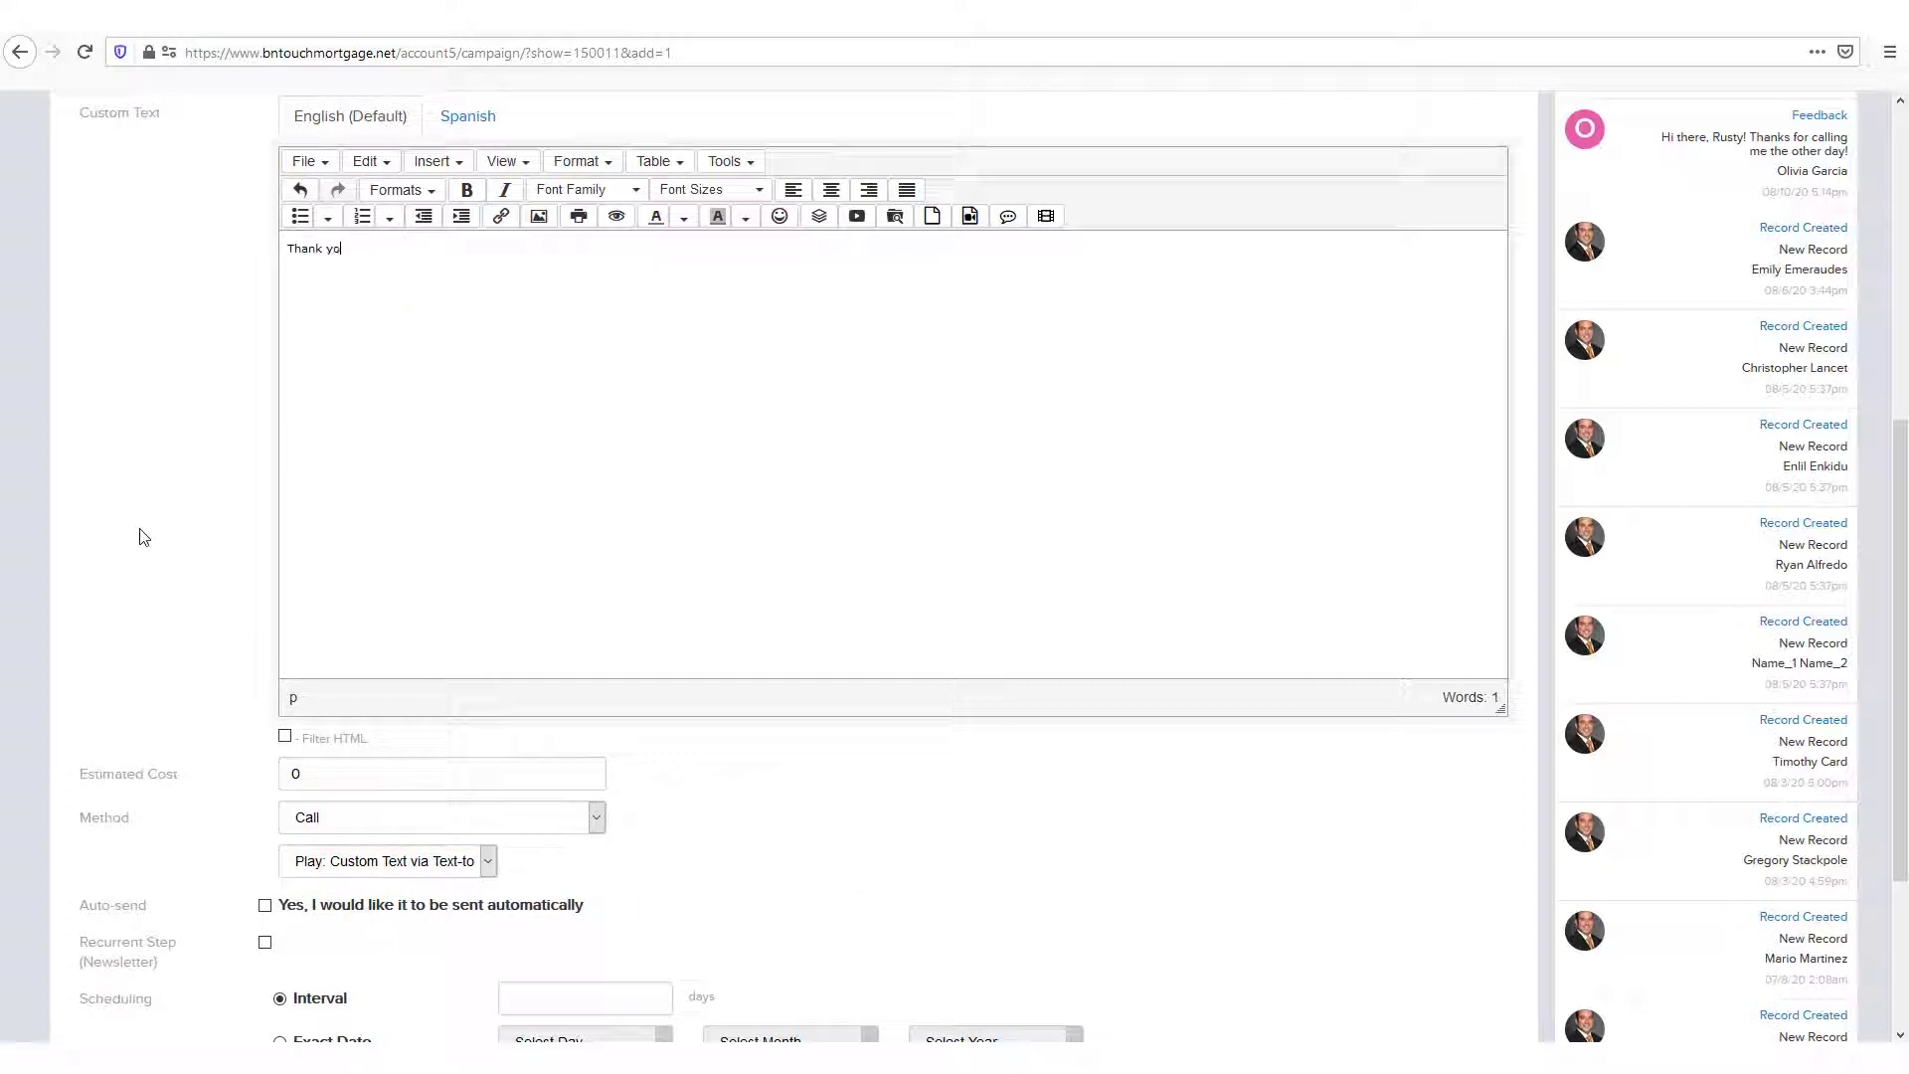
{"action": "type", "text": "u for send"}
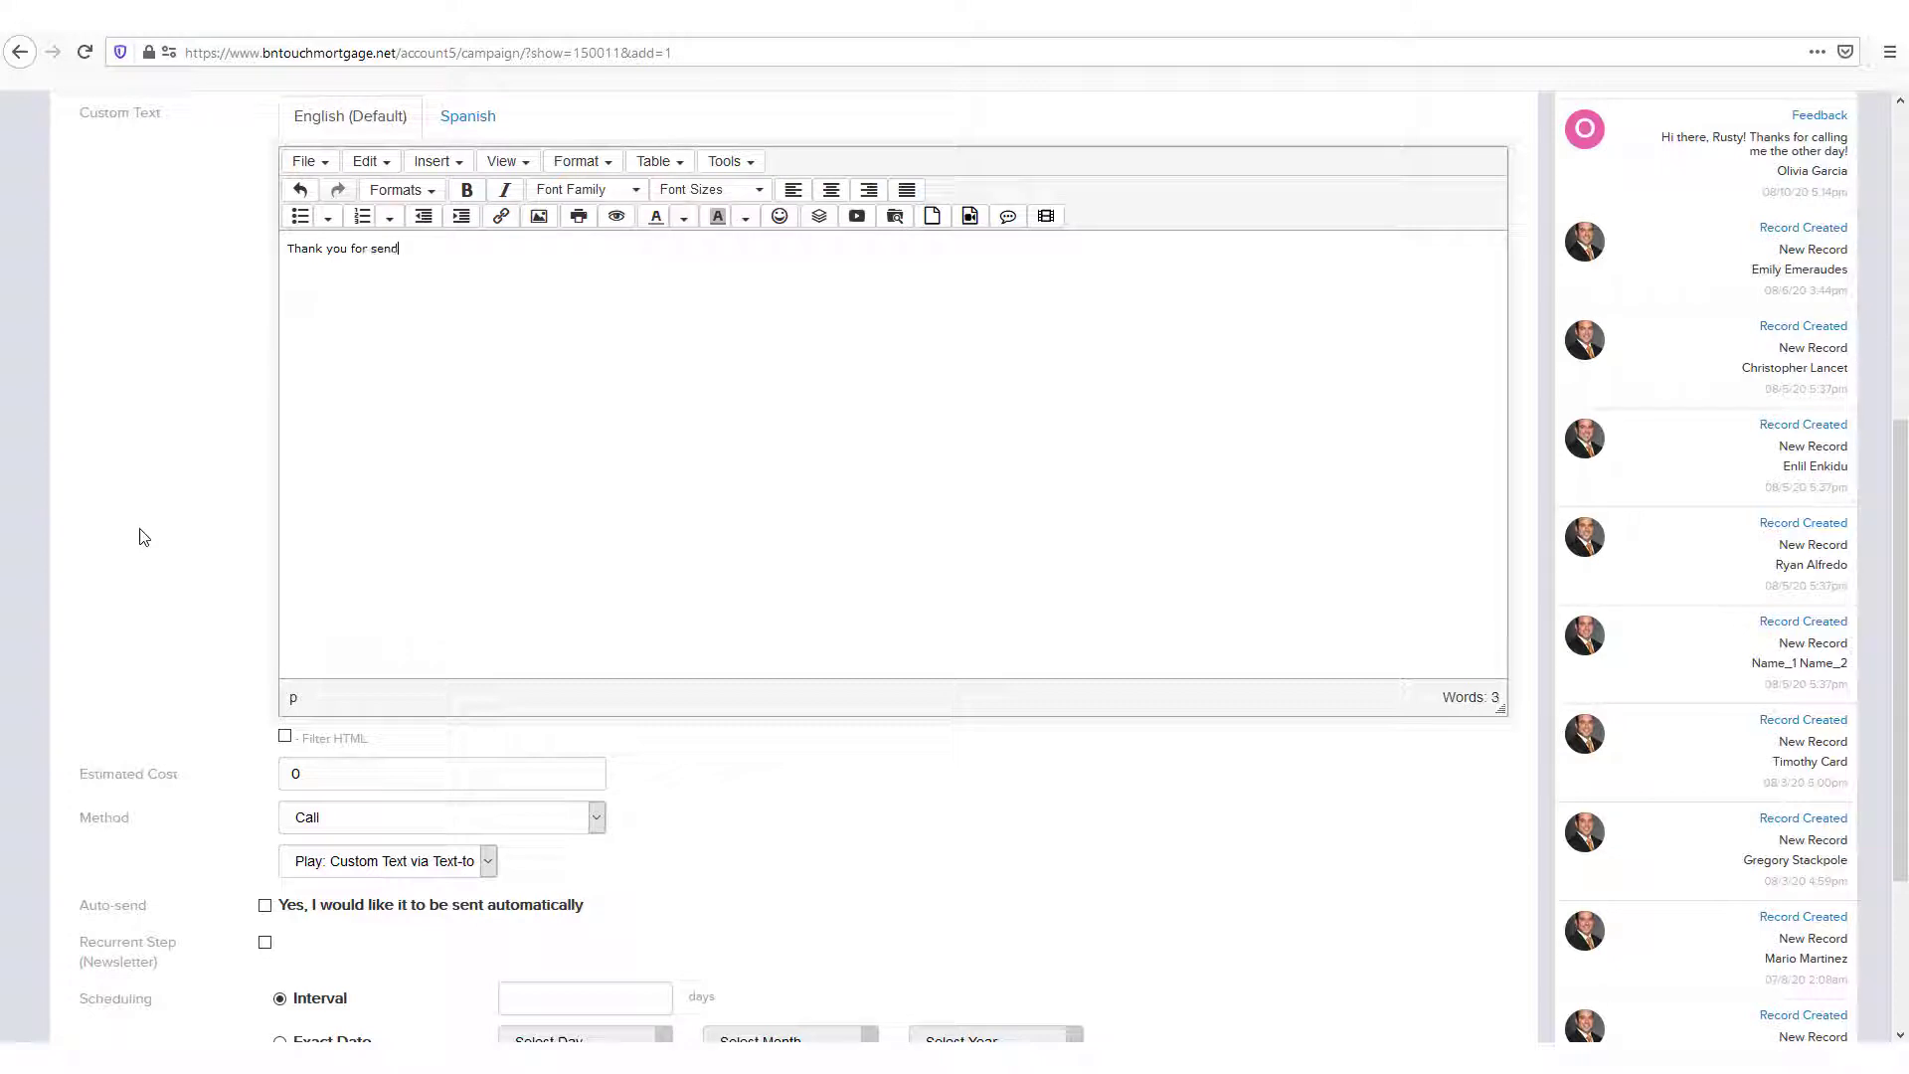
{"action": "type", "text": "ing m"}
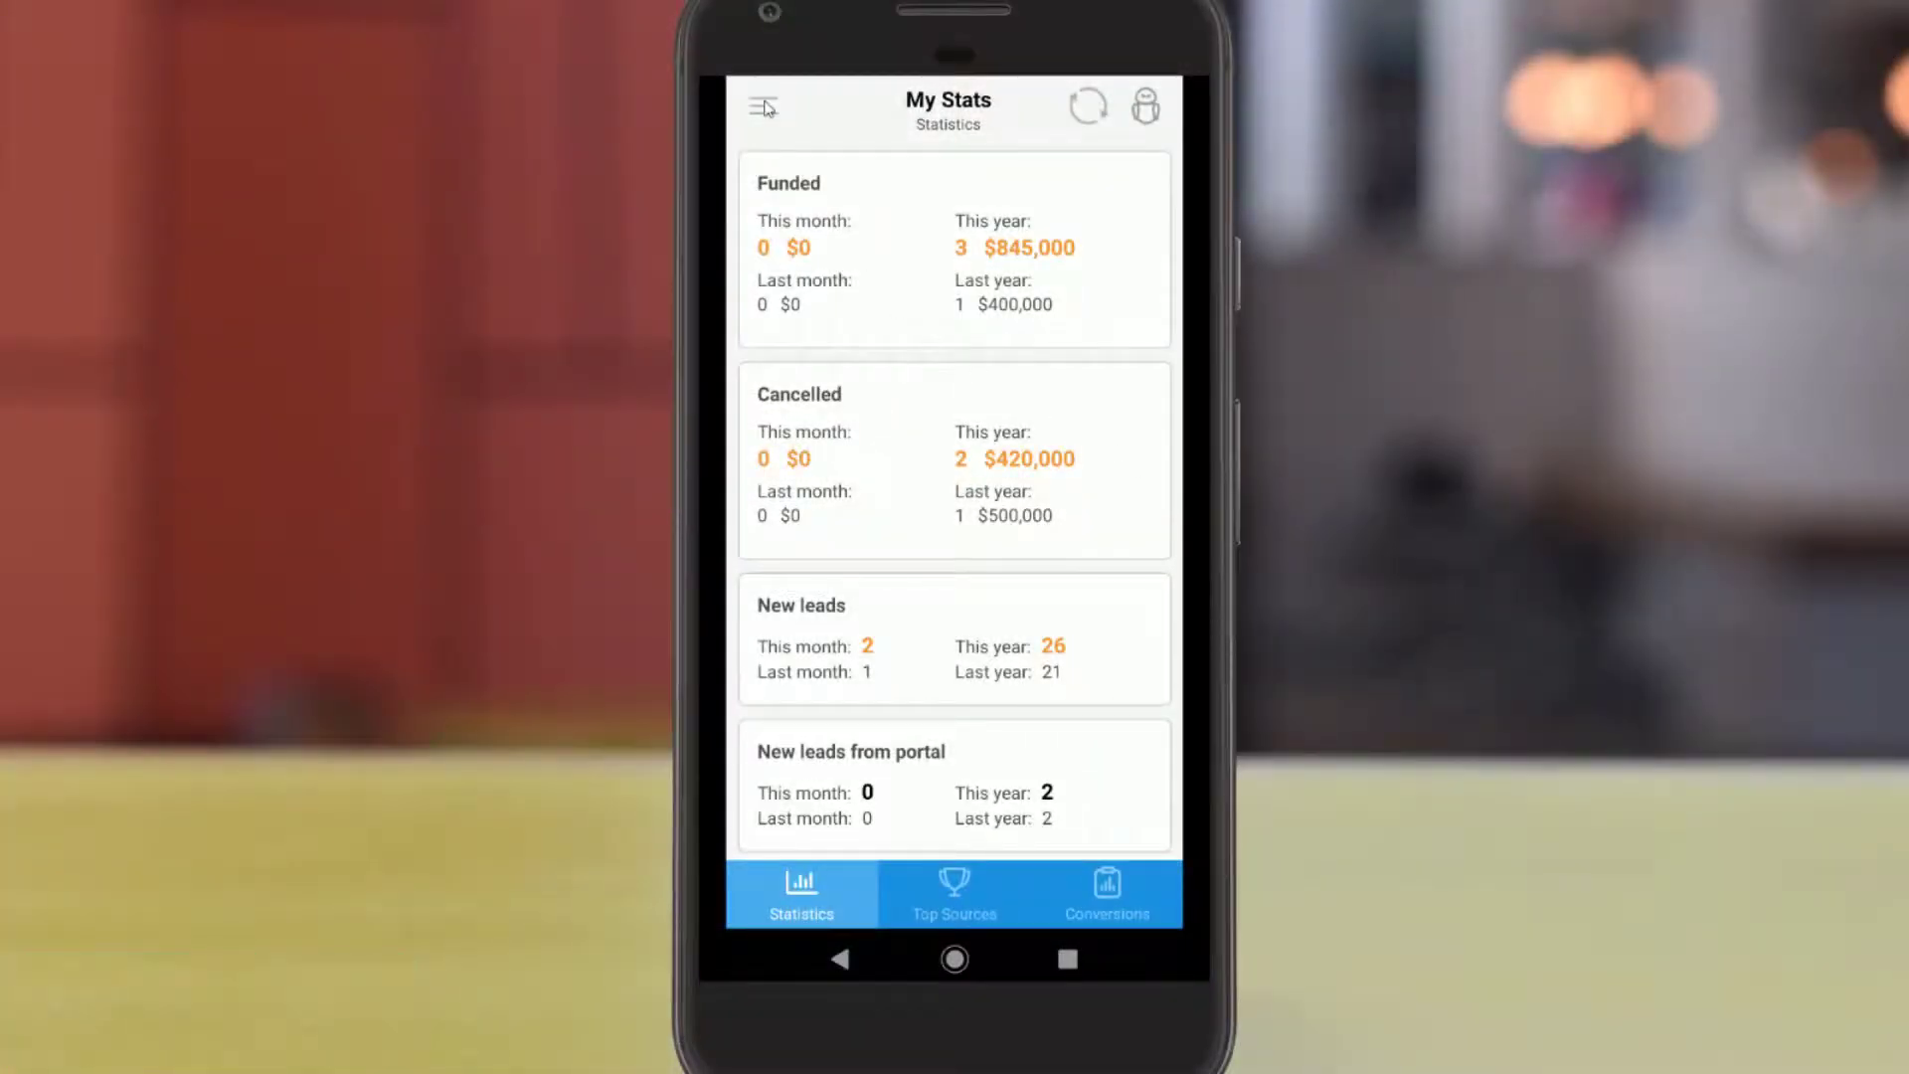
{"action": "left_click", "coordinate": [763, 108]}
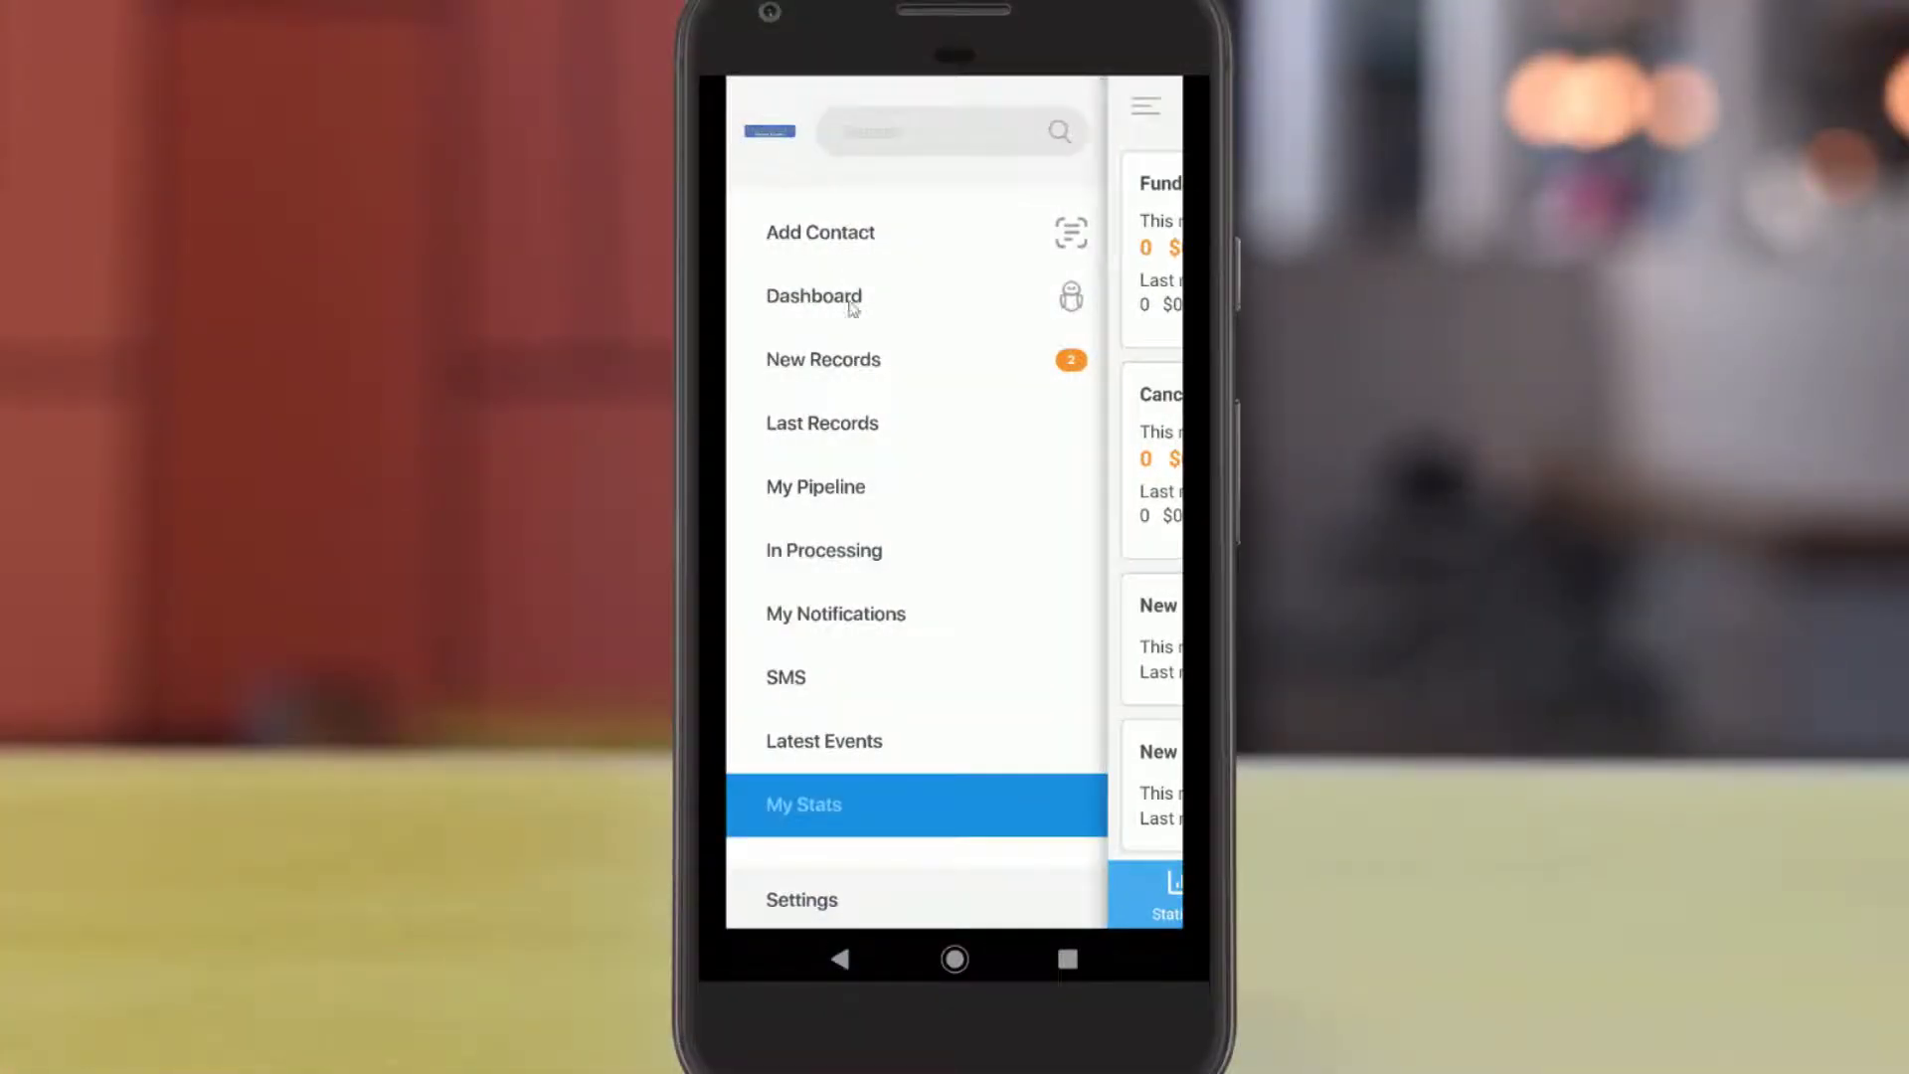
{"action": "left_click", "coordinate": [807, 425]}
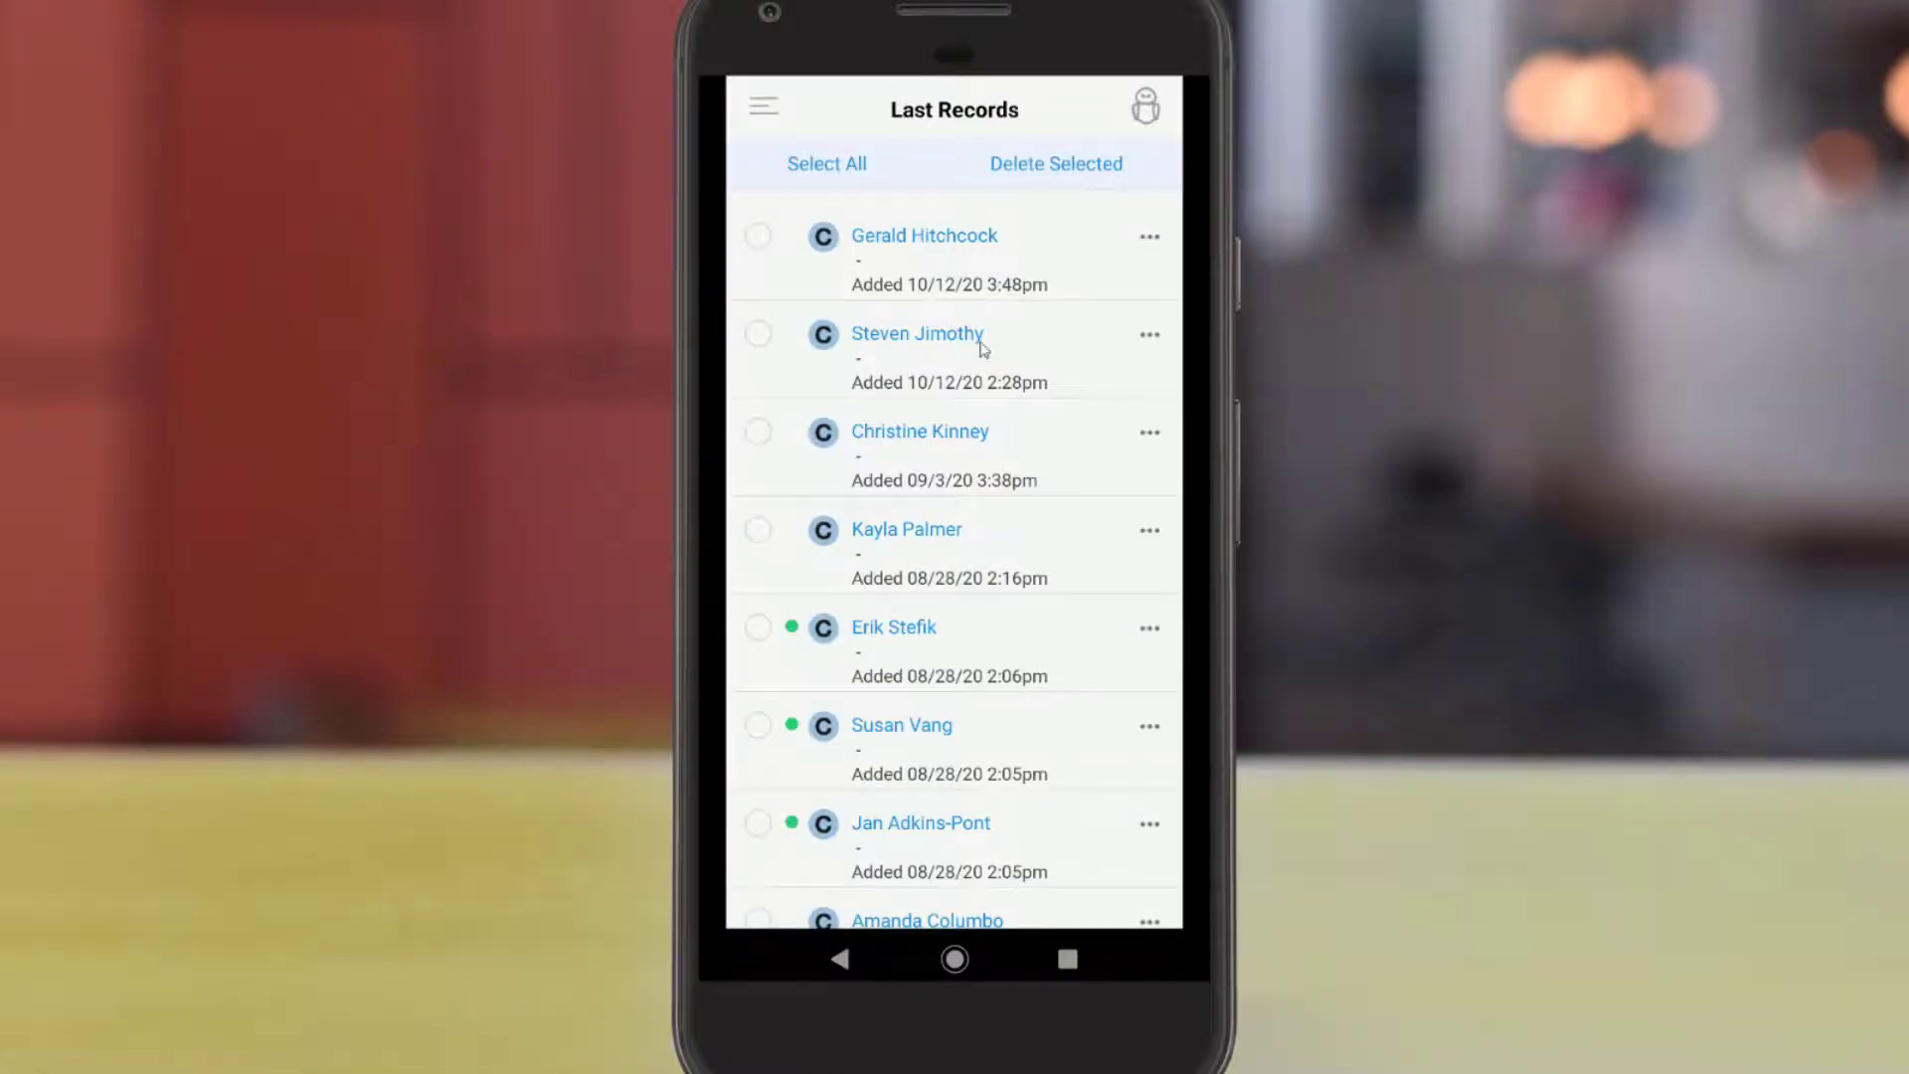
{"action": "left_click", "coordinate": [1150, 341]}
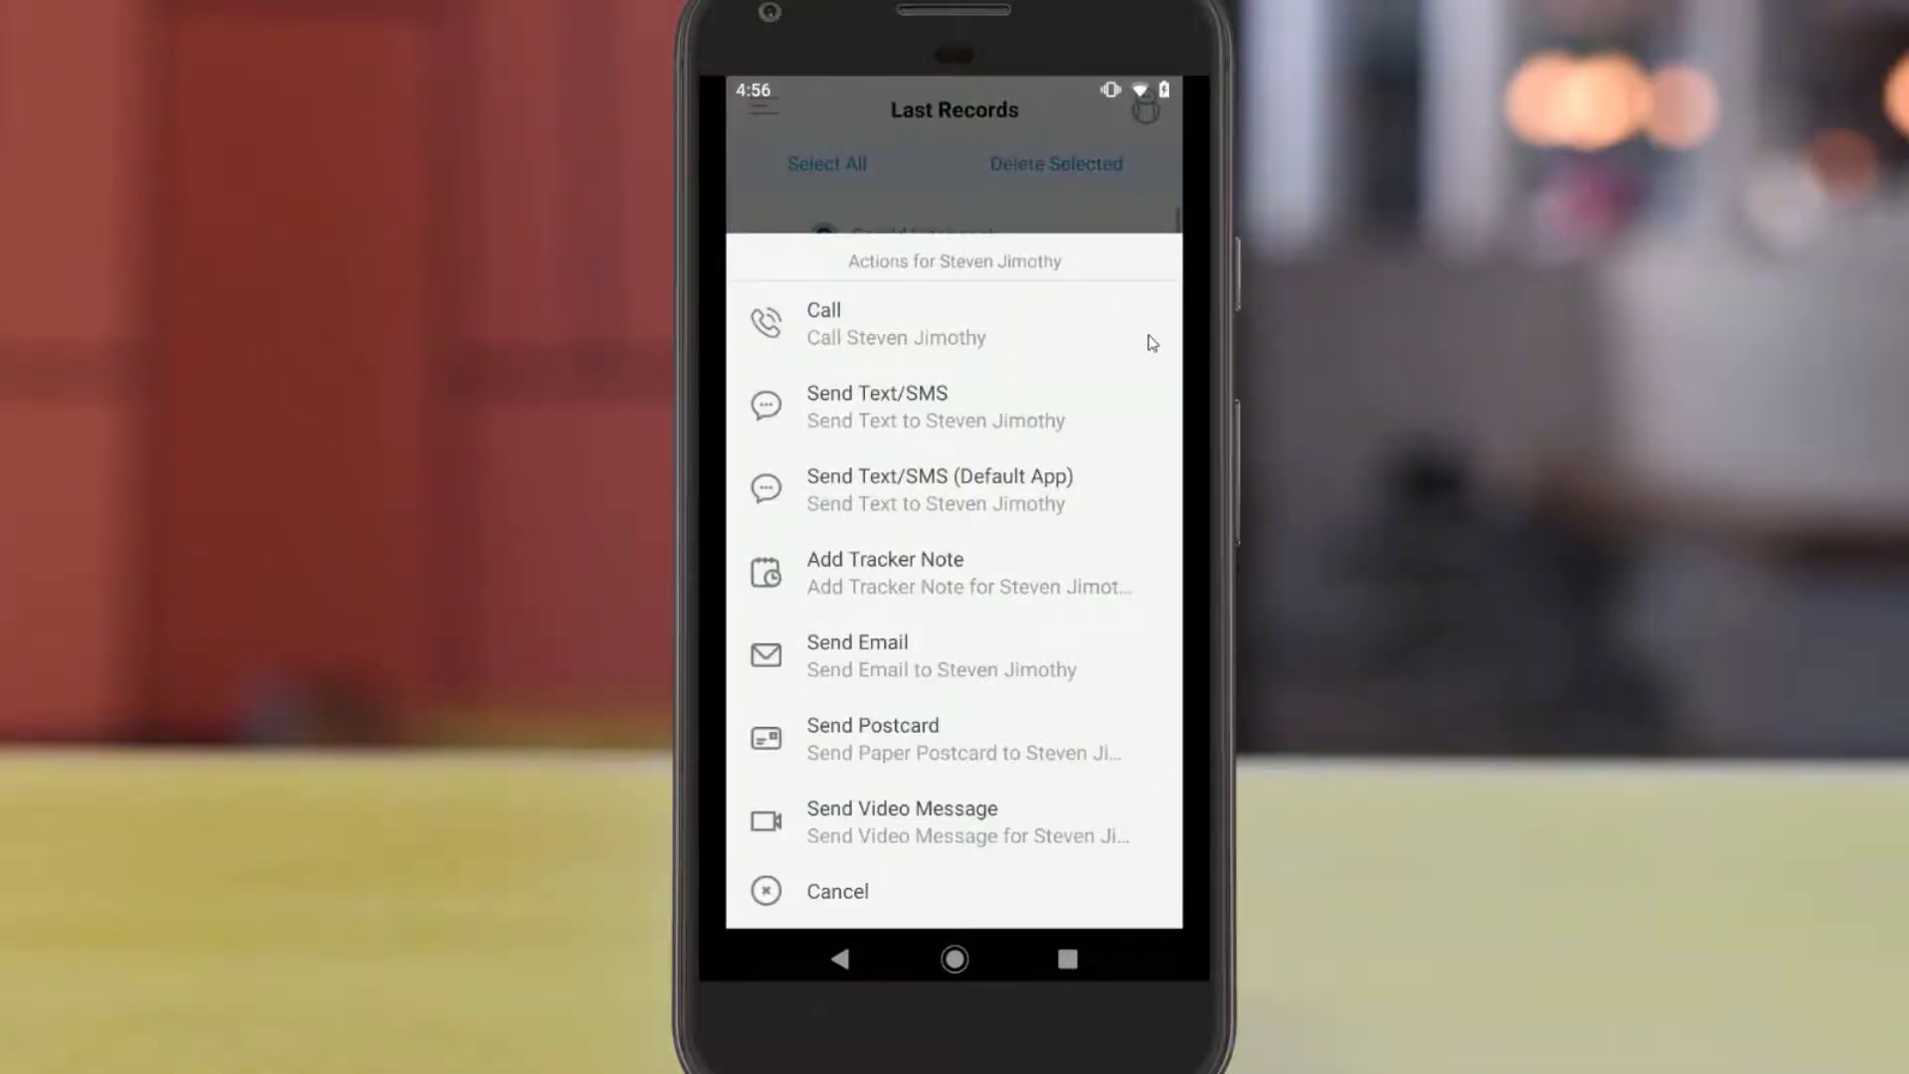
{"action": "left_click", "coordinate": [855, 402]}
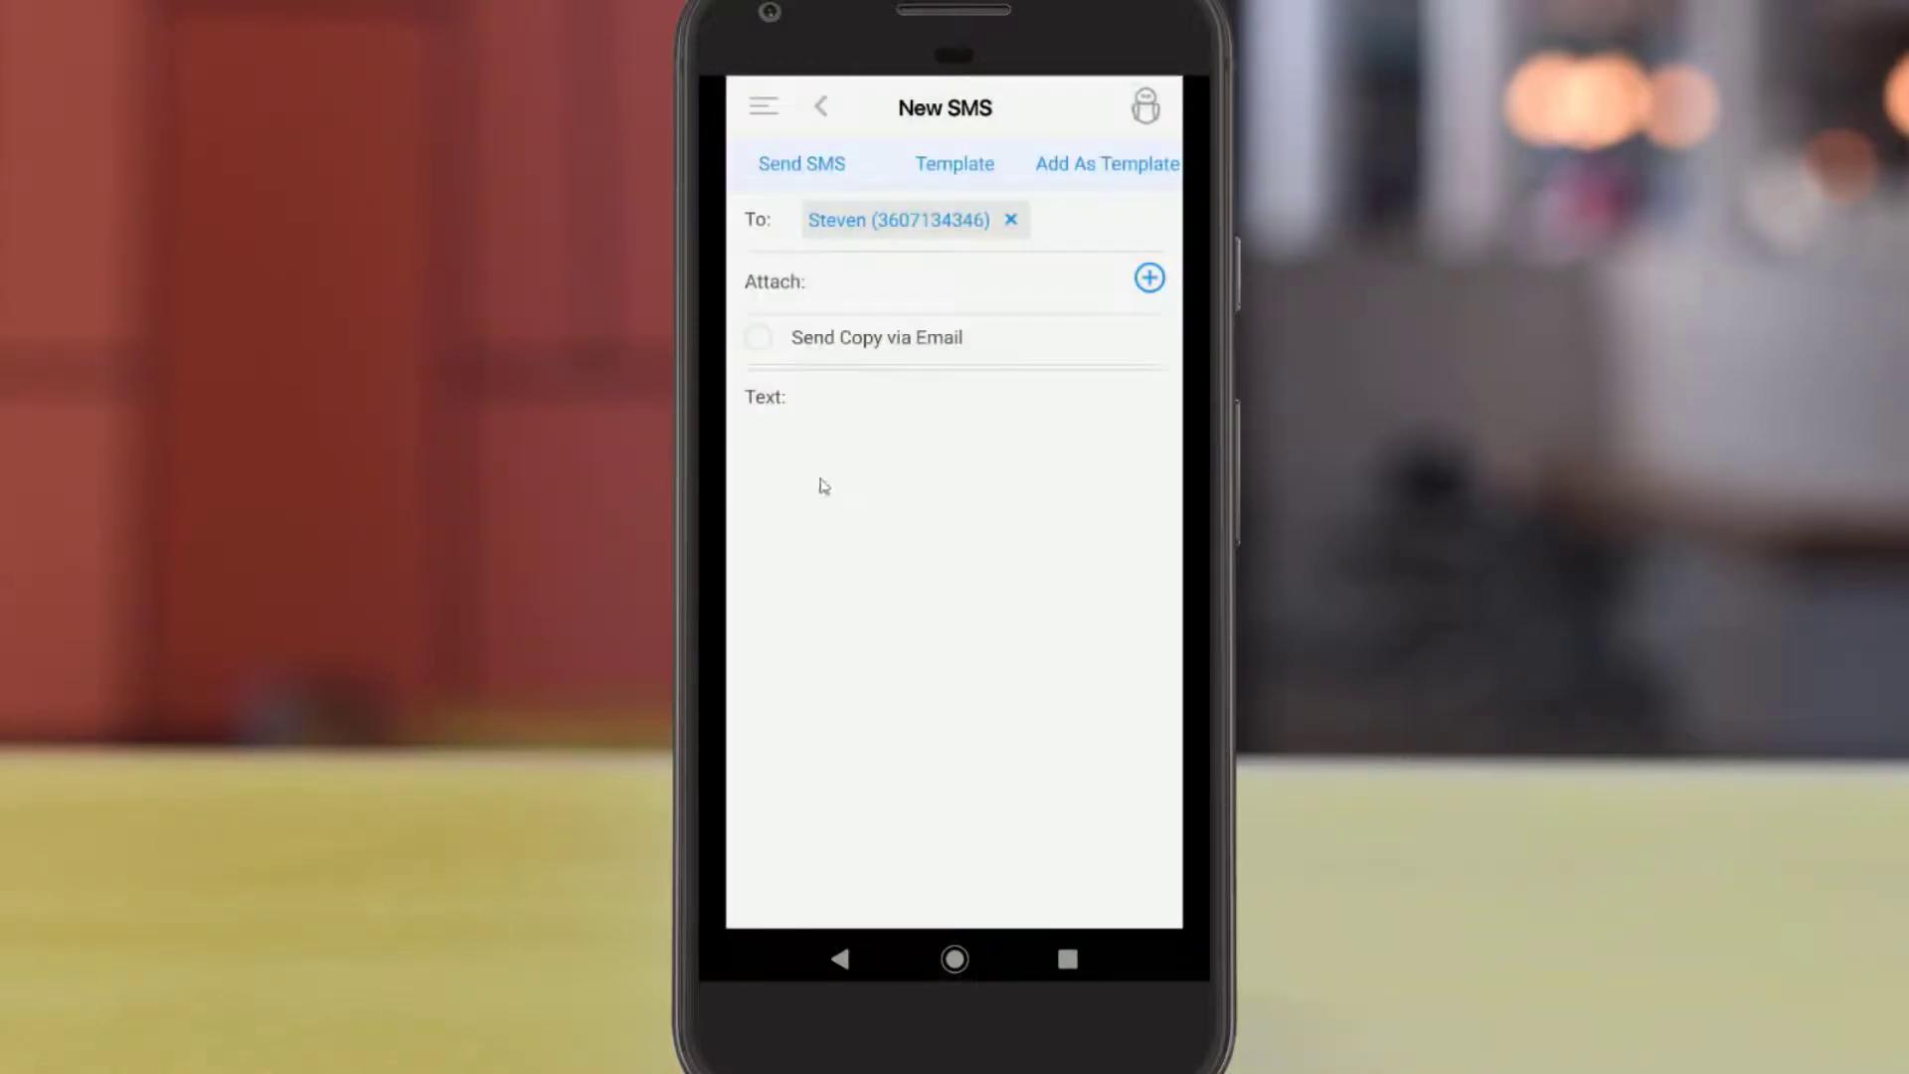
{"action": "type", "text": "Hello Steve"}
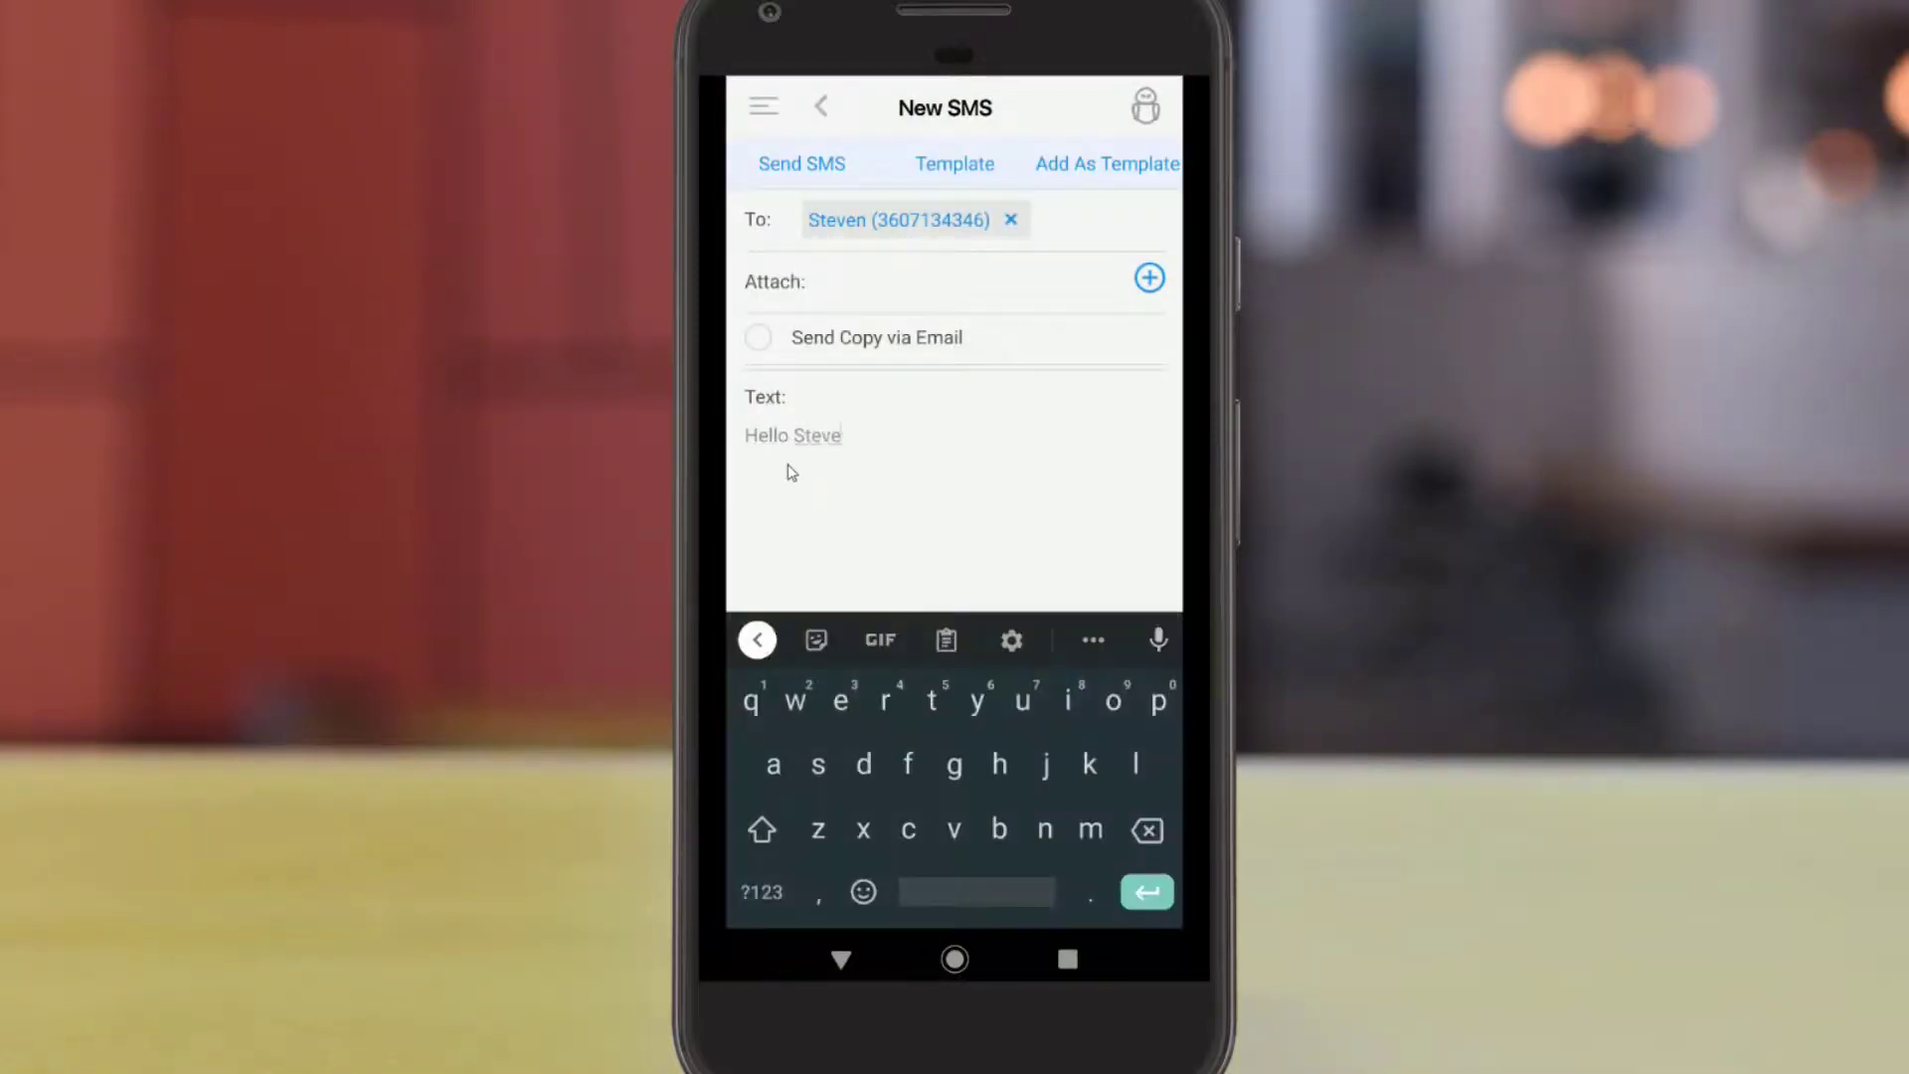
{"action": "type", "text": "n!"}
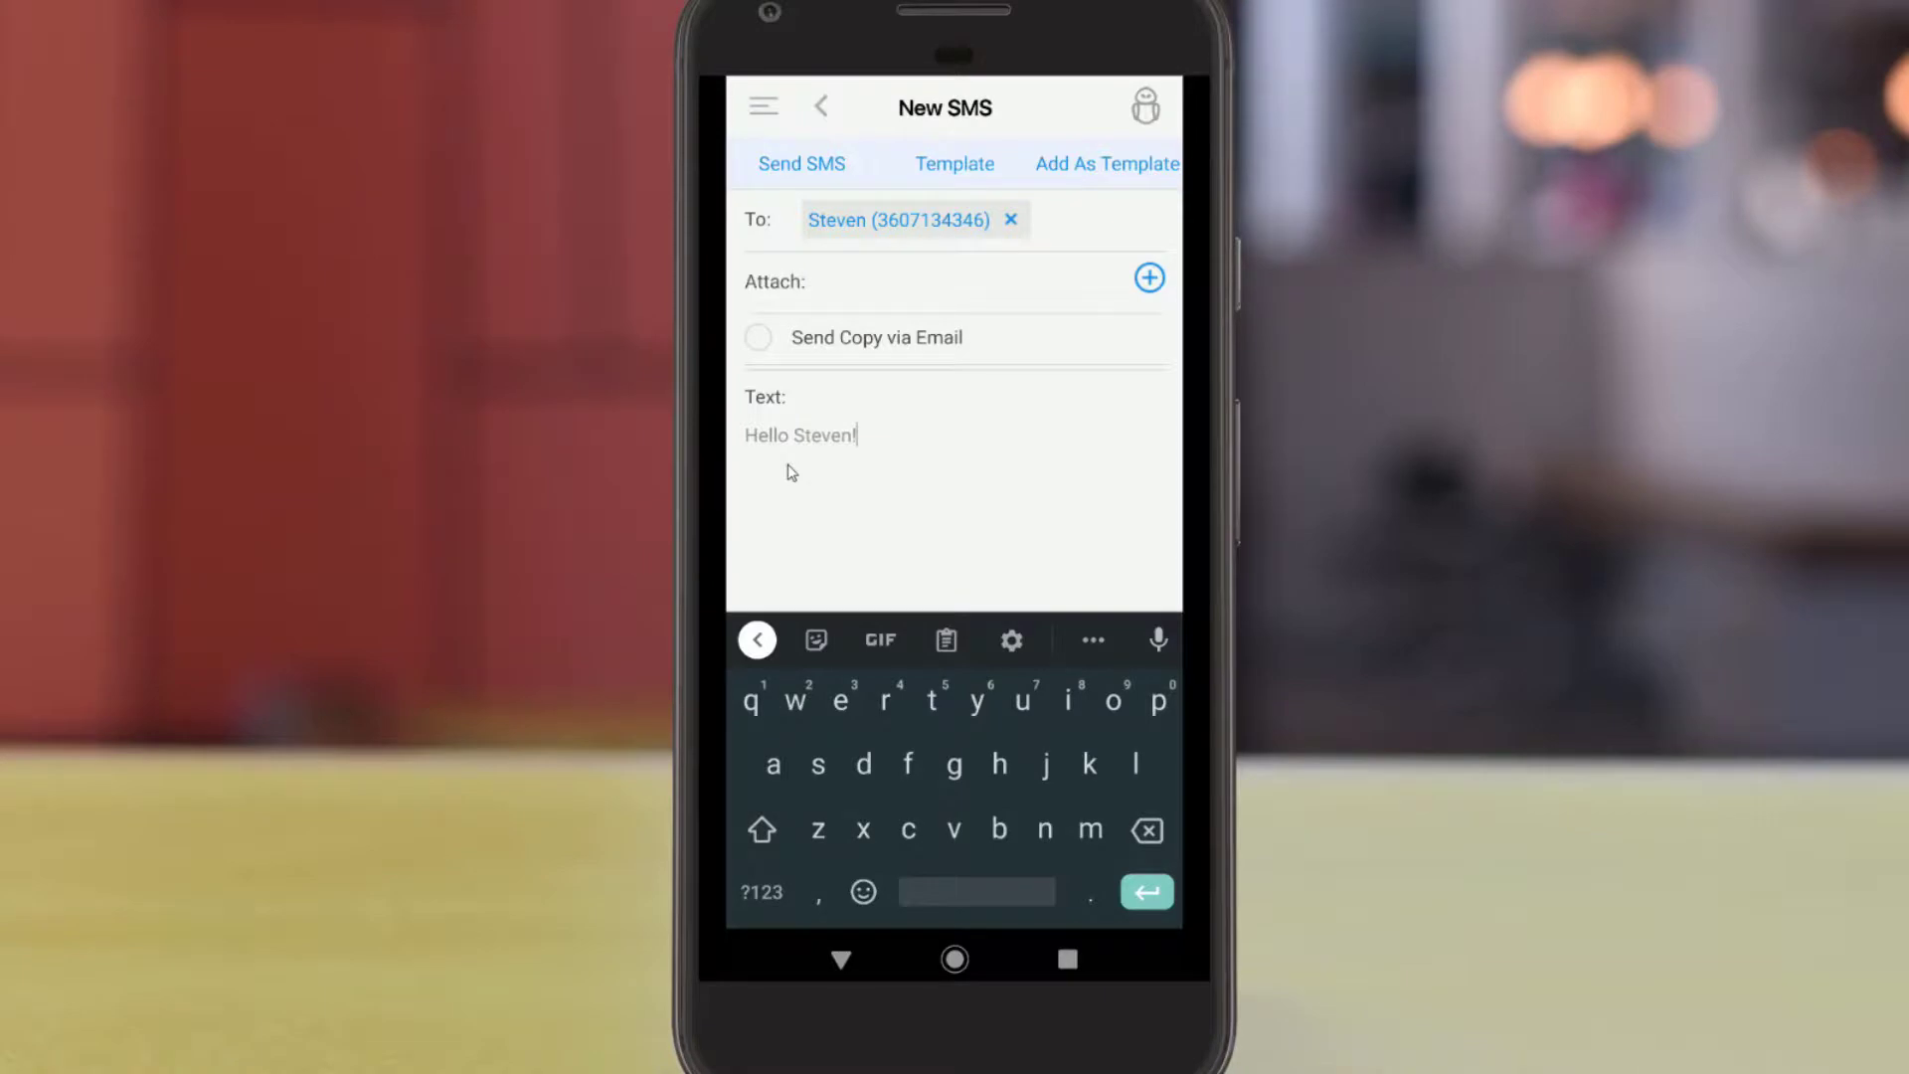